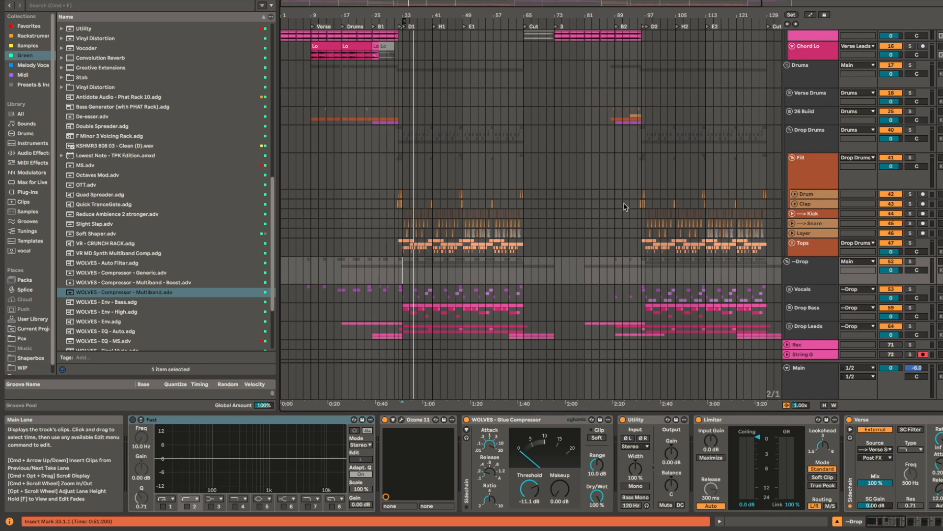
Step: Play the arrangement from bar 1 and look over the verse tracks
scroll(457, 264, up, 10)
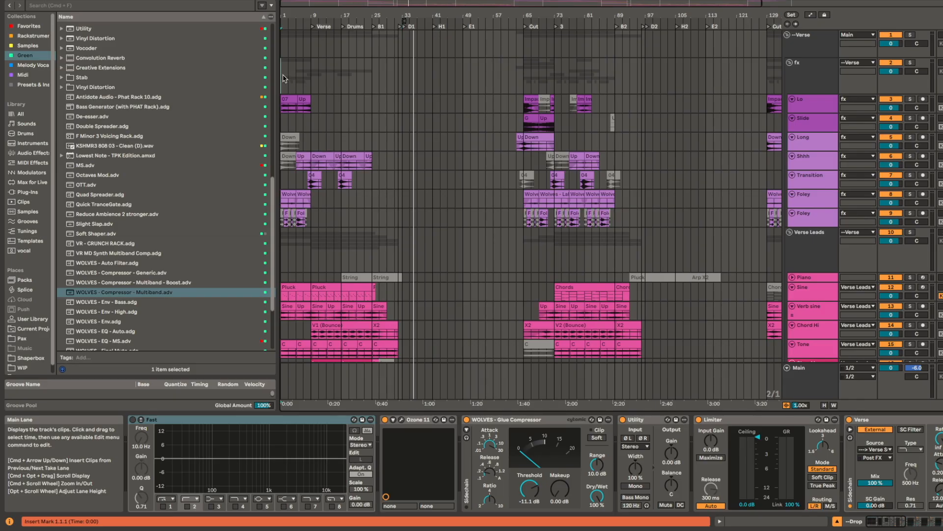
click(284, 78)
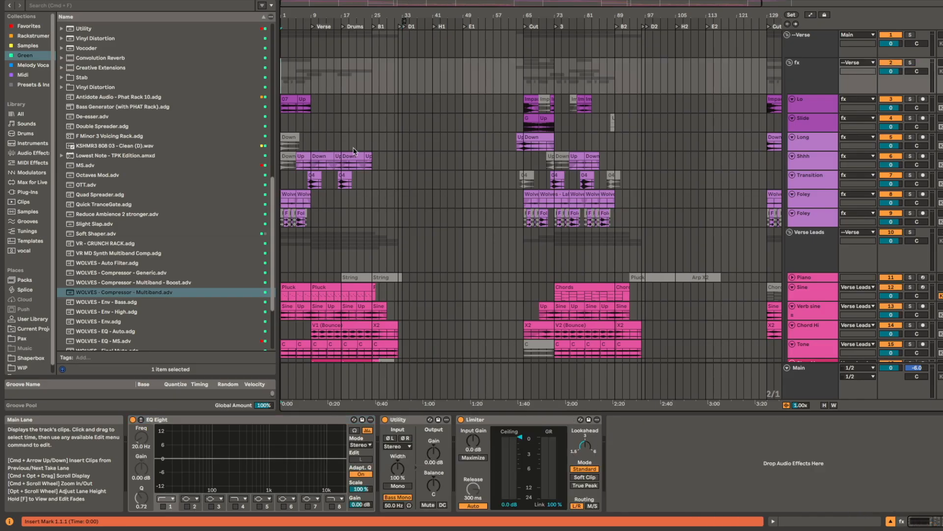
key(space)
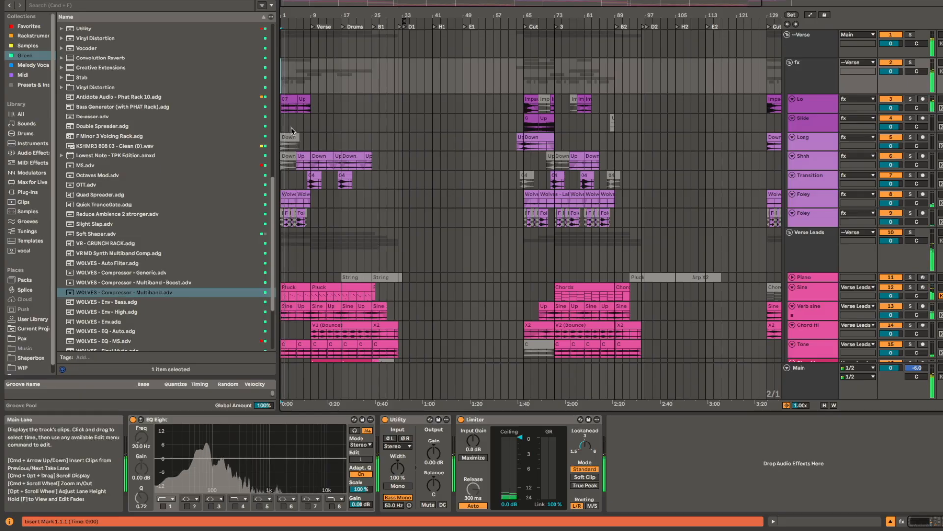
scroll(291, 154, down, 1)
scroll(294, 155, down, 4)
scroll(296, 157, up, 3)
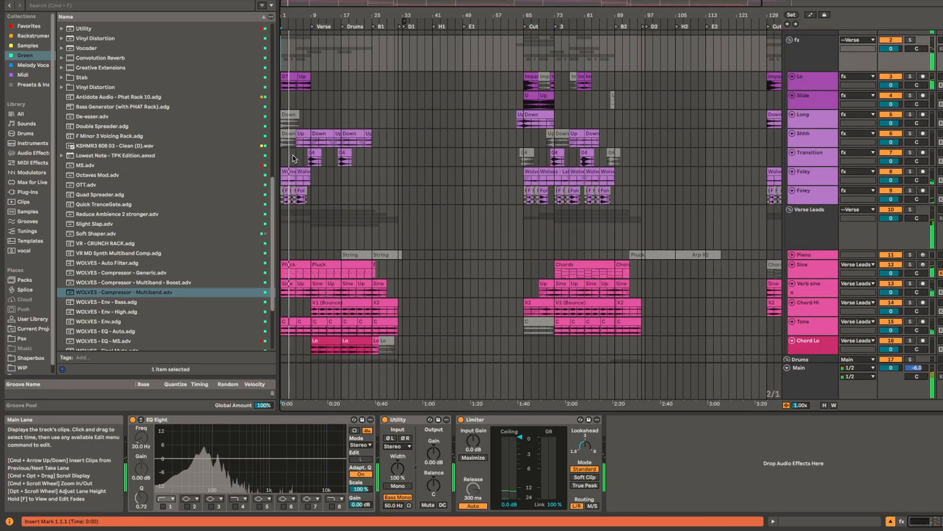
Step: Examine the device chain on the --Verse group, from the wash-out reverb through to the sidechain compressor
scroll(299, 157, up, 2)
click(820, 47)
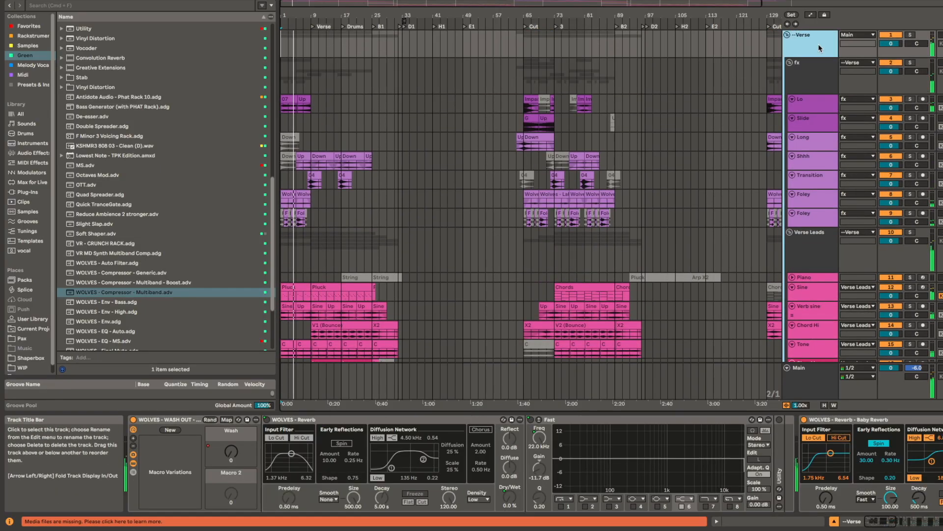
scroll(708, 493, down, 5)
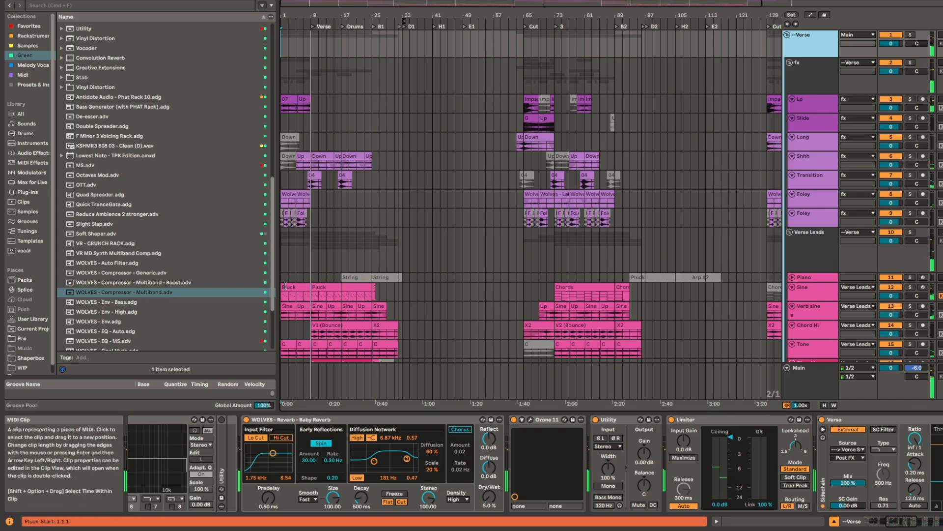
Step: Play the first Wolves - Lake clip of the upper Foley track in solo and examine the track's EQ, Utility and Limiter devices
scroll(296, 215, down, 3)
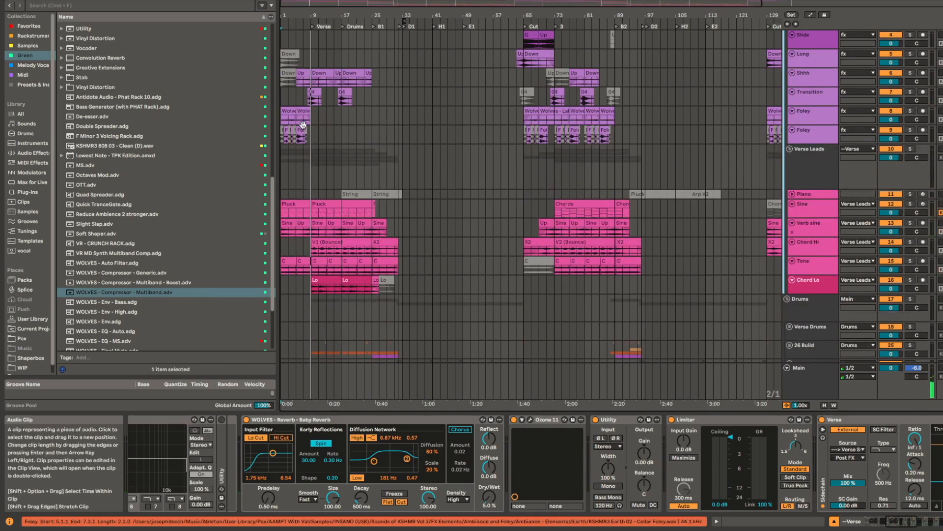
scroll(297, 147, up, 5)
click(298, 113)
scroll(476, 137, up, 1)
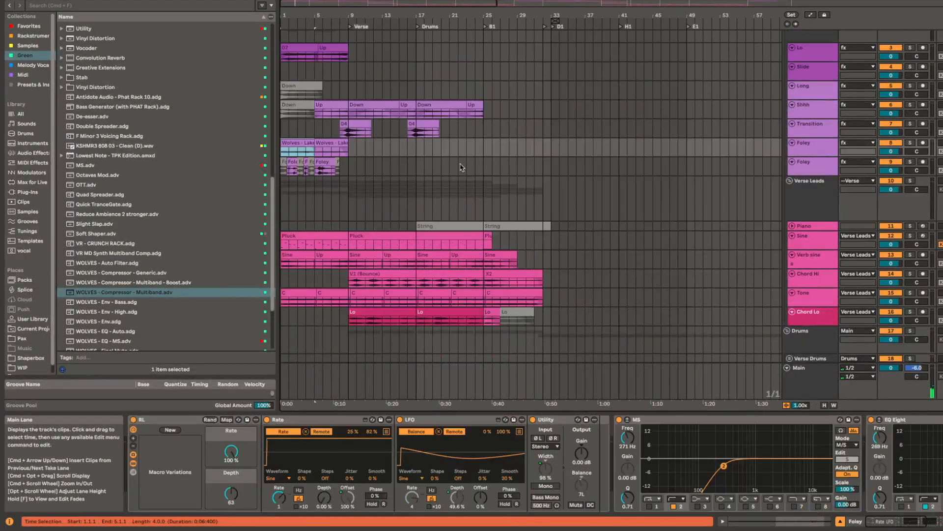
key(space)
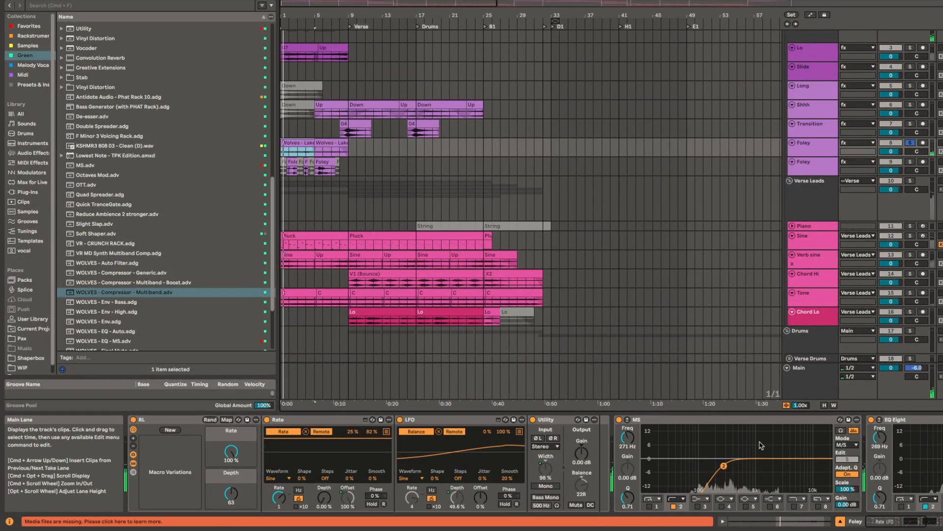
scroll(790, 441, right, 8)
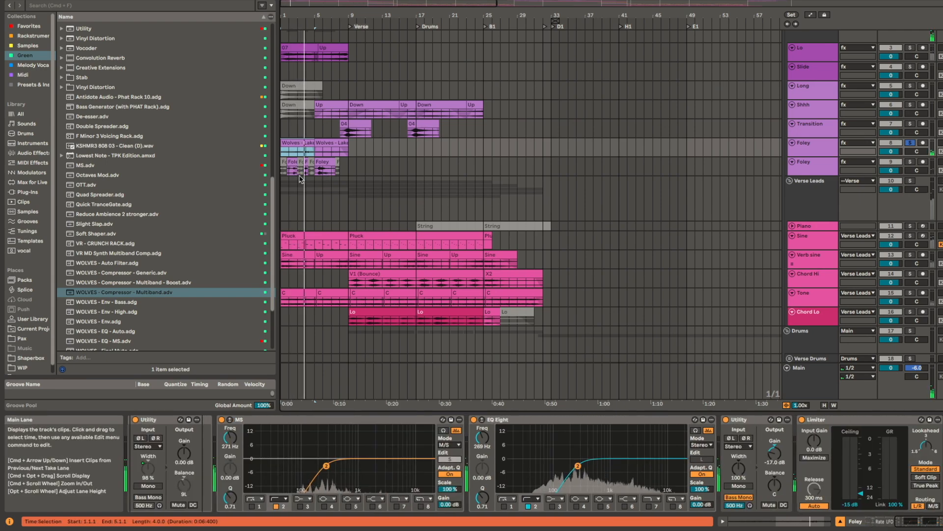
Step: Solo the lower Foley track and listen to its active clips at bar 1 and bar 5
scroll(498, 285, up, 5)
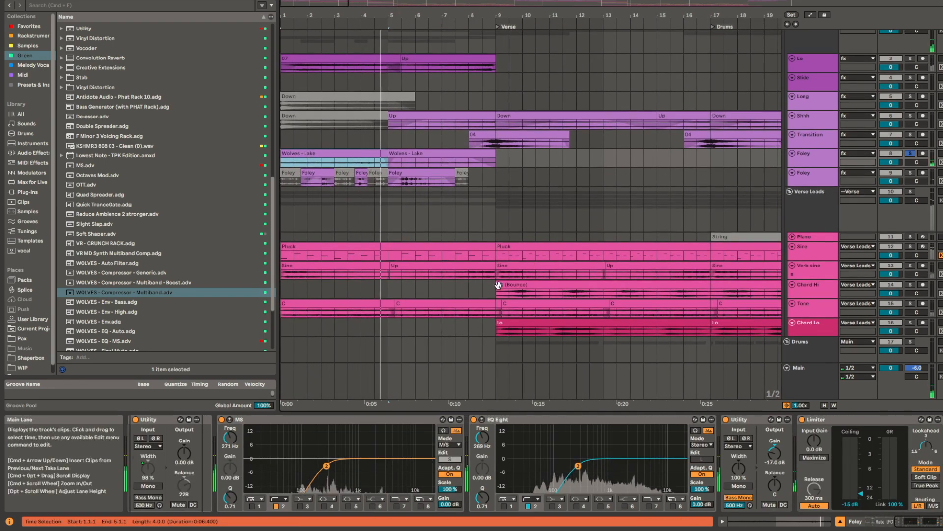
click(320, 172)
key(s)
key(space)
key(space)
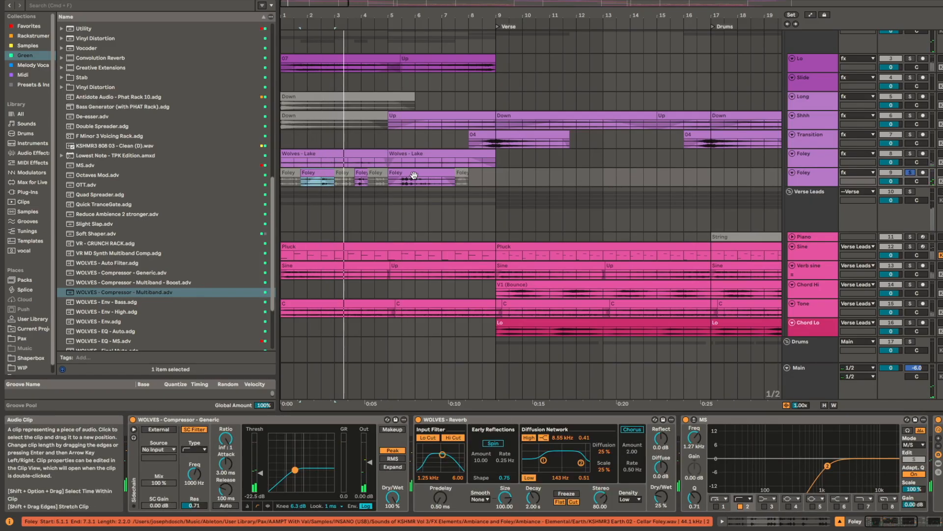
click(412, 176)
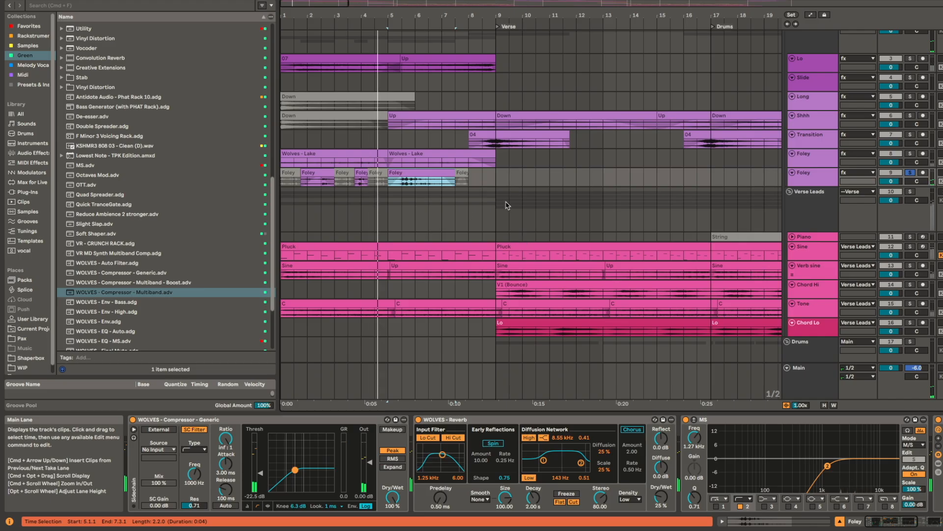
Step: Play the intro Pluck clip on the Sine track in solo and inspect the effects of its Serum 2 patch
click(446, 248)
click(612, 246)
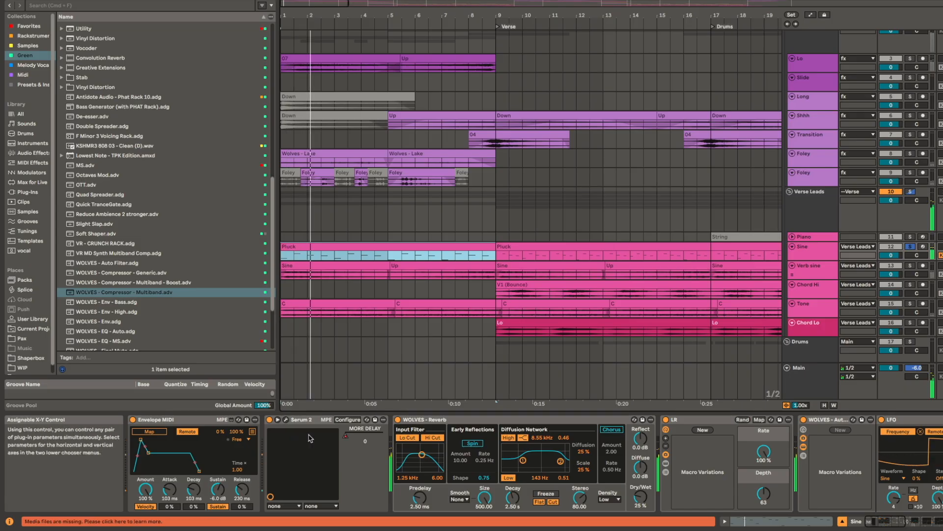
click(285, 420)
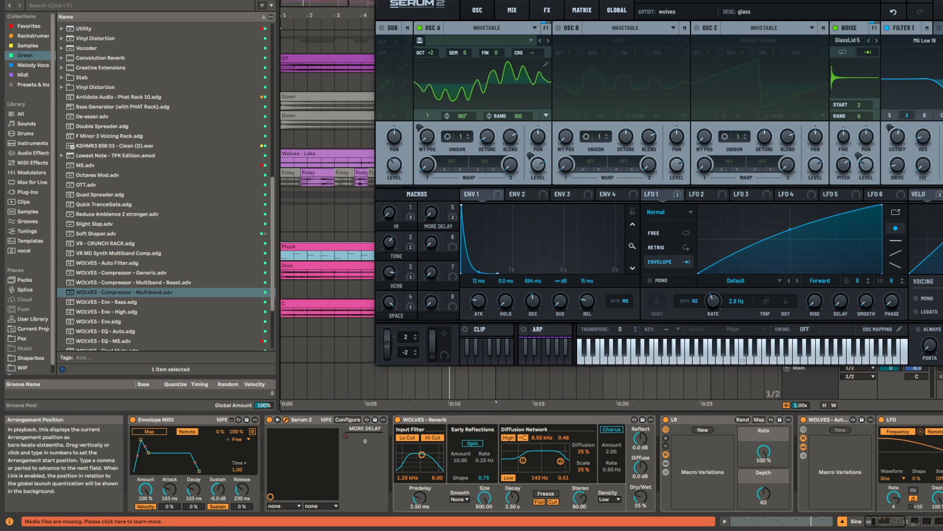
click(547, 10)
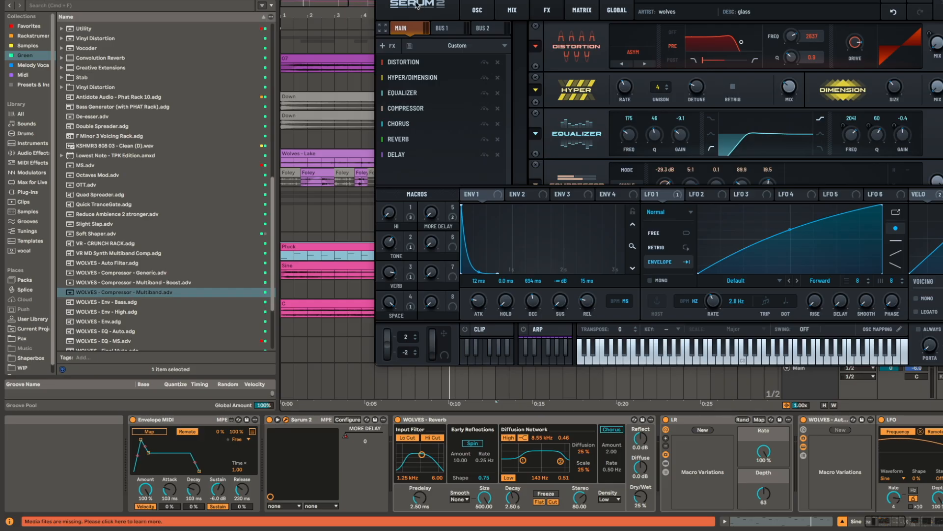
key(super+alt+p)
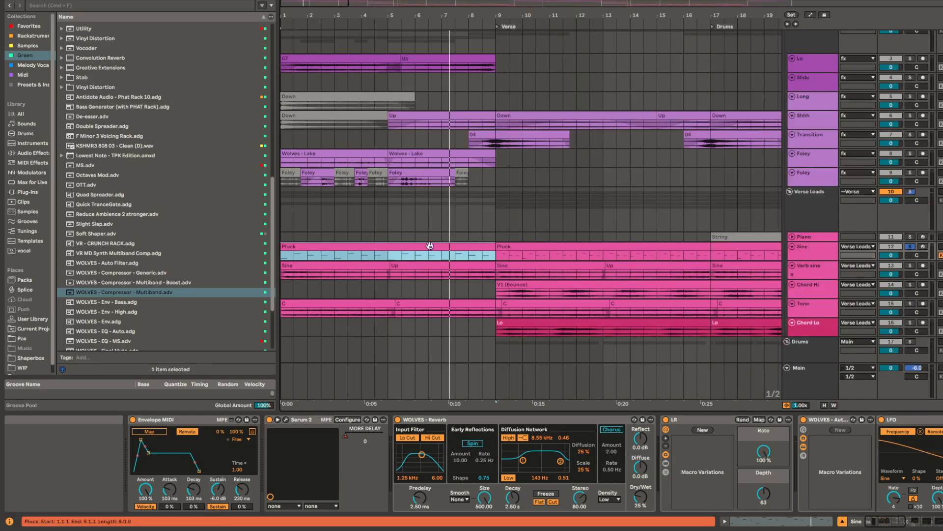
Step: Enlarge the Sine track to show its notes and play the Pluck clip that starts at bar 9
click(478, 248)
scroll(478, 248, down, 2)
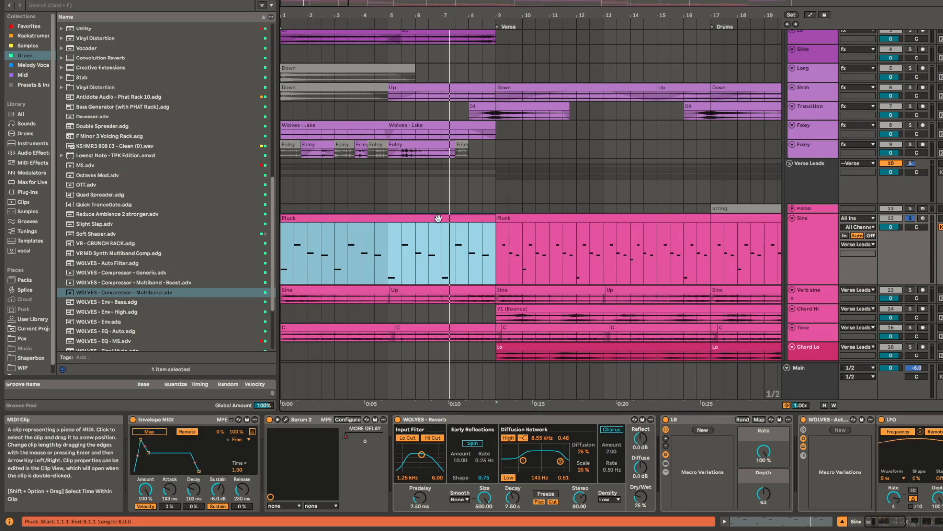
click(546, 221)
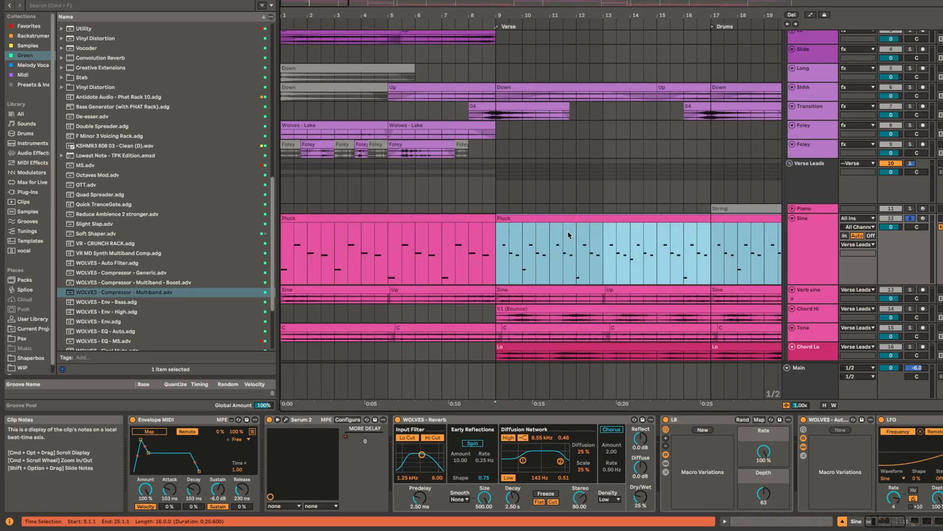
key(space)
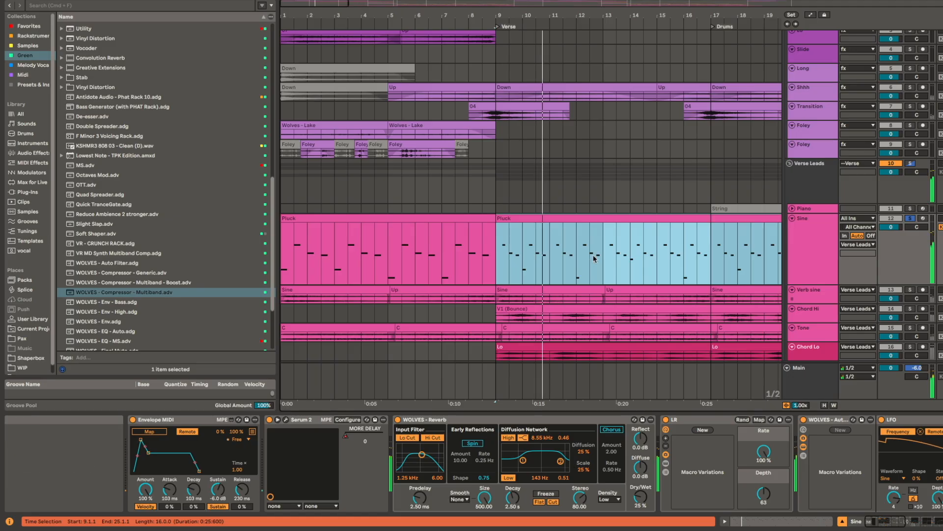
Step: Try replacing the intro Pluck clip with the first four bars of the verse Pluck clip, consolidated to eight bars
drag(495, 248, 599, 249)
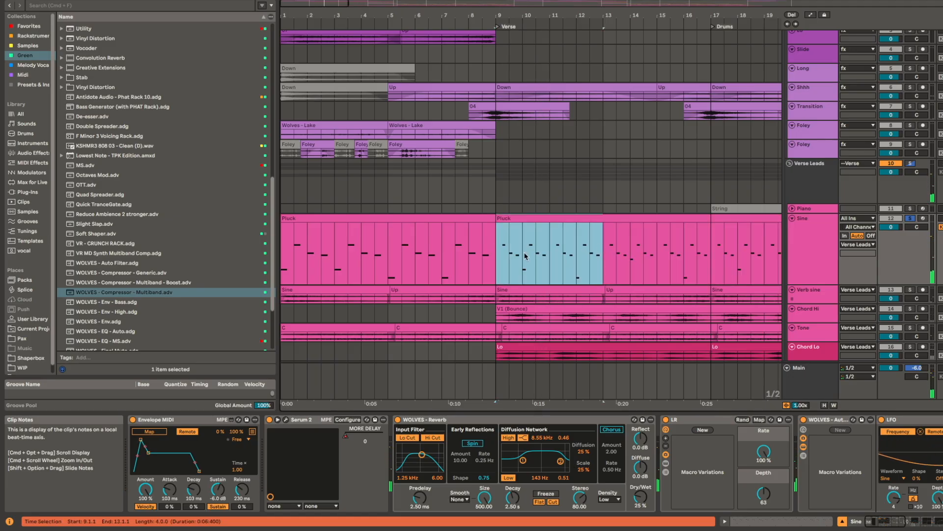
click(358, 223)
click(358, 216)
key(super+v)
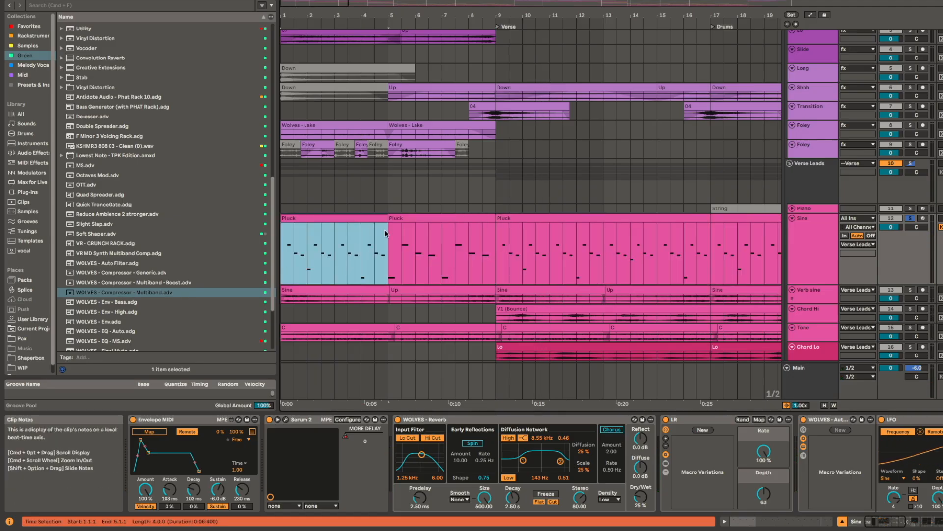
key(Delete)
click(361, 220)
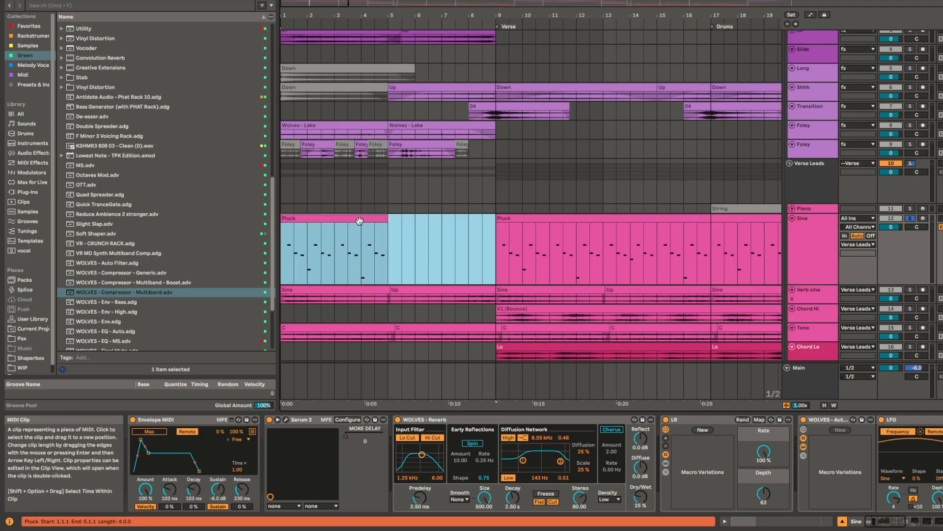
key(super+j)
Step: Stretch all notes of the consolidated Pluck clip to double length and play the clip back
double_click(360, 220)
click(592, 389)
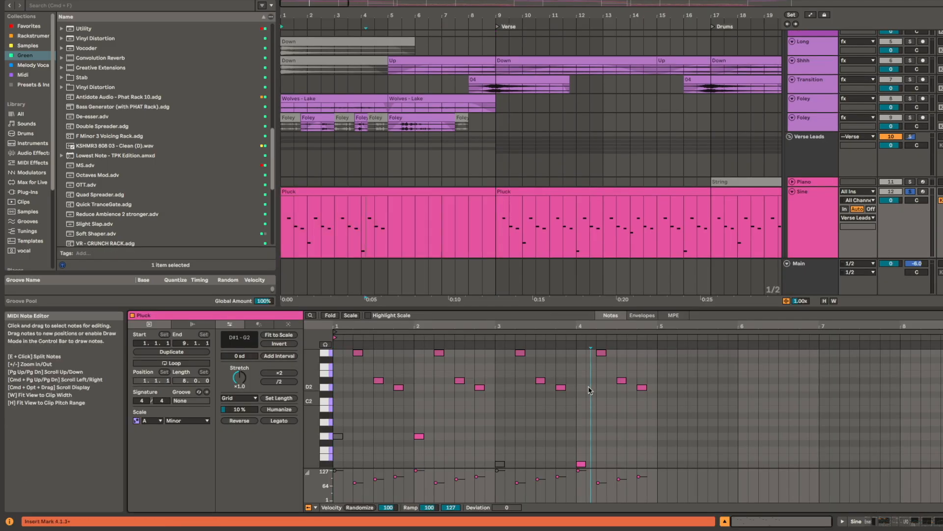
key(super+a)
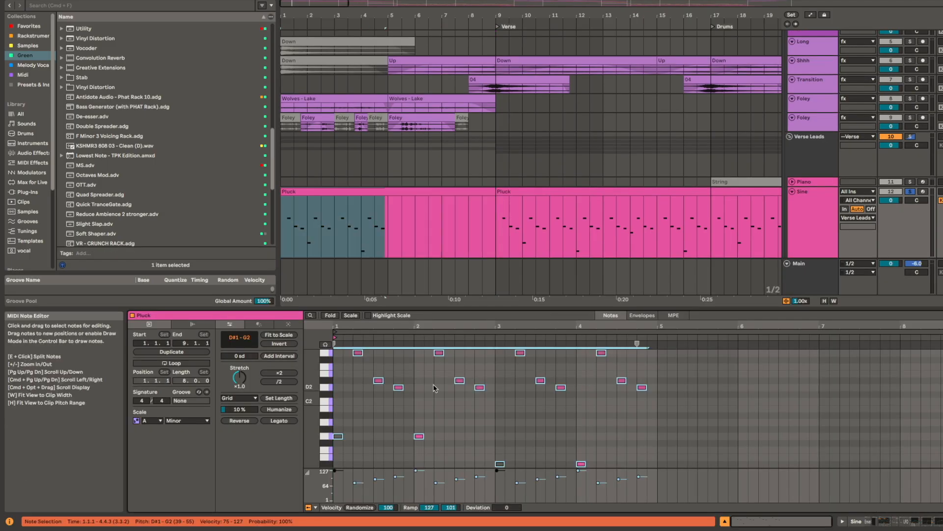
click(287, 373)
key(space)
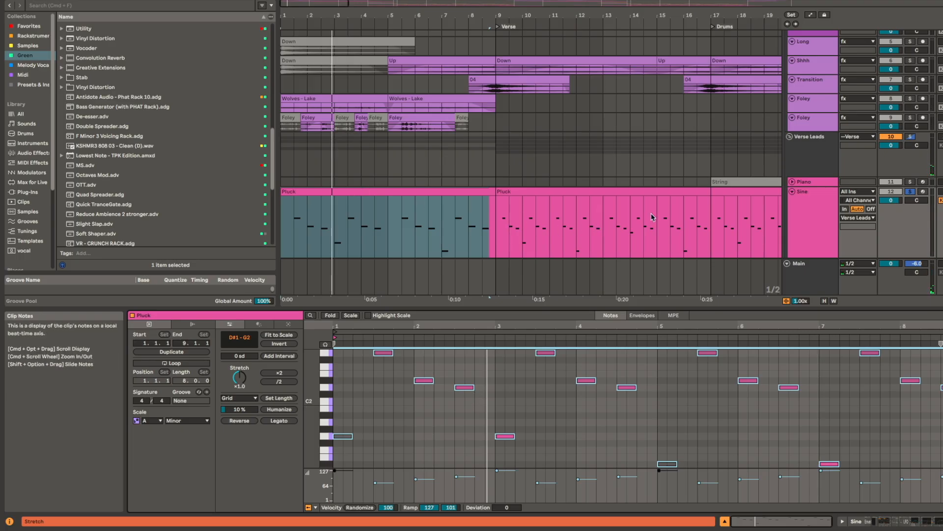
Step: Undo the stretch, consolidation and paste to restore the original intro Pluck clip
click(459, 193)
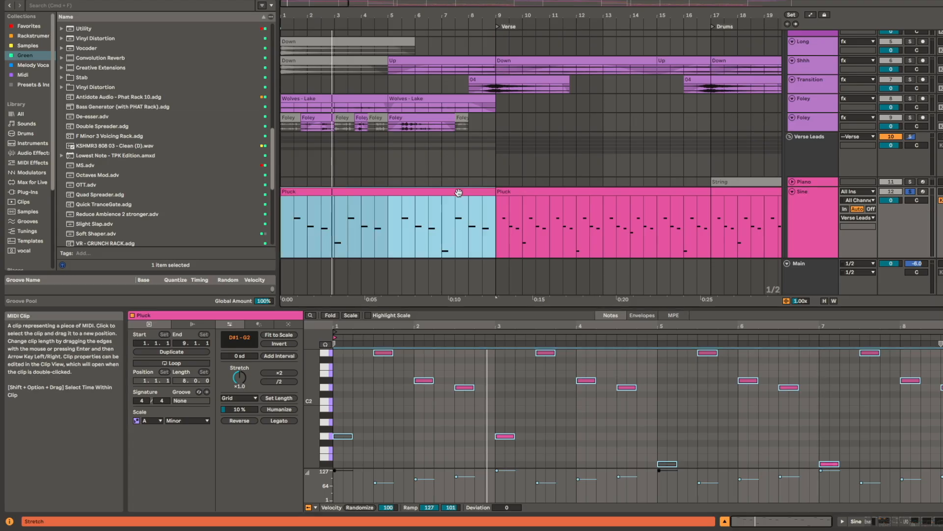
key(super+z)
key(super+z)
key(super+z)
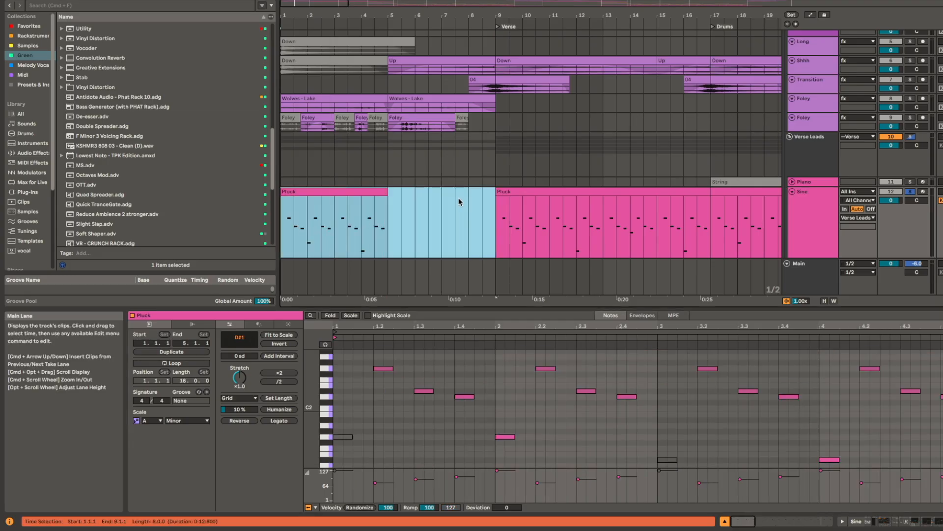
key(super+z)
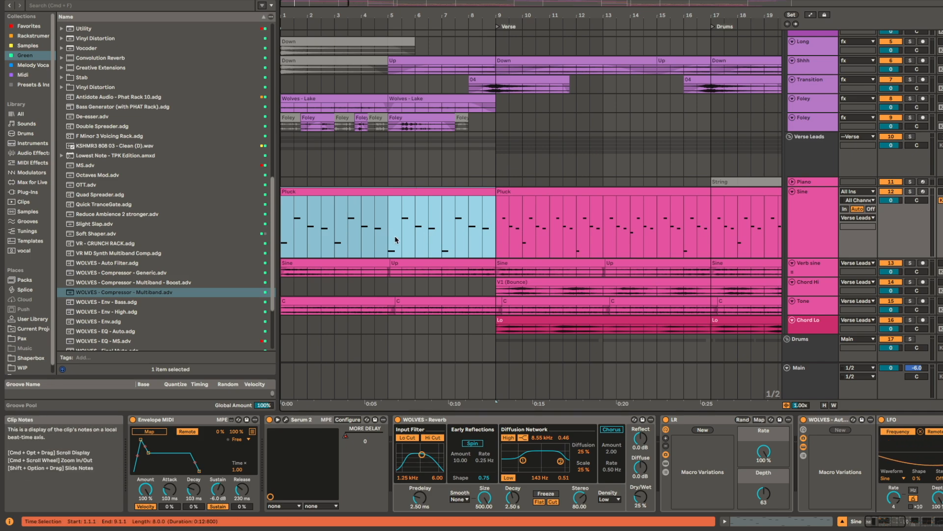
Step: Enlarge the Verb sine track and play its first Sine clip in solo
scroll(541, 194, down, 2)
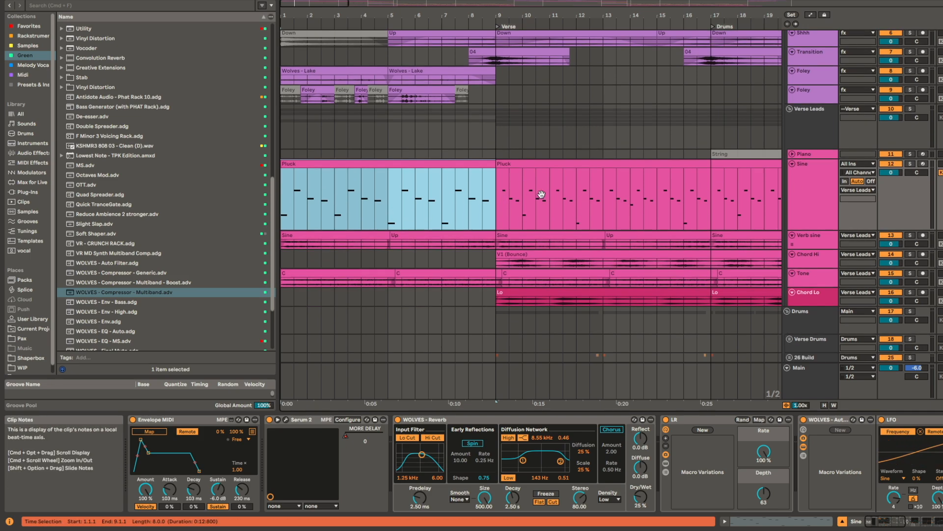
scroll(375, 235, up, 5)
click(374, 236)
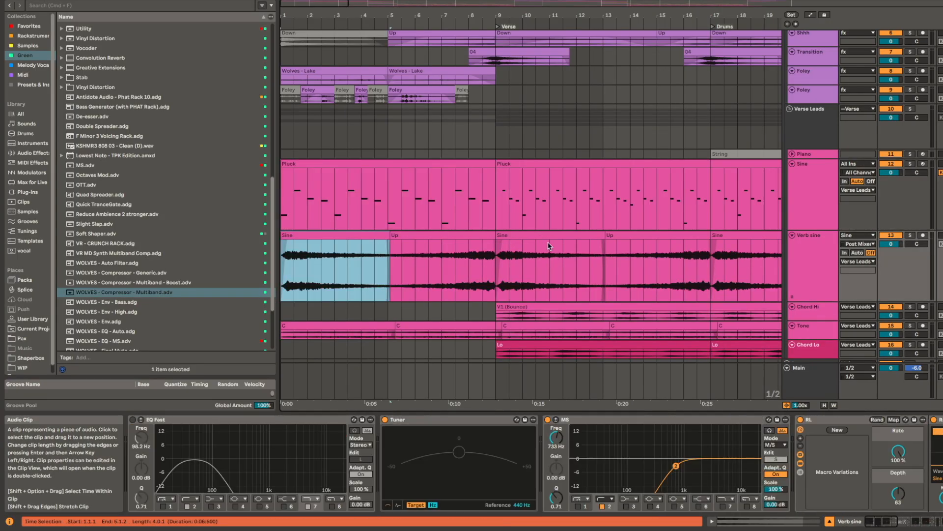
key(space)
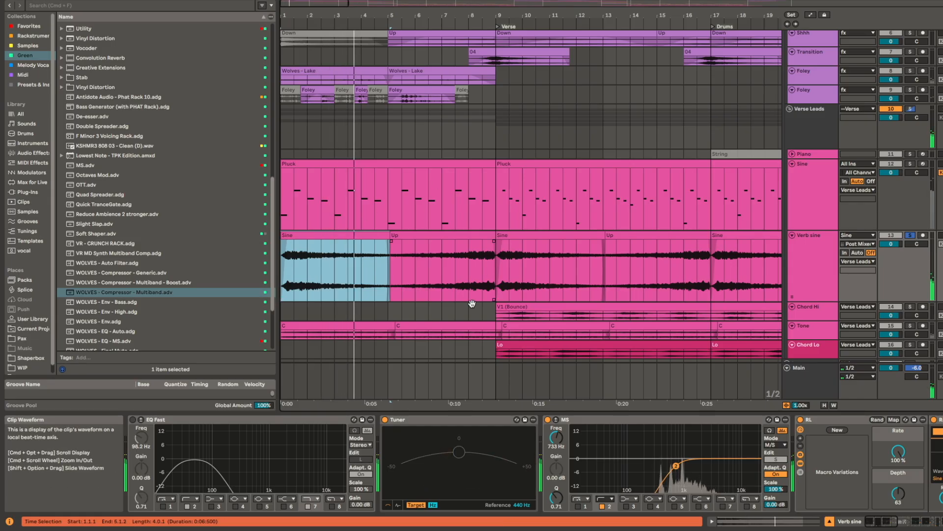
Step: Enlarge the Tone track, play its first clip in solo and examine its LFO, Auto Filter and MS devices
click(381, 329)
scroll(504, 320, down, 2)
key(space)
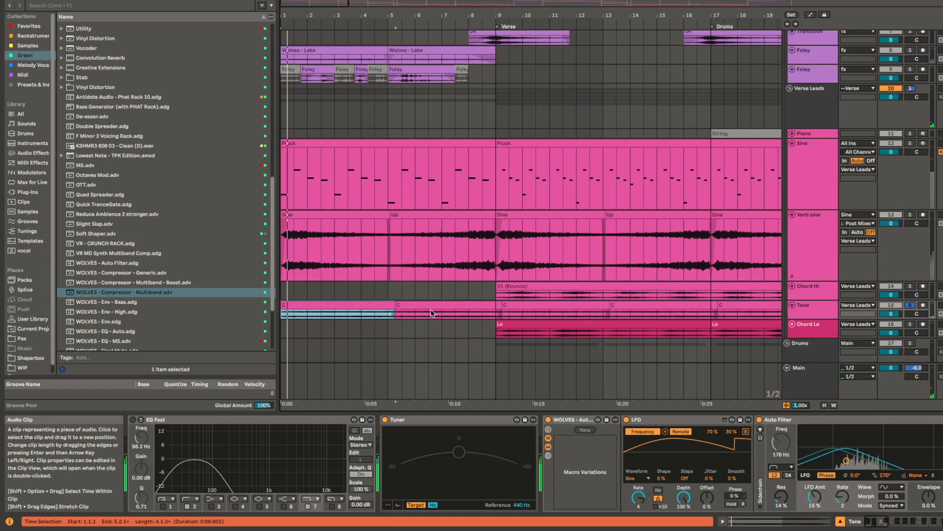
key(alt+plus)
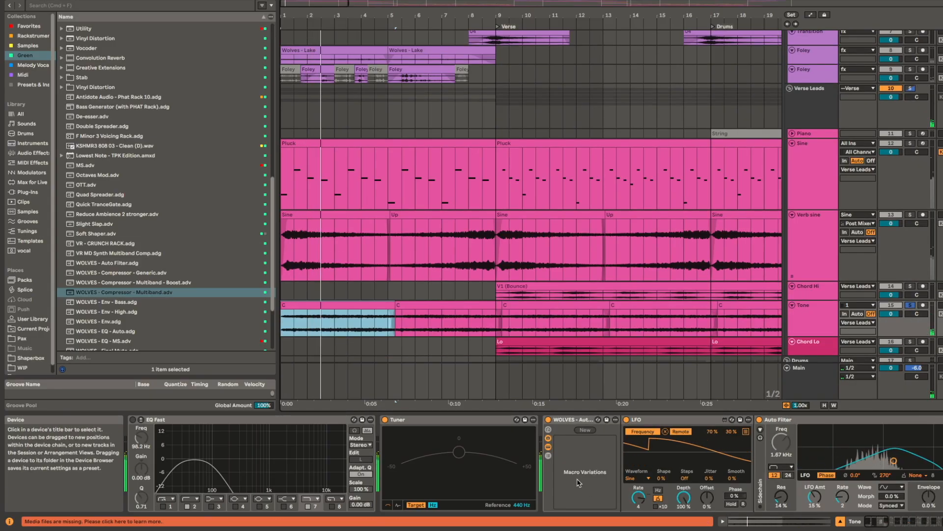
drag(594, 486, 223, 487)
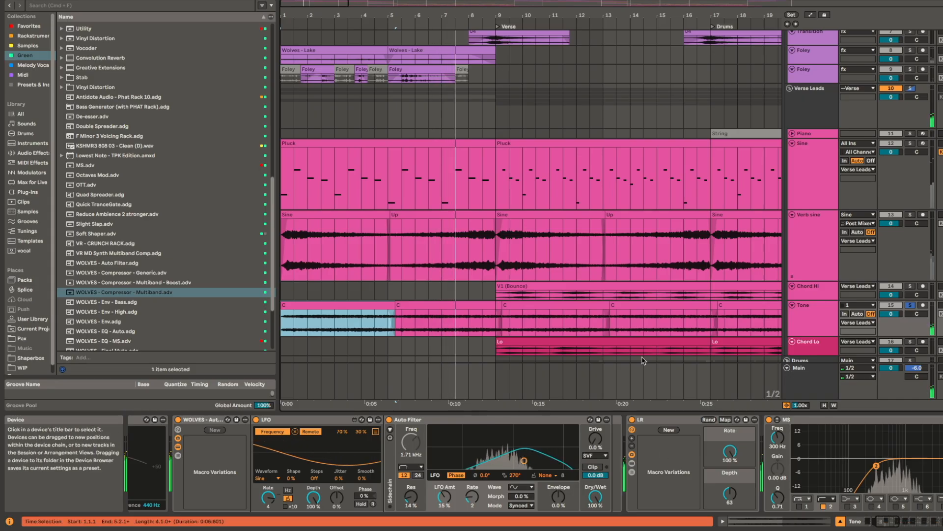
Step: Examine the rest of the Tone track's device chain through the Fast EQ and stop playback
scroll(501, 471, right, 5)
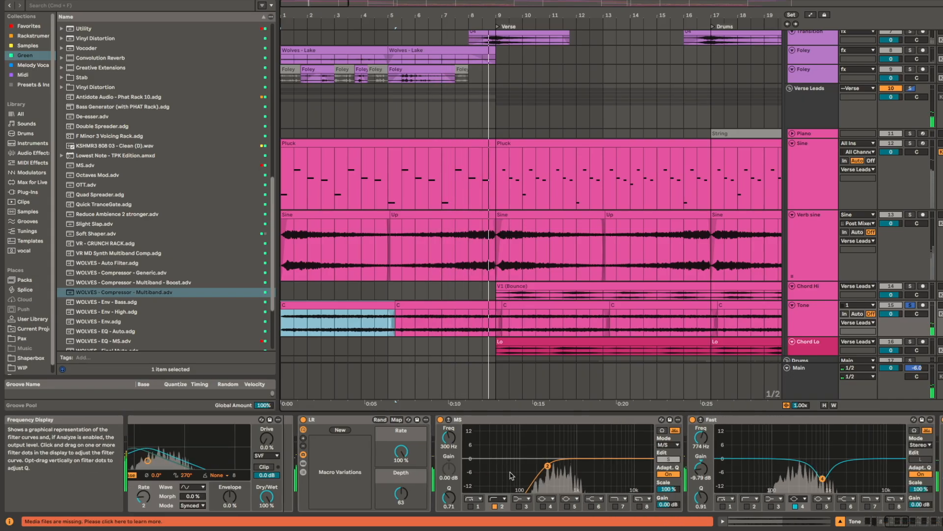
key(space)
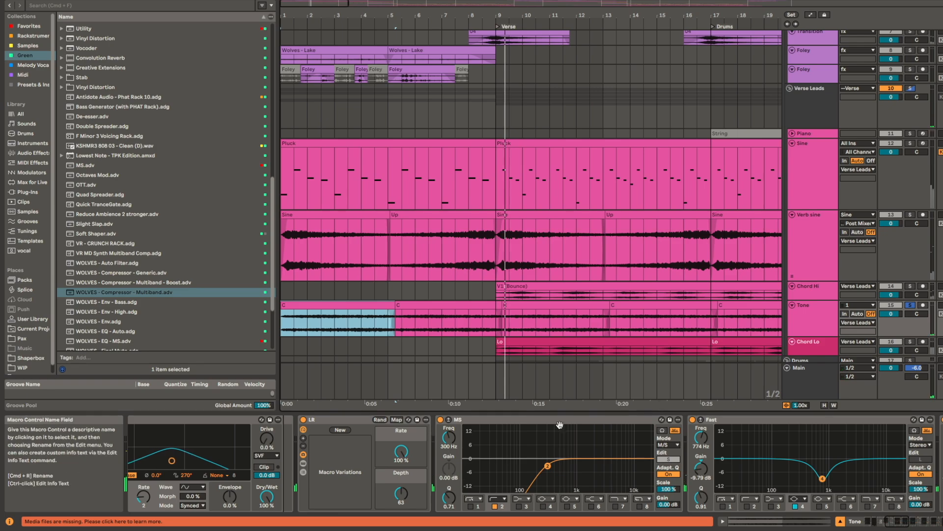
Step: Select the verse Pluck clip on the Sine track and play the full mix from the Verse marker
scroll(566, 289, down, 7)
scroll(623, 141, up, 6)
click(538, 118)
scroll(600, 131, up, 3)
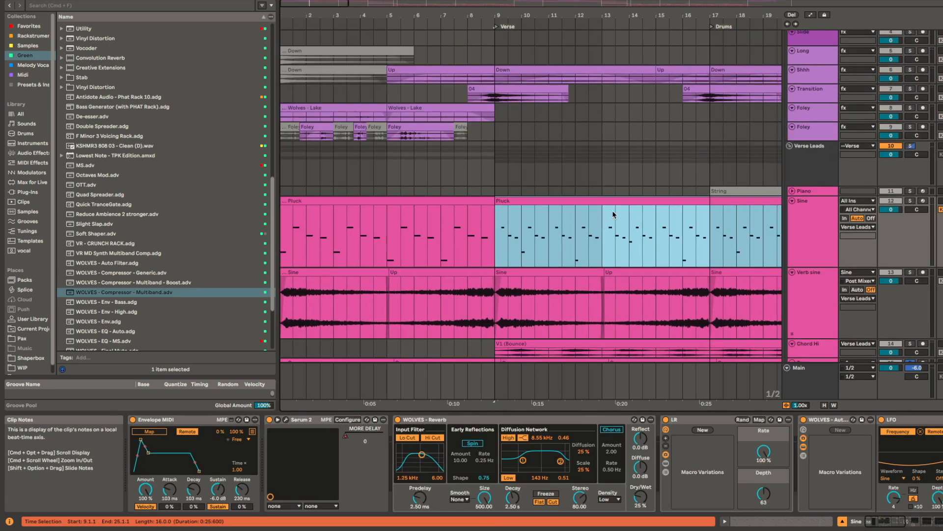
key(space)
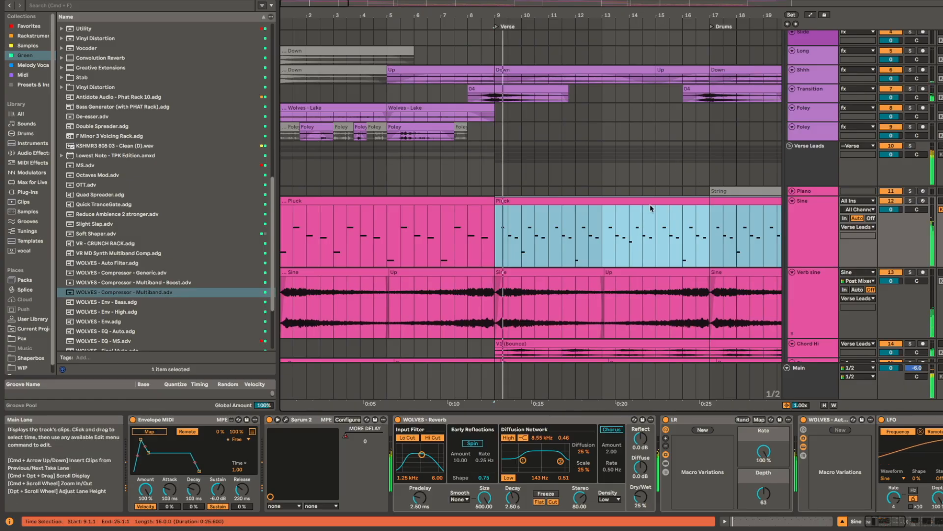
scroll(619, 226, right, 3)
scroll(619, 226, down, 1)
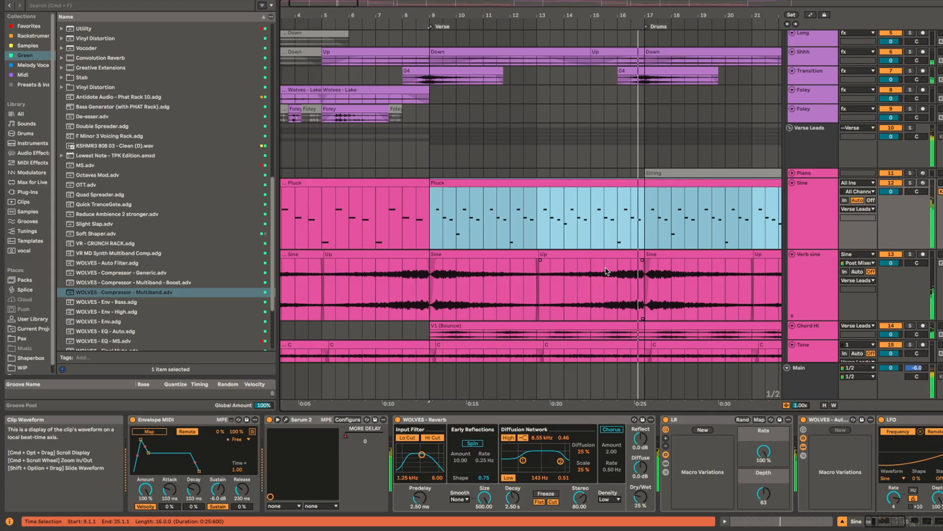
Step: Expand the 26 Build group and its SC subgroup and look over the drum clips while the song plays
scroll(677, 252, down, 5)
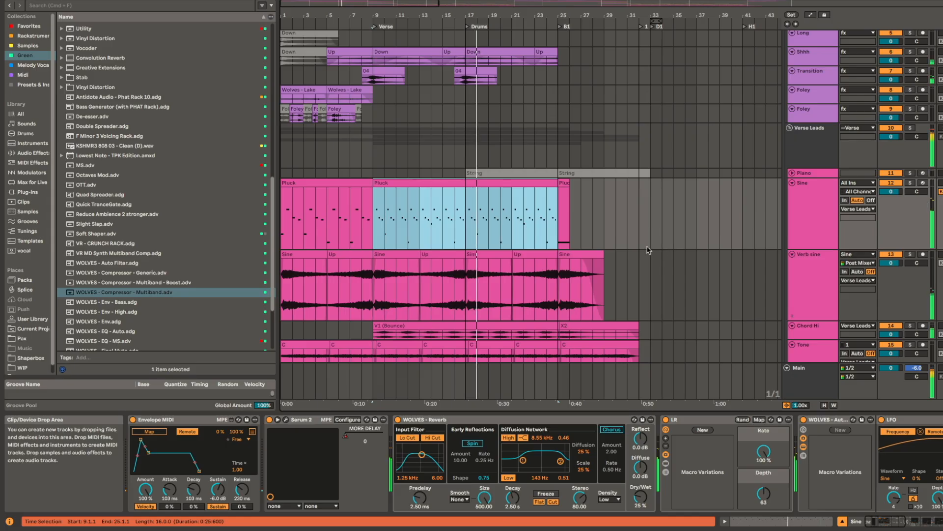
scroll(623, 256, down, 5)
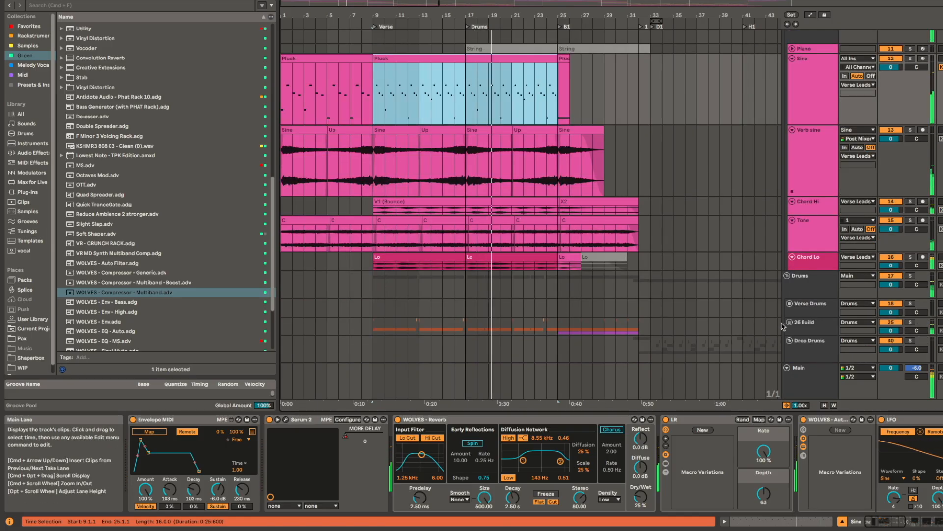
scroll(634, 285, down, 5)
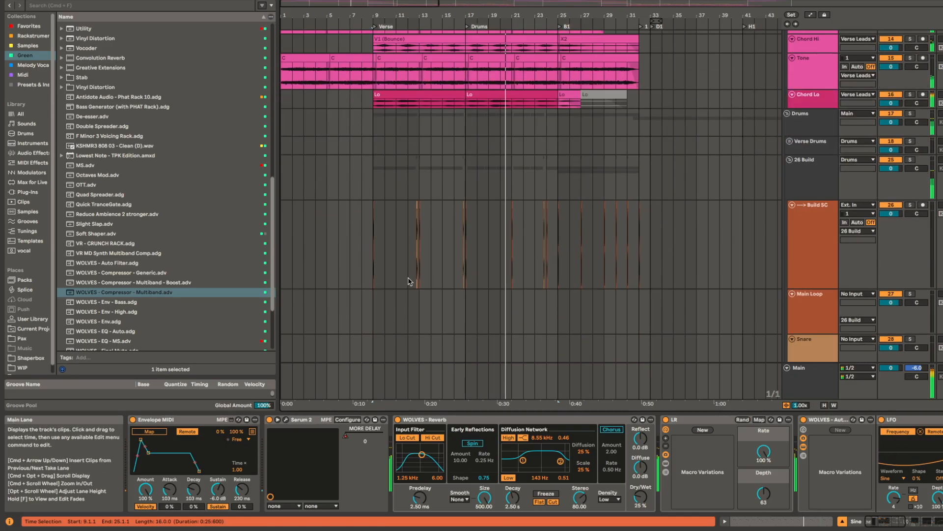
scroll(433, 276, down, 3)
scroll(442, 276, down, 7)
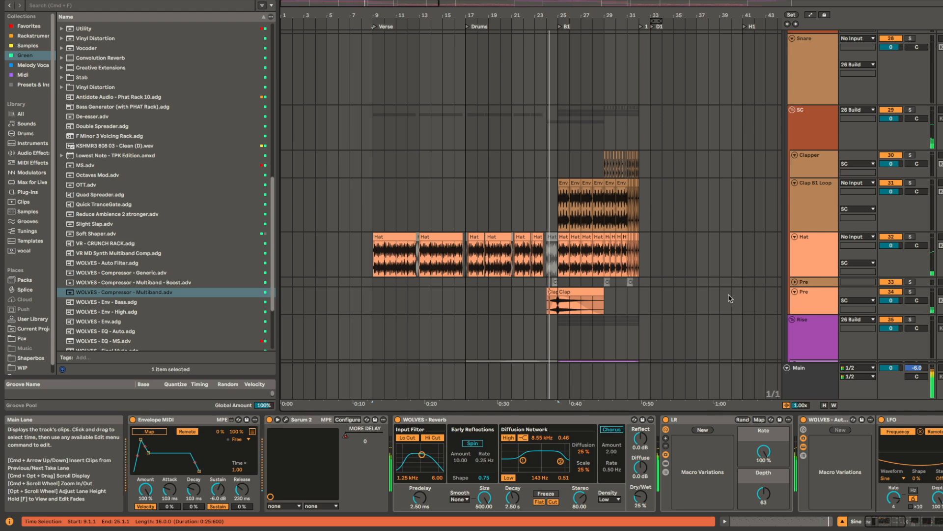
Step: Play the 04 clip at the Verse marker on the Transition track in solo and enlarge the track to inspect its waveform
scroll(537, 278, up, 10)
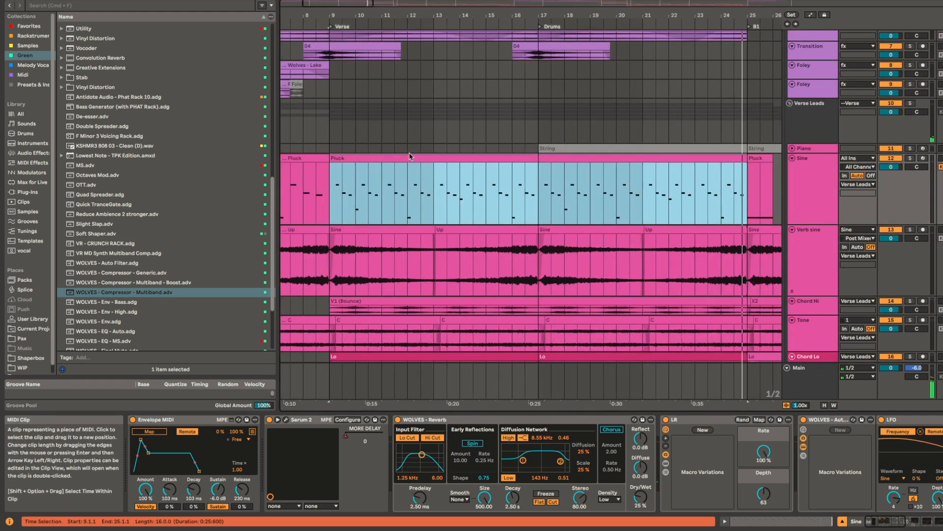
scroll(389, 138, up, 5)
click(393, 120)
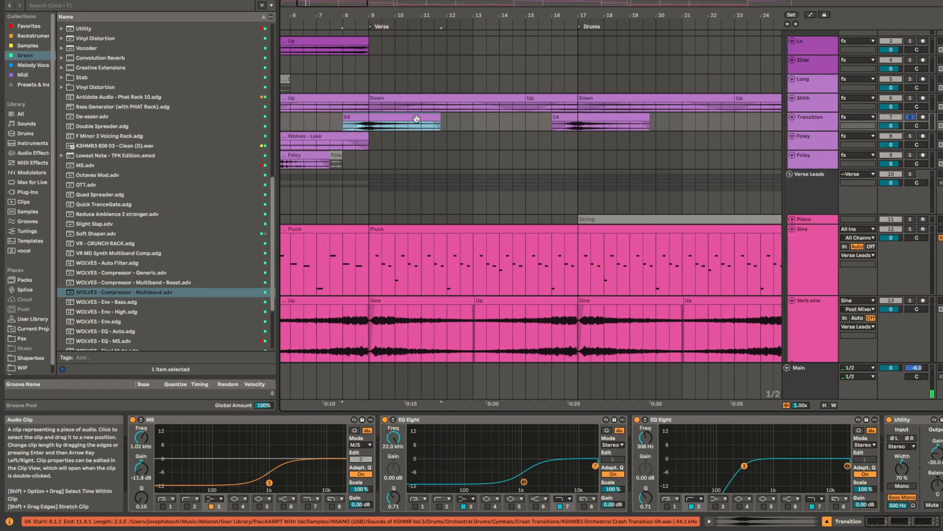
key(space)
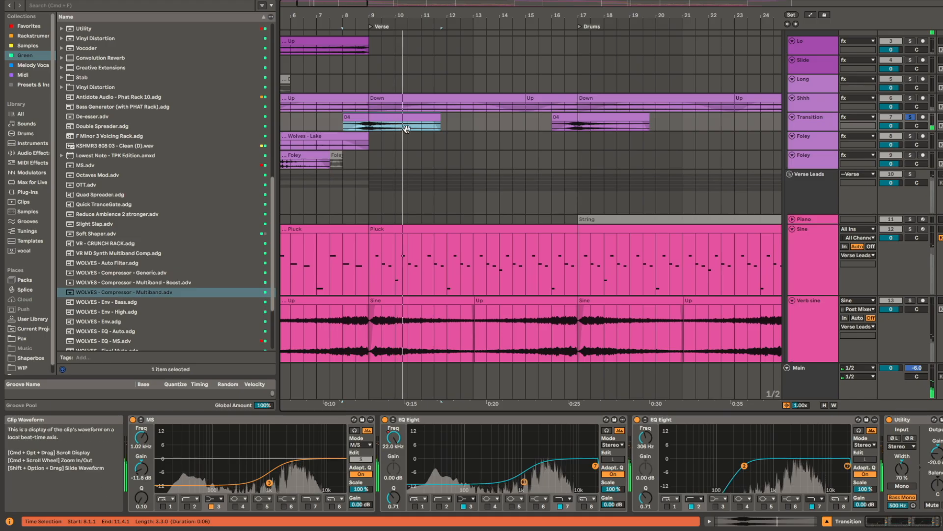
scroll(580, 125, up, 3)
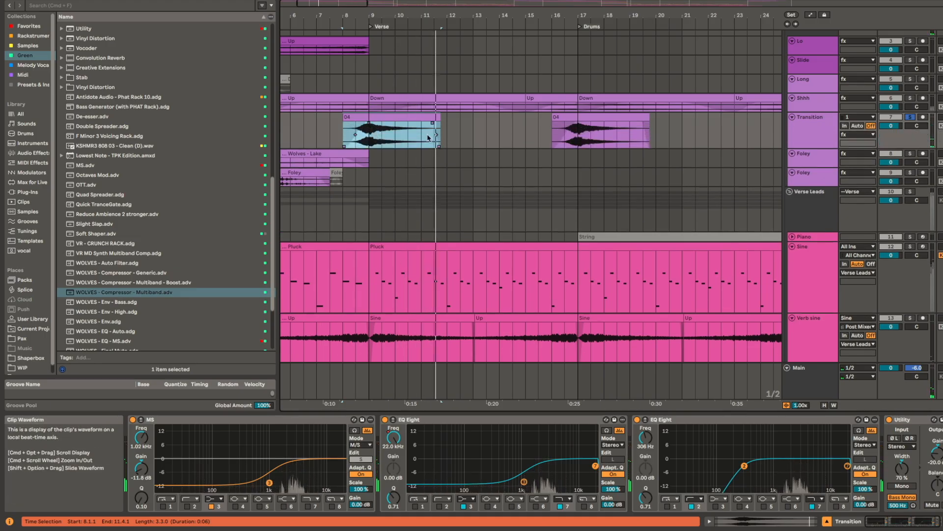
scroll(500, 137, down, 5)
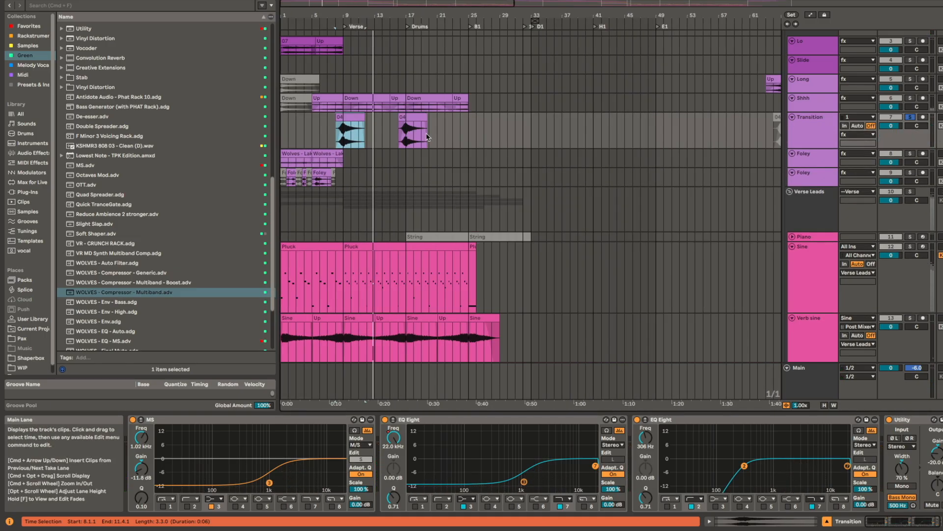
drag(499, 138, 430, 161)
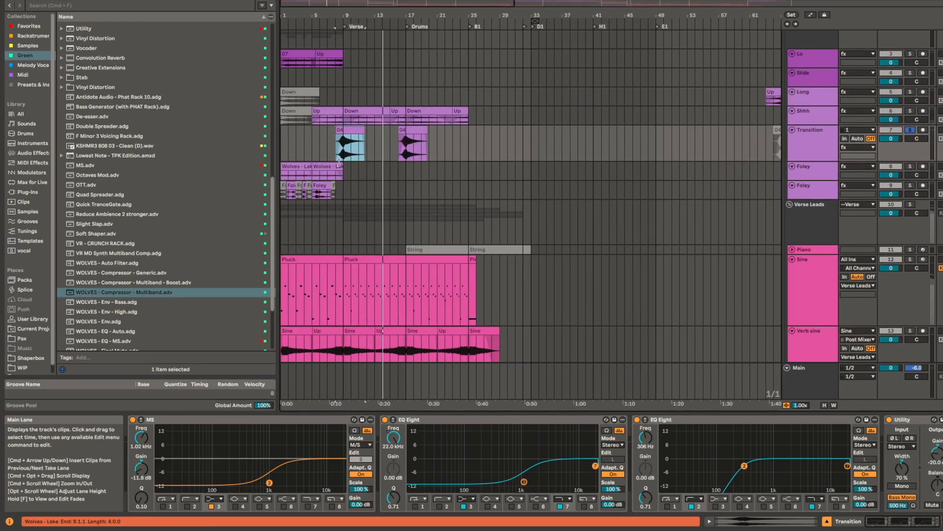
click(337, 161)
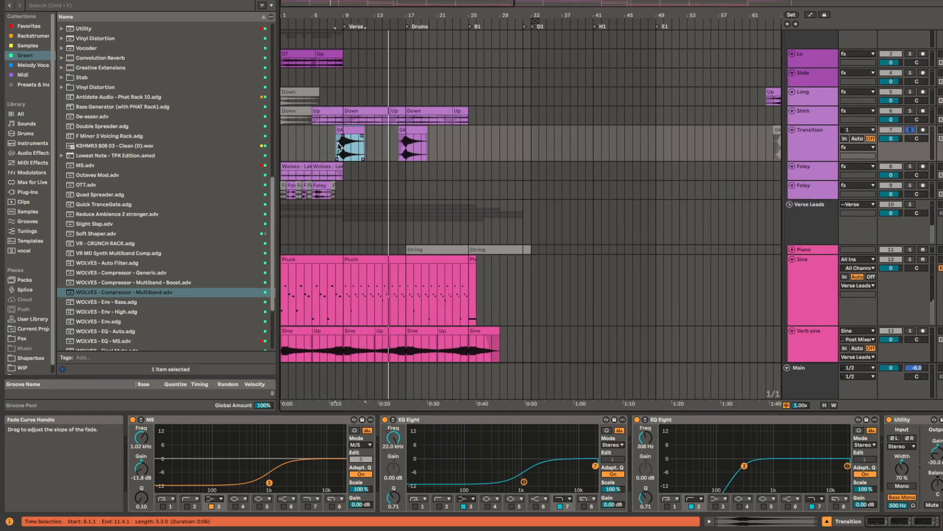
scroll(340, 147, up, 3)
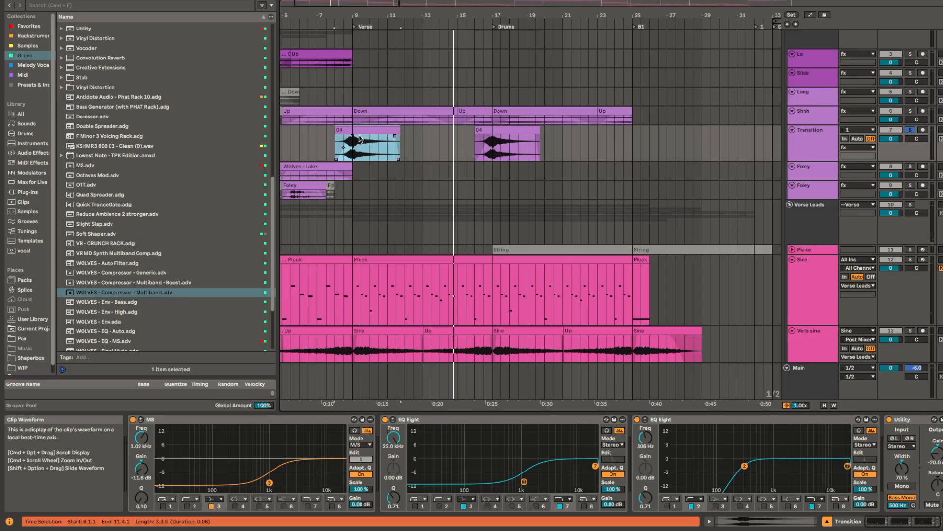
Step: Enlarge the Shhh track, play its verse Down clip in solo from bar 10 and select the Up clip that follows
click(415, 109)
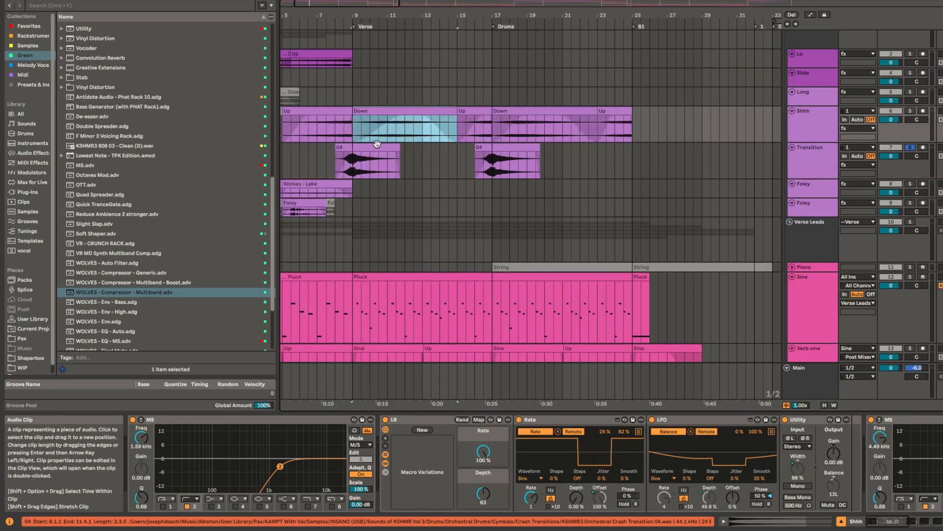
click(378, 126)
key(space)
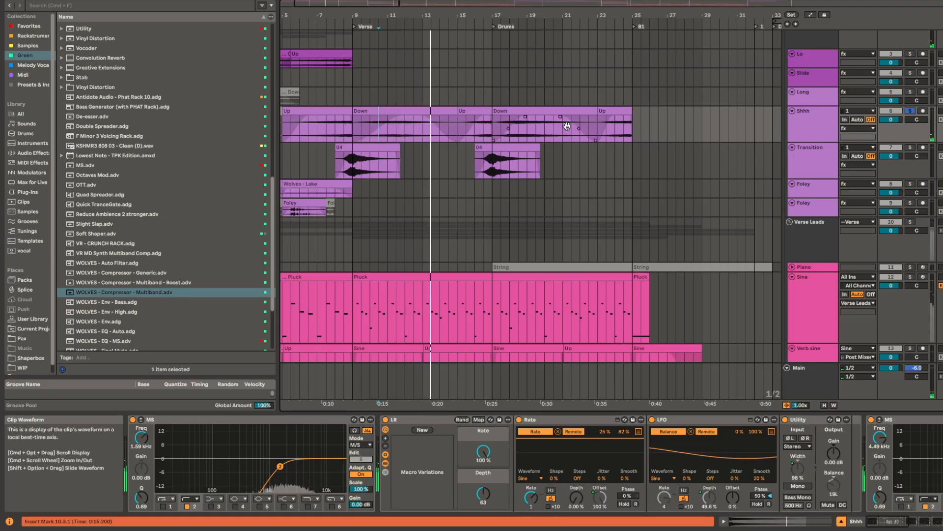
click(463, 117)
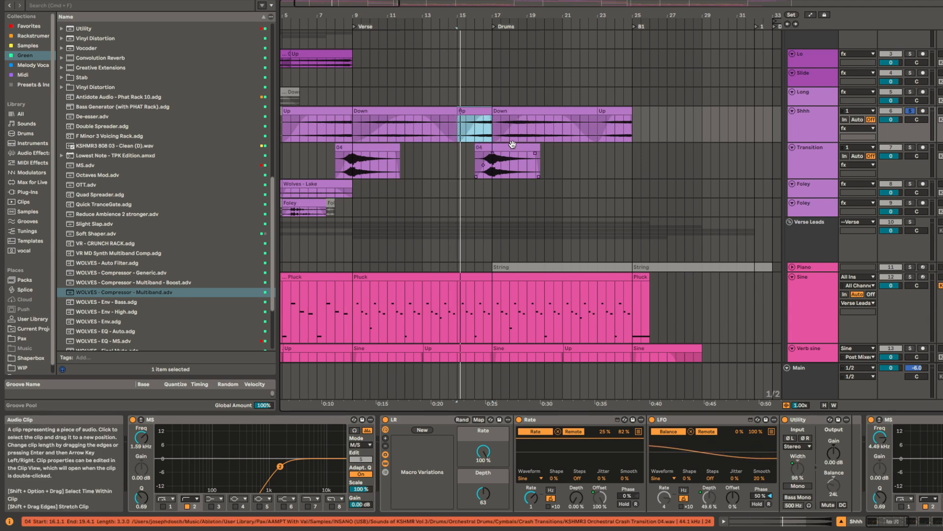
Step: Inspect the 04 transition clip at the Drums marker and the verse Down clip on the Shhh track with its devices
click(528, 162)
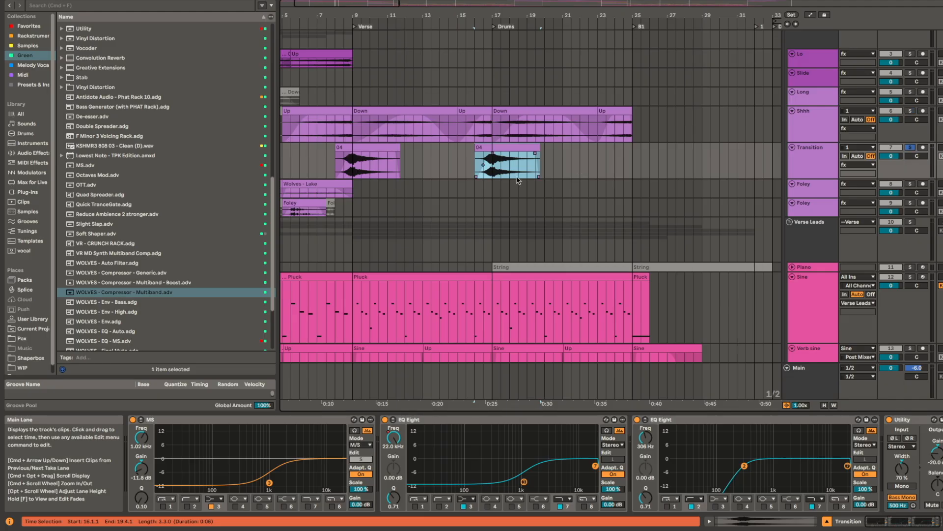
scroll(530, 178, down, 3)
scroll(530, 178, left, 3)
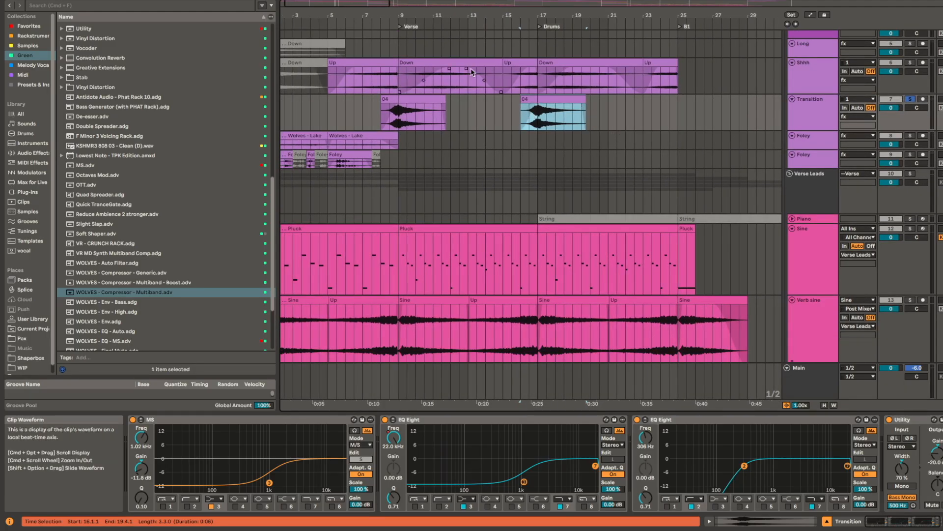
click(475, 62)
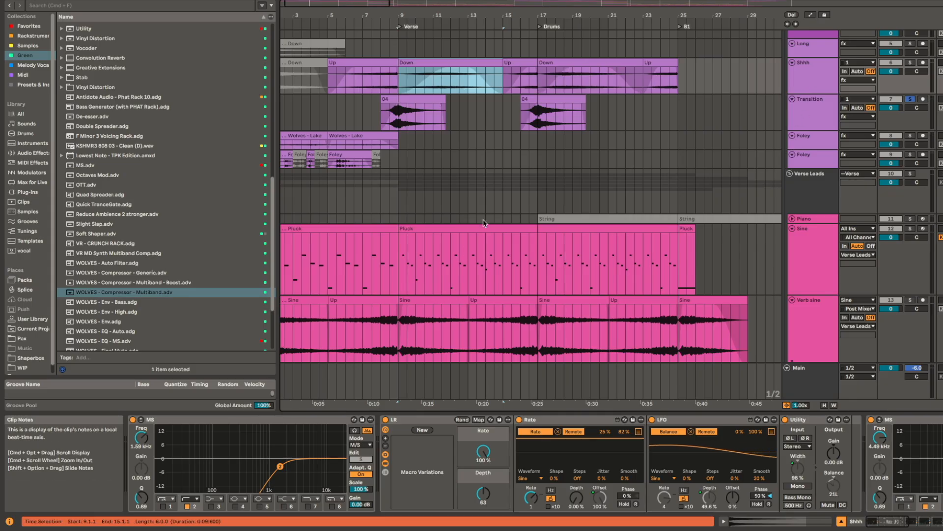
scroll(475, 241, up, 4)
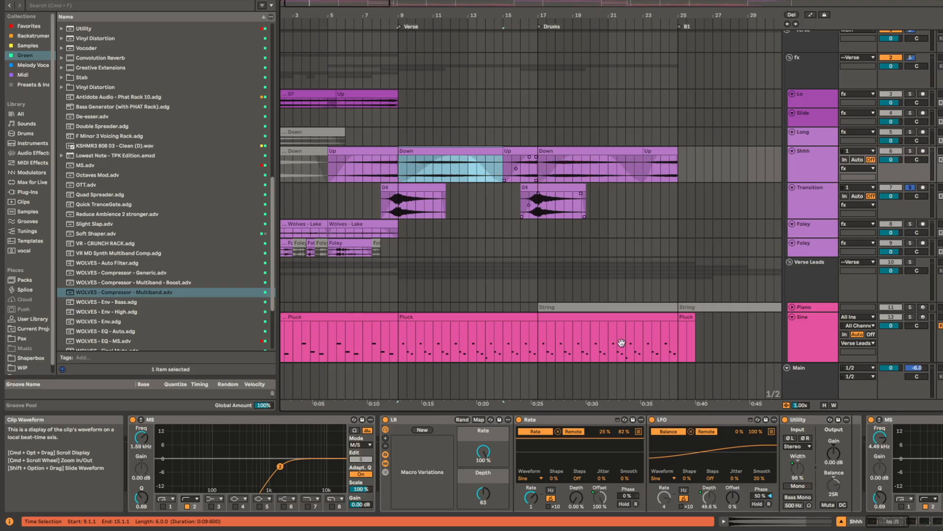
scroll(464, 310, down, 2)
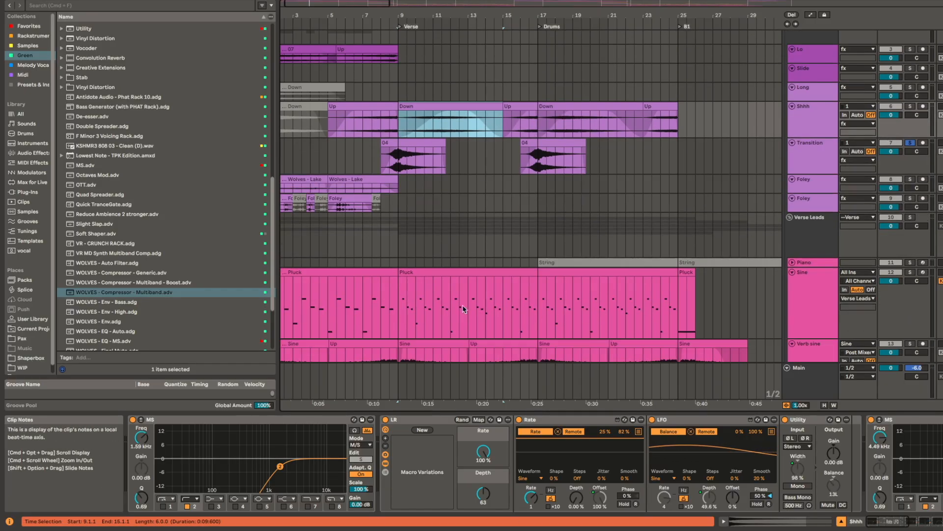
Step: Select the verse Pluck clip, enlarge the Chord Hi track and play its V1 (Bounce) clip in solo
scroll(448, 297, down, 2)
click(453, 221)
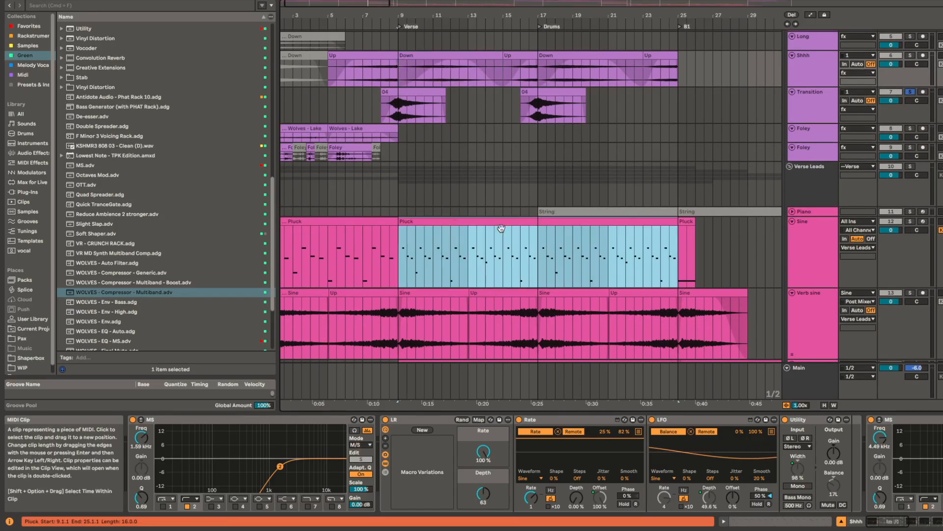
scroll(502, 266, down, 3)
scroll(501, 266, left, 1)
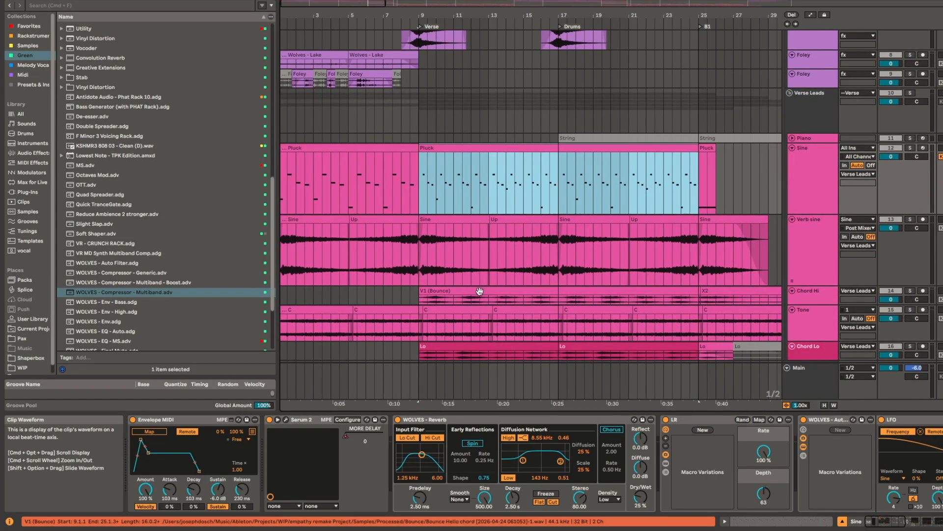
click(480, 291)
scroll(481, 246, down, 3)
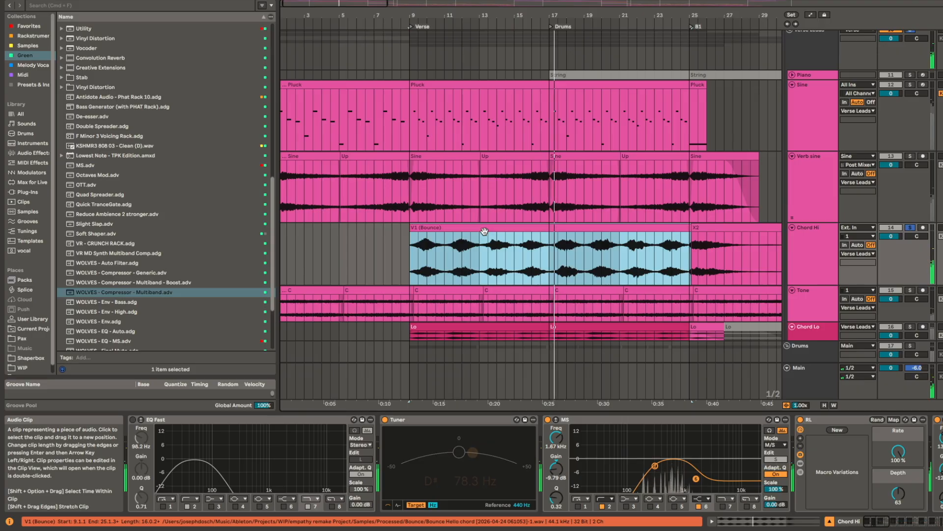
Step: Open the verse Pluck clip's notes and play the Sine track in solo from bar 13
double_click(481, 100)
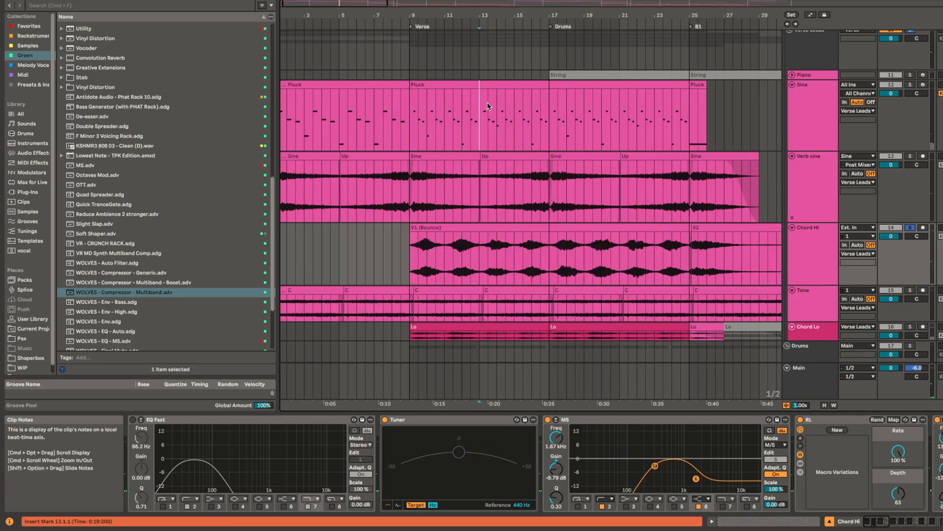
key(space)
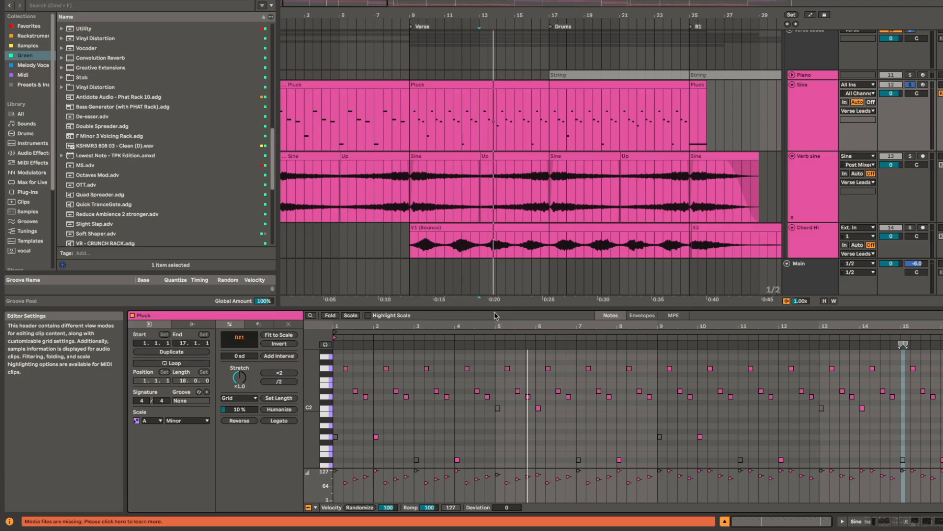
Step: Select the V1 (Bounce) clip on the Chord Hi track and play the verse with all tracks
click(486, 235)
click(487, 230)
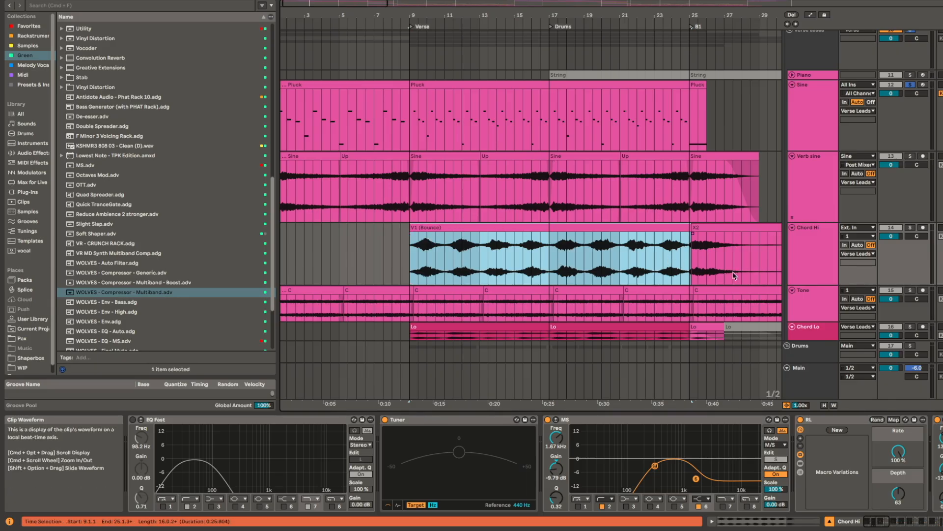
key(space)
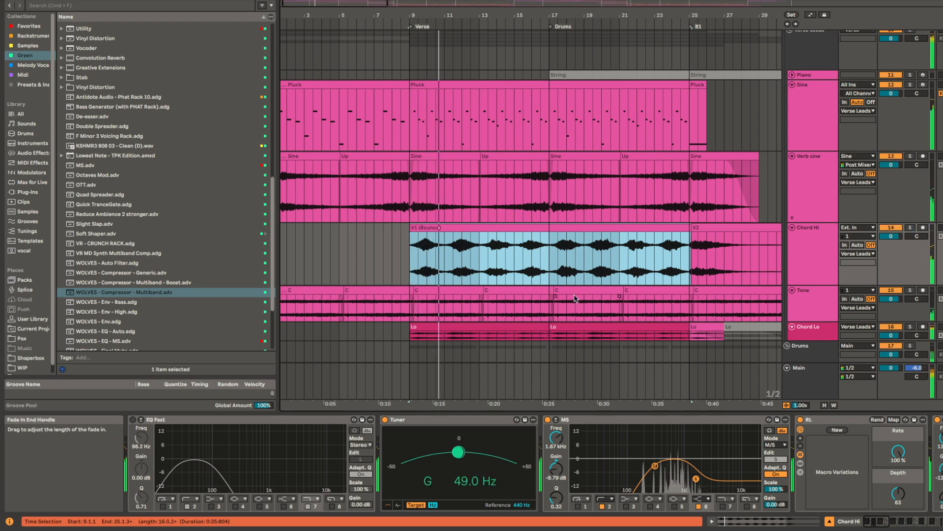
Step: Play the first verse clip of the Tone track in solo and select the first Lo clip on the Chord Lo track
click(444, 299)
scroll(447, 248, down, 2)
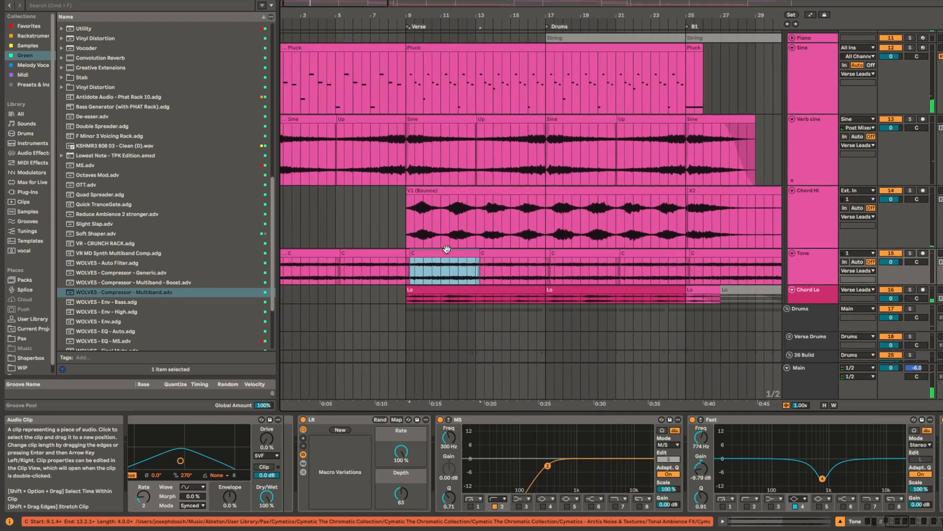
key(space)
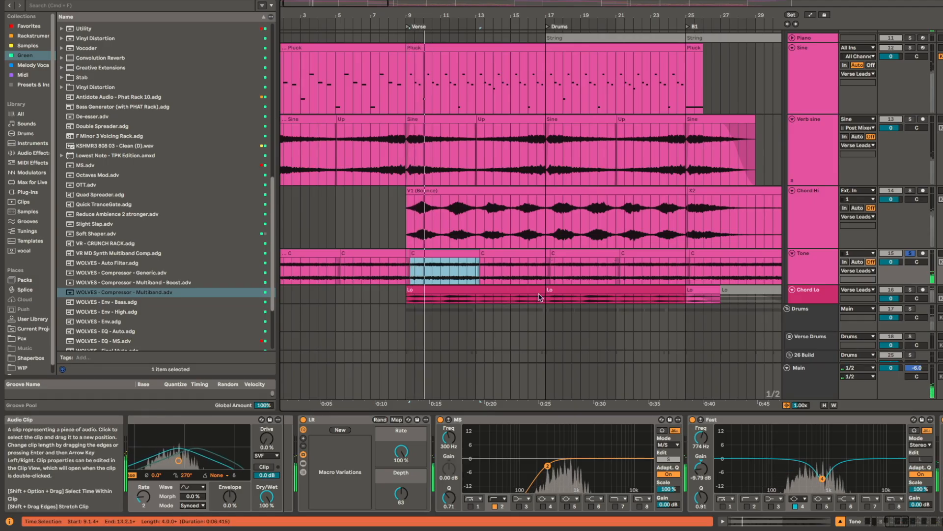
click(448, 298)
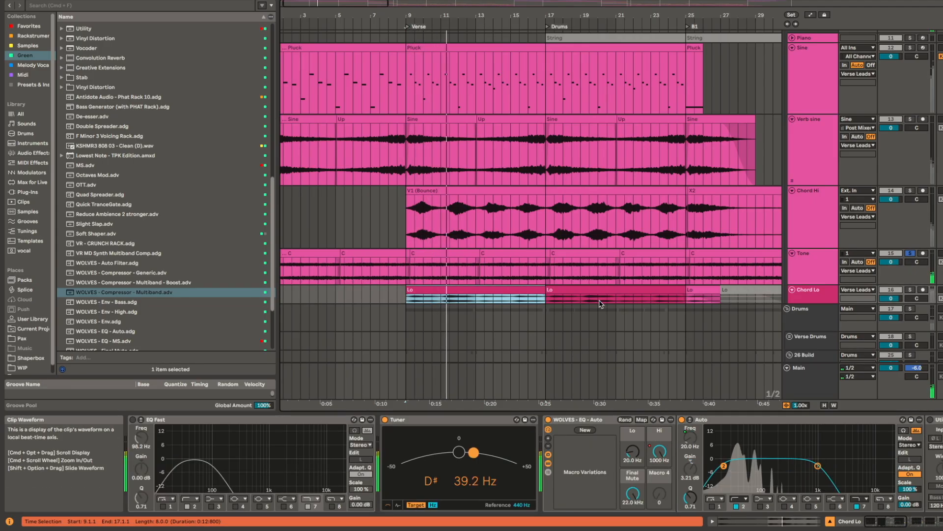
Step: Play the first Lo clip of the Chord Lo track in solo and enlarge the track
key(space)
key(space)
scroll(568, 301, up, 4)
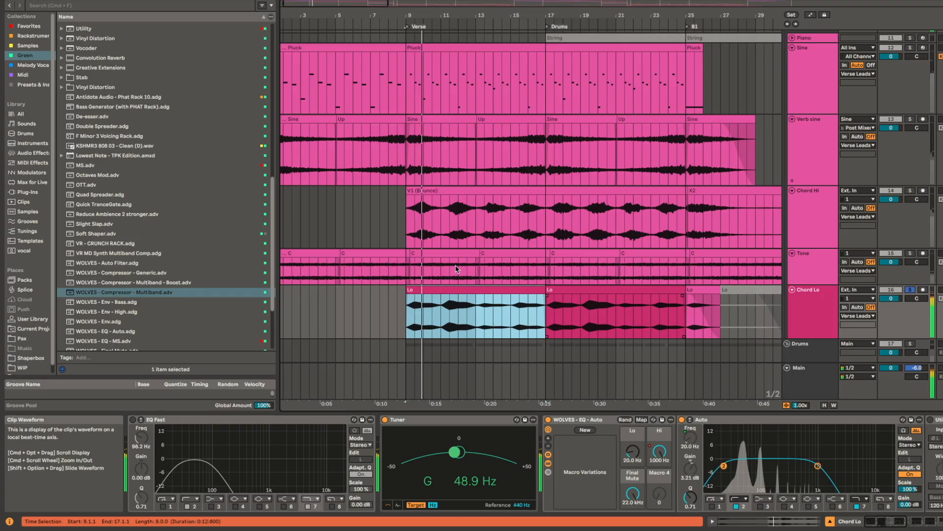
Step: Select the V1 (Bounce) clip on Chord Hi, then the first Lo clip on Chord Lo, and inspect each track's device chain
click(443, 188)
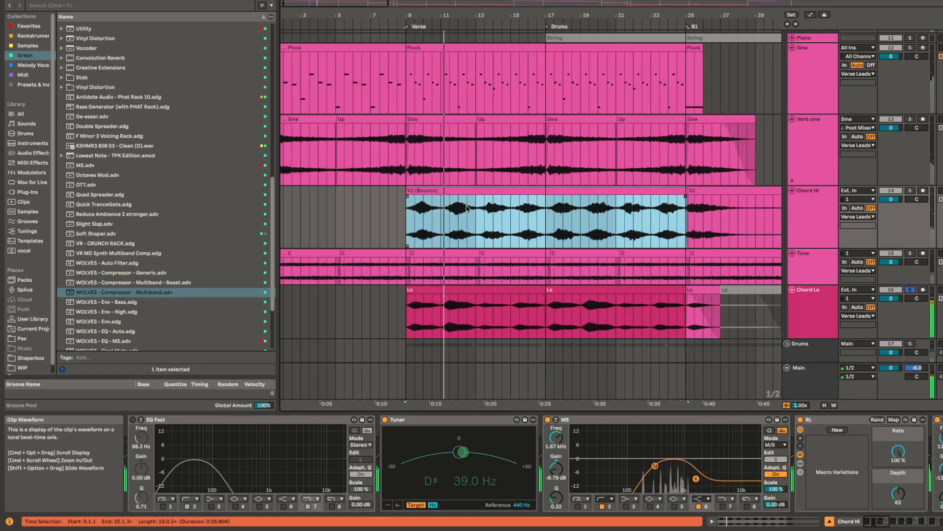
click(447, 290)
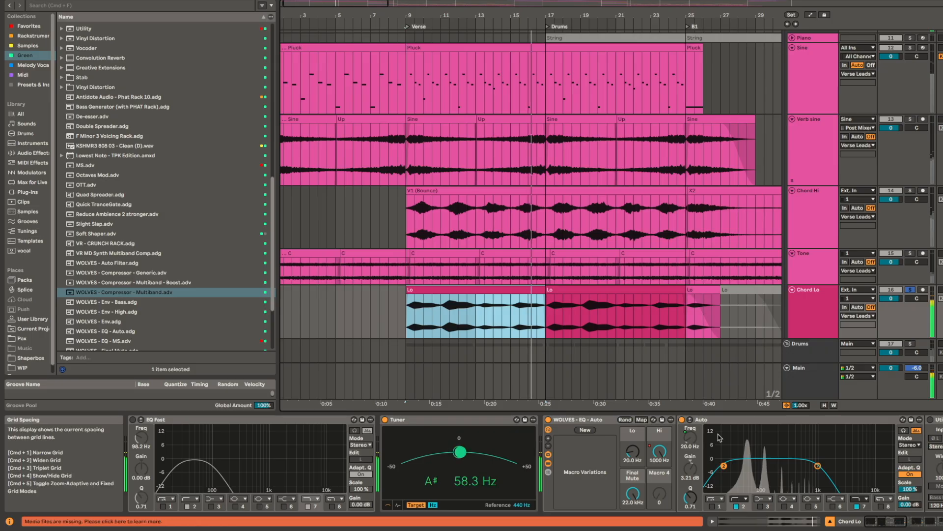
scroll(761, 469, right, 5)
scroll(760, 469, left, 5)
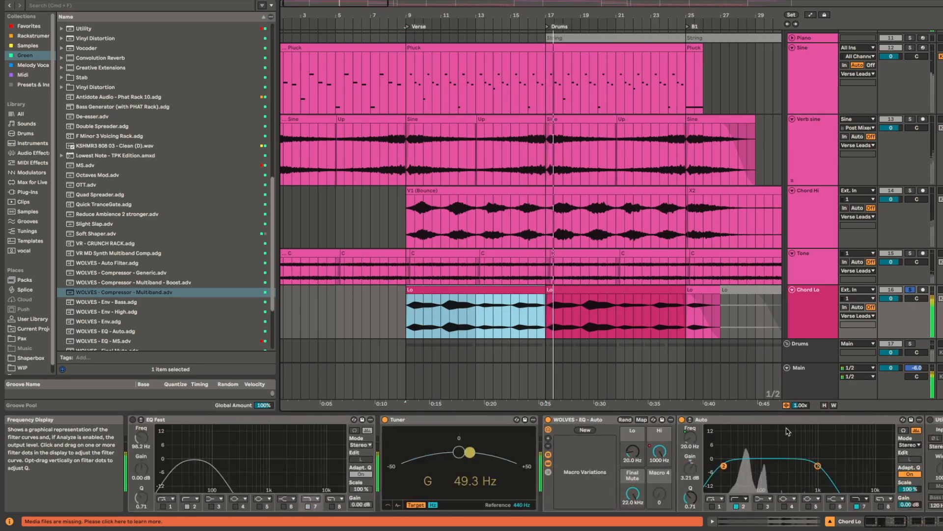
Step: Play the Build SC track in solo from bar 9, then from the hit at 12.4.1
scroll(706, 115, down, 5)
scroll(706, 116, down, 6)
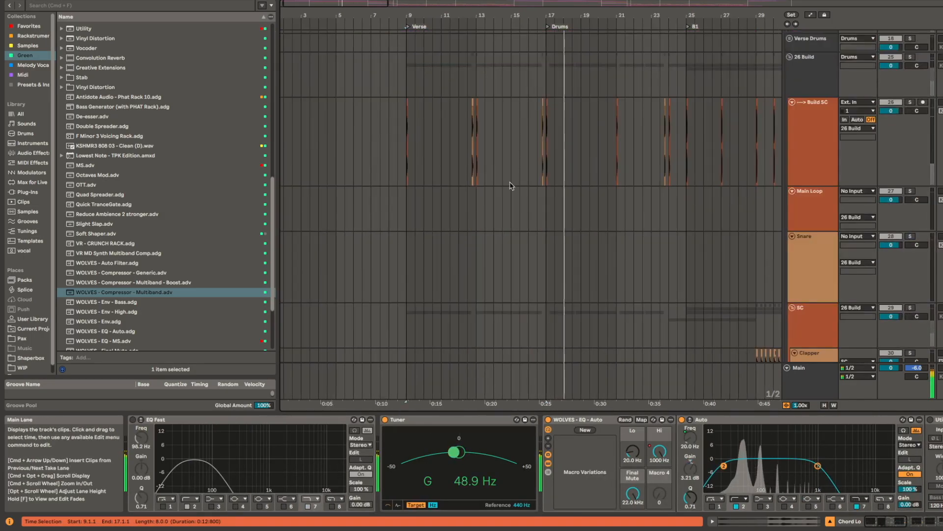
click(406, 134)
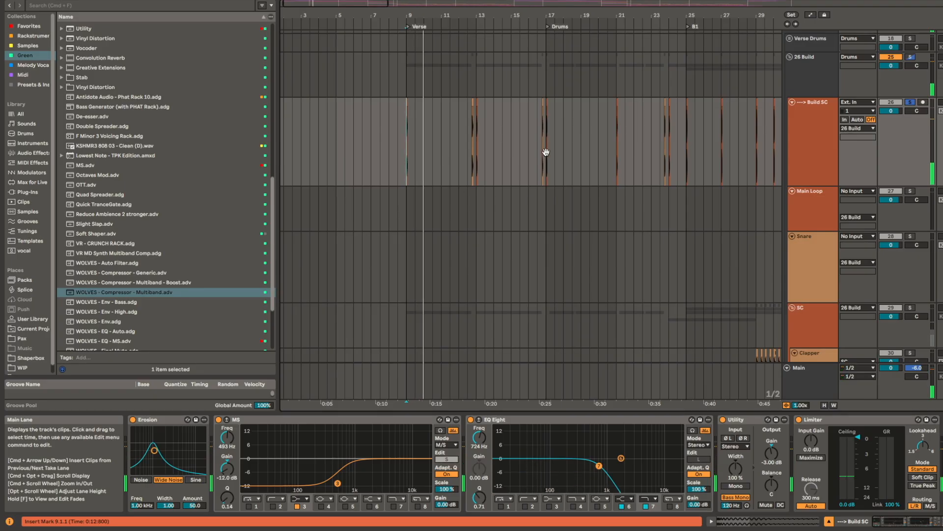
scroll(453, 130, up, 5)
click(501, 123)
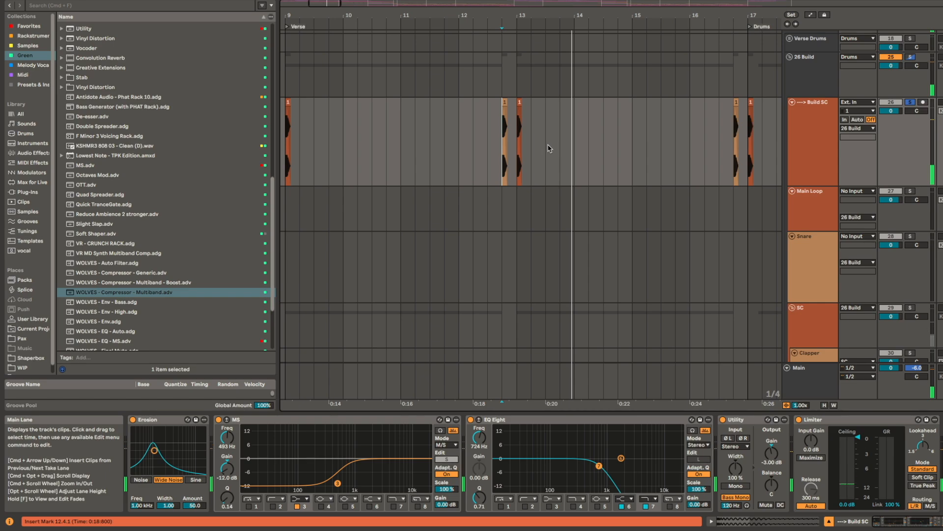
Step: Play the first verse clip of the Hat track in solo and inspect the track's device chain through to the Limiter
scroll(546, 236, down, 3)
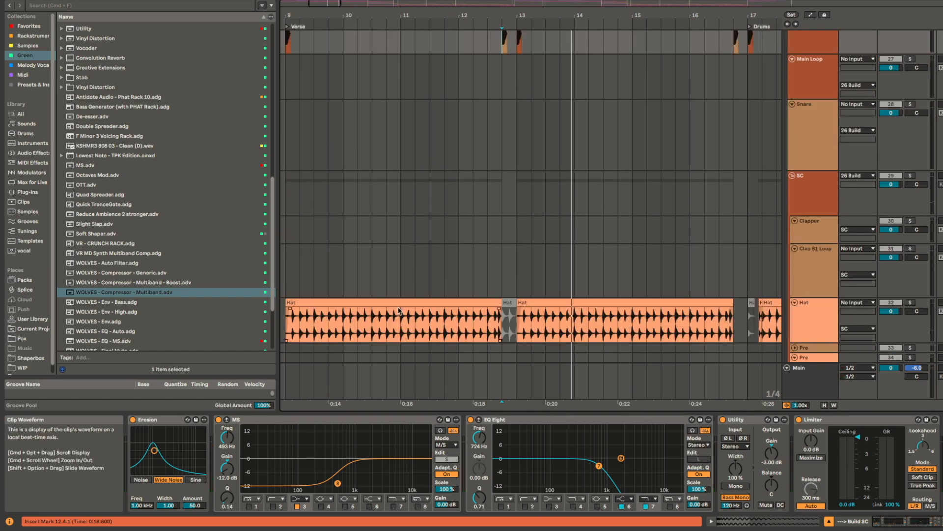
click(401, 303)
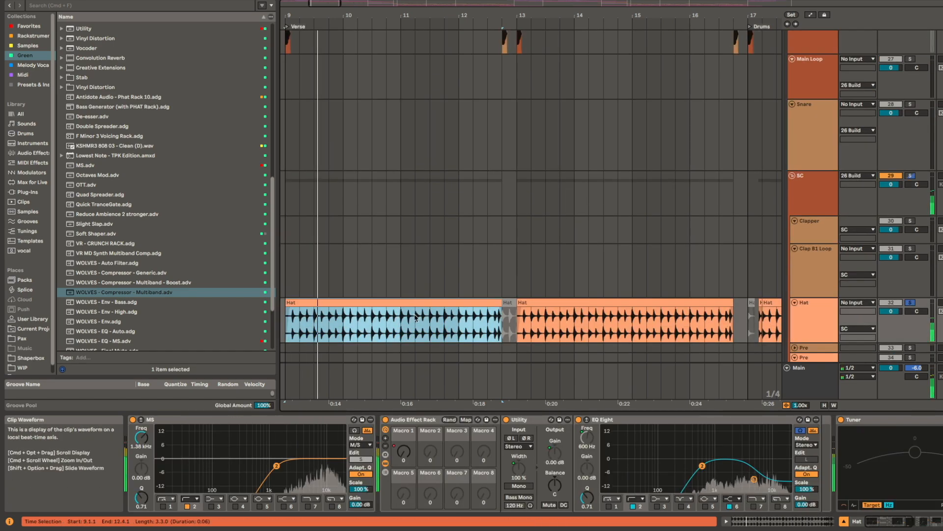
scroll(713, 460, right, 10)
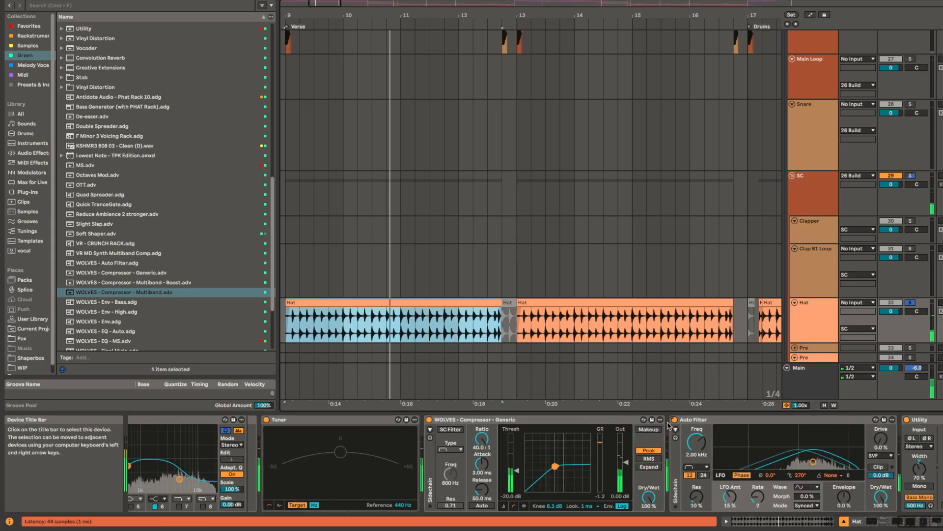
scroll(734, 419, right, 5)
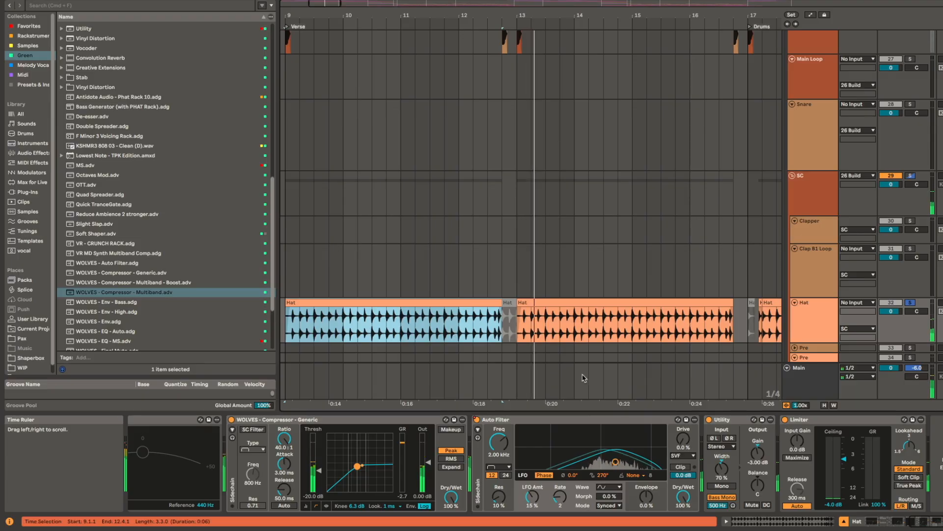
click(475, 320)
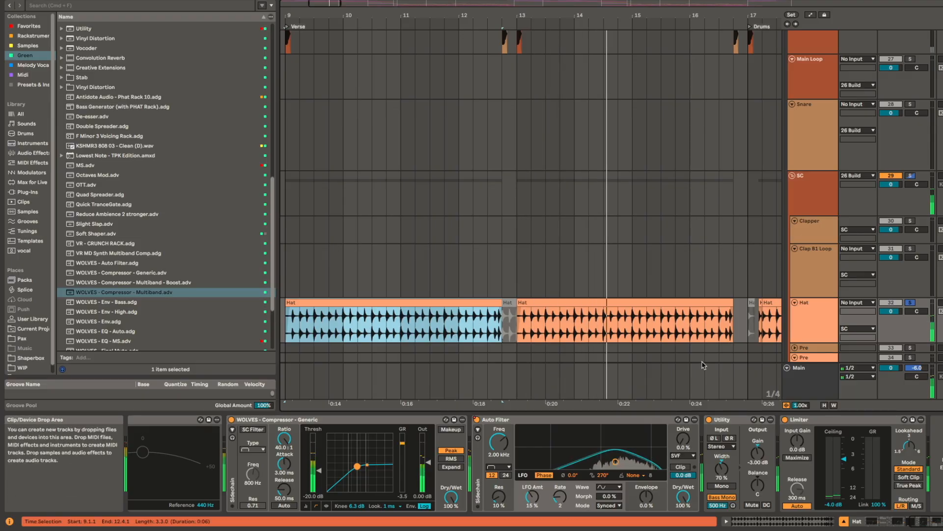
Step: Place the insert marker at 23.4.1 on the Build SC track and take the drum tracks out of solo
drag(665, 297, 671, 367)
drag(652, 190, 523, 211)
scroll(637, 241, down, 5)
drag(597, 124, 569, 362)
drag(629, 173, 564, 112)
click(637, 146)
drag(672, 145, 487, 154)
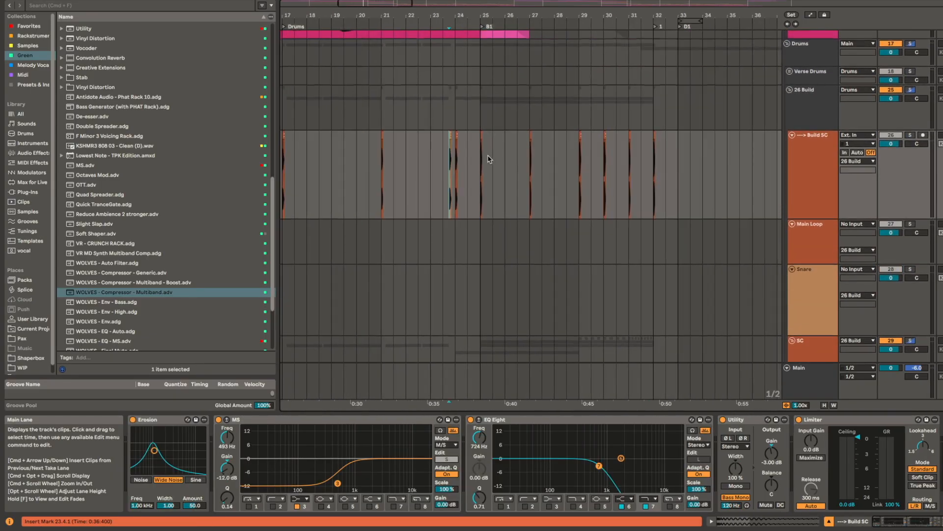
drag(614, 173, 612, 227)
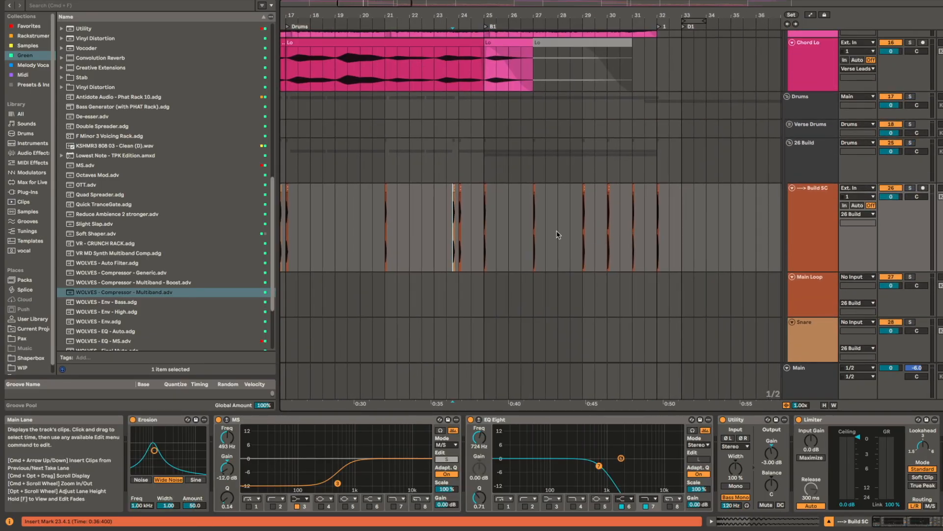
Step: Play the transition into the B1 section with all tracks and look over its chord, clap, hat and rise clips
key(space)
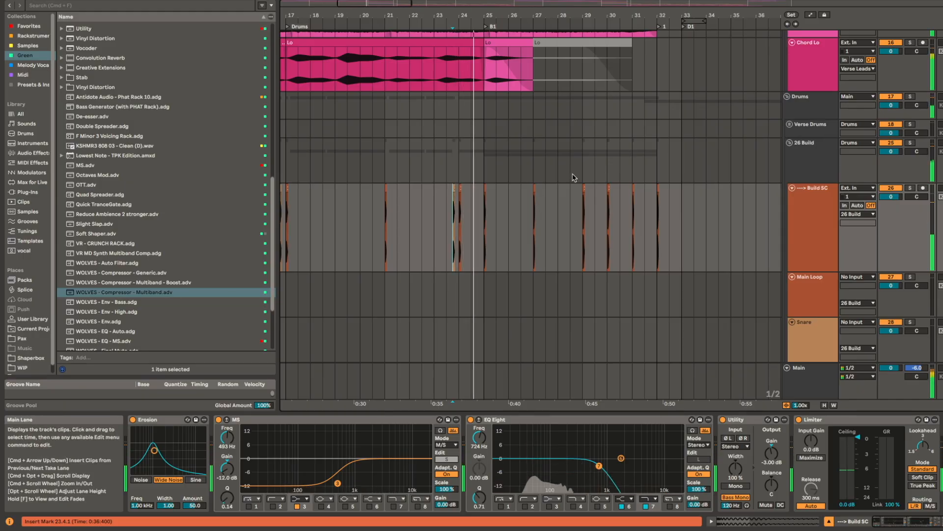
scroll(629, 217, up, 5)
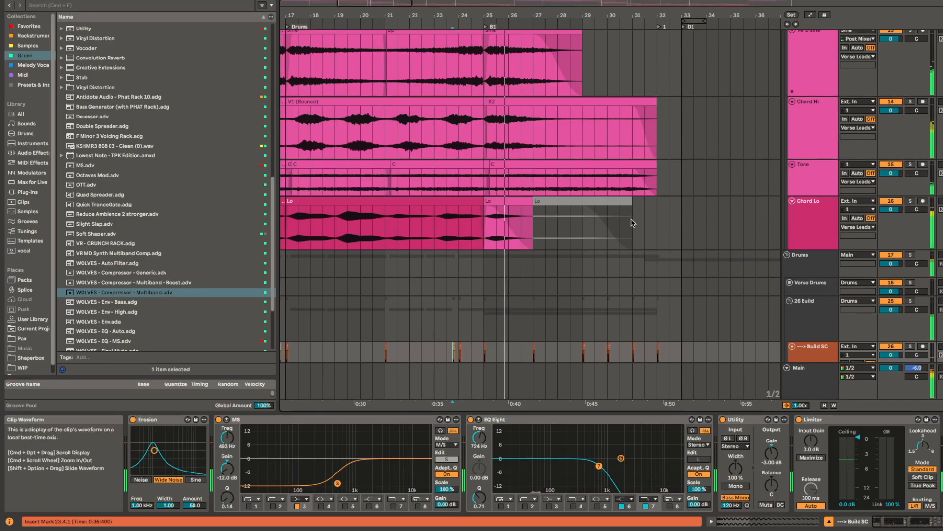
scroll(632, 225, down, 10)
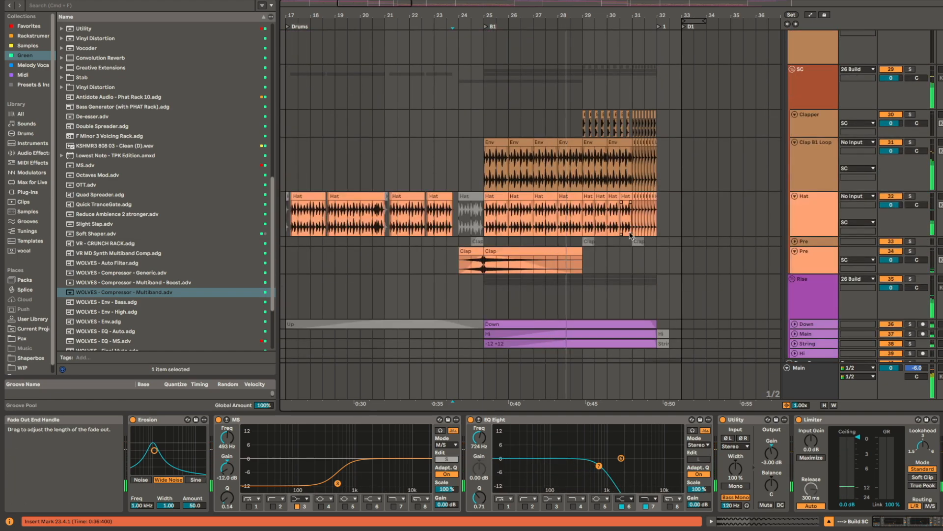
scroll(614, 239, down, 4)
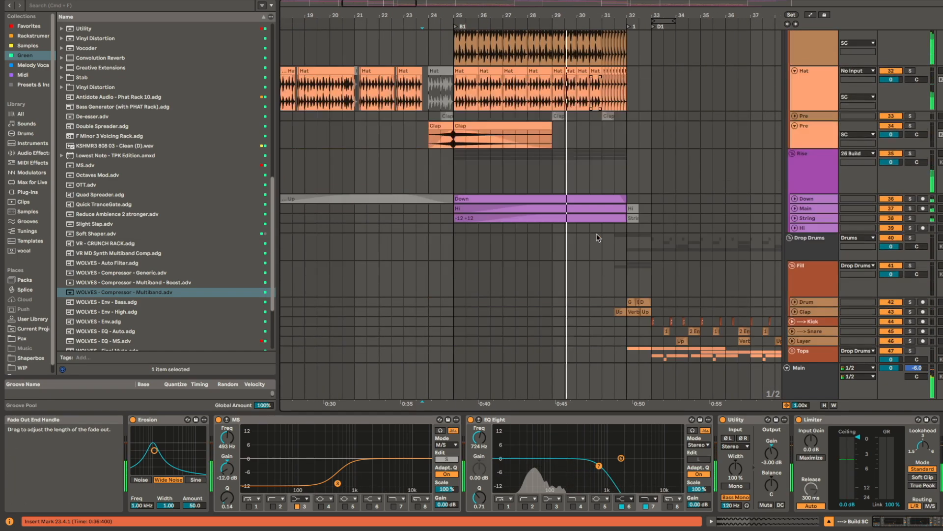
scroll(597, 240, down, 4)
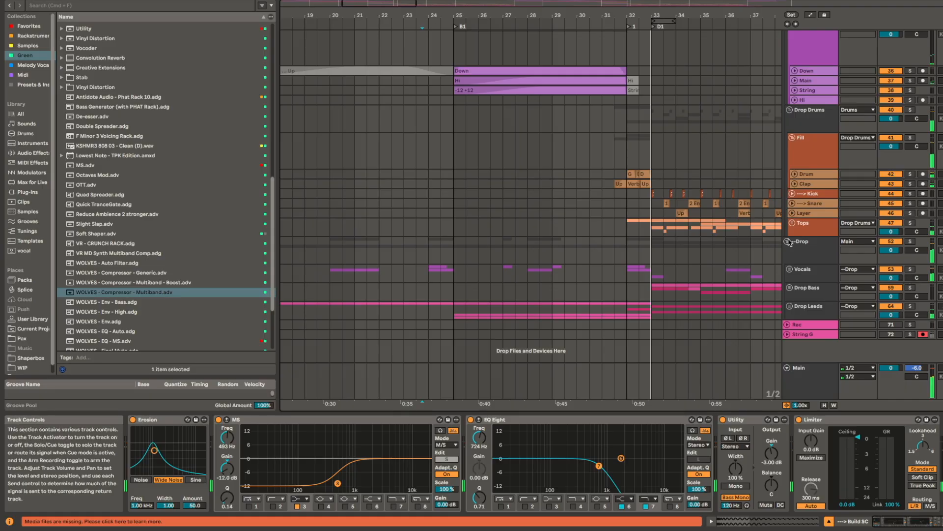
Step: Select the Hat clip at bar 25 and play the Hat track in solo from the start of B1
scroll(534, 187, up, 10)
scroll(495, 144, up, 8)
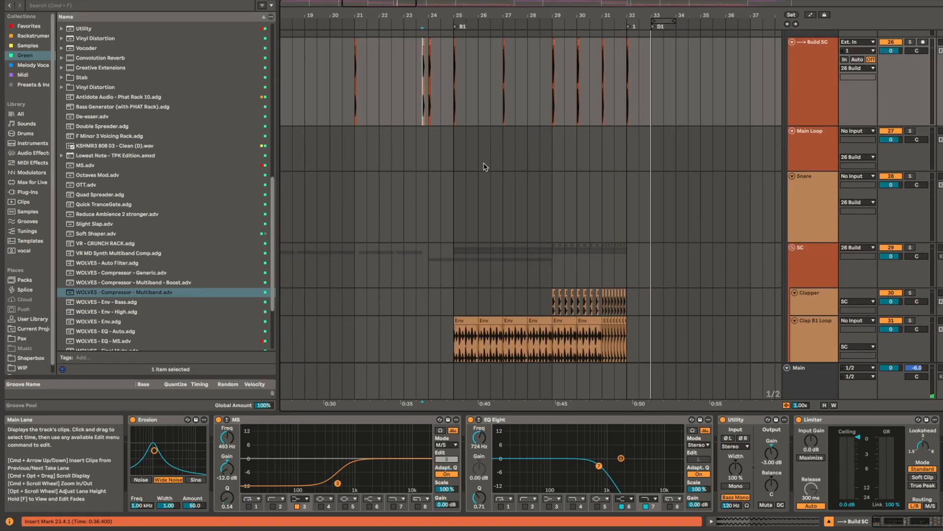
scroll(485, 221, down, 4)
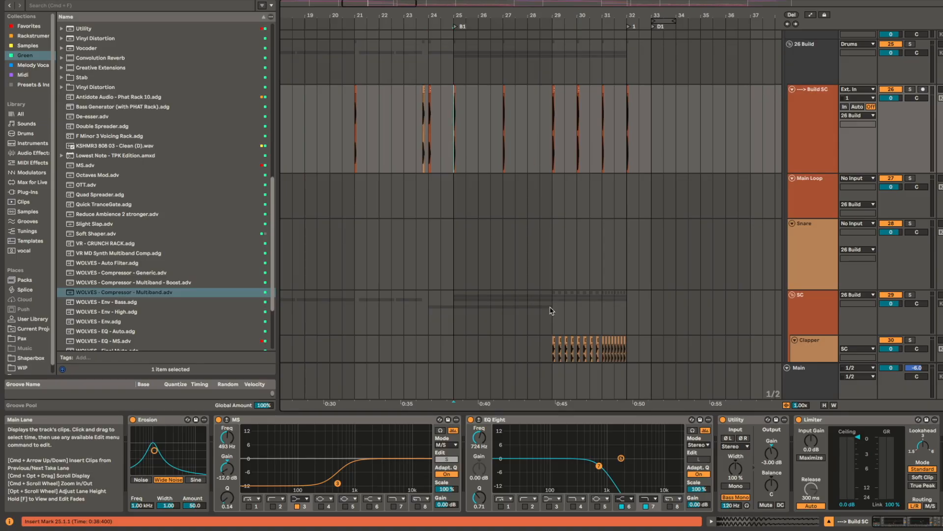
scroll(508, 321, down, 5)
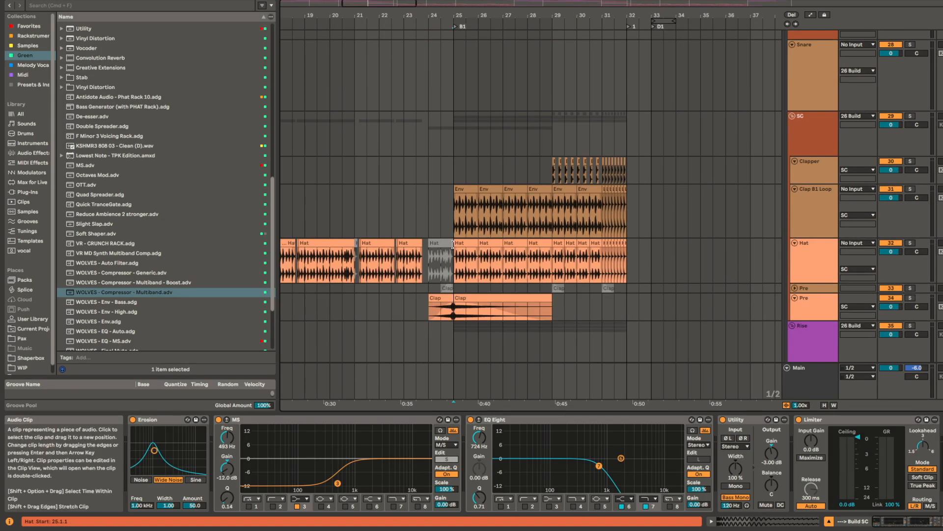
click(465, 244)
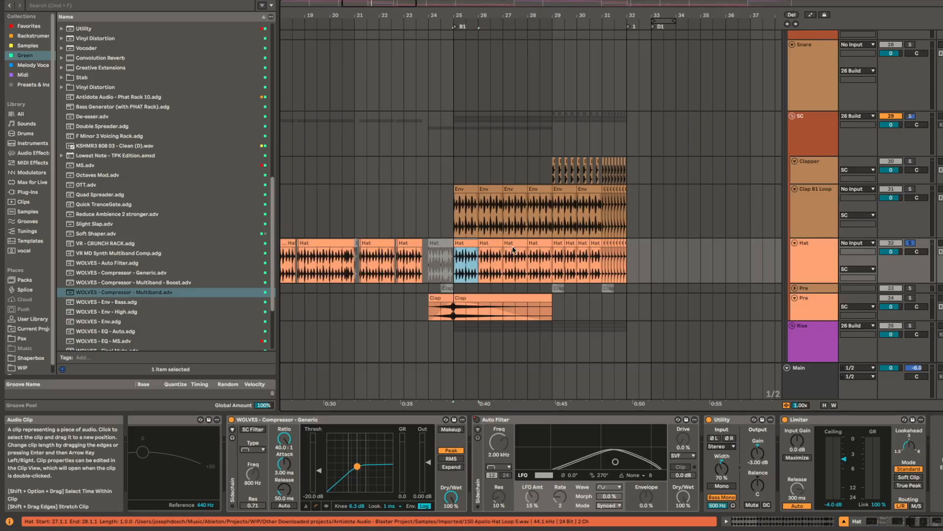
key(space)
scroll(467, 268, up, 3)
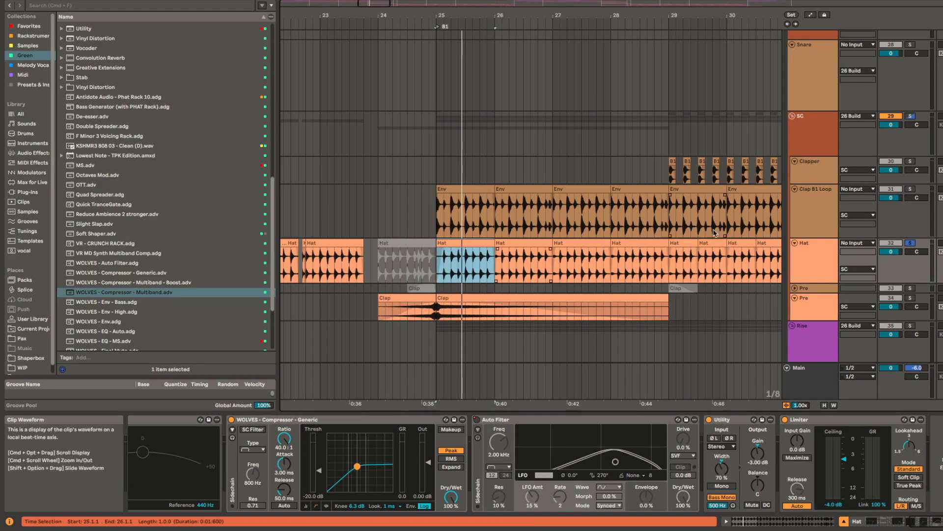
Step: Play the first Env clip of the Clap B1 Loop track and the bar 24 Clap clip of the Pre track, each in solo
click(477, 192)
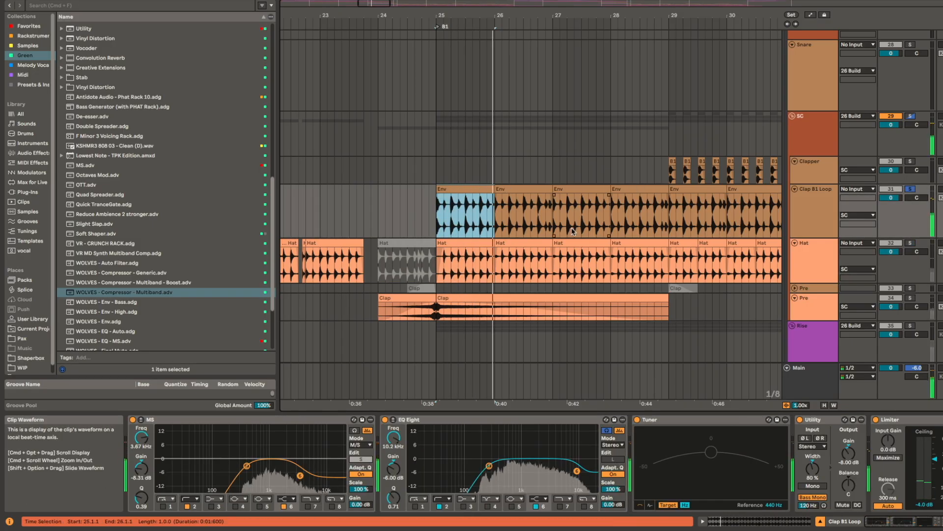
key(space)
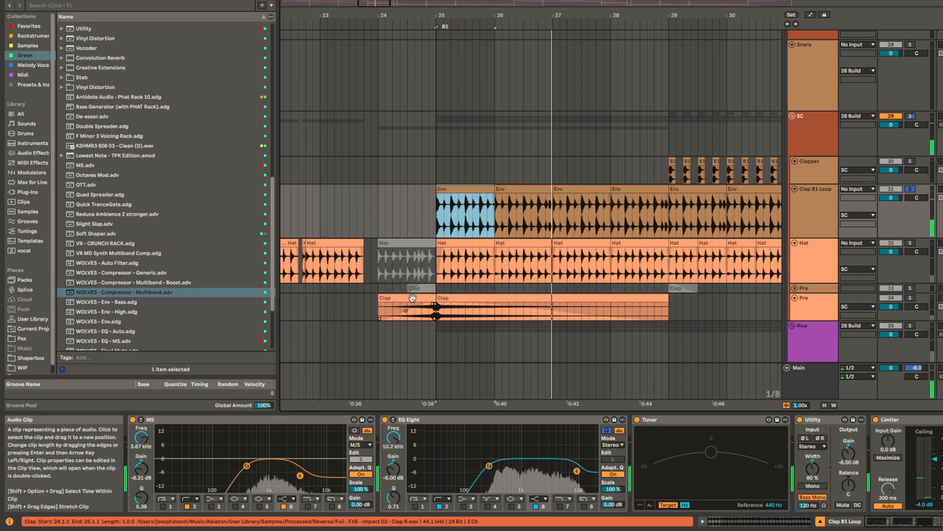
click(416, 299)
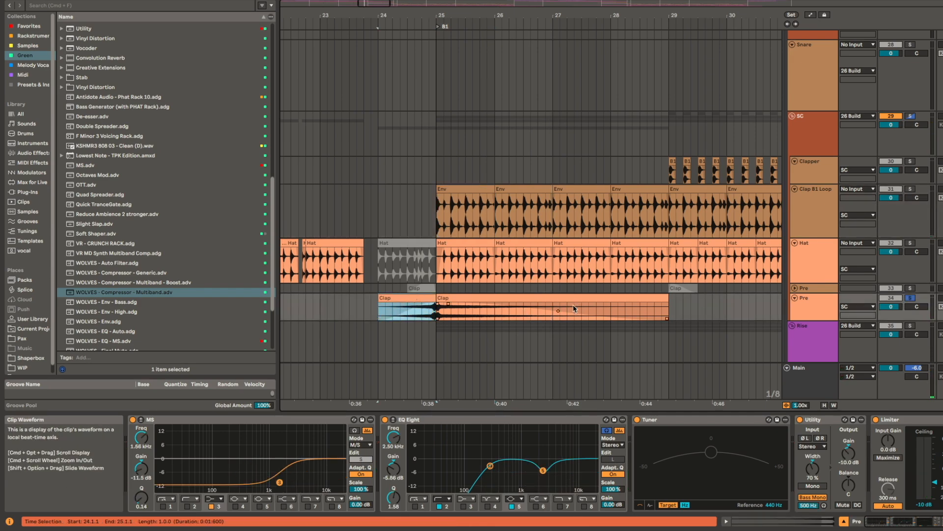
scroll(556, 295, right, 4)
scroll(556, 295, down, 1)
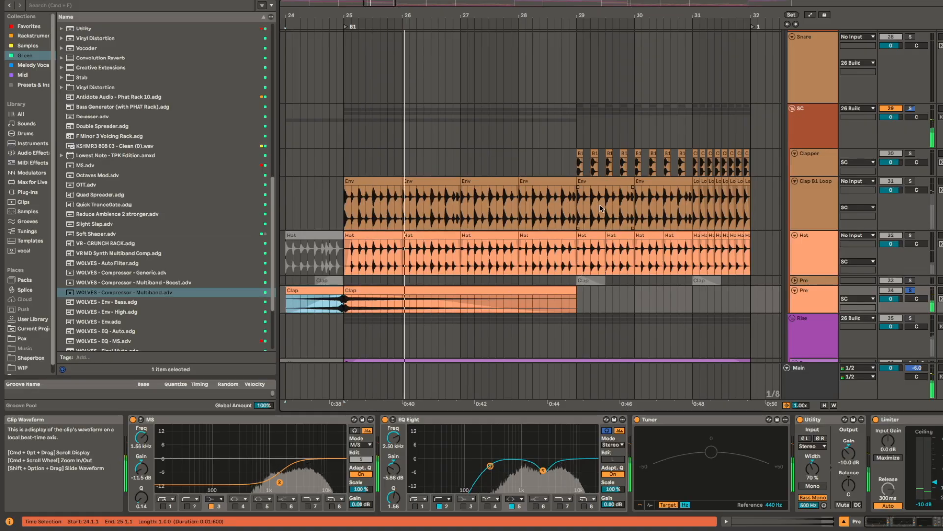
key(space)
Step: Select the bar 25 Clap clip on the Pre track and play the B1 section with all tracks
click(475, 291)
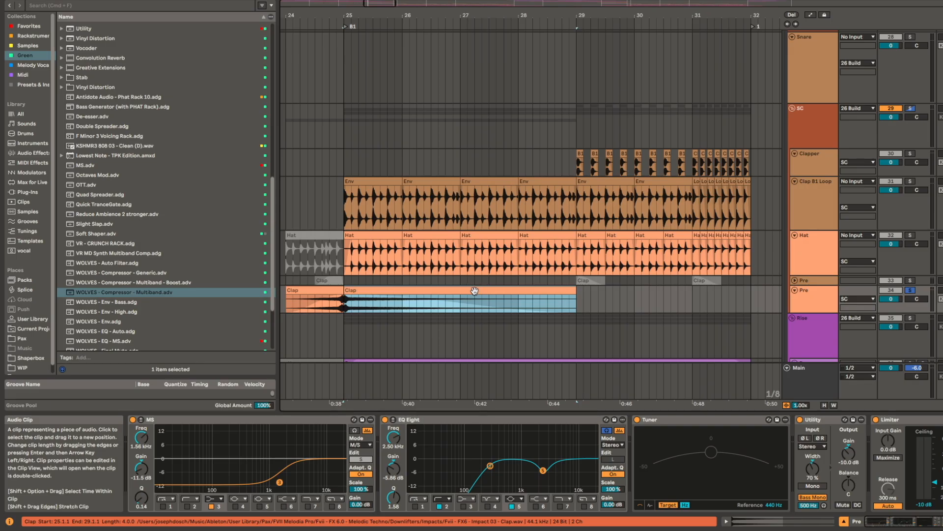
scroll(474, 290, down, 1)
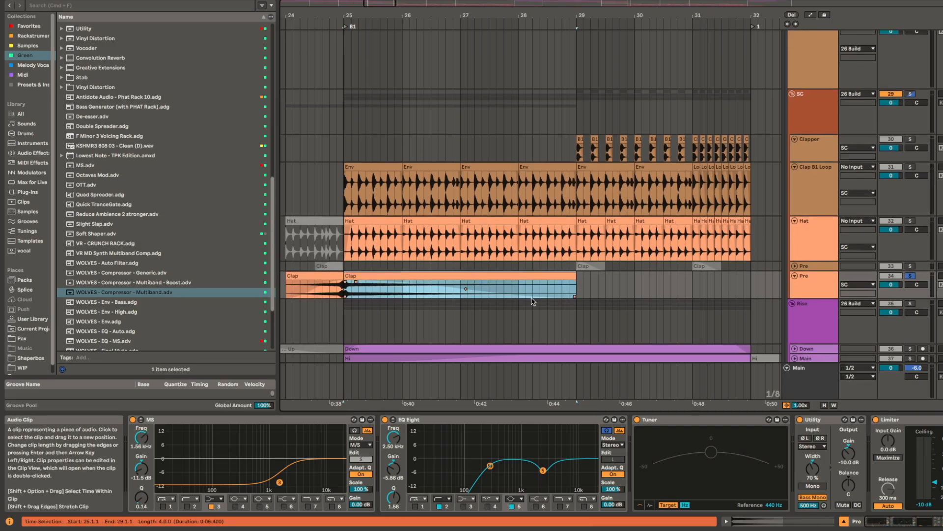
key(space)
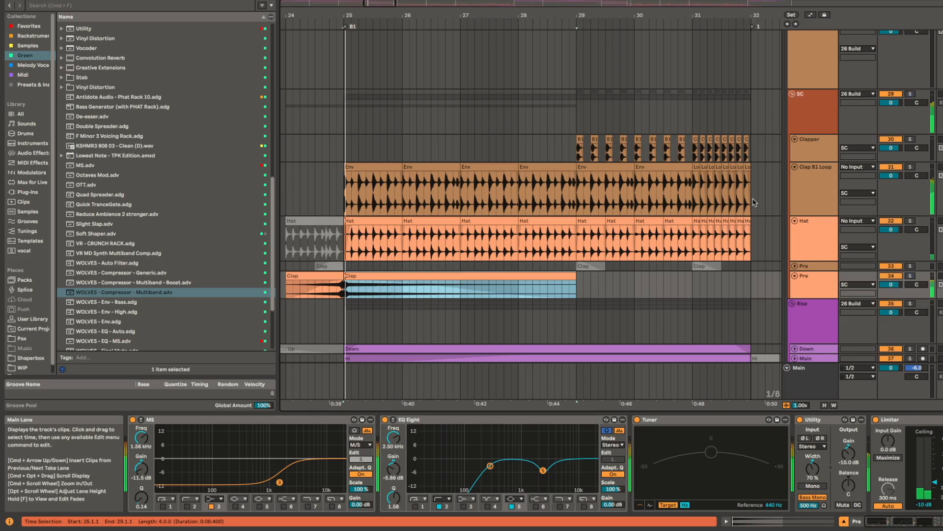
key(space)
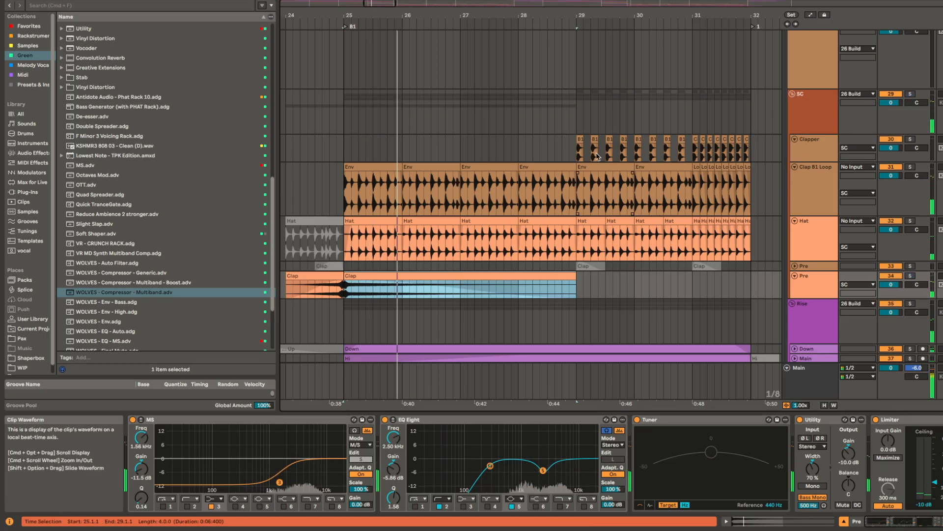
Step: Place the insert marker at bar 29 and play the Clapper track's B1 hits in solo
click(587, 100)
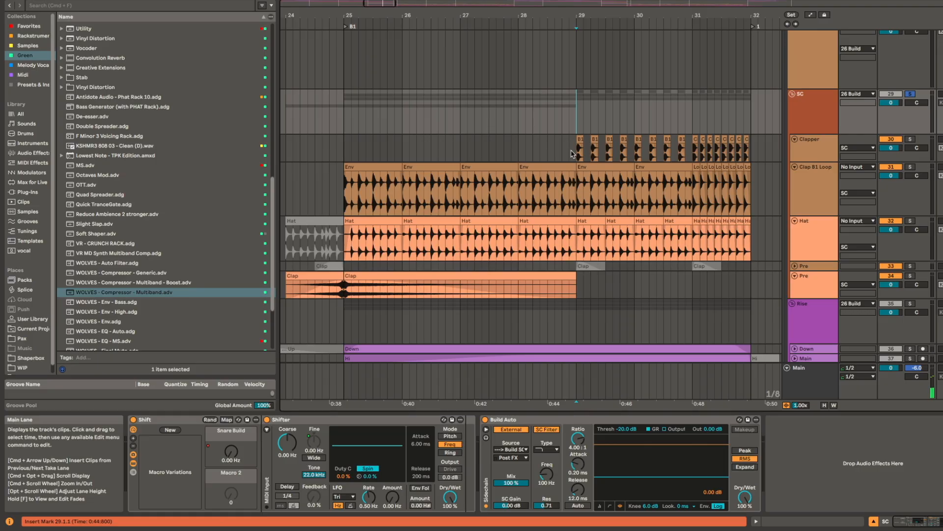
click(581, 157)
key(space)
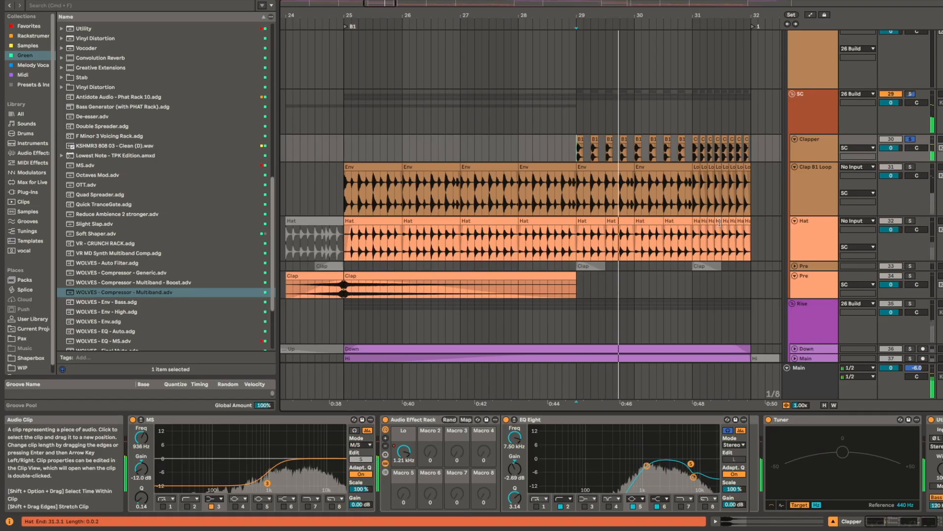
click(606, 168)
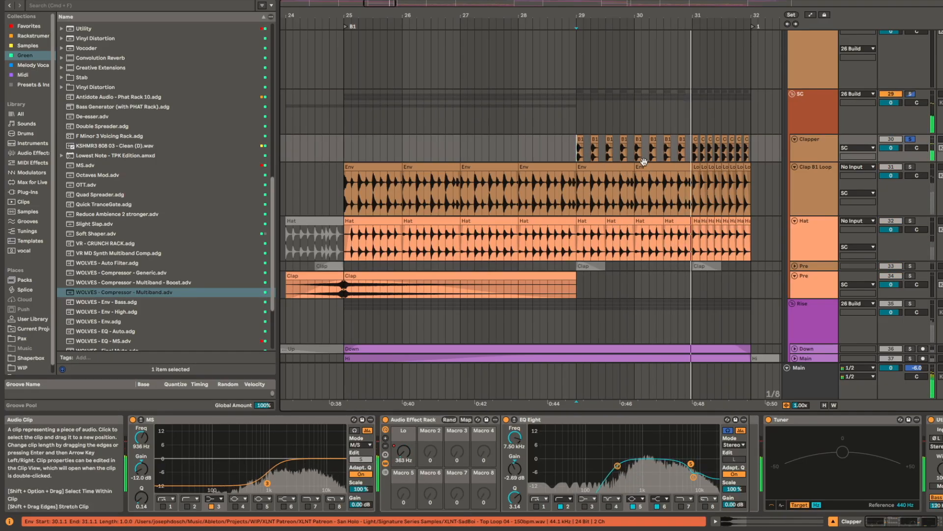
Step: Select the bar 29 Env clip on the Clap B1 Loop track and replay the Clapper hits from bar 29 in solo
click(663, 292)
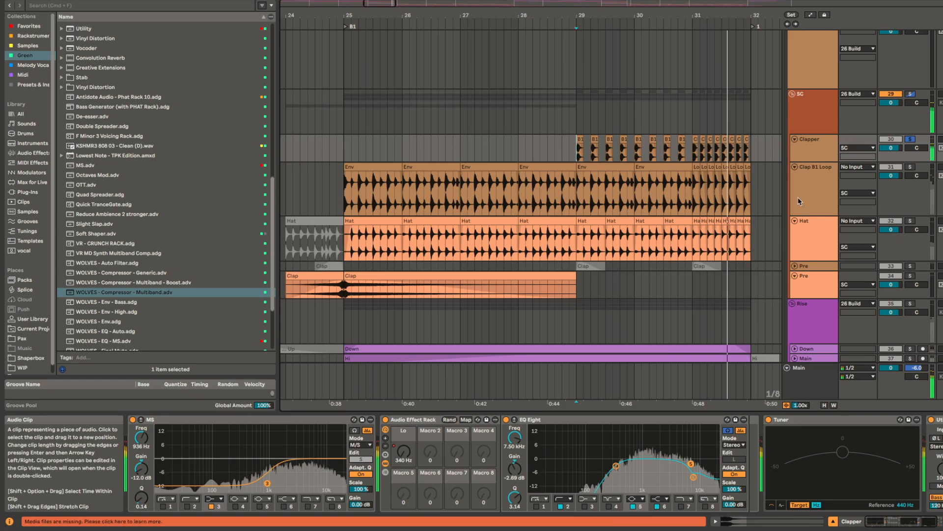
click(590, 168)
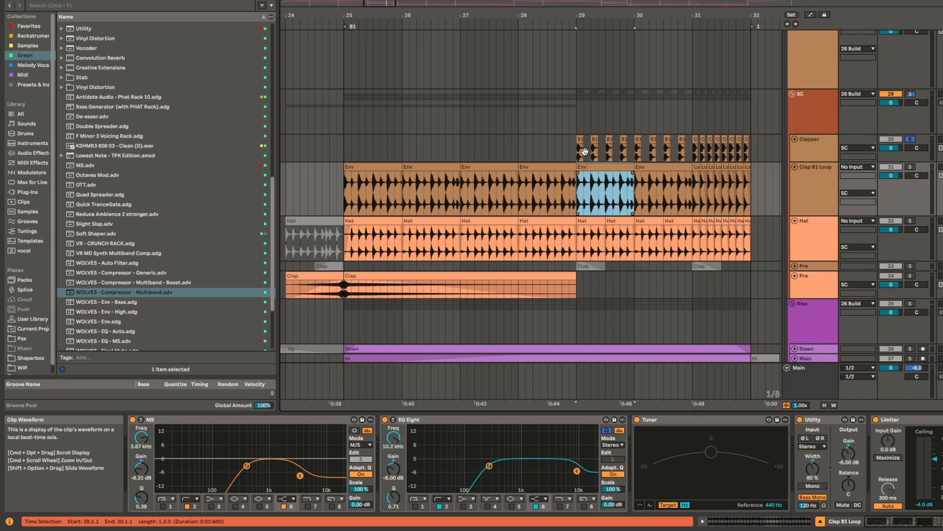
click(575, 153)
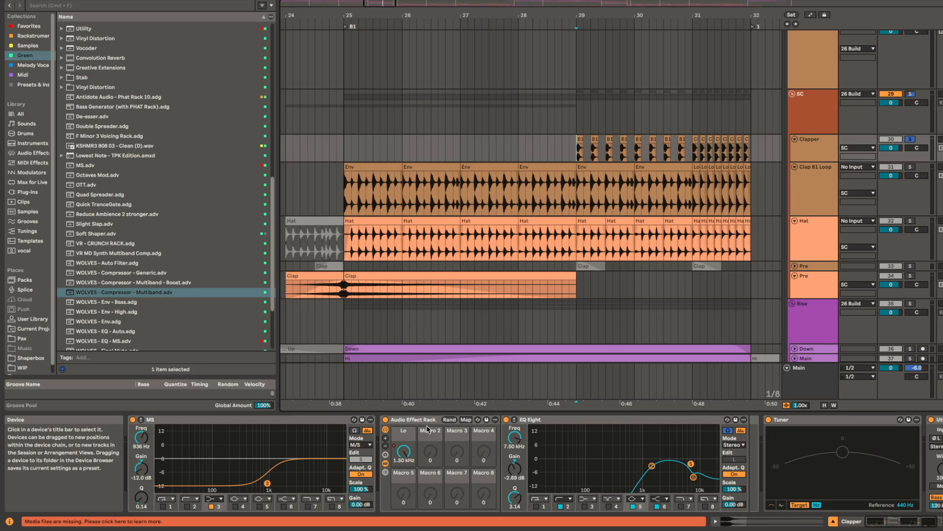
key(space)
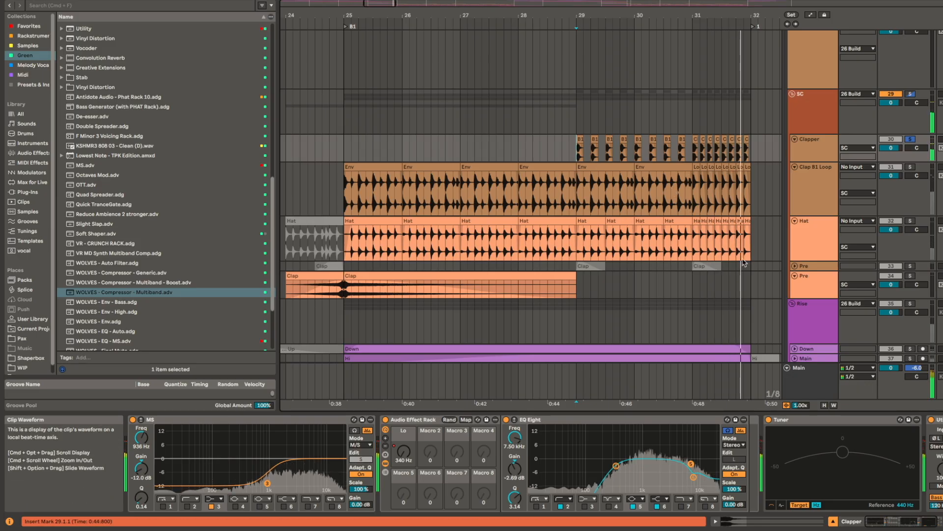
key(space)
Step: Expand the Down riser track, select its Down clip at bar 25 and play it in solo
scroll(623, 216, down, 5)
scroll(610, 224, down, 4)
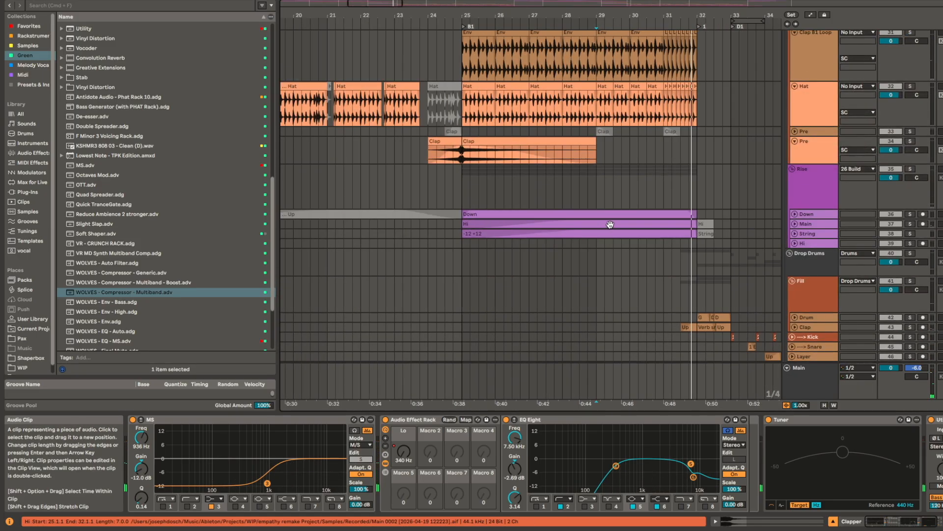
scroll(612, 215, up, 2)
click(612, 215)
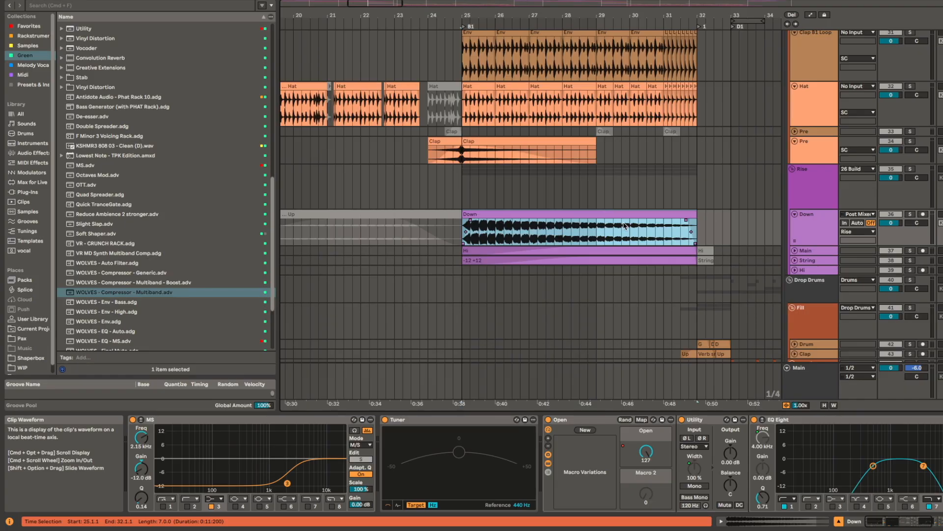
key(space)
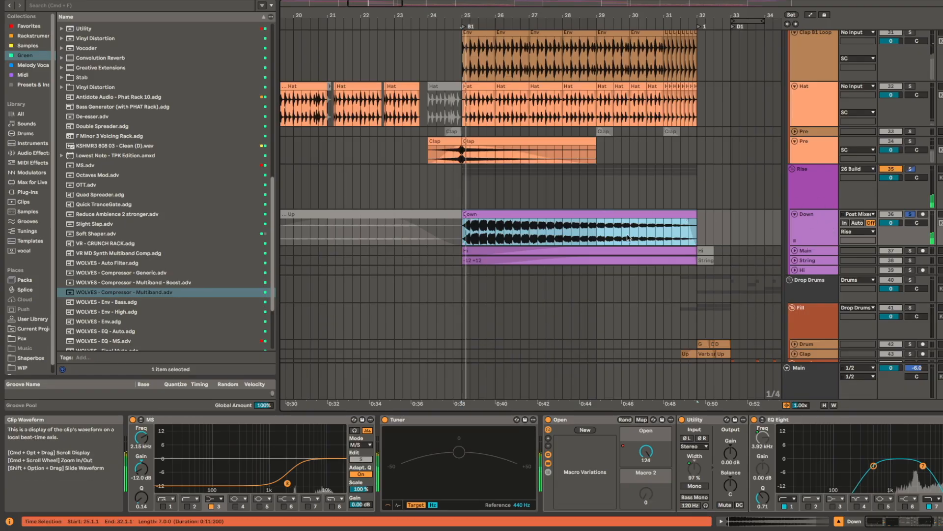
scroll(534, 231, up, 2)
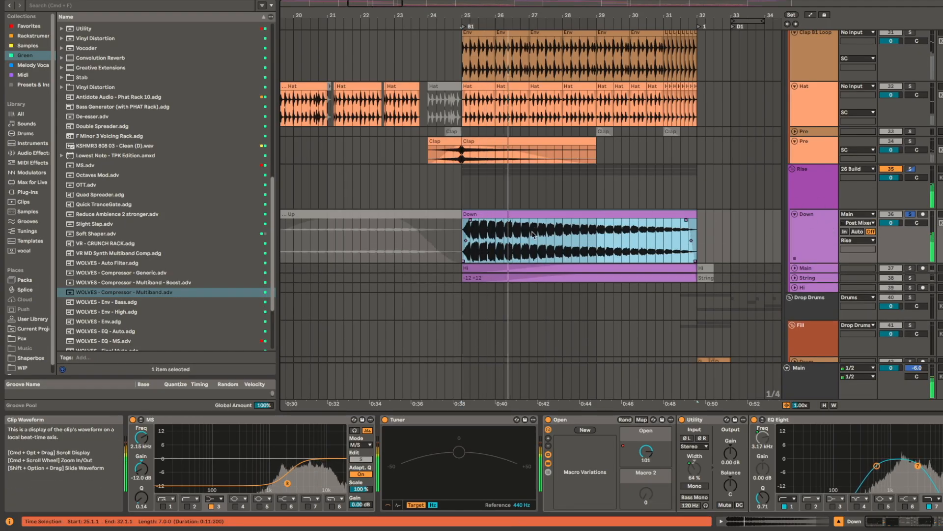
Step: Expand the Main track of the Rise group, select its Hi clip at bar 25 and play it in solo
scroll(531, 269, up, 3)
drag(531, 269, 512, 259)
key(space)
click(524, 259)
key(s)
key(space)
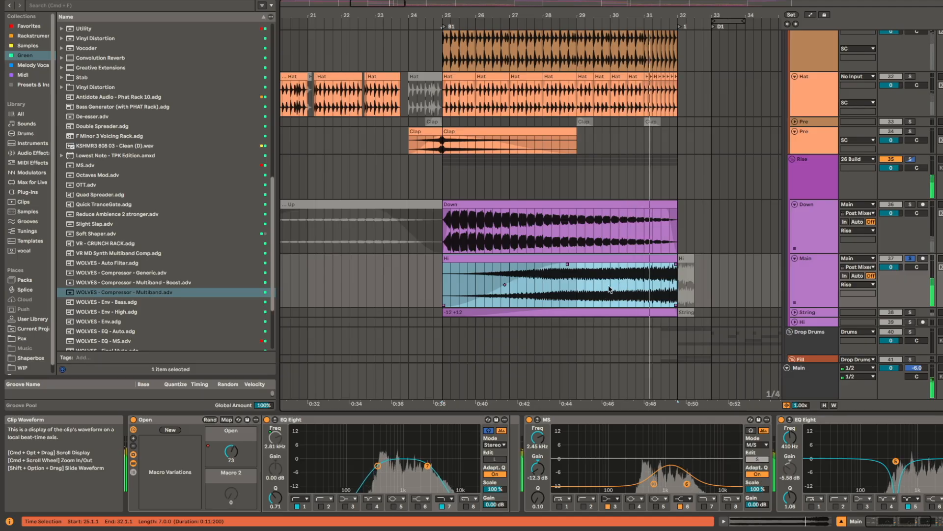
key(space)
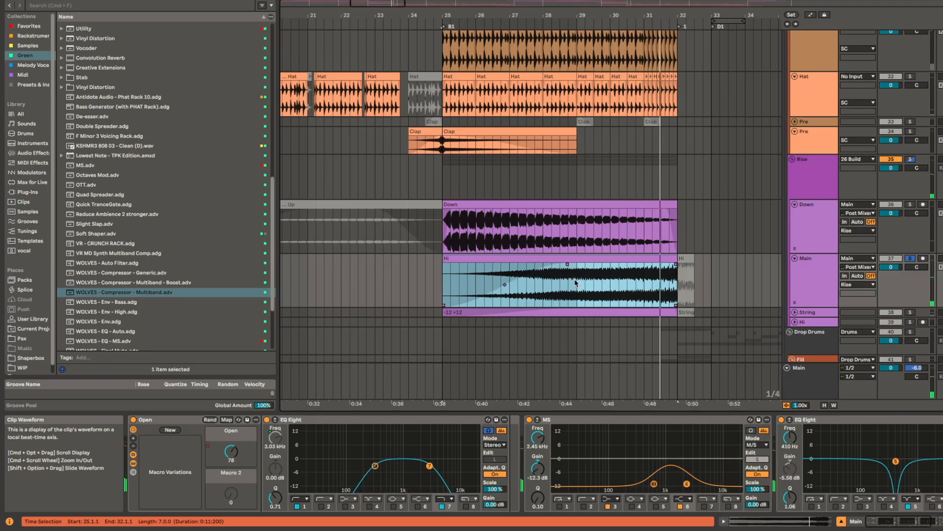
Step: Expand the String track and play its -12 +12 clip in solo from bar 25 and again from bar 30
scroll(576, 283, down, 2)
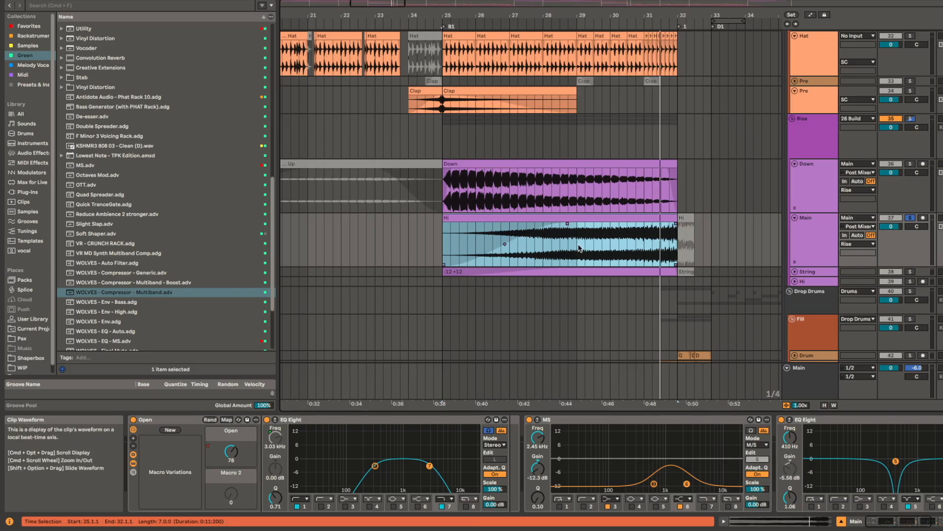
scroll(584, 273, up, 3)
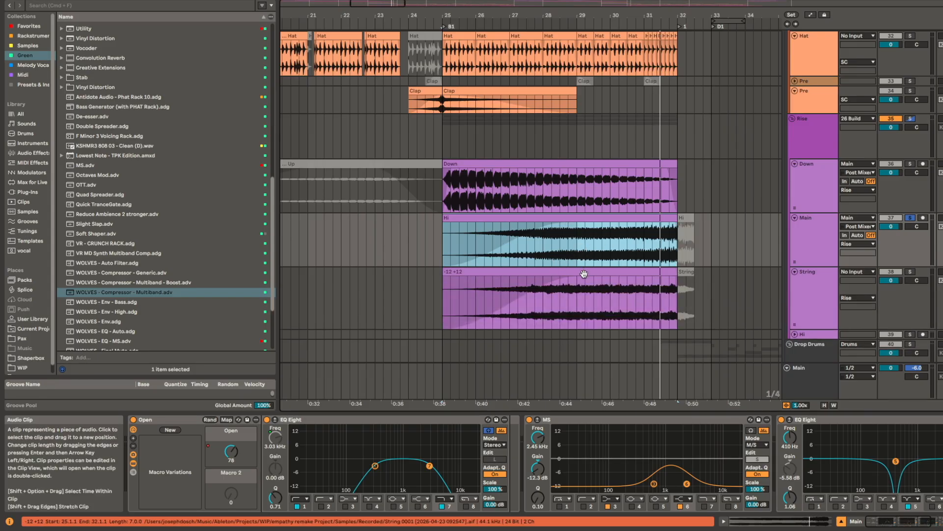
click(584, 274)
scroll(566, 256, down, 2)
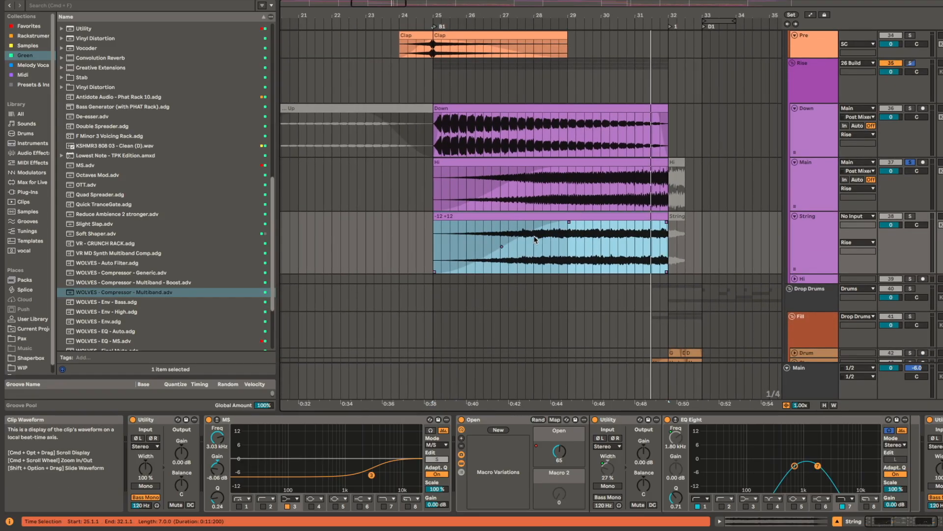
key(s)
key(space)
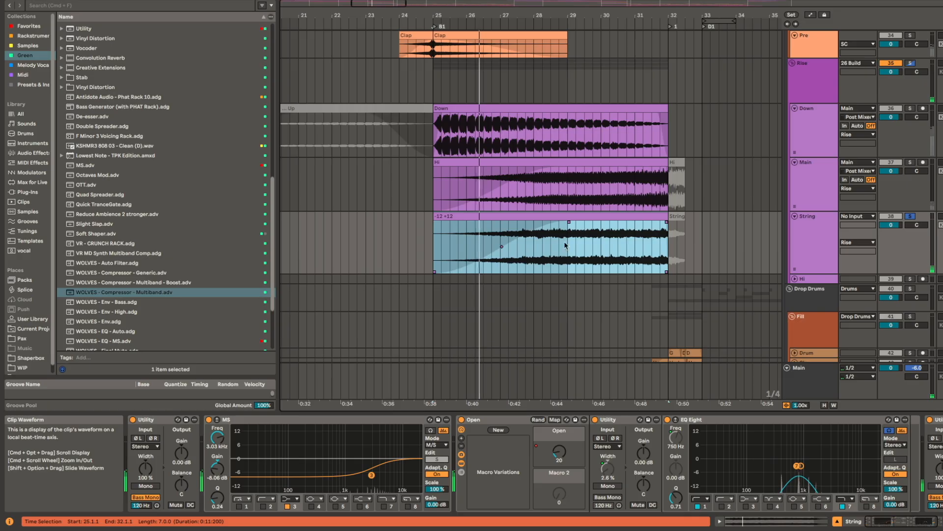
scroll(565, 246, down, 3)
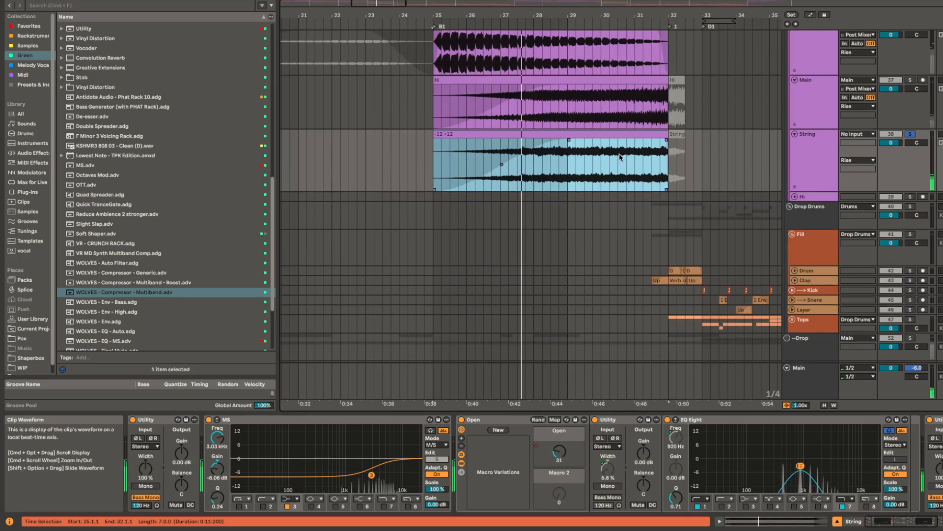
click(602, 160)
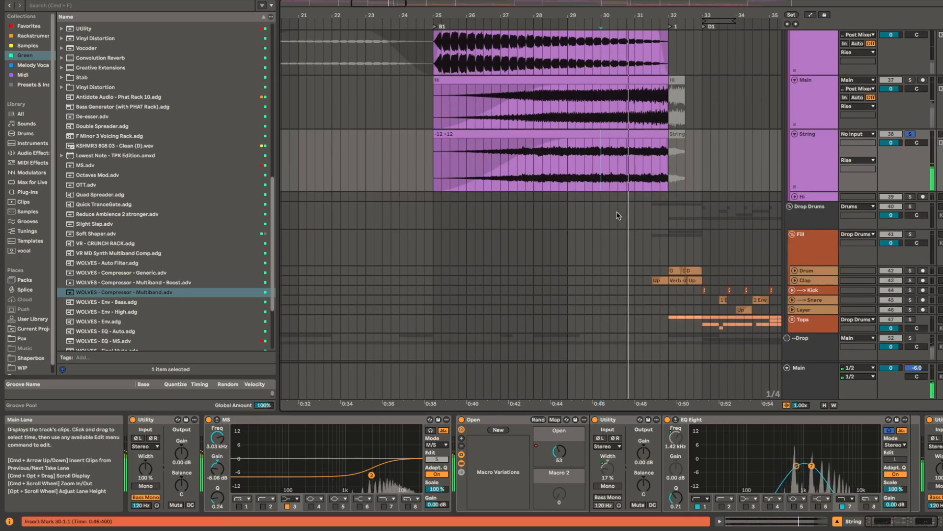
scroll(618, 215, down, 3)
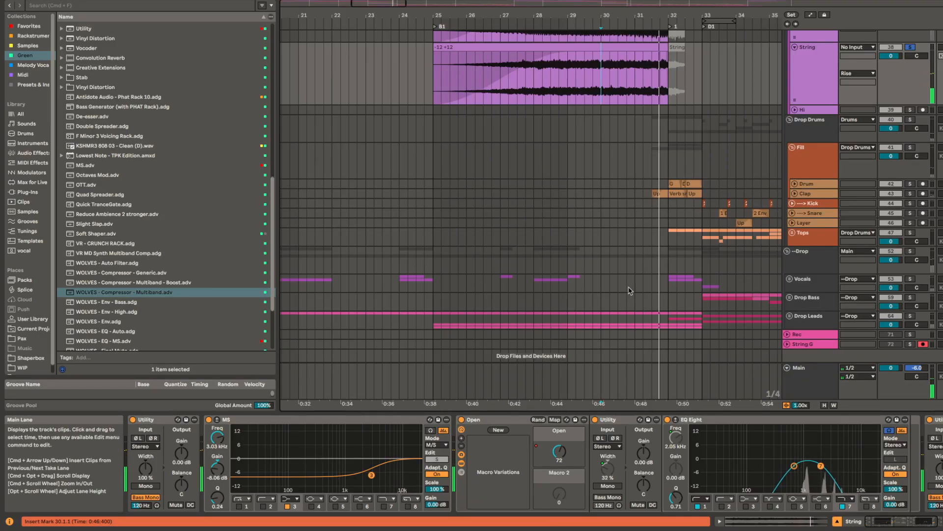
scroll(599, 135, up, 3)
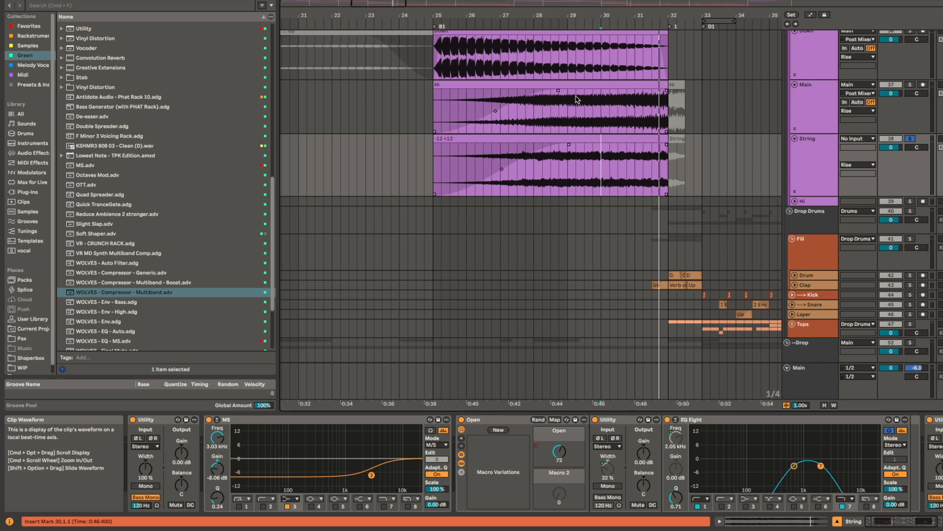
Step: Unfold the Vocals group and play the Main vocal track's 1.5 clip at bar 8 in solo
scroll(577, 287, down, 3)
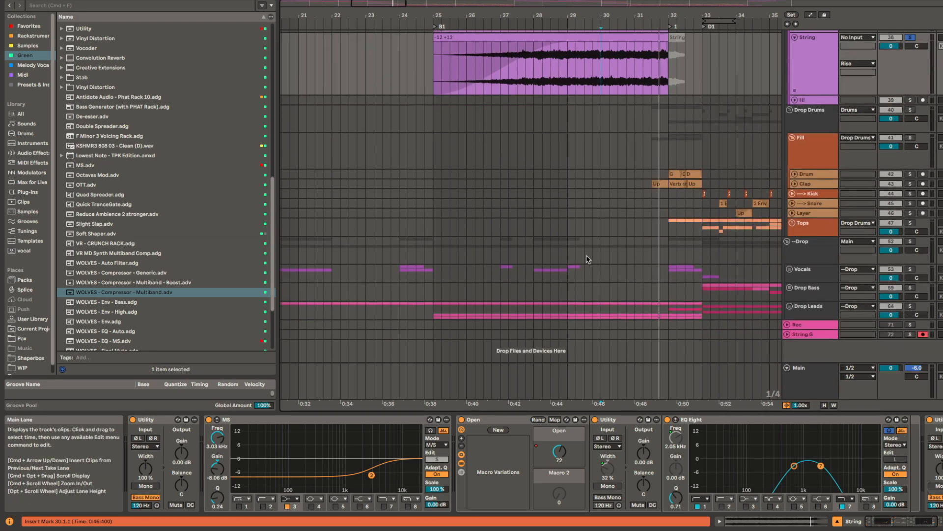
click(790, 269)
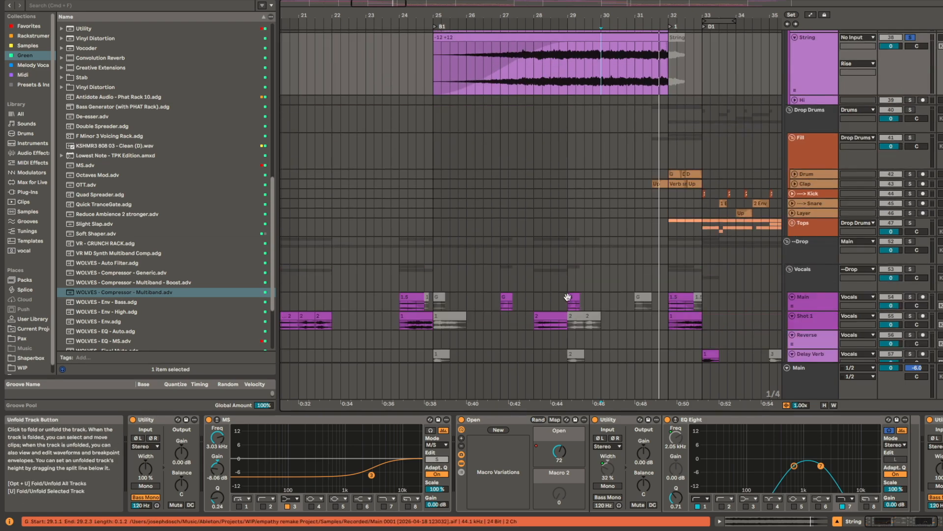
scroll(553, 291, down, 4)
click(328, 295)
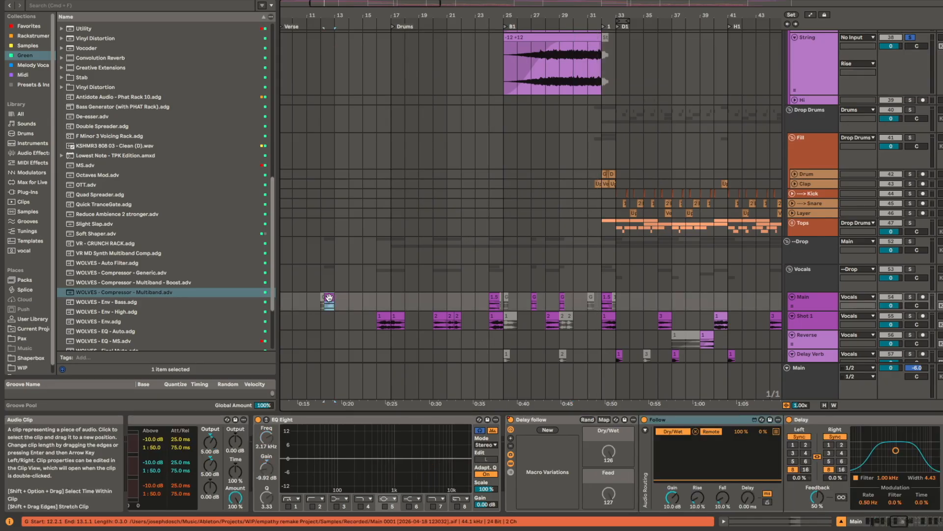
scroll(374, 285, down, 3)
click(384, 275)
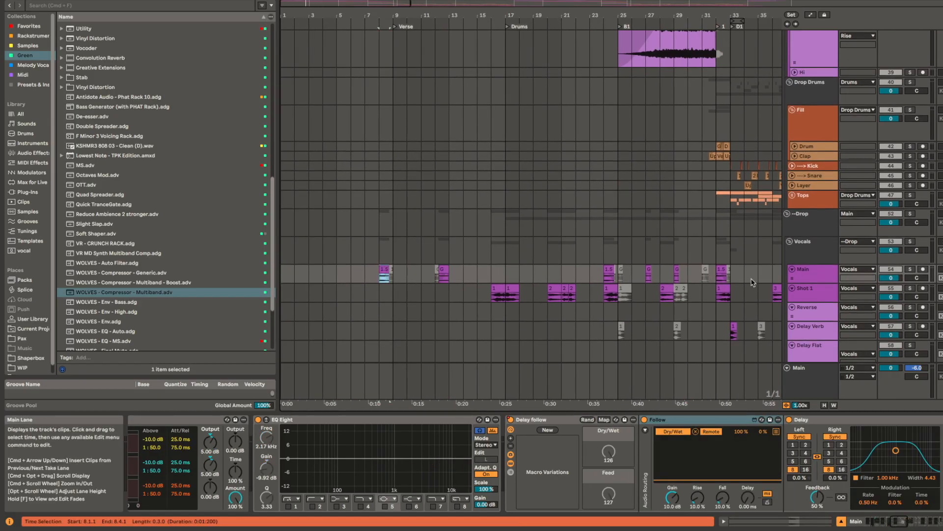
key(space)
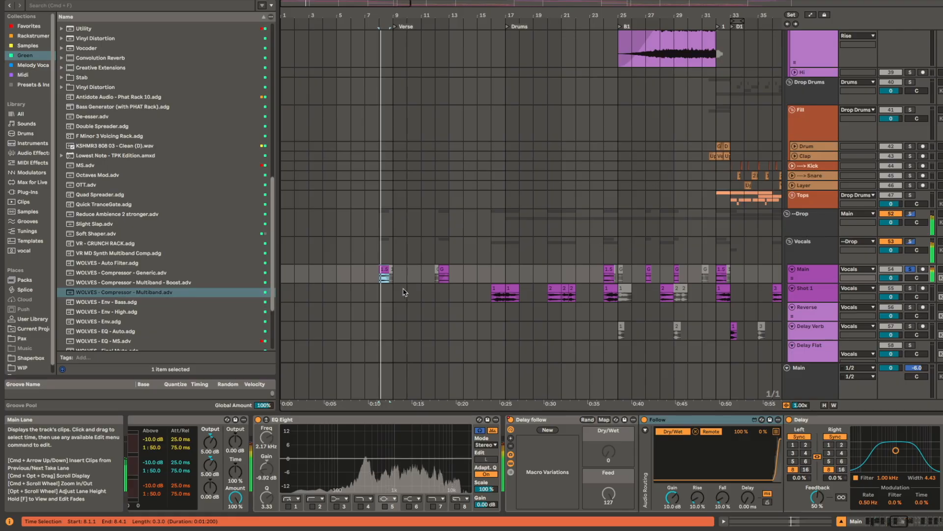
Step: Examine the Main vocal track's effect chain, selecting the WOLVES - Reverb device and the Follow envelope follower
scroll(583, 471, right, 6)
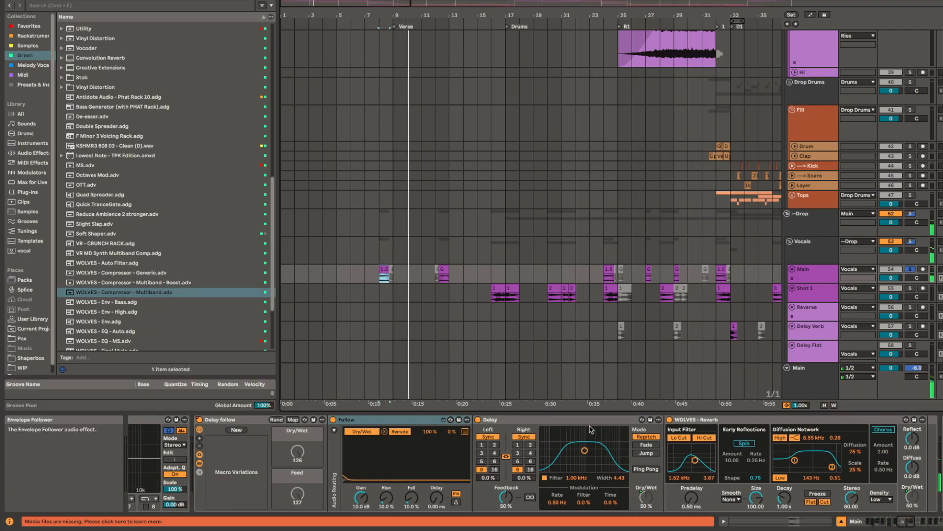
click(775, 421)
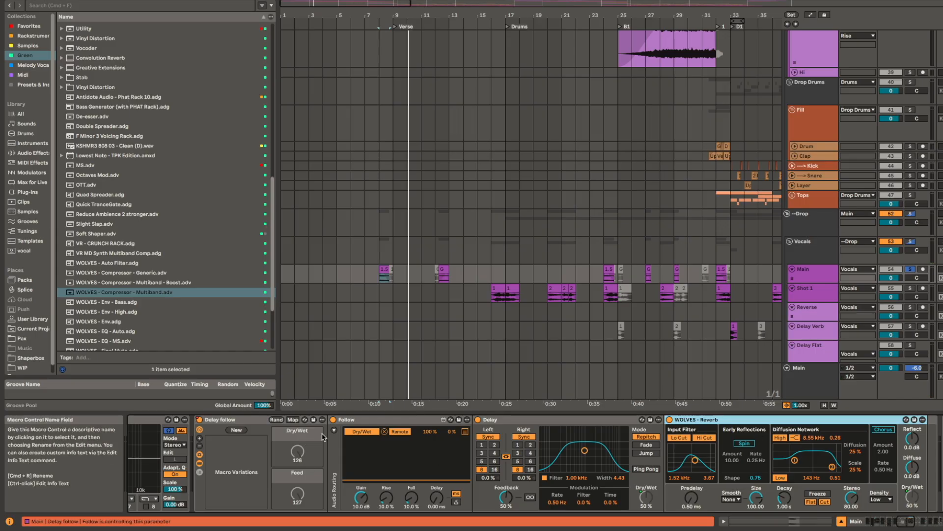
click(387, 419)
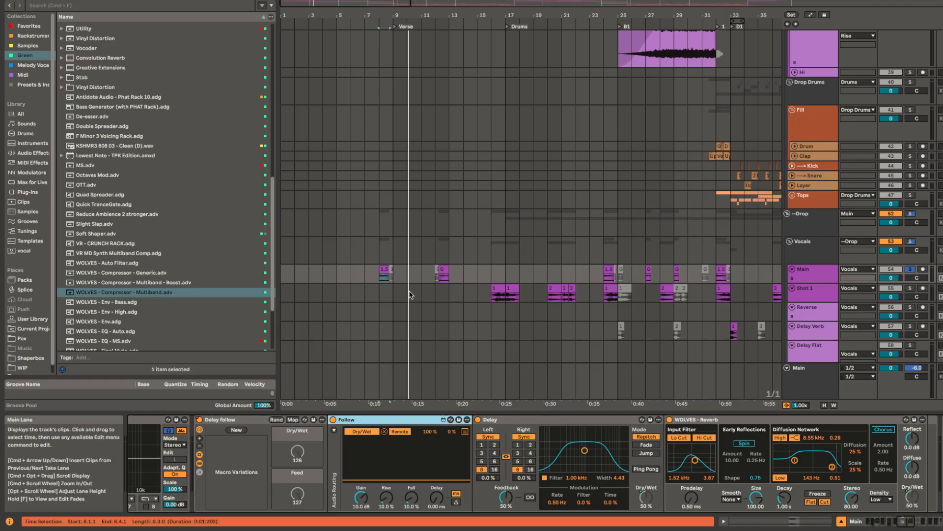
Step: Enlarge the Main vocal track around bar 8 and replay the 1.5 clip in solo with its delay tail
scroll(387, 270, up, 5)
scroll(386, 269, up, 5)
click(385, 270)
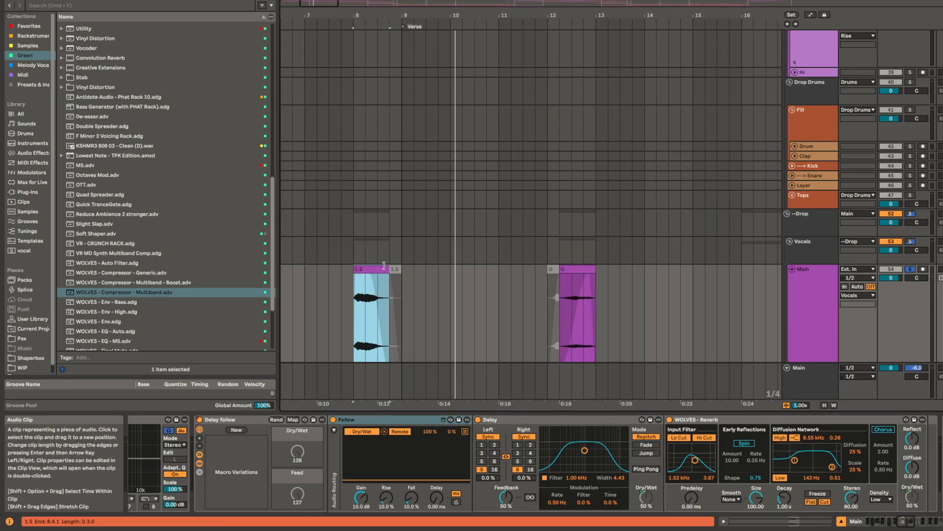
scroll(486, 195, down, 3)
key(space)
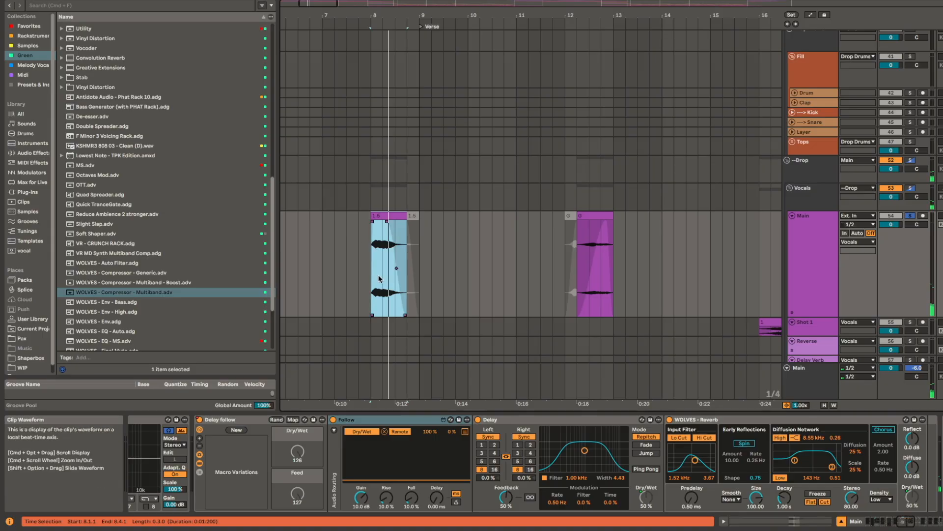
scroll(388, 225, up, 2)
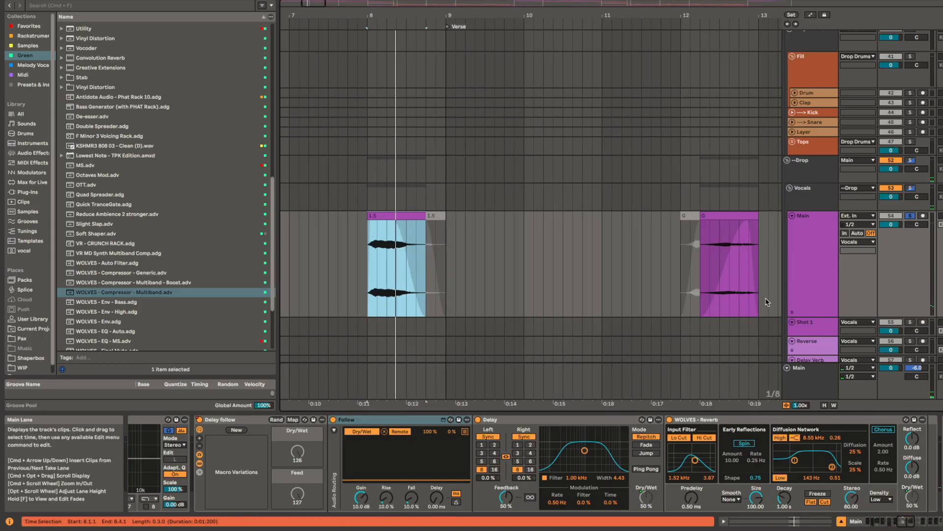
key(space)
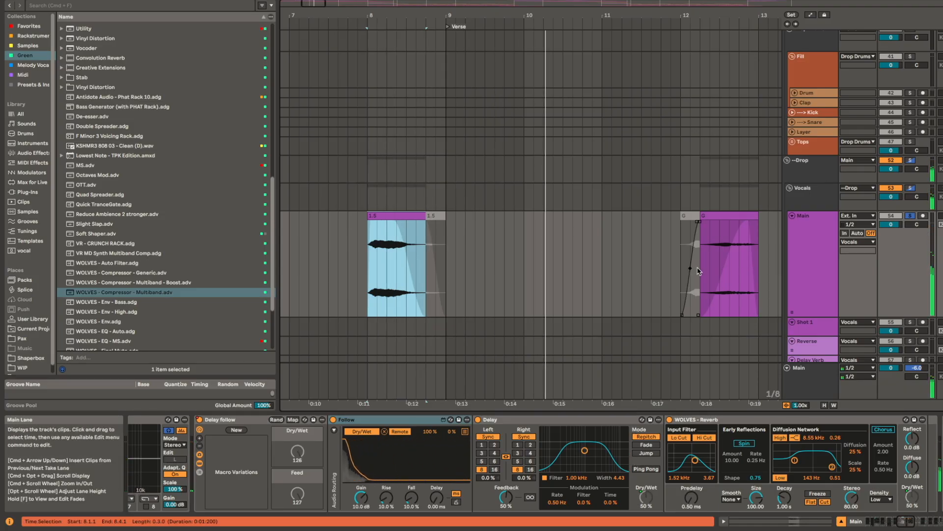
Step: Show the vocal clips up to the Drums section and select the Delay follow rack on the Main vocal track
scroll(717, 249, down, 5)
drag(718, 249, 538, 252)
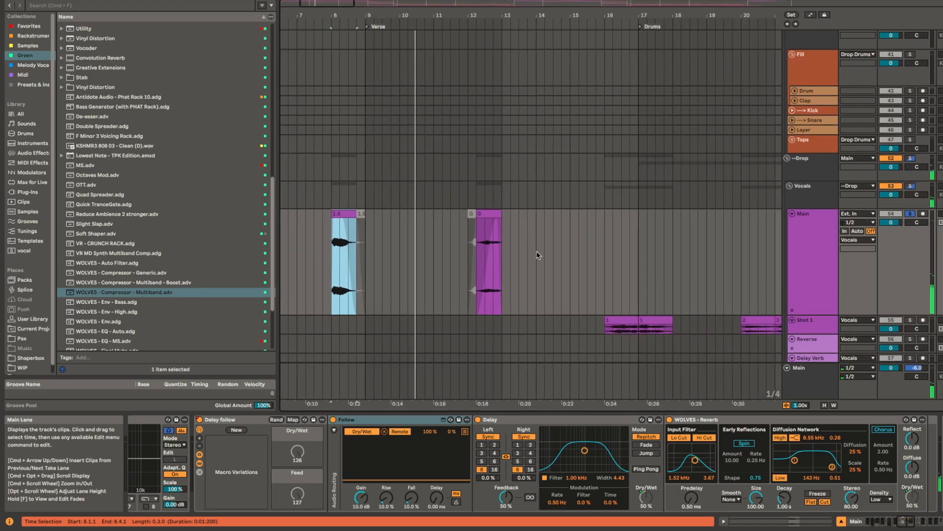
click(243, 423)
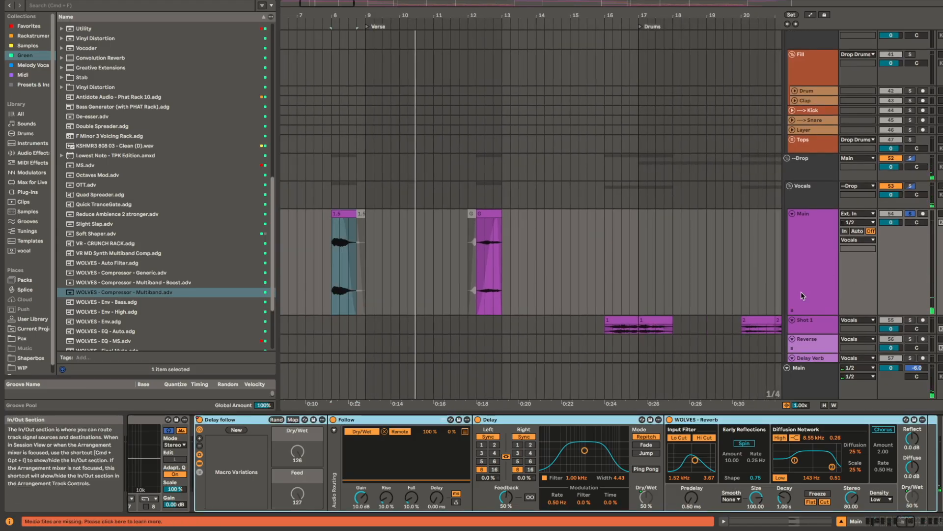
Step: Select the G vocal clip at bar 12 on the Main vocal track and play it in solo
scroll(728, 265, right, 5)
scroll(728, 265, down, 2)
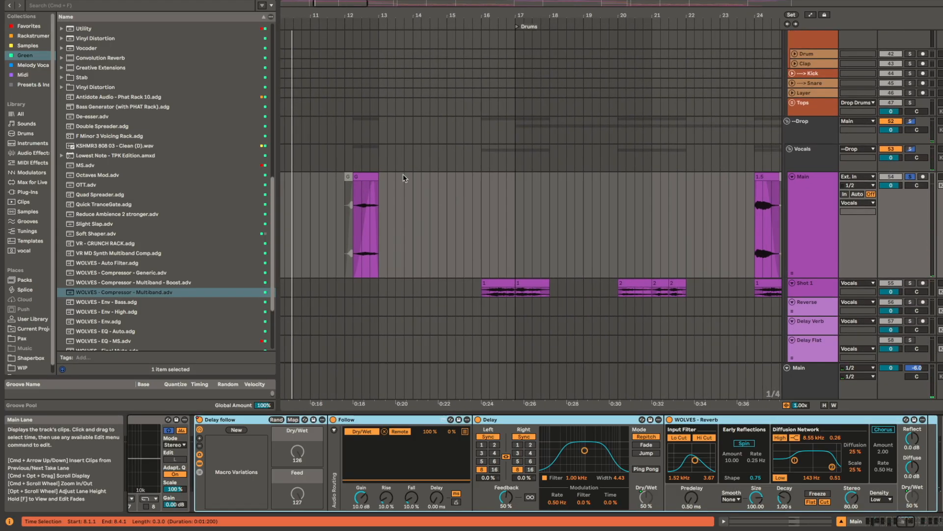
click(363, 198)
scroll(480, 219, left, 1)
scroll(480, 219, down, 1)
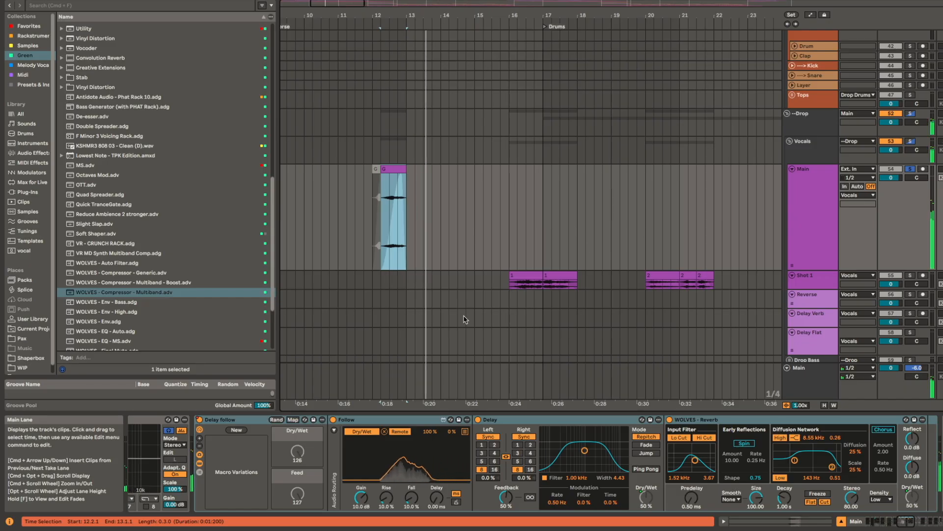
Step: Select the bar 16 clip on the Shot 1 vocal track and play it in solo
click(528, 278)
scroll(519, 285, right, 3)
scroll(518, 285, down, 1)
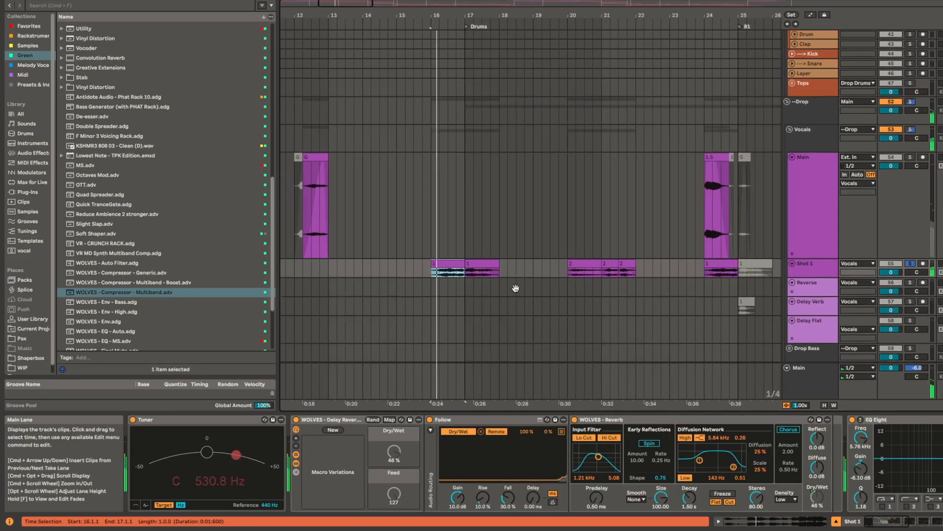
Step: Enlarge the Shot 1 vocal track and replay its clips from bar 16 in solo
drag(515, 288, 495, 283)
scroll(540, 263, up, 2)
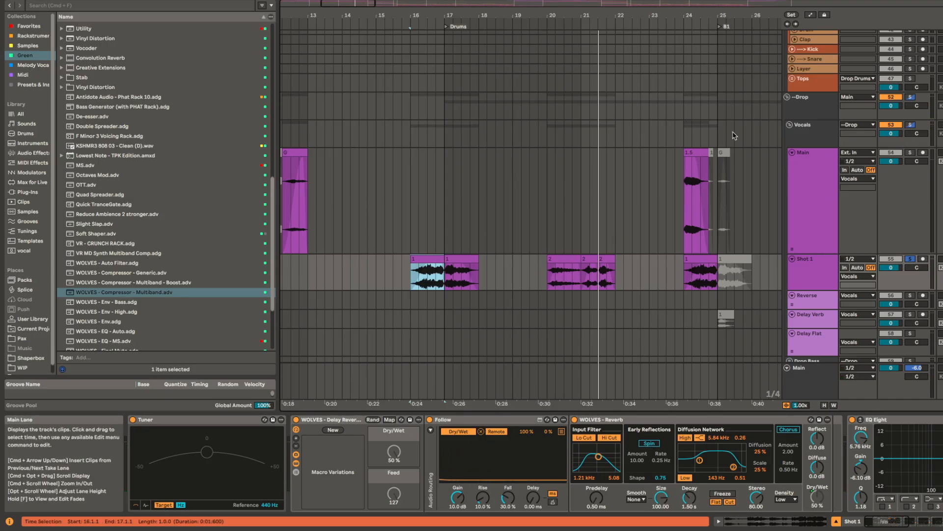
scroll(545, 202, down, 5)
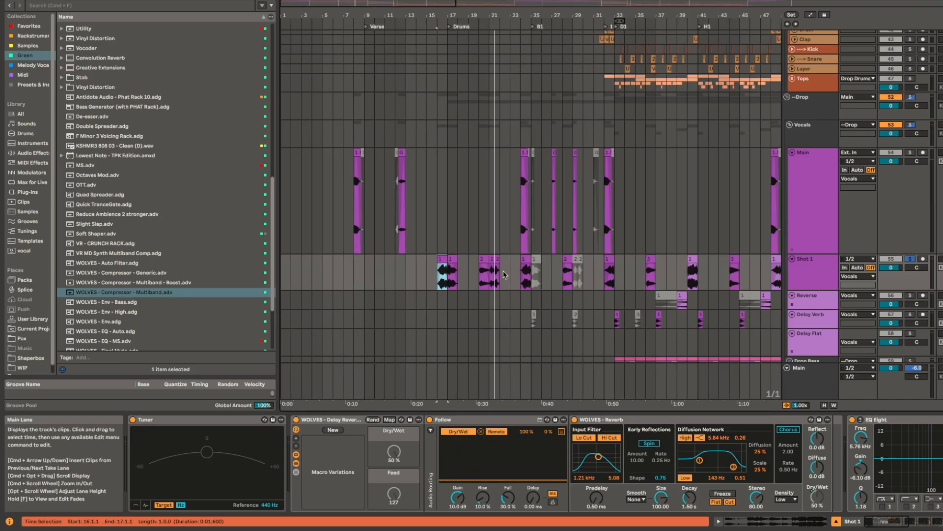
scroll(504, 275, up, 3)
scroll(501, 237, left, 3)
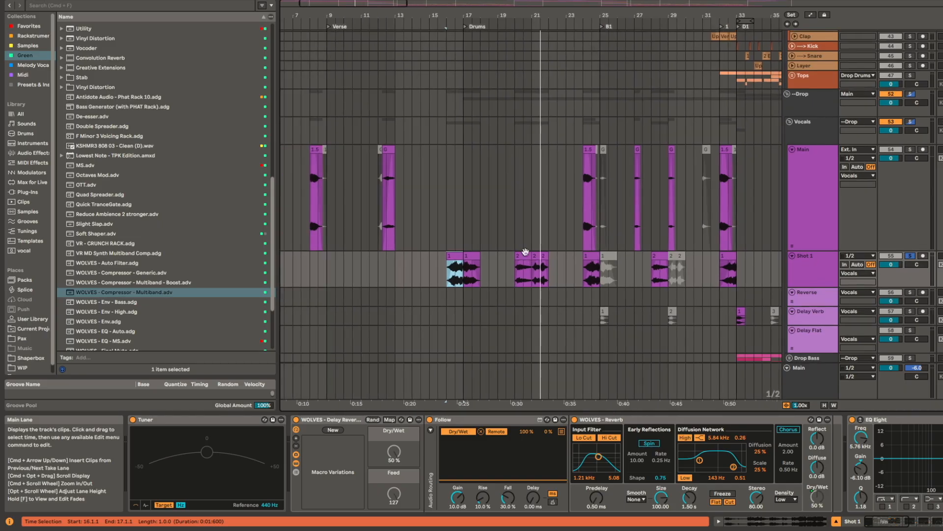
key(space)
key(space)
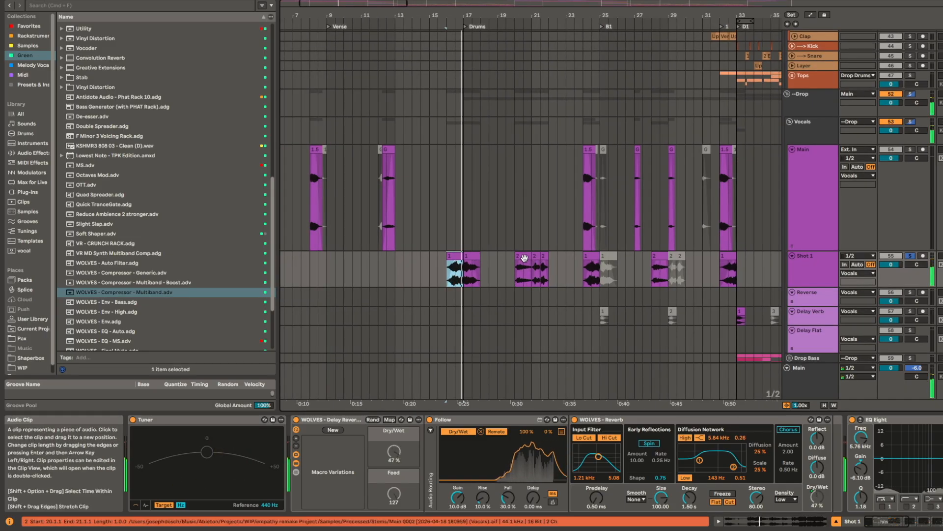
Step: Select the bar 20 clip on the Shot 1 vocal track and play it in solo
click(524, 258)
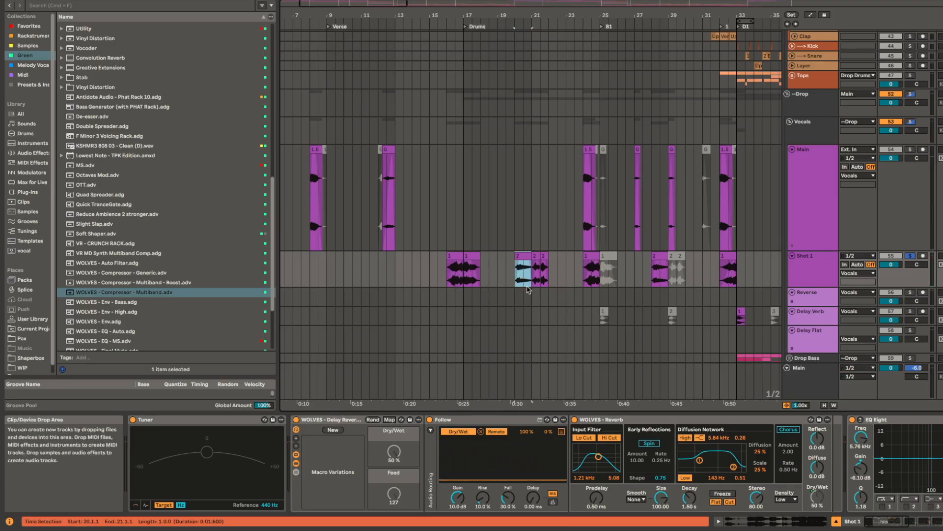
scroll(529, 297, up, 2)
key(space)
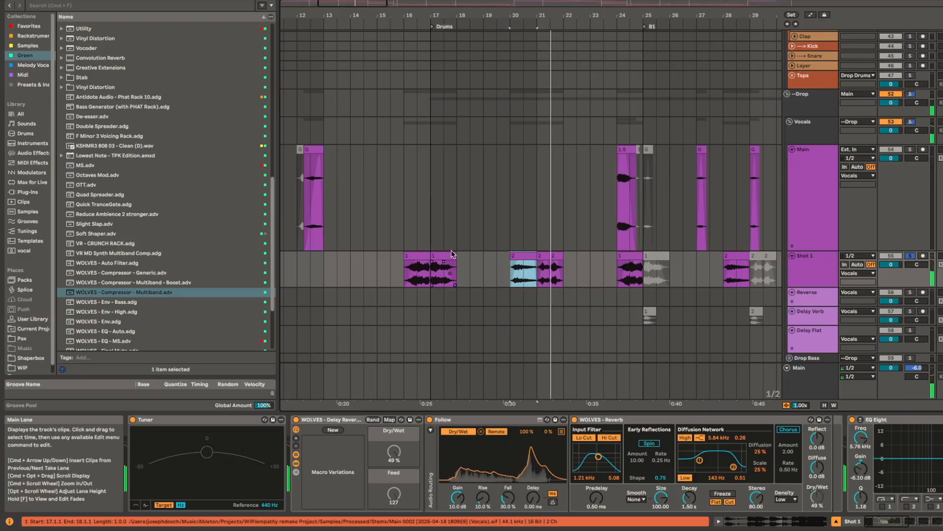
Step: Replay the Shot 1 clip at bar 16 for comparison and reselect the clip at bar 20
click(418, 255)
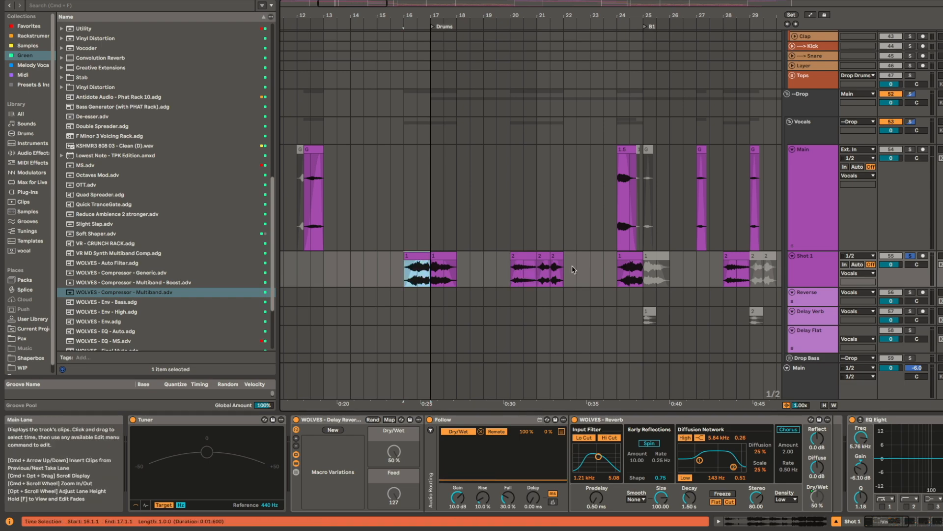
key(space)
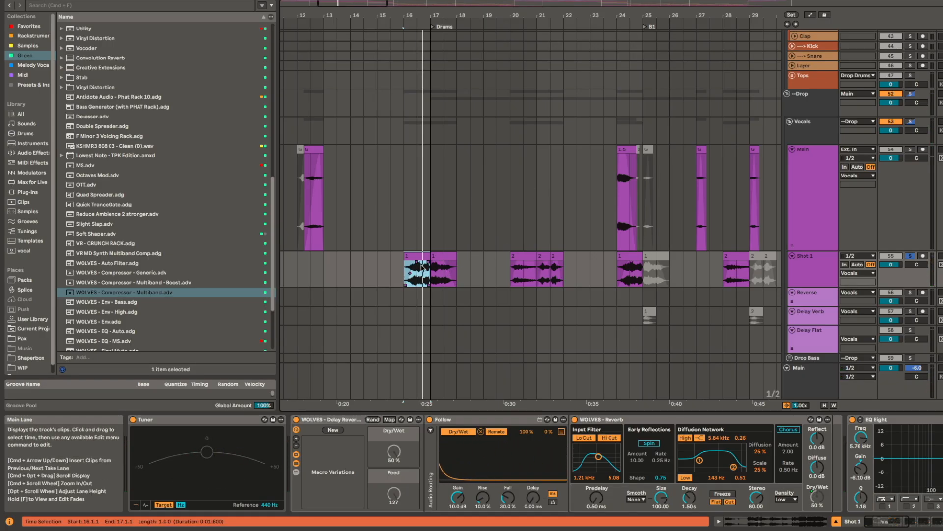
click(523, 257)
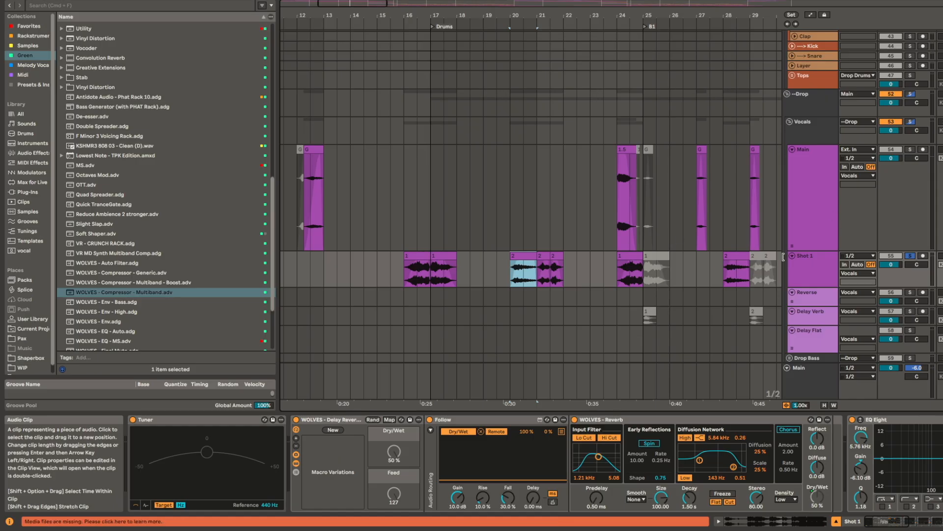
Step: Examine how the vocal clips are spread from the Drums section through B1, D1, H1 and E1 to D2
scroll(649, 244, down, 5)
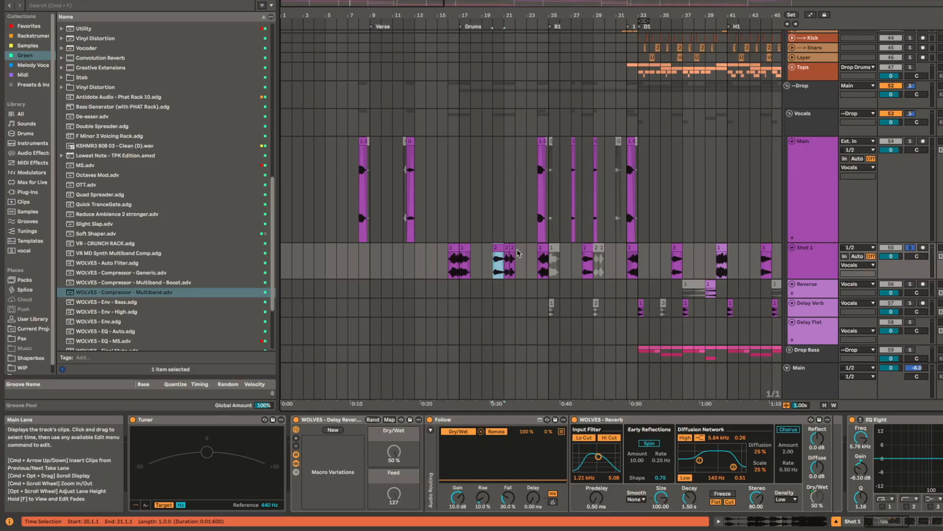
key(minus)
key(minus)
key(minus)
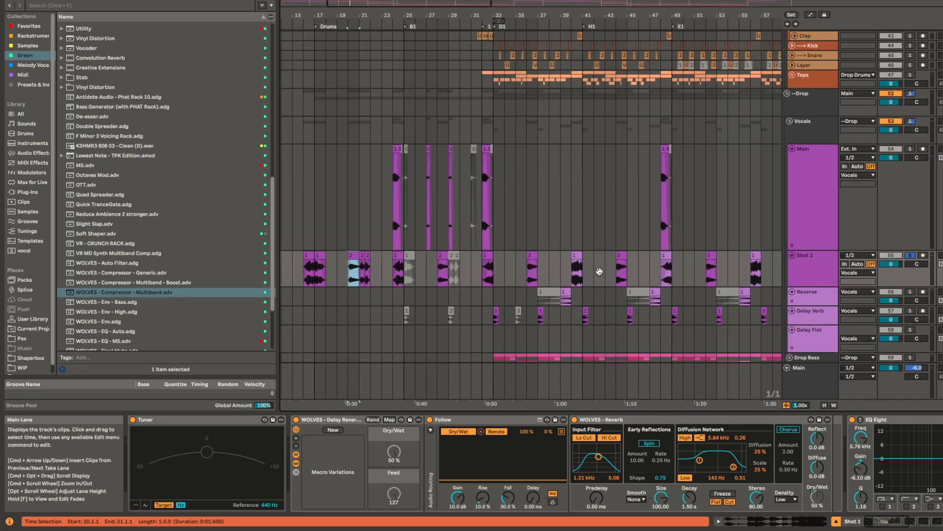
drag(519, 265, 898, 257)
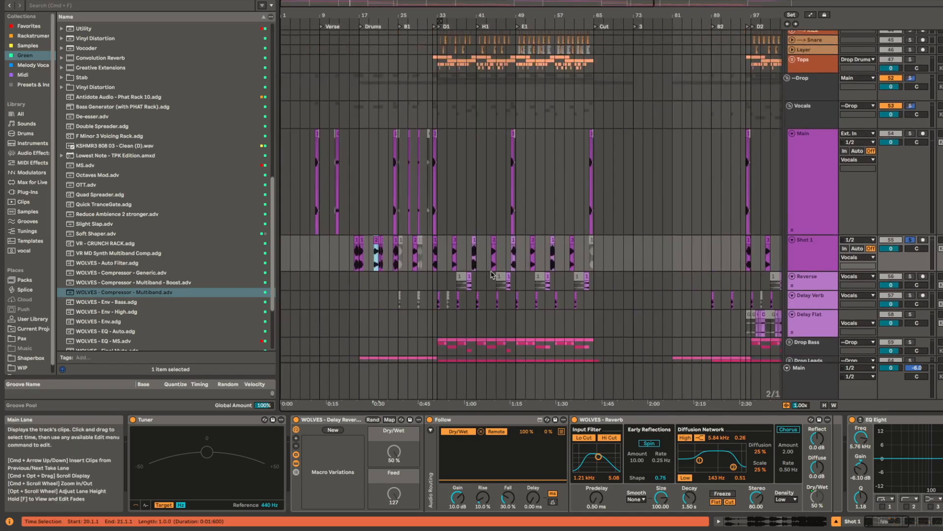
key(plus)
key(plus)
key(plus)
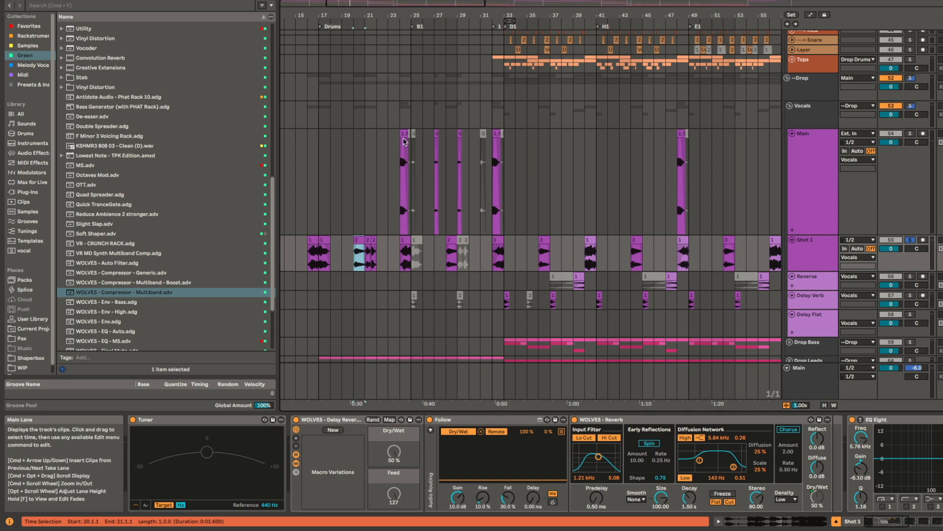
Step: Play the Main vocal track in solo from the G clip at bar 29 and select the 1.5 clip at bar 32
click(404, 142)
key(plus)
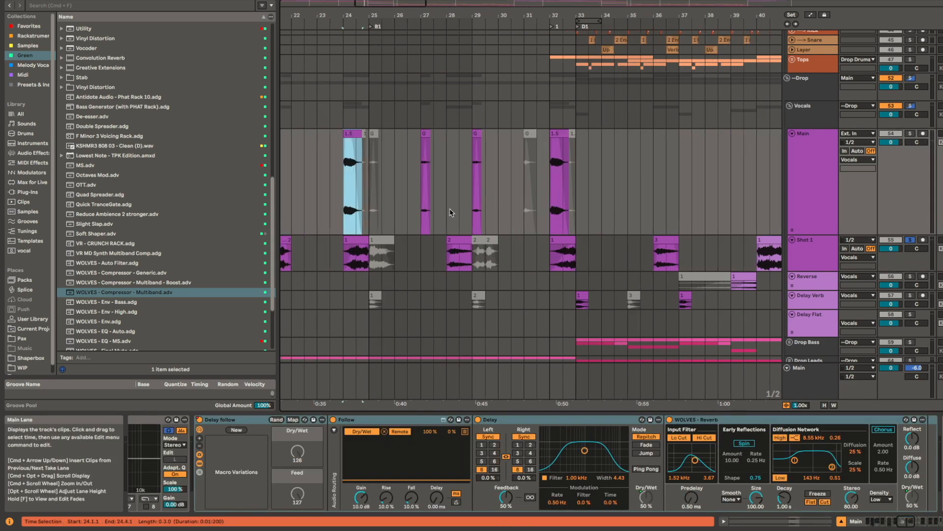
click(486, 157)
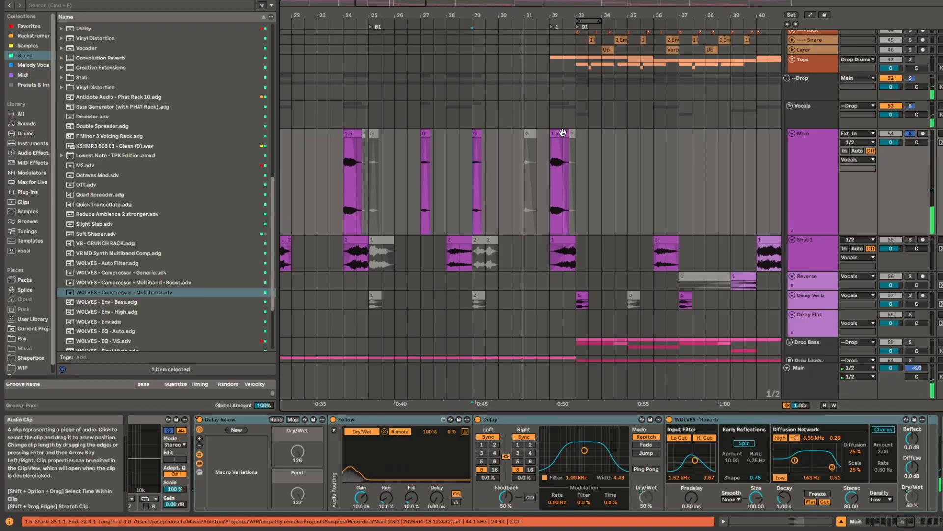
scroll(497, 133, right, 5)
scroll(498, 133, down, 1)
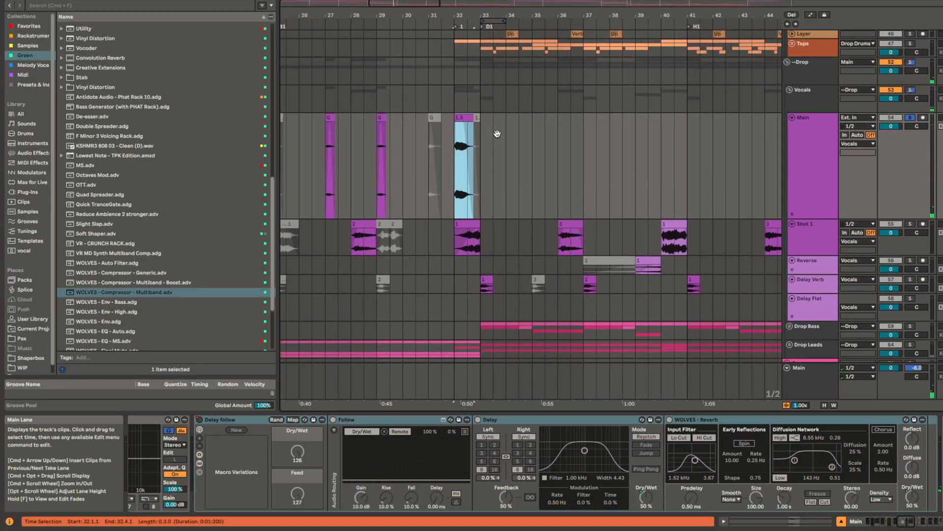
Step: Unfold the Drop Leads group and play the String clip at bar 17 in solo
scroll(511, 288, down, 2)
click(790, 306)
scroll(547, 311, down, 7)
scroll(547, 311, left, 10)
scroll(609, 223, down, 5)
click(518, 211)
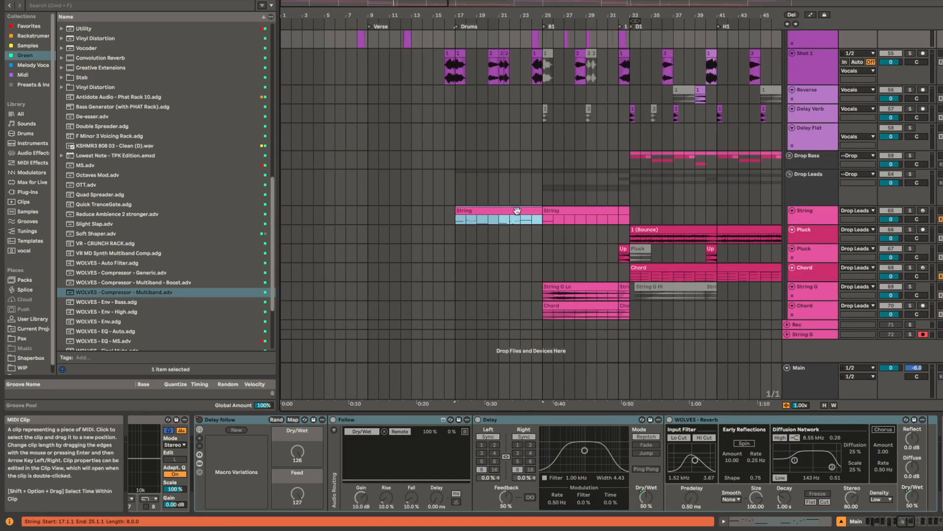
key(space)
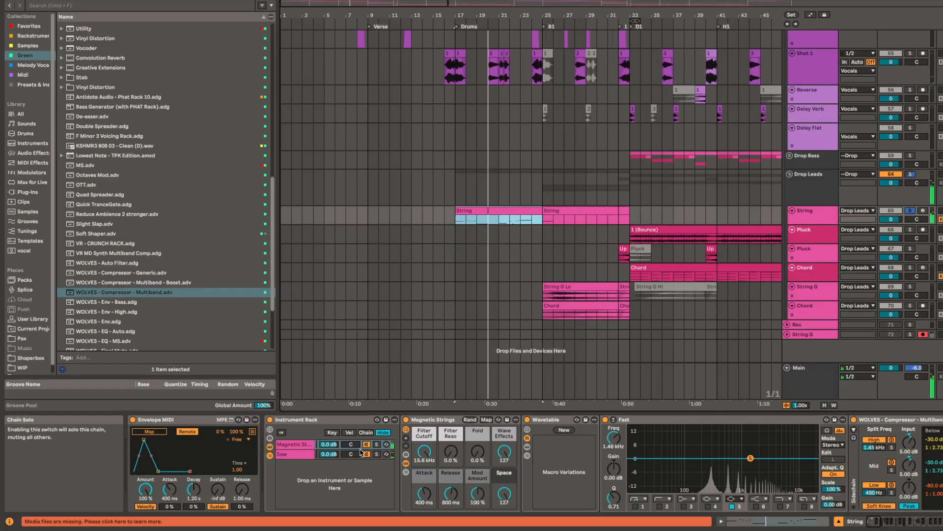
Step: Show the Saw chain of the String track's Instrument Rack and open its Serum 2 plug-in window
click(441, 422)
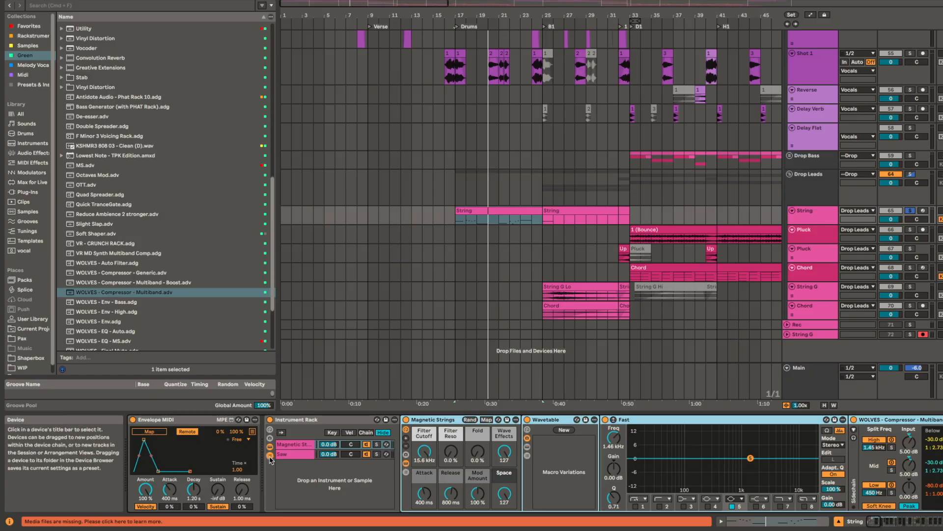
click(285, 454)
click(422, 419)
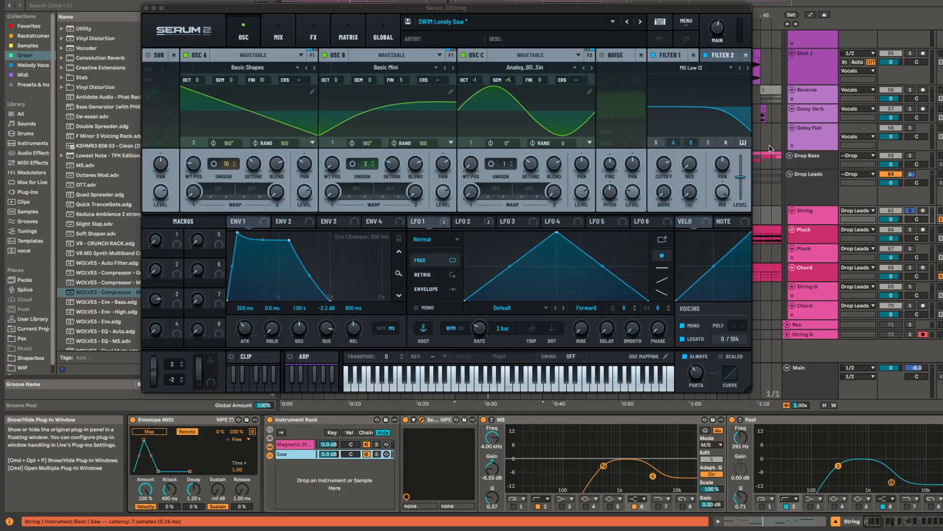
drag(536, 11, 662, 13)
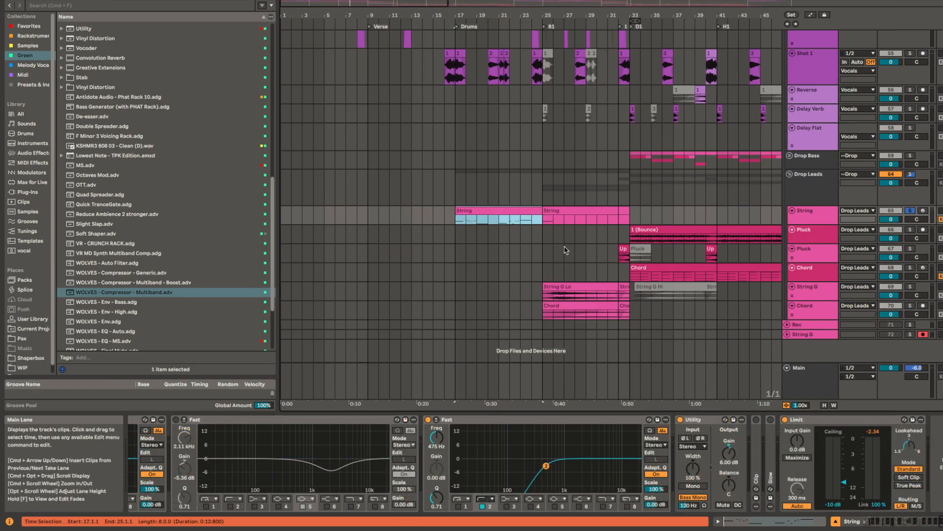
Step: Replay the bar 17 String clip in solo and enlarge its track to show the MIDI notes
key(space)
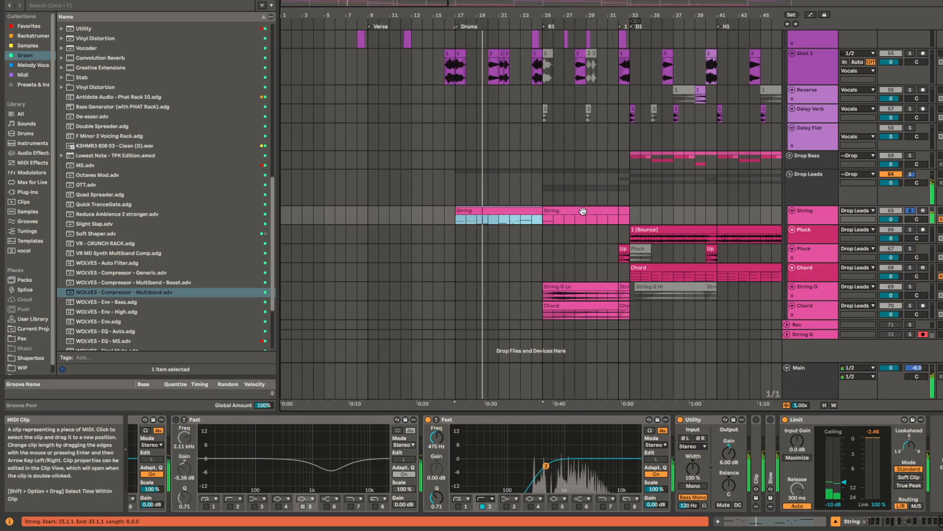
scroll(583, 211, up, 5)
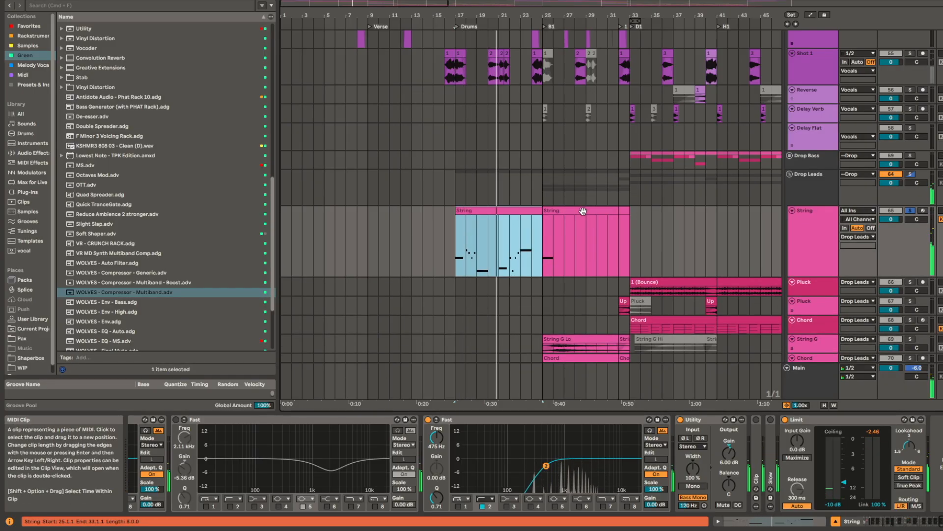
scroll(581, 216, up, 3)
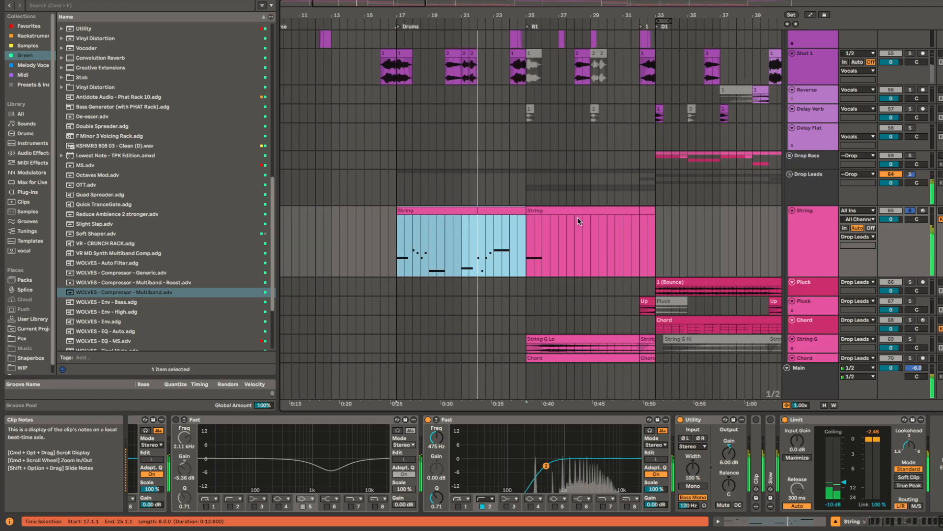
Step: Select the String clip at bar 25 in the B1 section and play it in solo
click(581, 210)
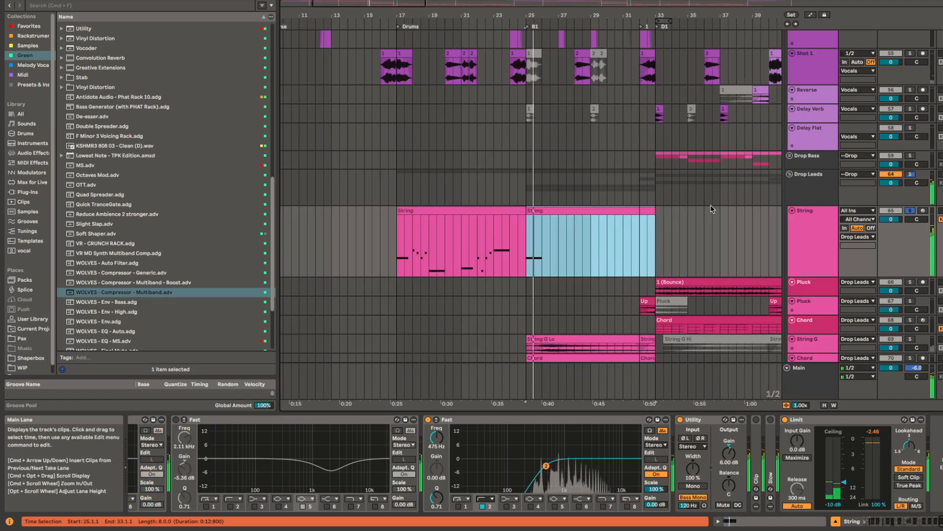
scroll(650, 322, down, 1)
scroll(648, 323, down, 3)
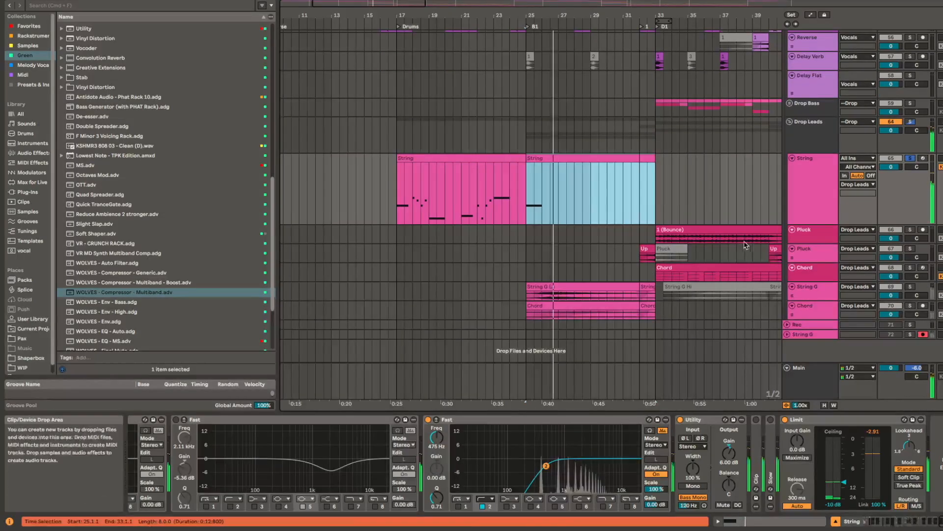
Step: Play the String G Lo clip at bar 25 in solo with its track enlarged and select the Chord clip beneath it
click(605, 287)
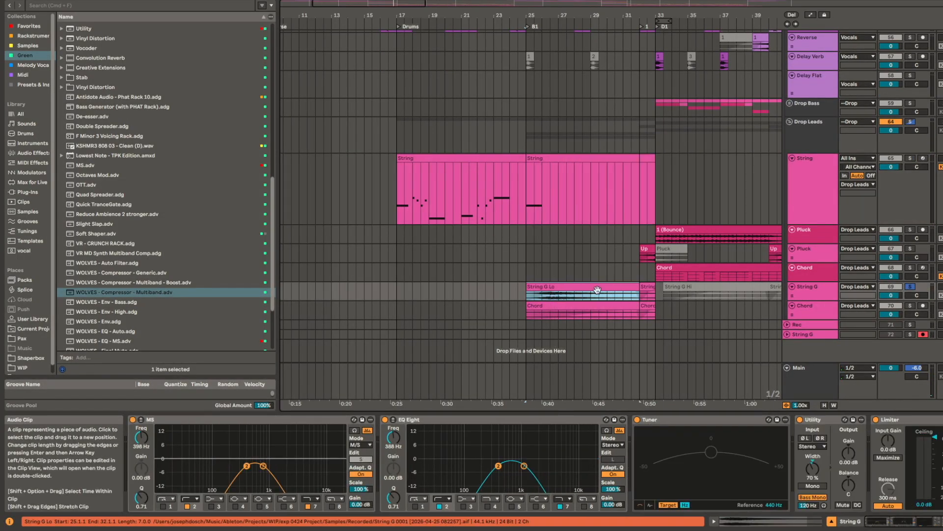
key(alt+plus)
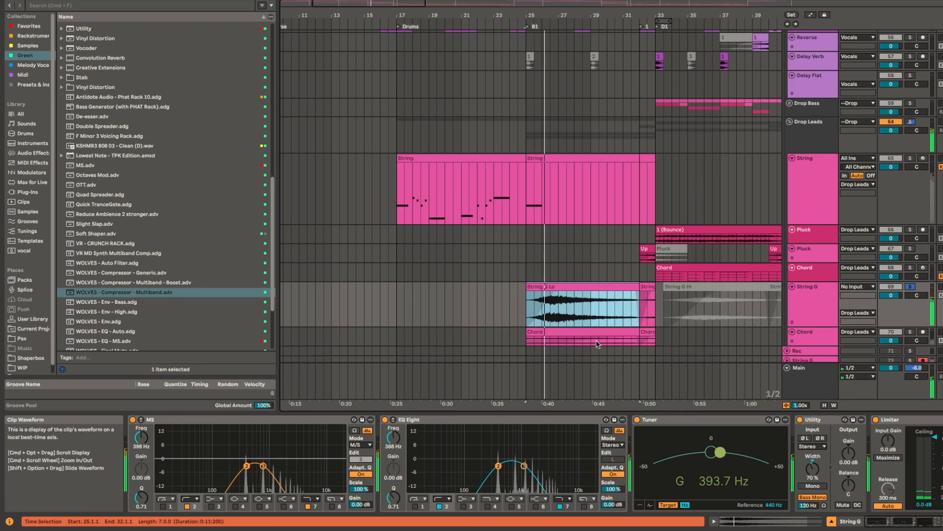
scroll(598, 314, down, 2)
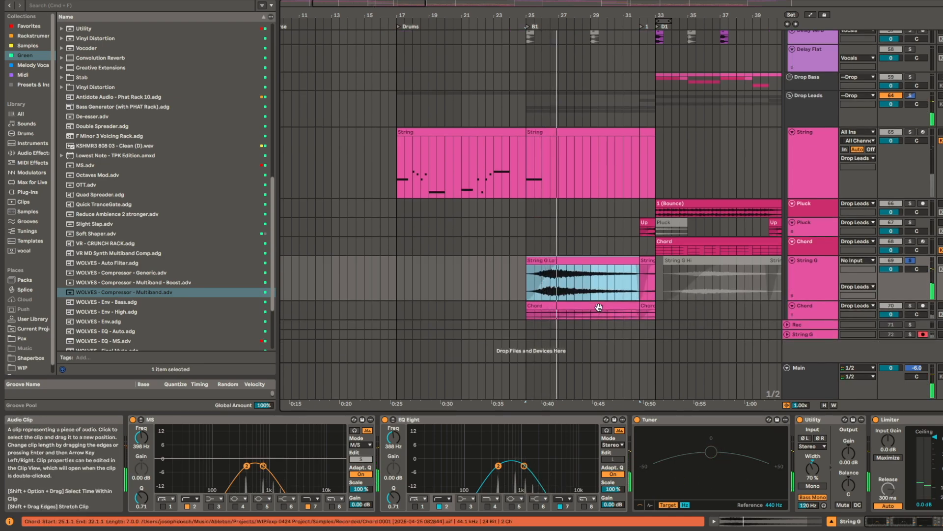
click(598, 307)
Step: Solo the String track in the Rise group and play its -12 +12 clip from around bar 29
scroll(584, 187, up, 10)
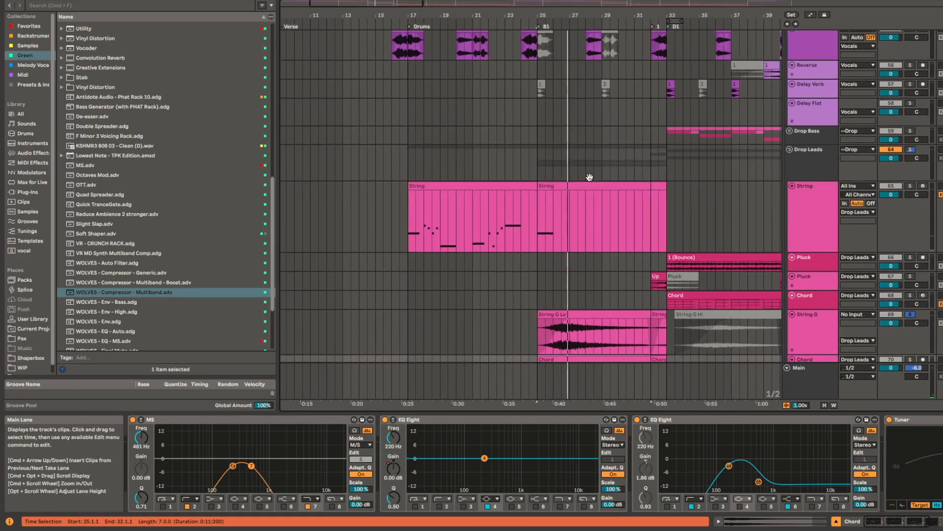
scroll(589, 231, up, 10)
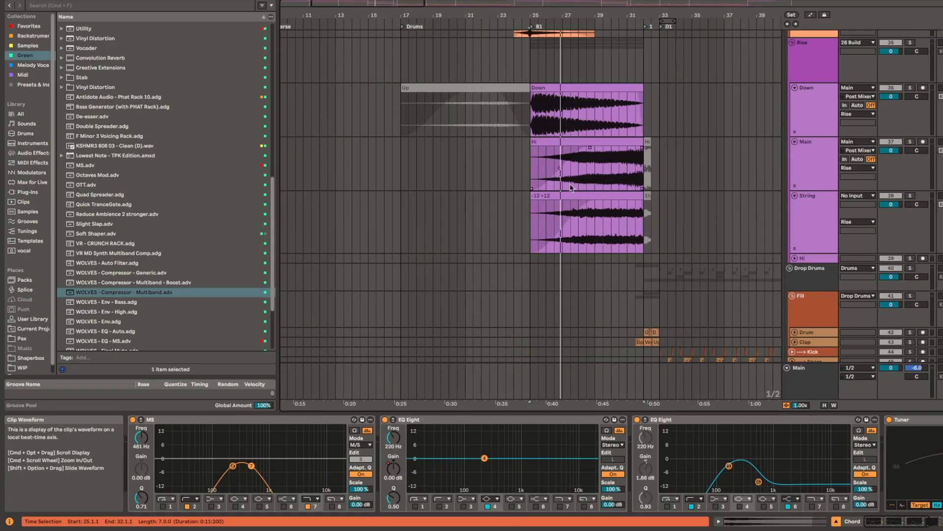
click(607, 222)
key(s)
key(space)
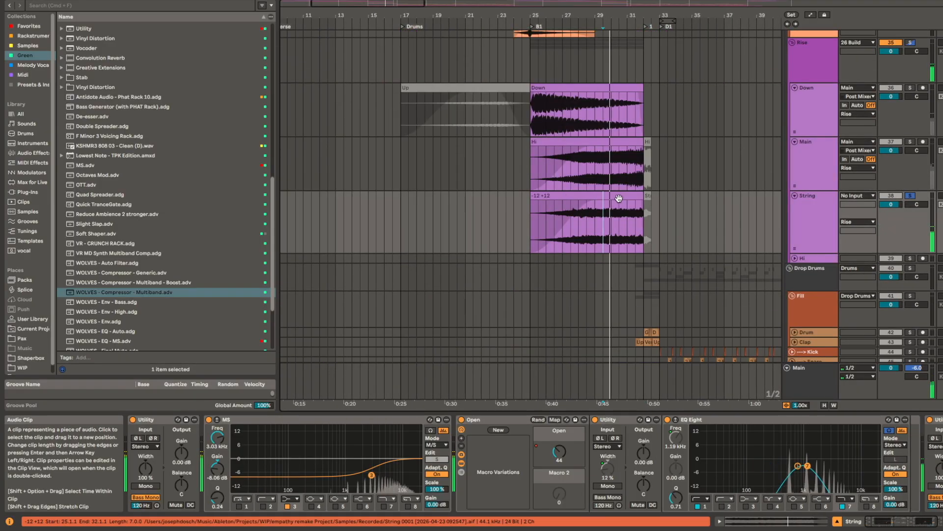
Step: Show the Gain and Transposition envelopes of the -12 +12 riser clip, return to the device chain and reselect the clip
key(shift+Tab)
click(658, 315)
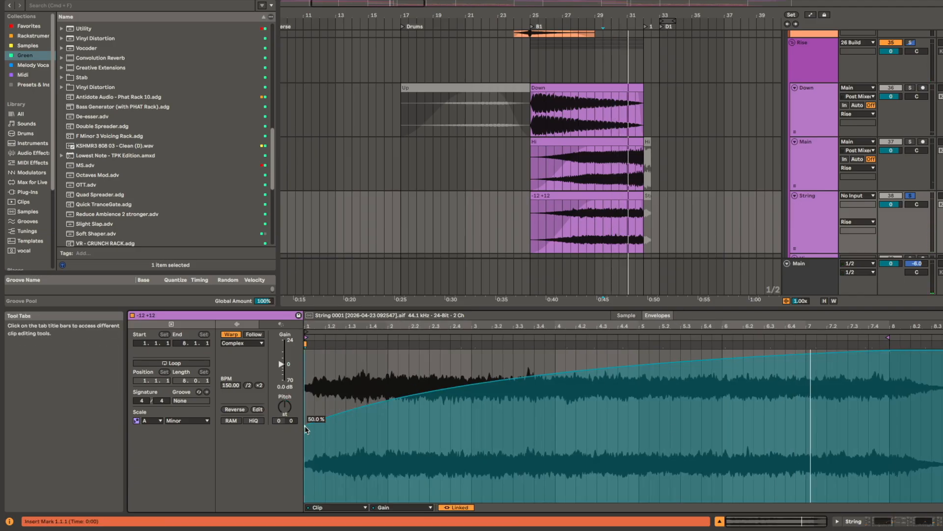
click(278, 421)
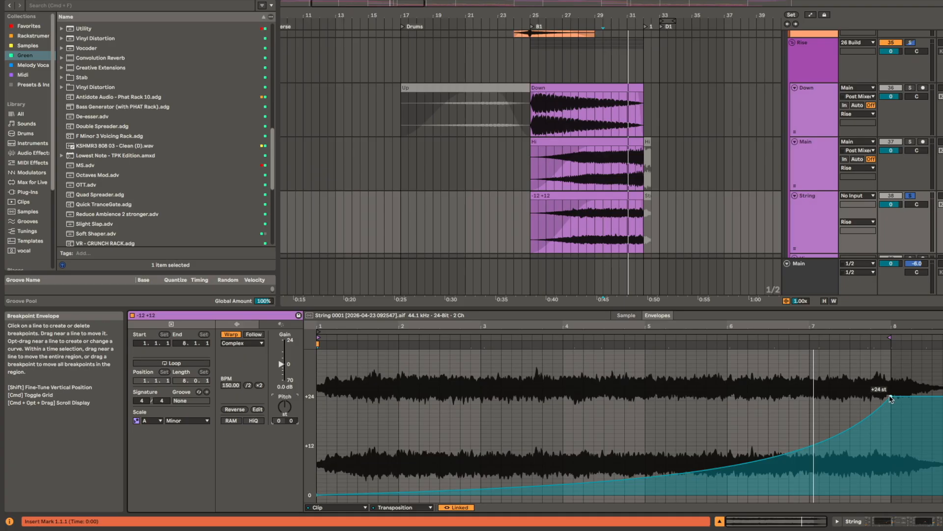
key(shift+Tab)
click(586, 196)
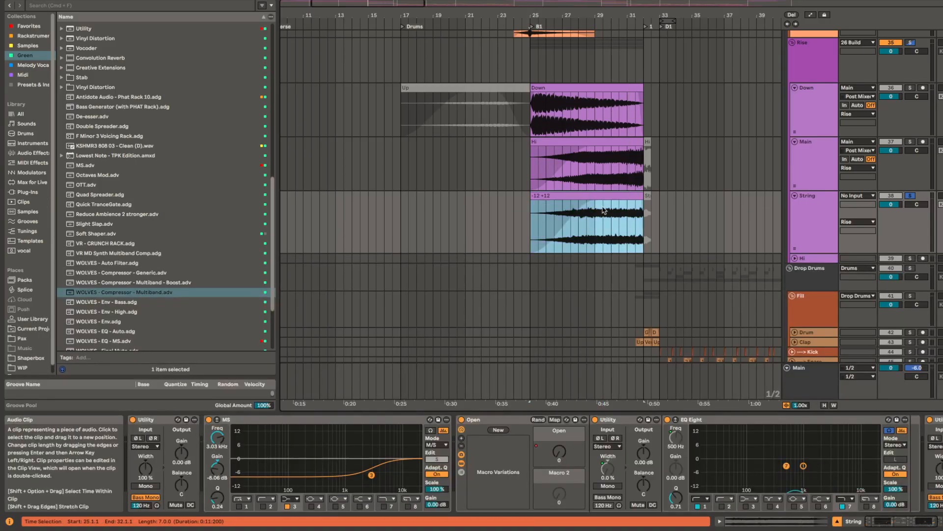
Step: Place the insert marker at bar 32 on the Drop Leads group and play the full mix into the D1 drop
scroll(565, 290, down, 15)
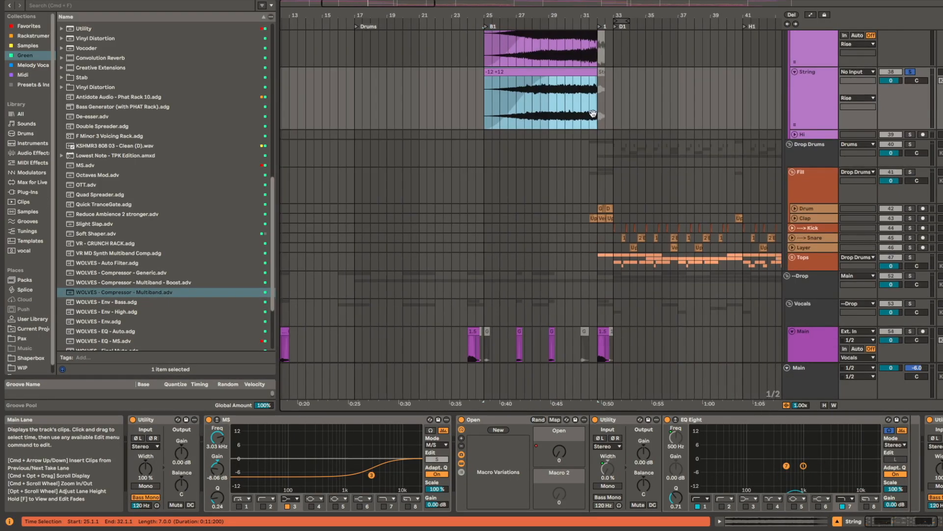
scroll(576, 275, down, 5)
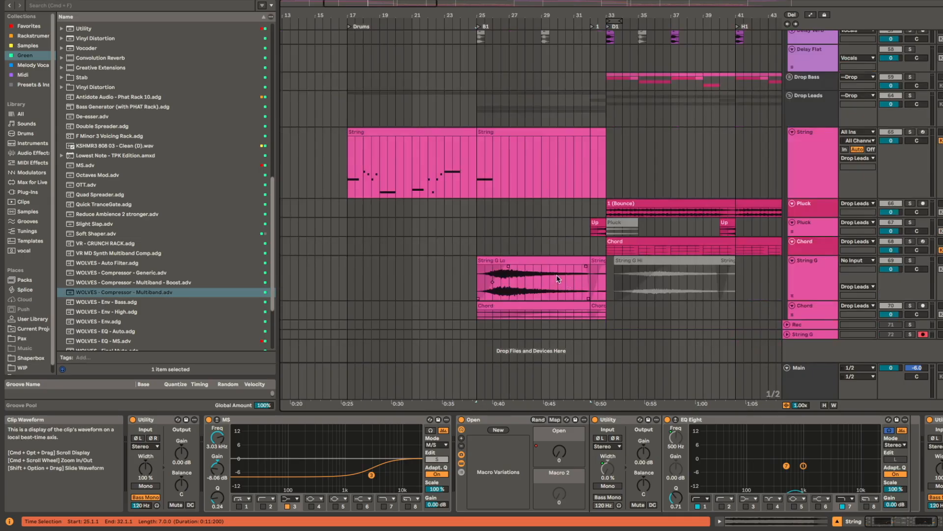
scroll(560, 170, up, 10)
click(542, 282)
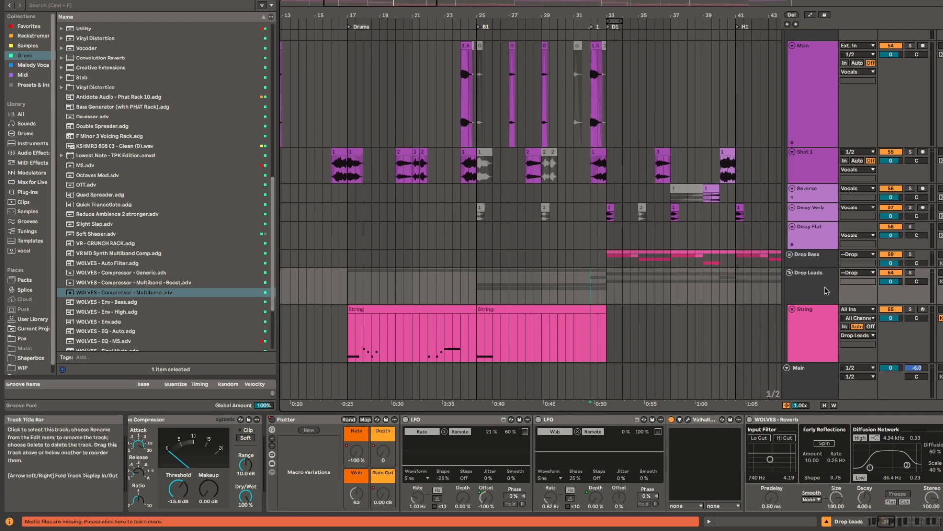
key(space)
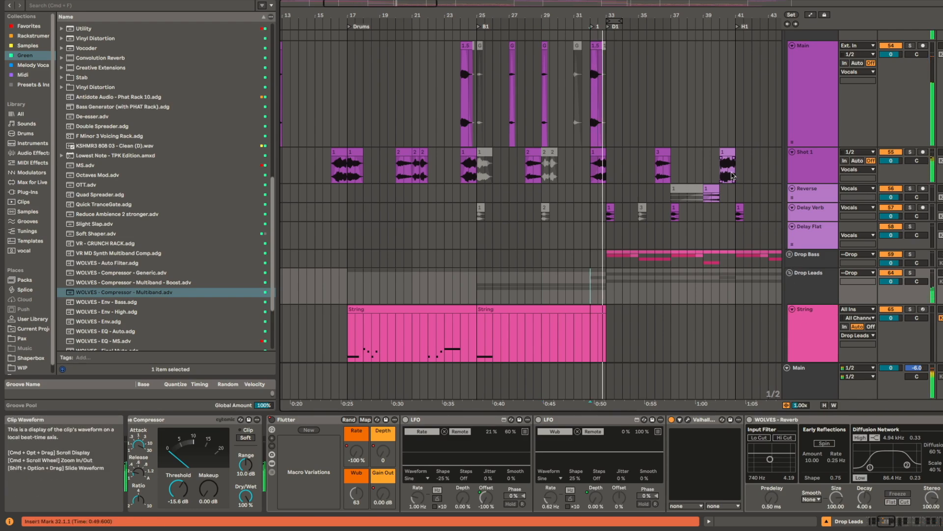
scroll(678, 260, down, 10)
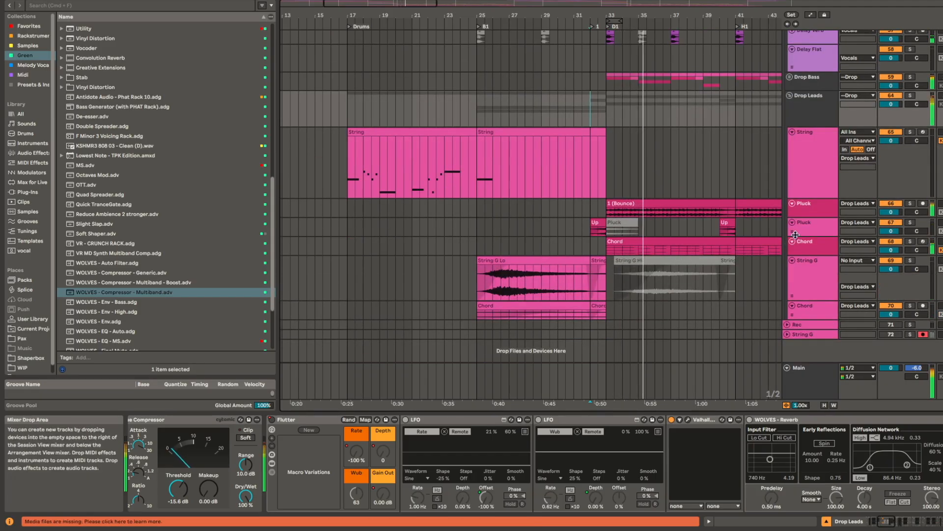
Step: Examine the Pluck track's device chain through its EQs and compressor while the drop plays, and stop playback
click(816, 204)
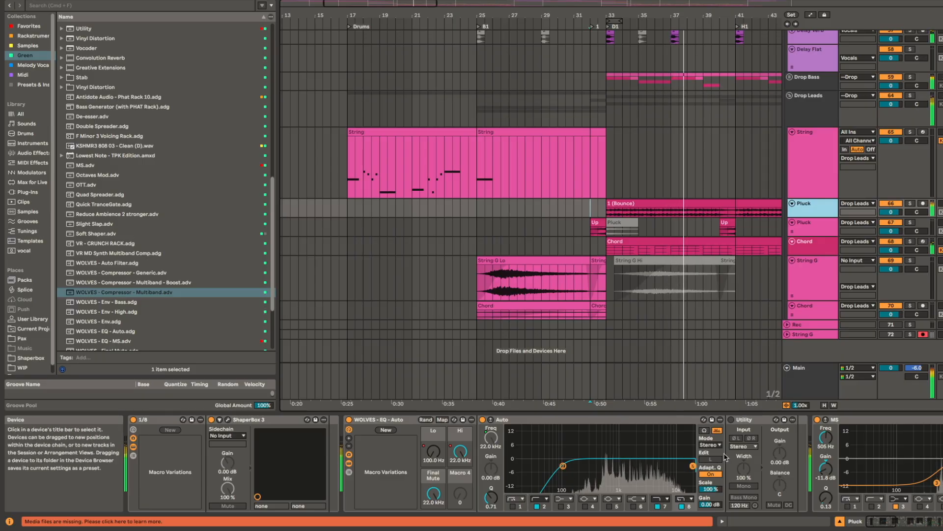
scroll(736, 484, right, 10)
scroll(805, 456, right, 15)
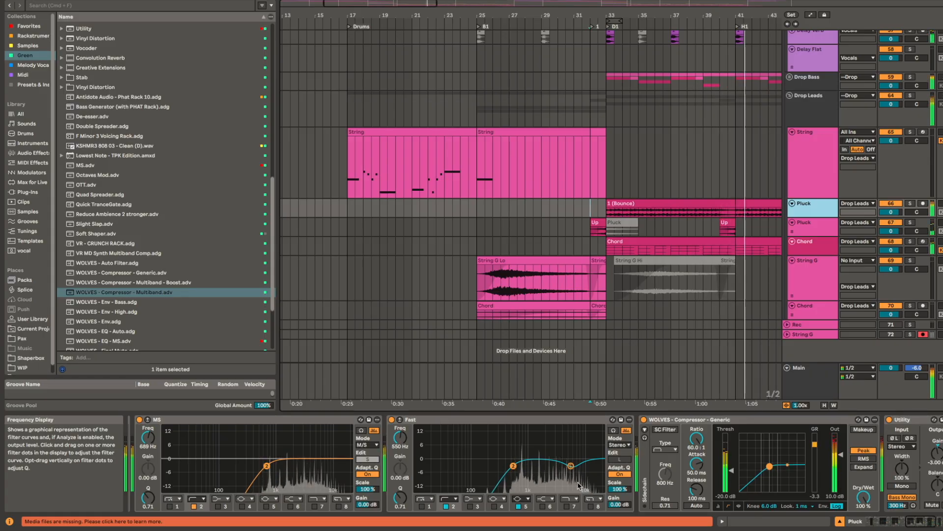
scroll(632, 397, right, 5)
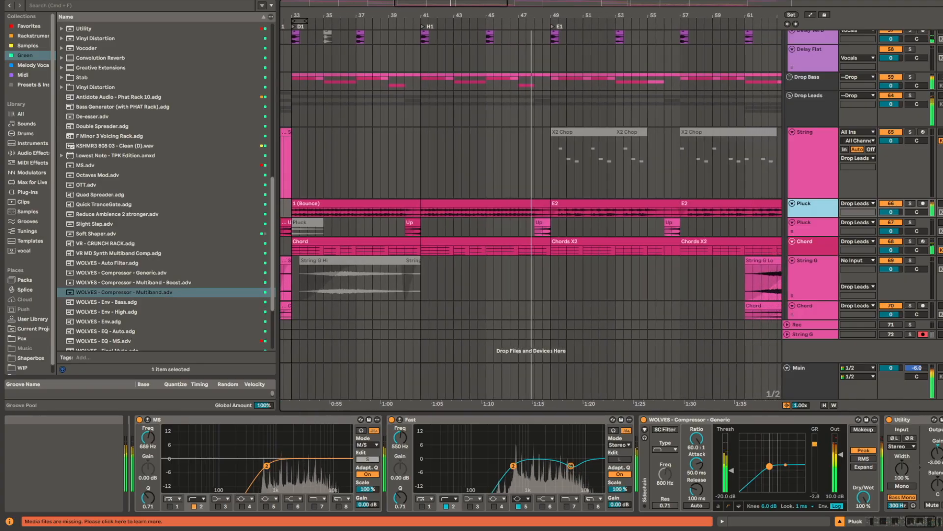
key(space)
Step: Solo the Drop Drums group and play it from bar 33 at the start of D1
drag(432, 128, 568, 294)
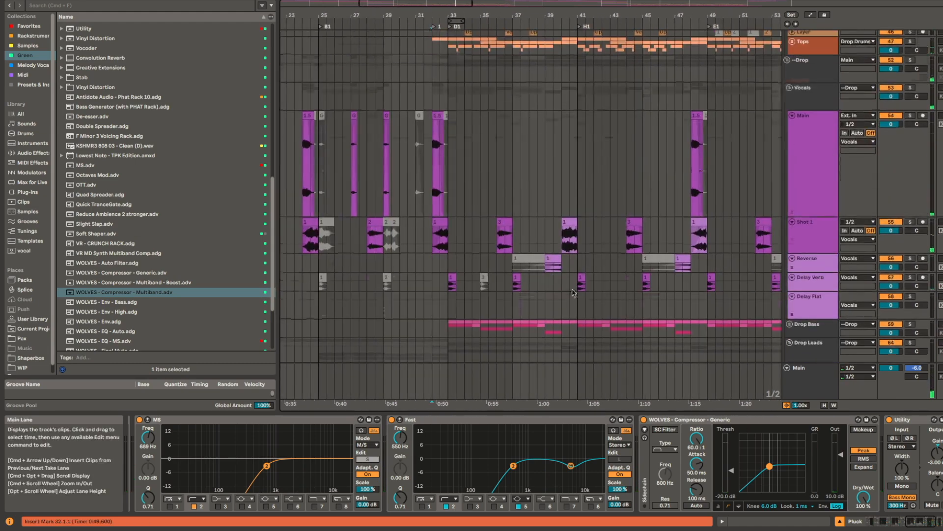
scroll(490, 230, up, 5)
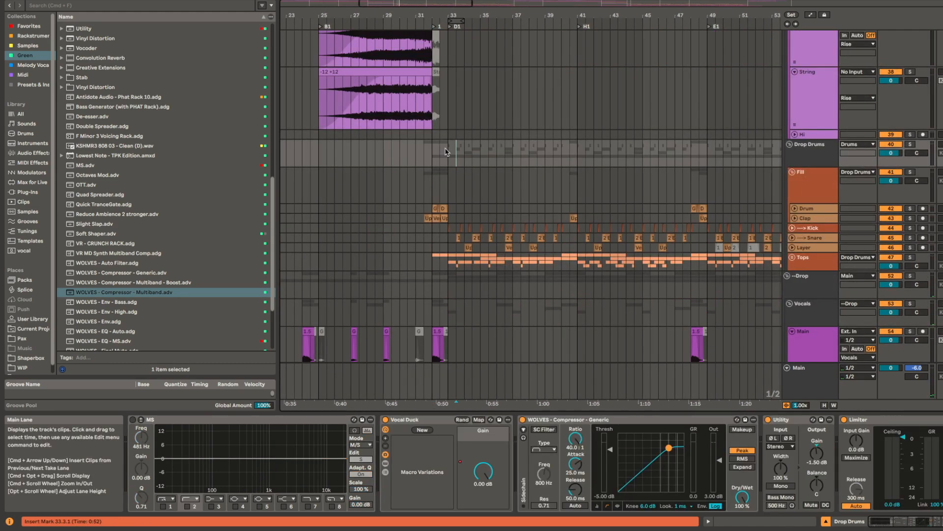
key(space)
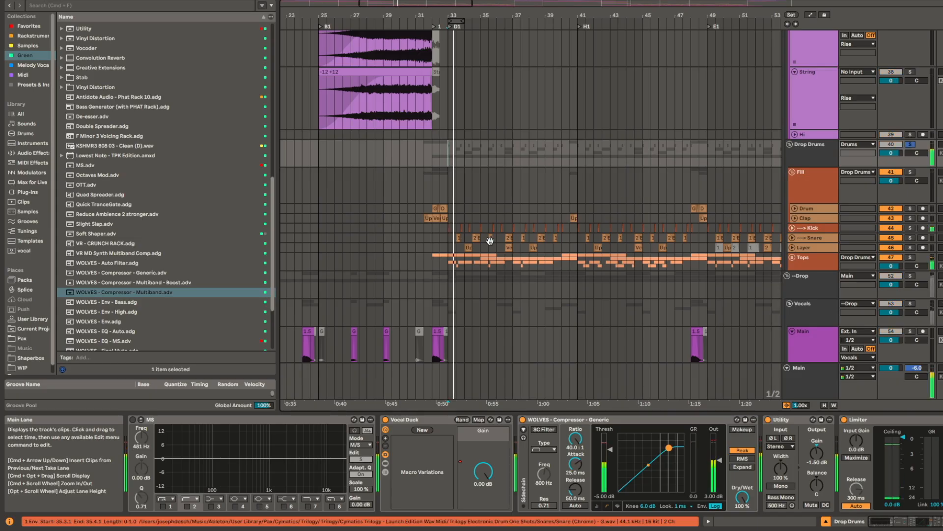
scroll(467, 239, up, 5)
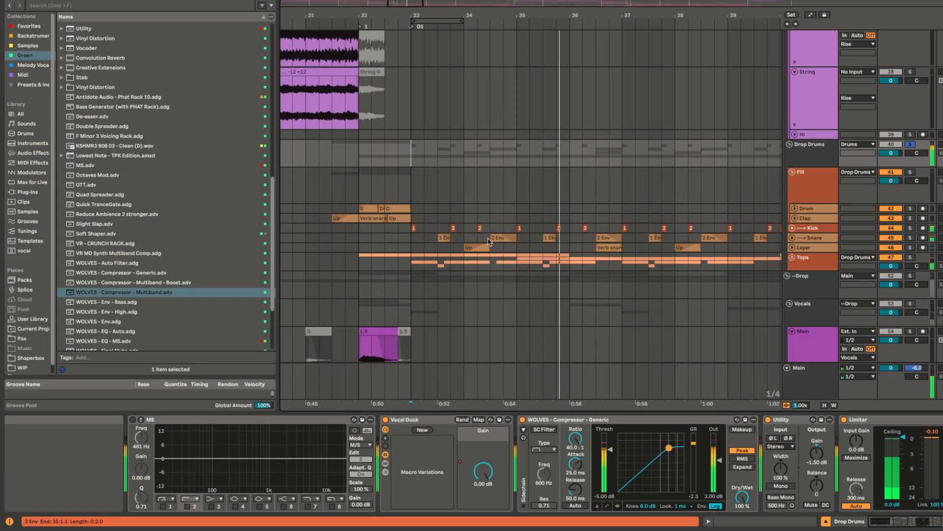
key(space)
Step: Play the G clip on the Fill group's Drum track at bar 32 in solo, with the Drum and Clap tracks enlarged
scroll(369, 209, up, 2)
click(367, 210)
scroll(359, 226, down, 1)
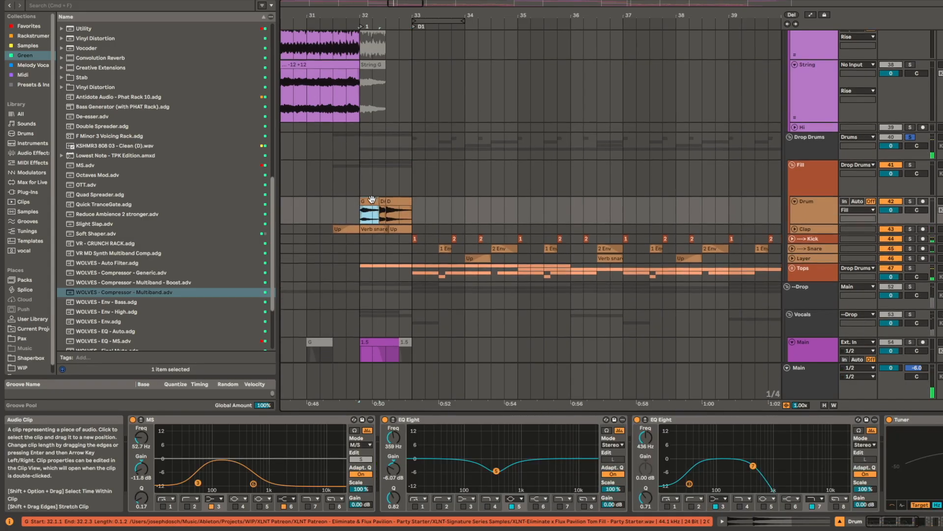
scroll(356, 238, up, 5)
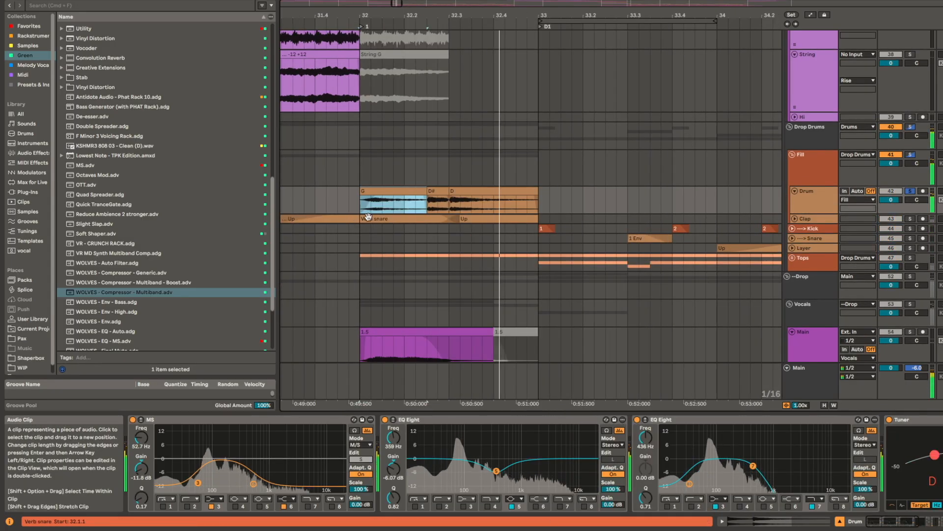
scroll(394, 206, up, 3)
scroll(391, 262, up, 3)
scroll(392, 262, down, 4)
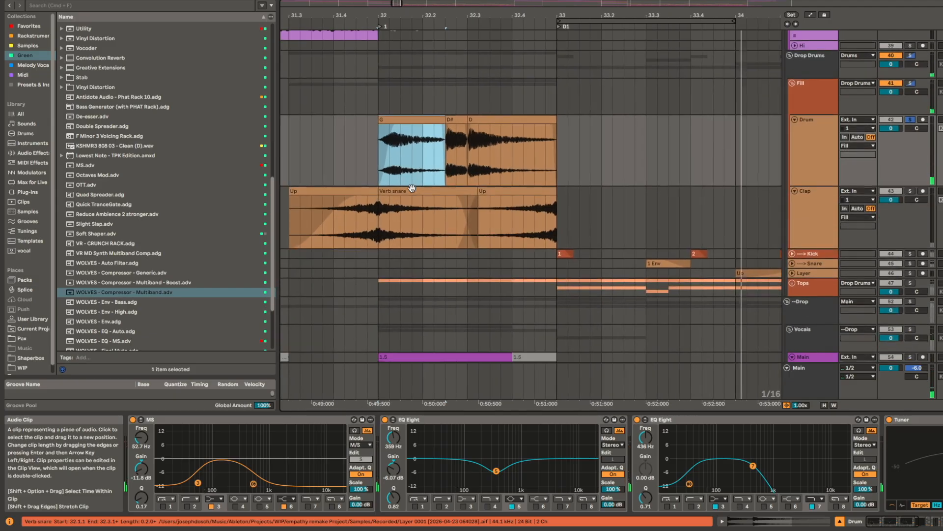
Step: Solo the Clap track's Verb snare clip at bar 32, compare it with the Snare track's 1 Env clip, and reselect it
click(410, 189)
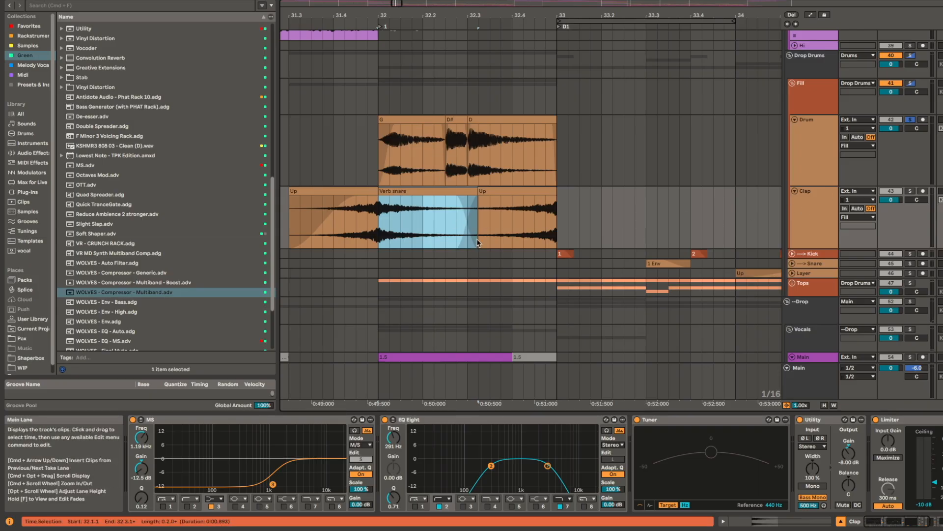
key(space)
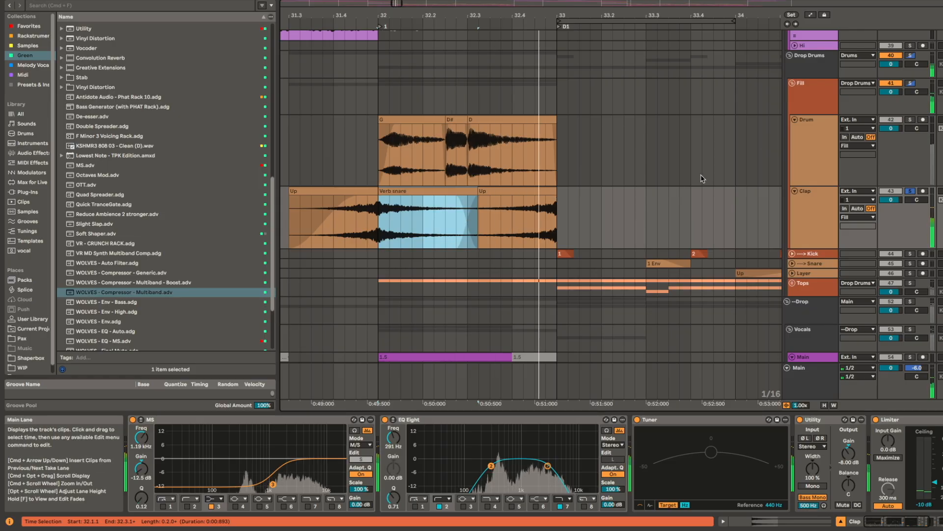
click(683, 263)
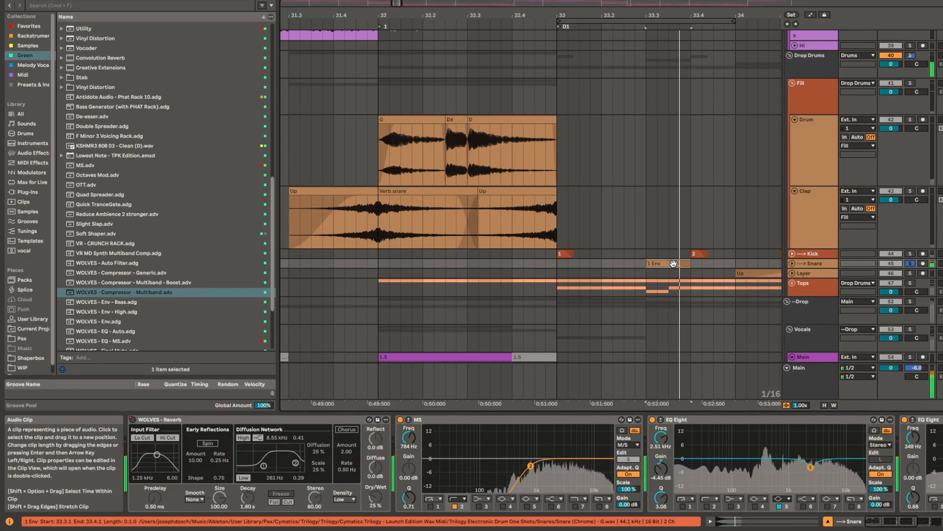
click(436, 196)
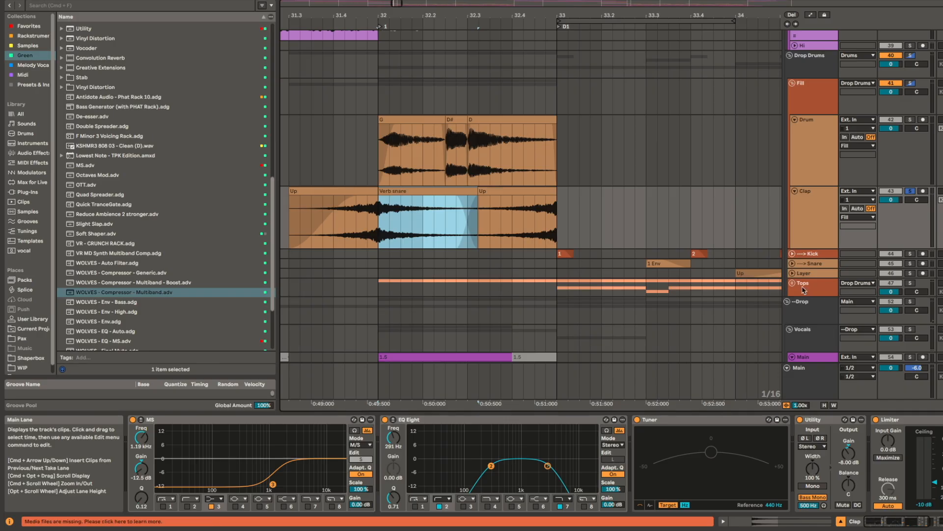
Step: Unfold the Tops group and enlarge its Crash track around bar 33
click(792, 283)
scroll(634, 264, down, 5)
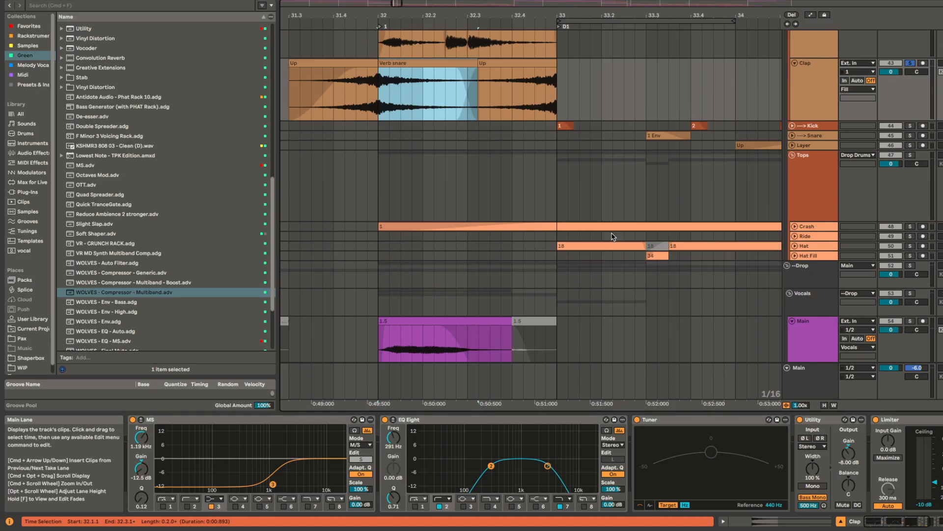
scroll(589, 226, up, 1)
drag(579, 207, 569, 274)
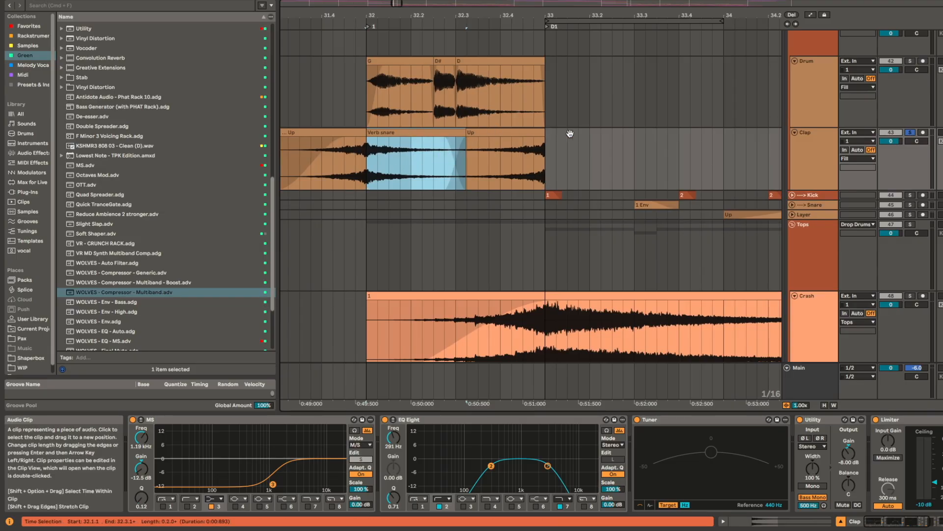
Step: Select the Crash clip at bar 32 and play it in solo
scroll(578, 209, down, 3)
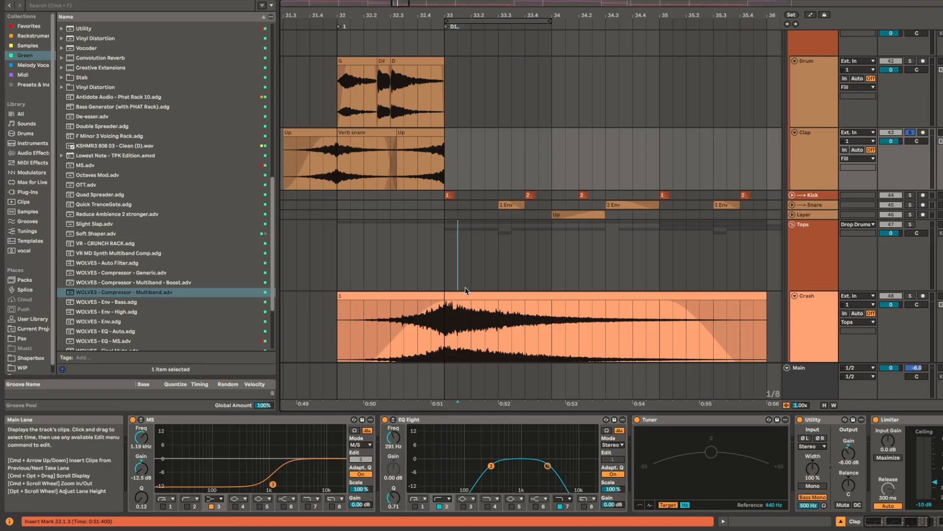
click(450, 295)
scroll(540, 219, down, 3)
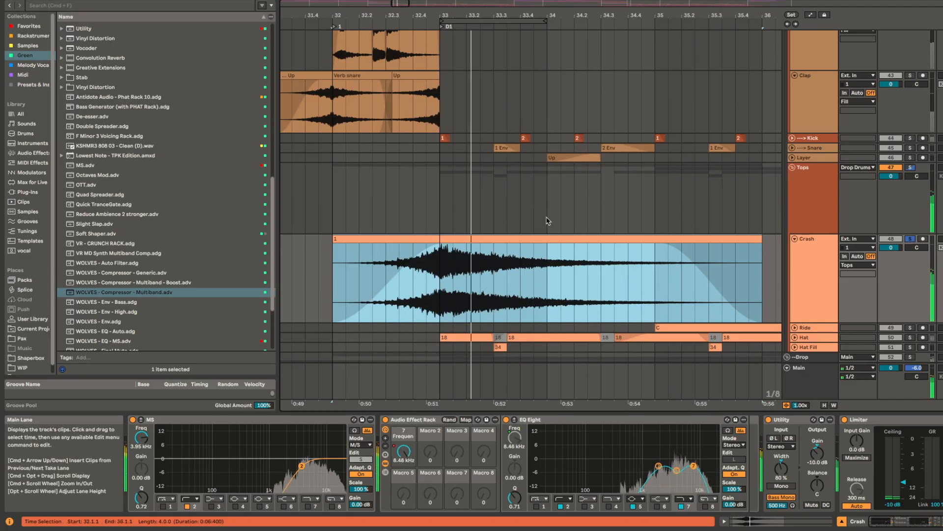
scroll(527, 206, down, 3)
scroll(527, 206, right, 2)
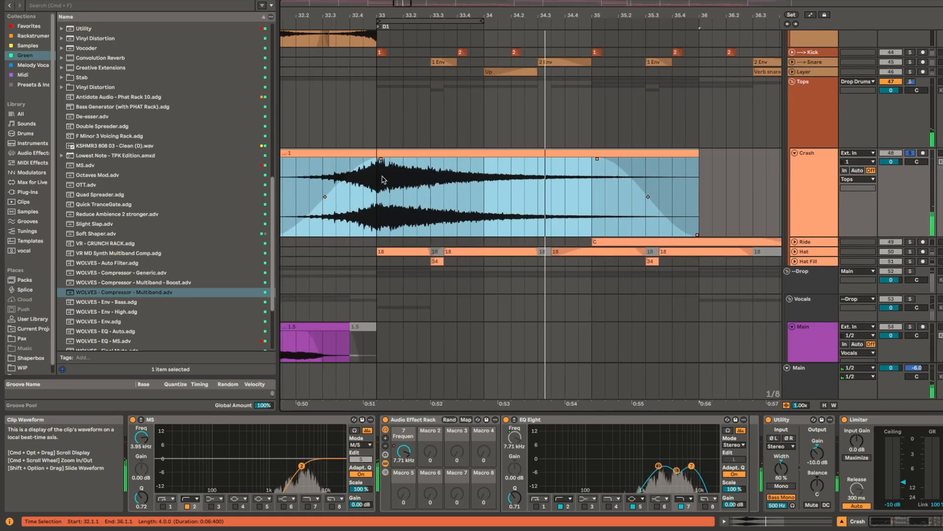
Step: Play the Crash track in solo from bar 33, look over its repeats across the drop, and reselect the clip at bar 32
click(378, 177)
key(space)
key(space)
scroll(604, 219, down, 5)
scroll(359, 203, right, 5)
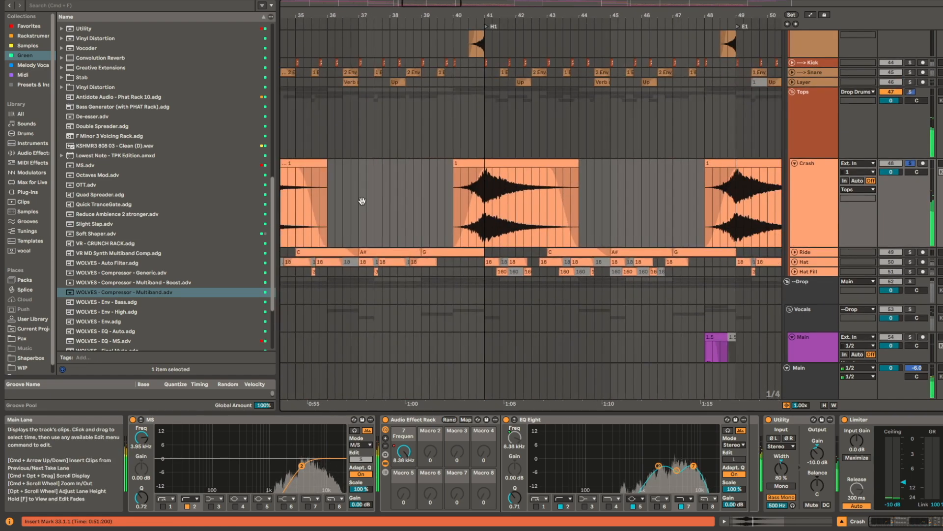
scroll(486, 199, left, 5)
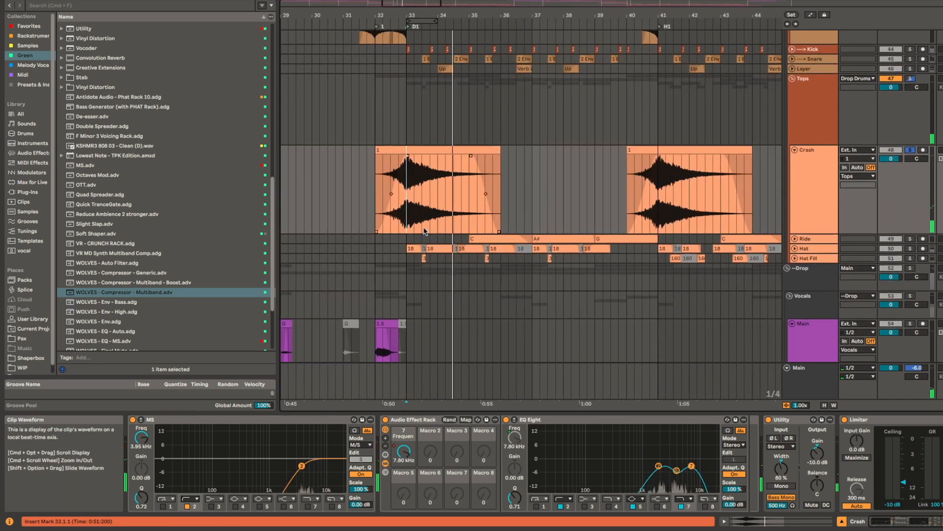
scroll(404, 214, up, 5)
click(360, 167)
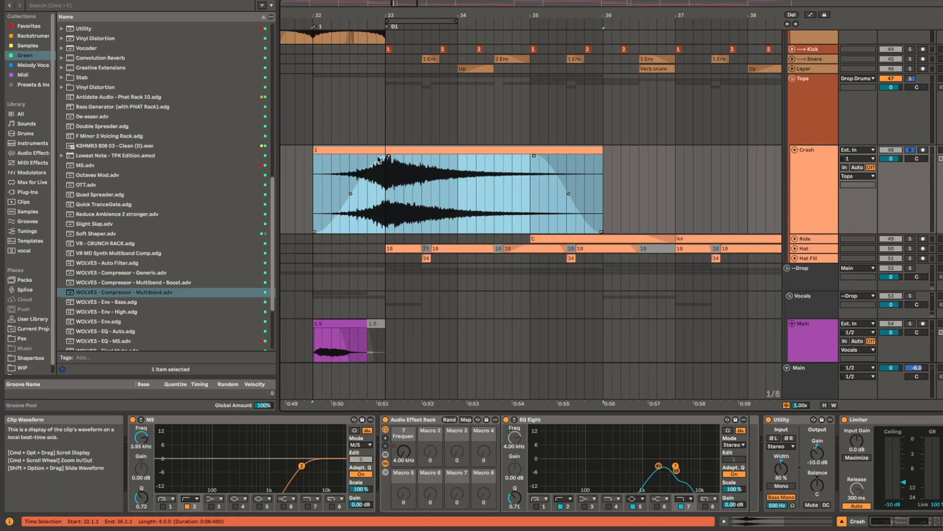
Step: Enlarge the Hat track and play its clips in solo from the 18 clip at bar 33
scroll(403, 247, up, 3)
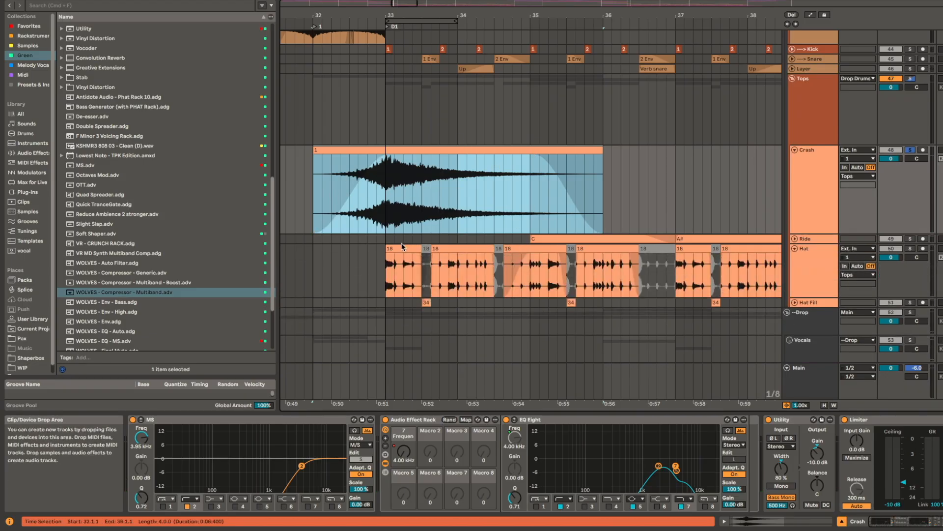
click(402, 247)
key(s)
key(space)
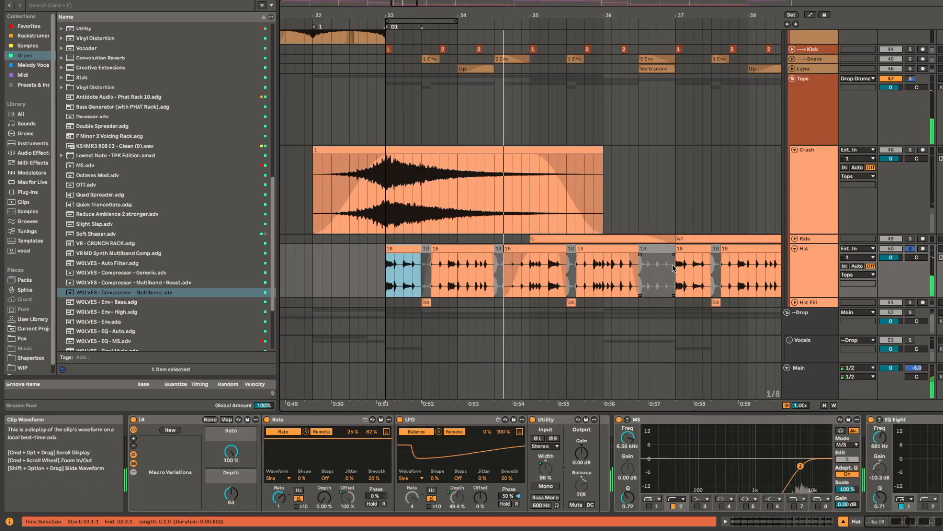
key(space)
Step: Enlarge the Hat Fill track and play the whole Tops group in solo from bar 41 at H1
scroll(448, 305, up, 3)
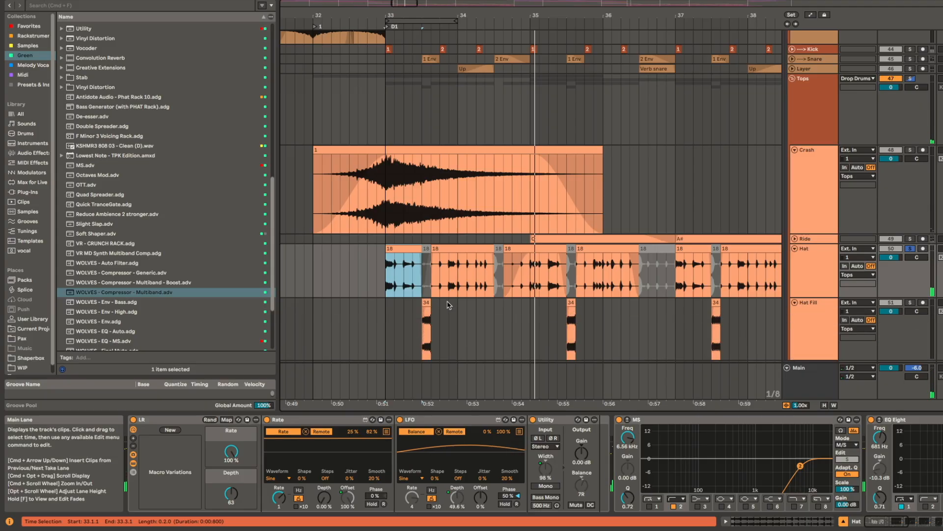
scroll(449, 304, down, 5)
scroll(480, 290, right, 3)
scroll(480, 290, down, 1)
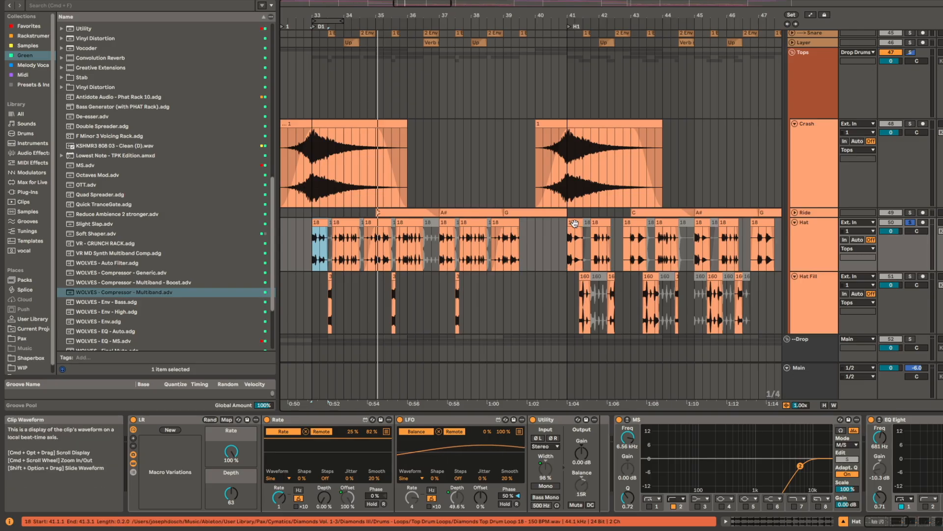
click(566, 84)
key(space)
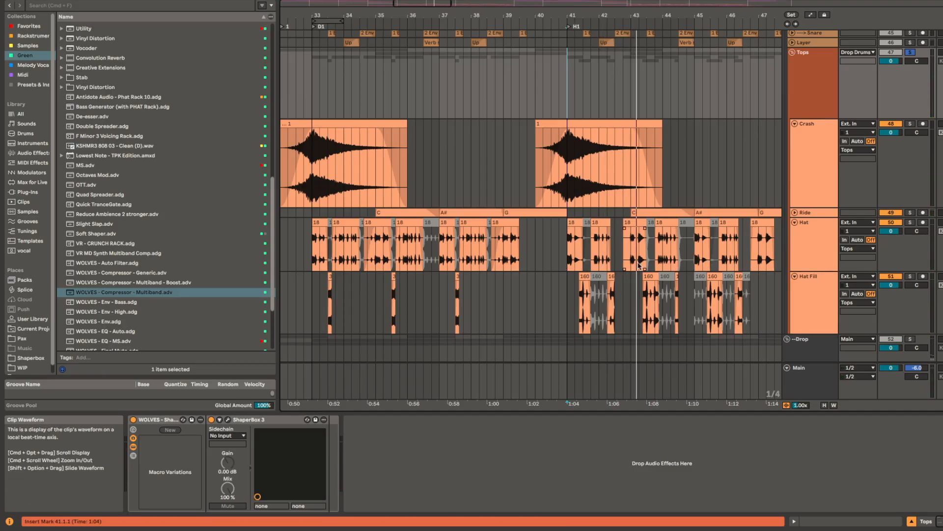
Step: Play the enlarged Ride track's C clip at bar 35 in solo, view its sample settings, and return to the device chain
scroll(418, 211, up, 1)
click(419, 212)
drag(503, 211, 606, 205)
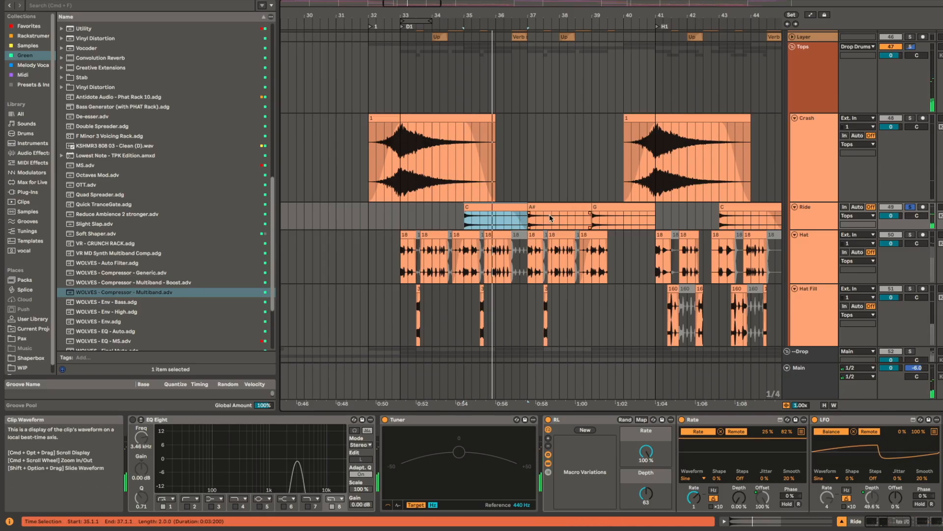
double_click(508, 207)
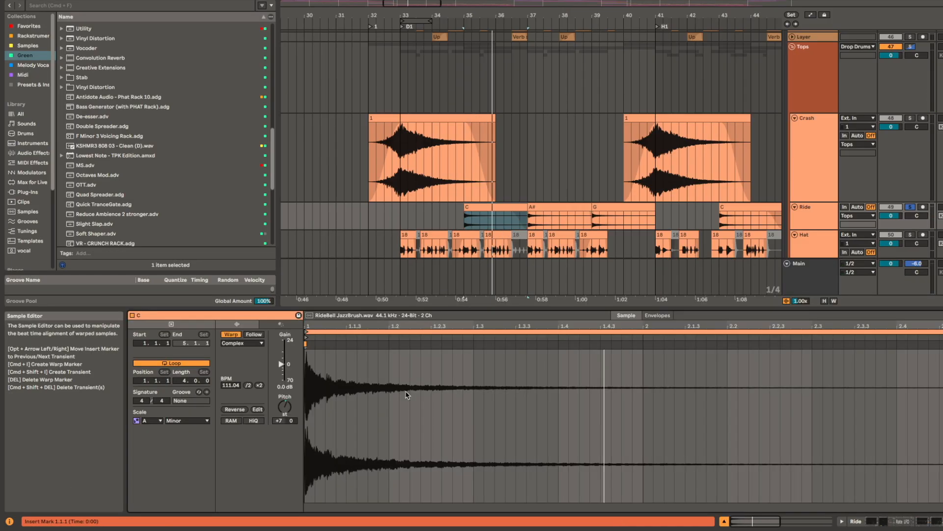
key(shift+Tab)
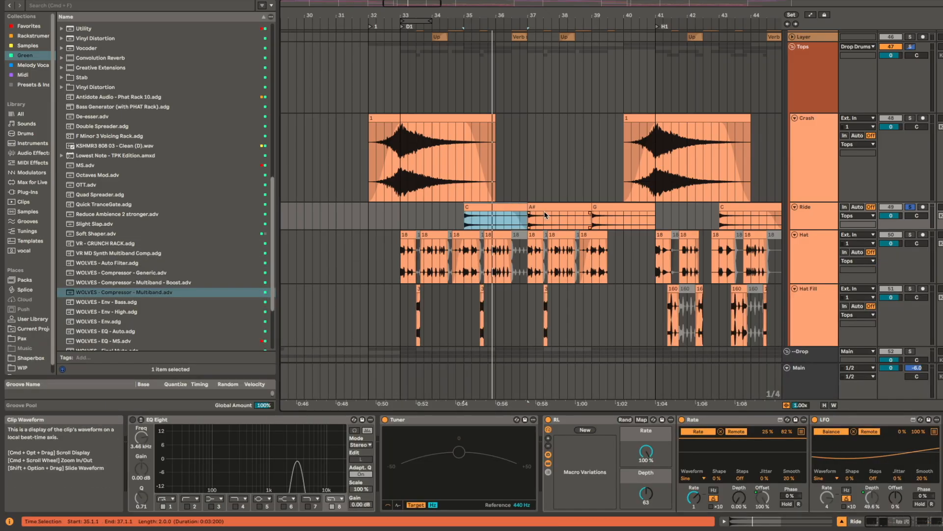
Step: Look over the Ride track's C, A# and G clips across bars 35 to 41
click(559, 207)
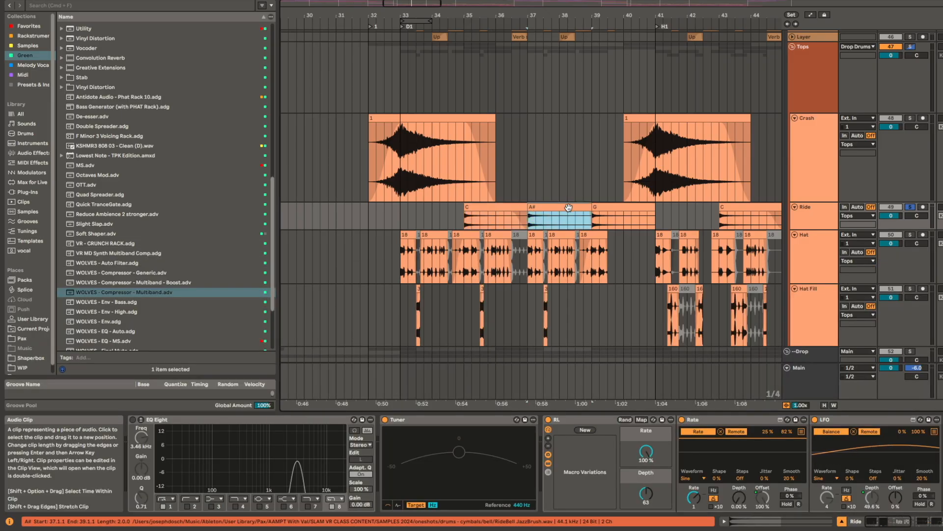
click(625, 206)
scroll(624, 206, down, 5)
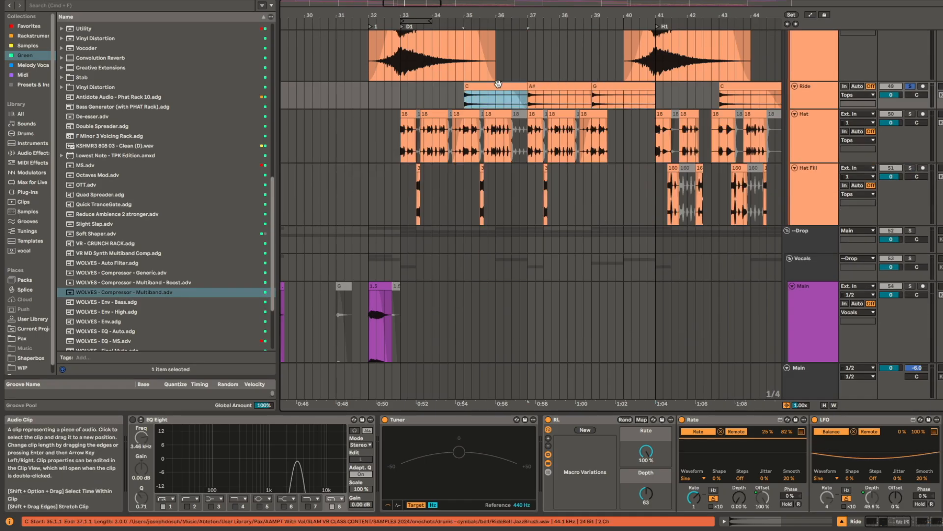
key(Right)
key(Left)
key(Left)
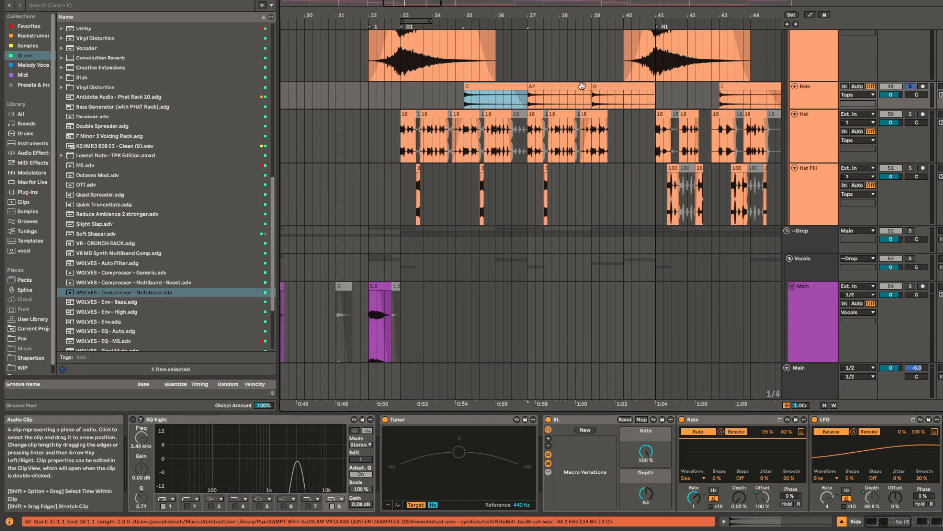
scroll(574, 87, up, 2)
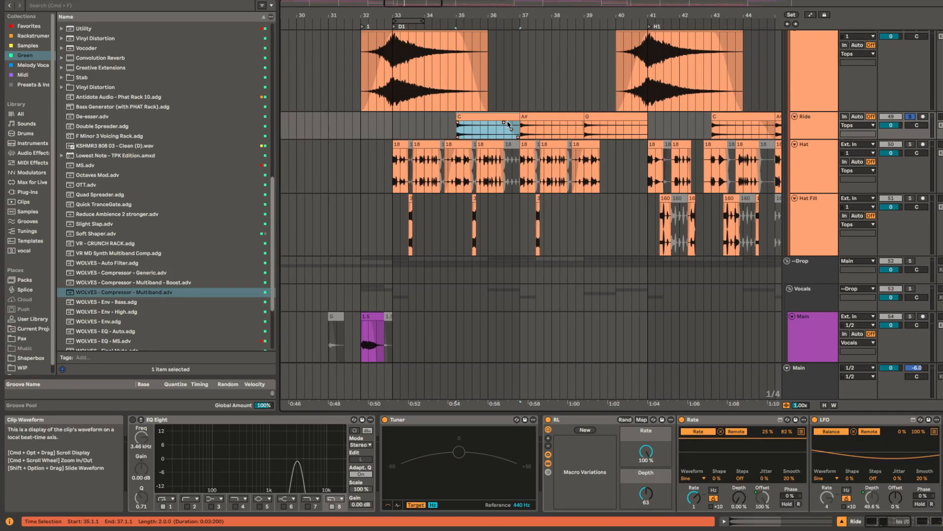
Step: Enlarge the Drop Leads group's Chord track and inspect its clip at bar 37 with its device chain
scroll(785, 134, down, 10)
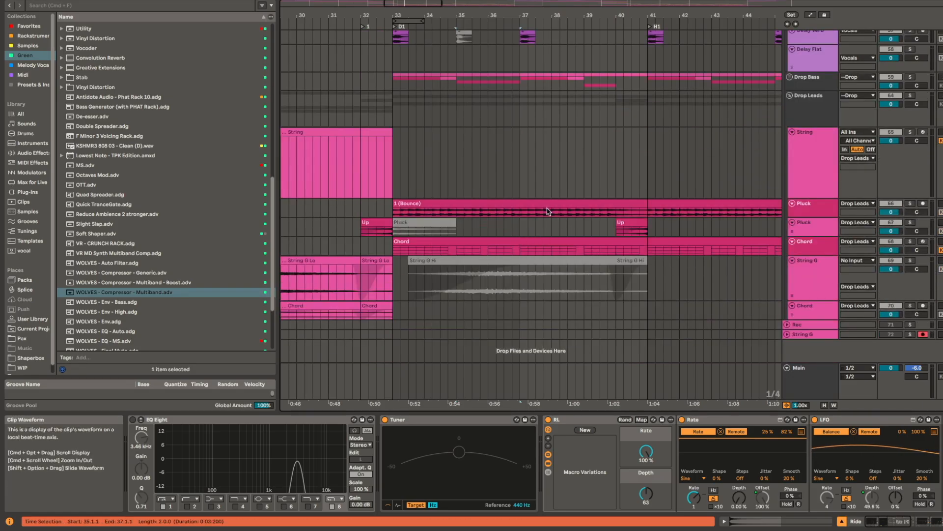
drag(501, 211, 478, 225)
scroll(489, 251, up, 5)
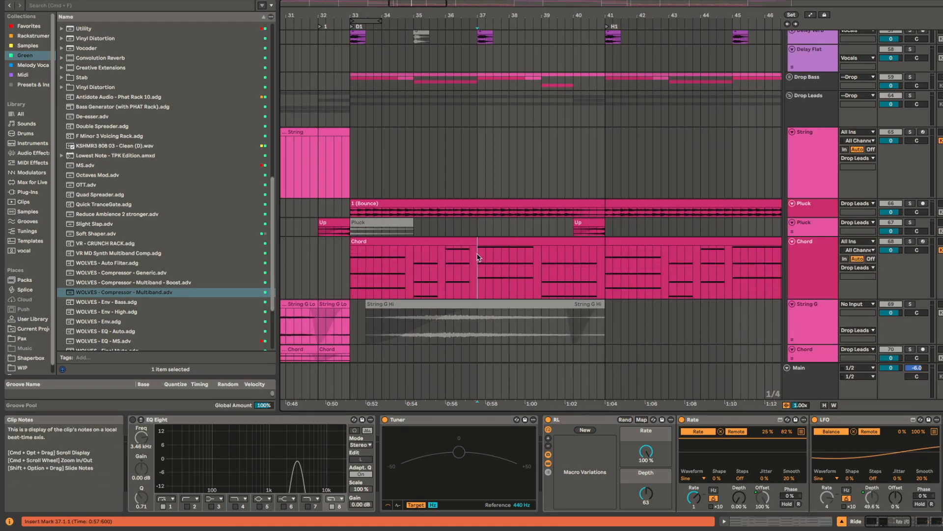
click(478, 255)
scroll(530, 243, up, 15)
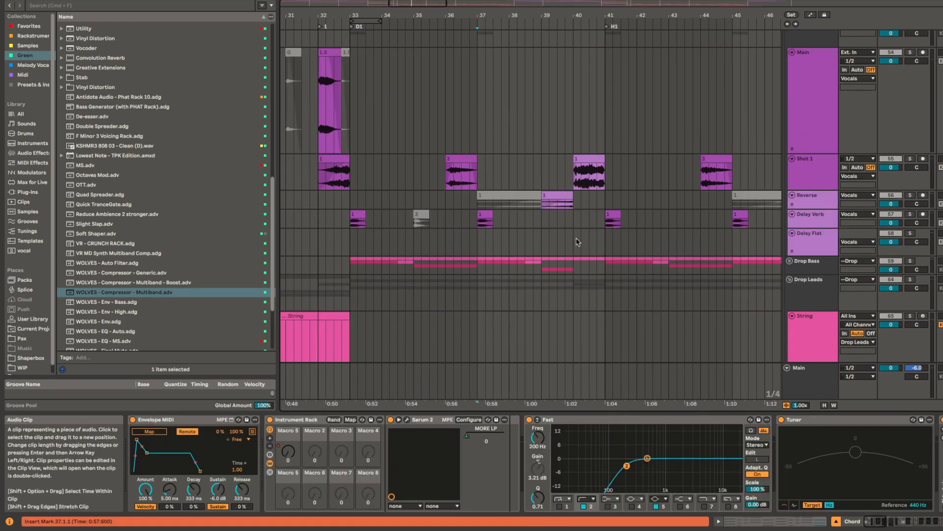
click(474, 181)
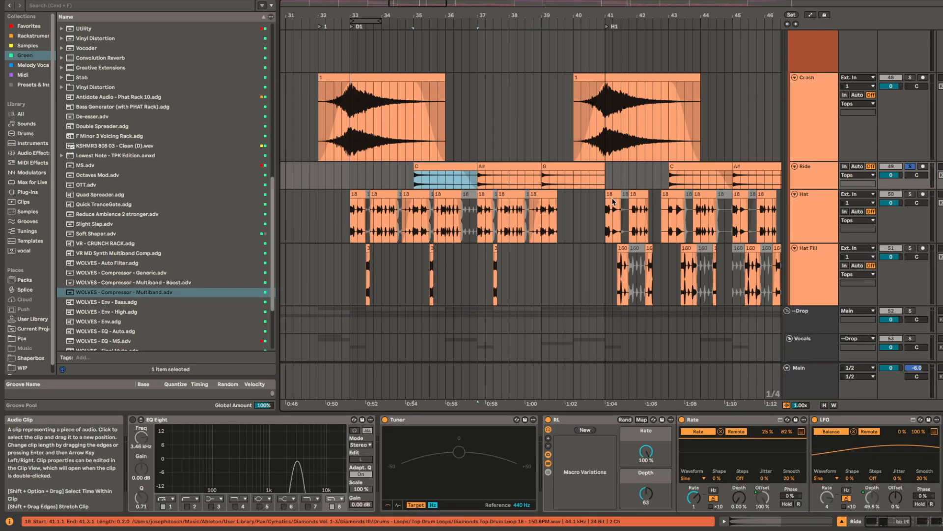
Step: Play the Ride track's A# clip at bar 37 and G clip at bar 39 in solo, and return the insert mark to 36.3
click(484, 178)
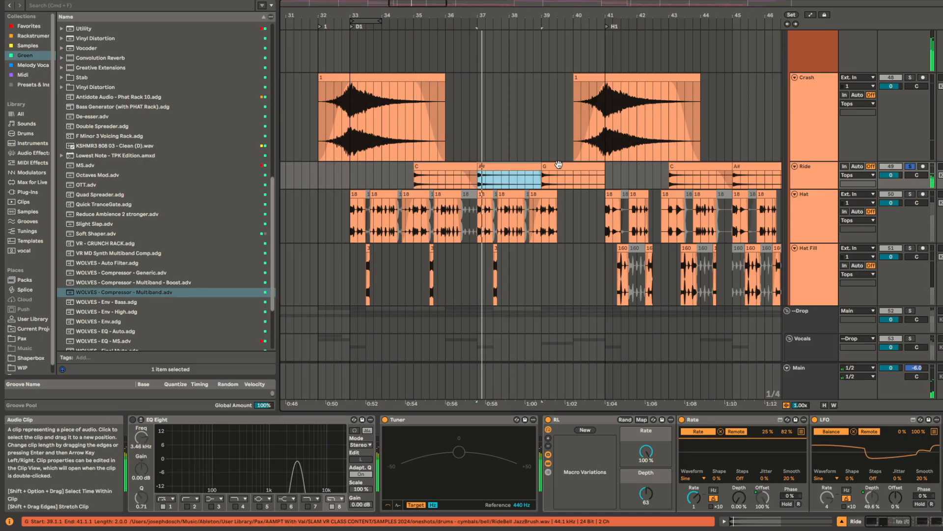
click(559, 165)
click(459, 169)
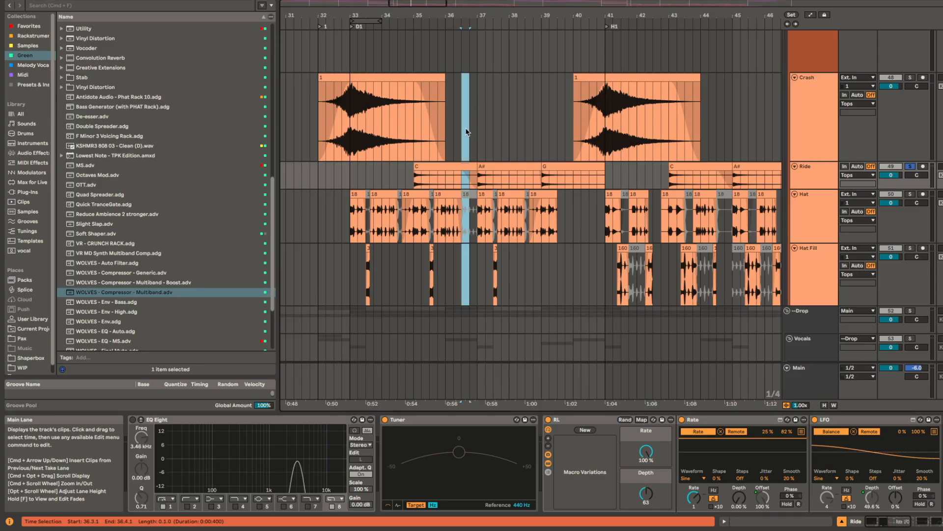
click(465, 131)
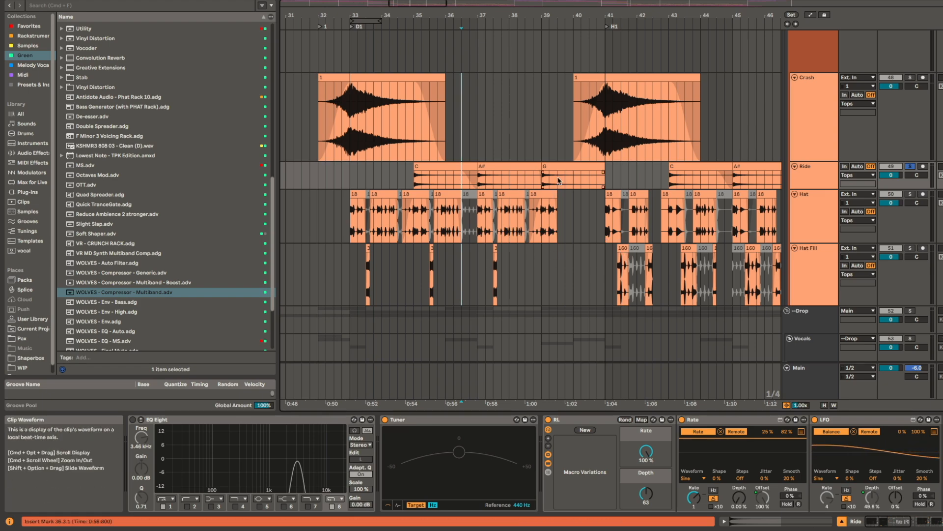
Step: Play the Kick track in solo from the D1 marker at bar 33 and zoom in on its enlarged first clip
scroll(559, 181, up, 5)
scroll(559, 180, left, 1)
click(382, 112)
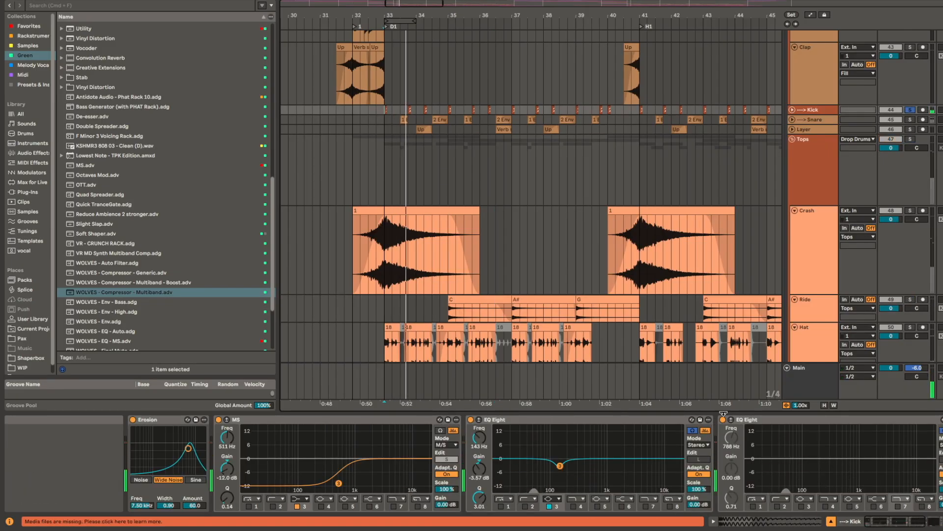
key(z)
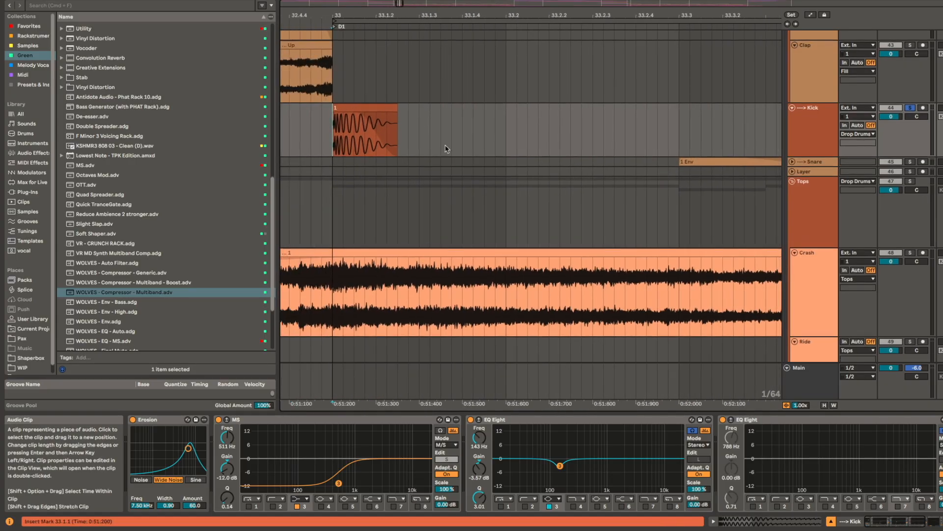
Step: Replay the first kick in solo while going through its device chain from Erosion and the EQs to Utility and Limiter
click(156, 421)
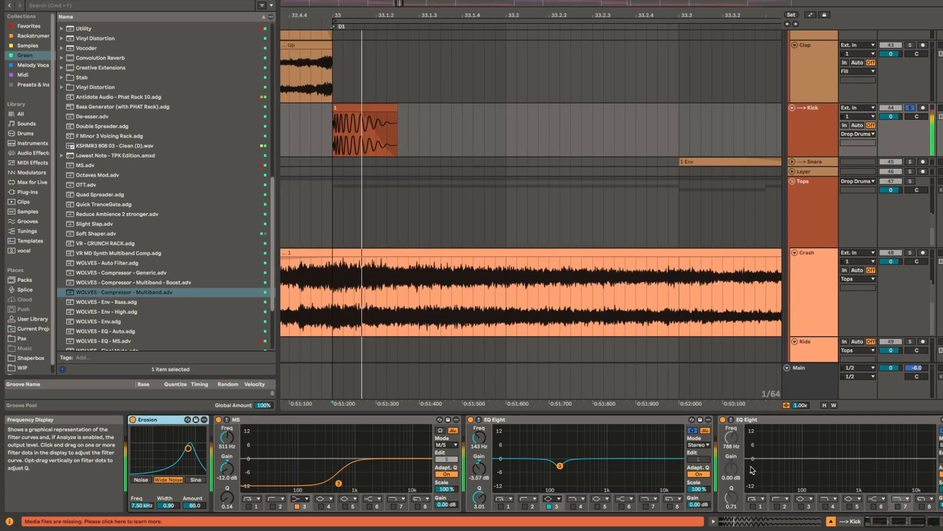
key(space)
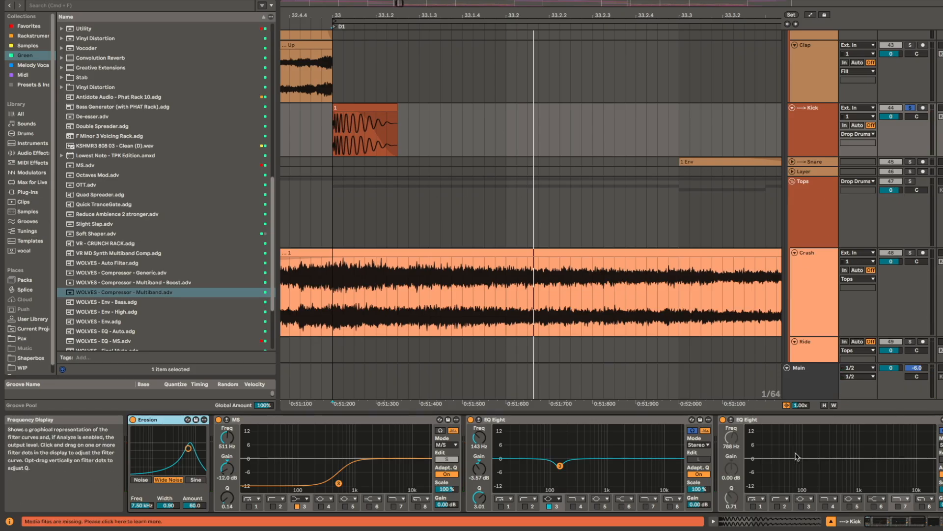
scroll(797, 456, right, 3)
key(space)
key(space)
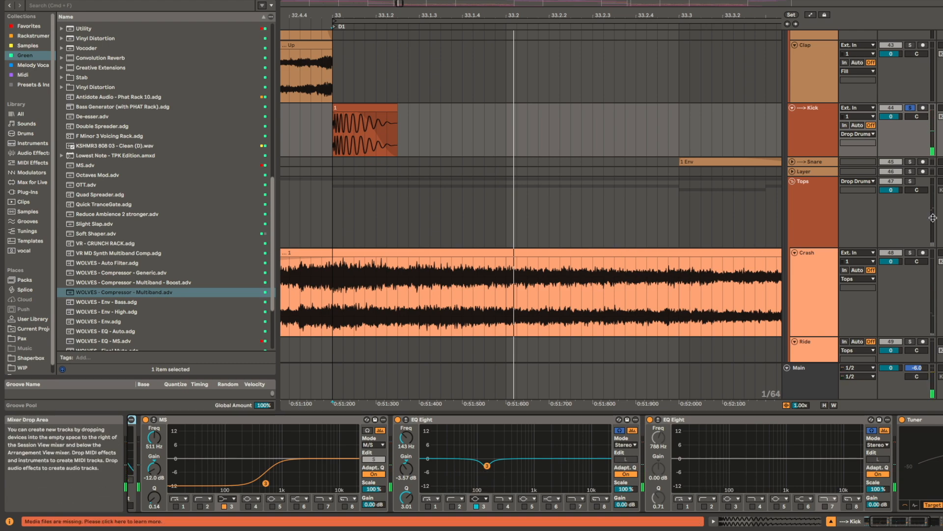
key(space)
scroll(590, 467, left, 3)
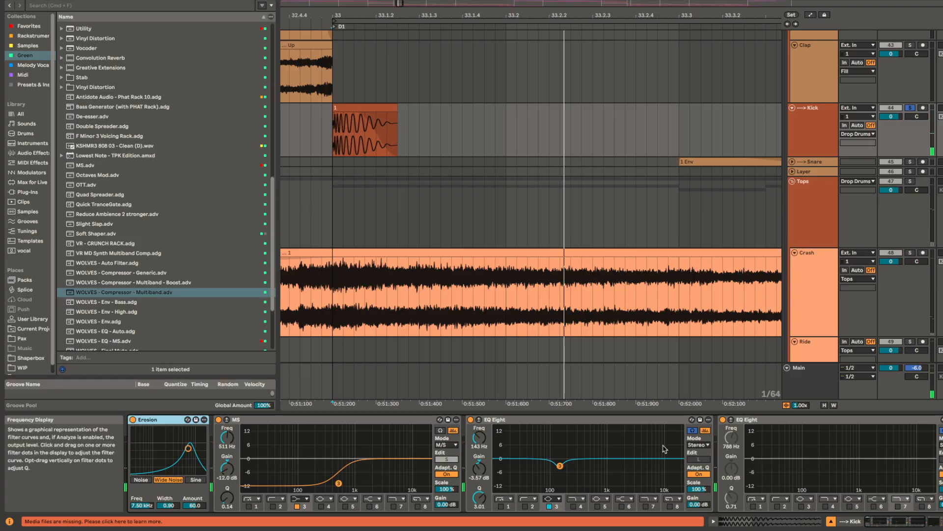
scroll(663, 448, right, 5)
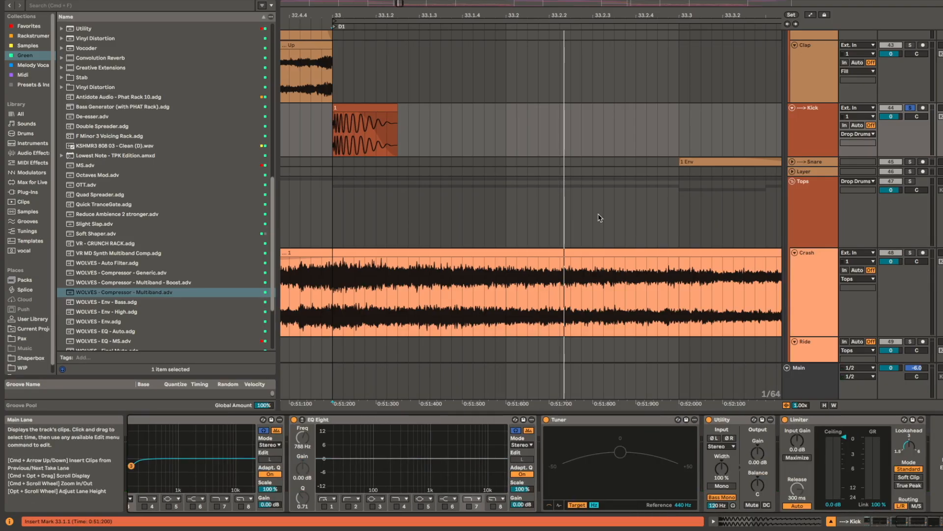
Step: Play the Snare track's 1 Env clip at 33.3 in solo and go through its reverb, EQs, Utility and Limiter
scroll(600, 210, down, 3)
click(649, 161)
key(space)
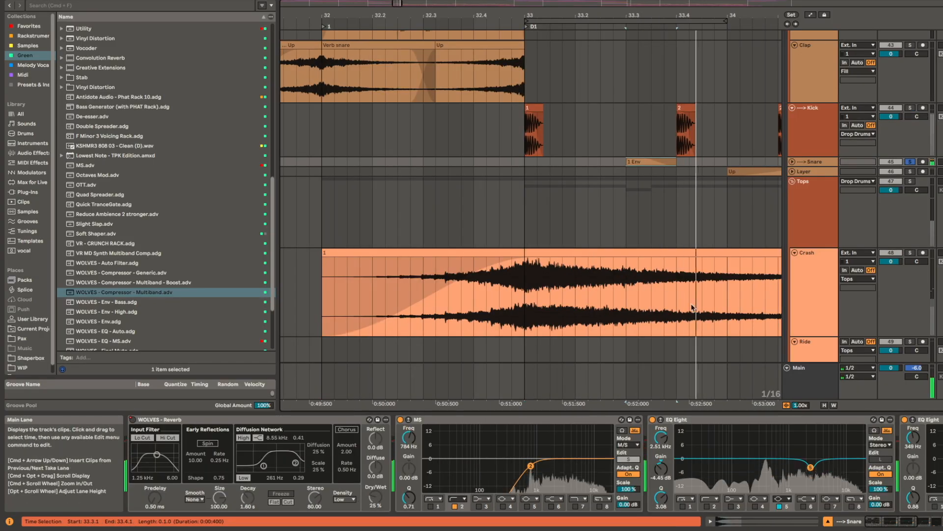
drag(677, 473, 476, 478)
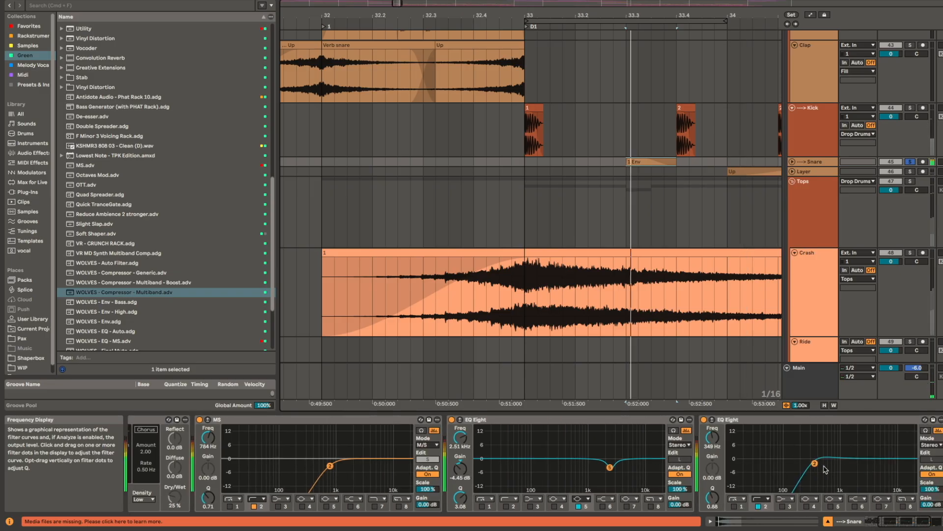
scroll(825, 470, right, 5)
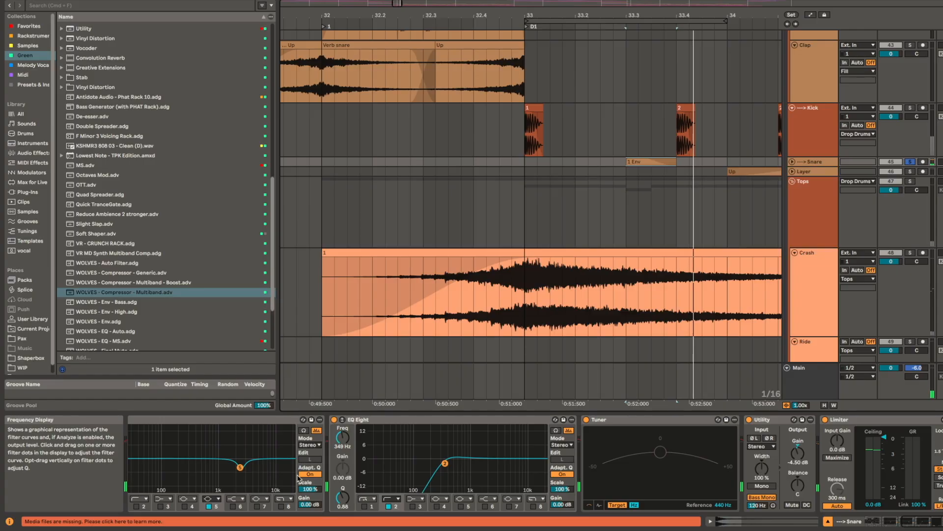
Step: Try boosting the Snare's EQ Eight band 5 by 4.09 dB near 800 Hz, and revert the change
scroll(397, 445, left, 3)
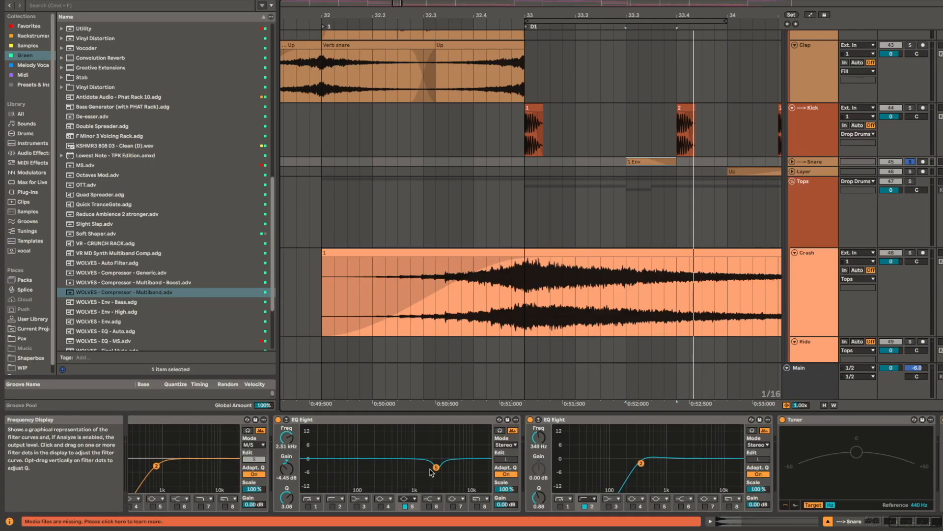
drag(436, 467, 408, 451)
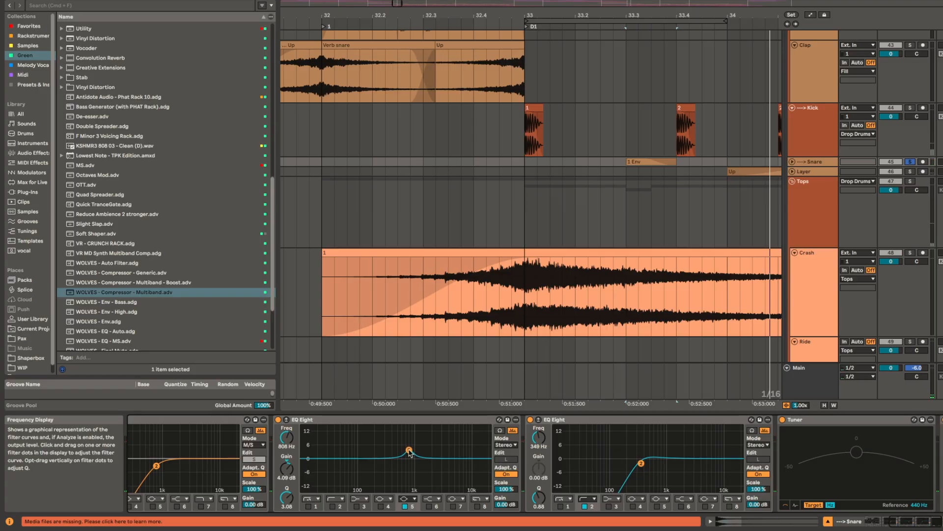
key(space)
key(space)
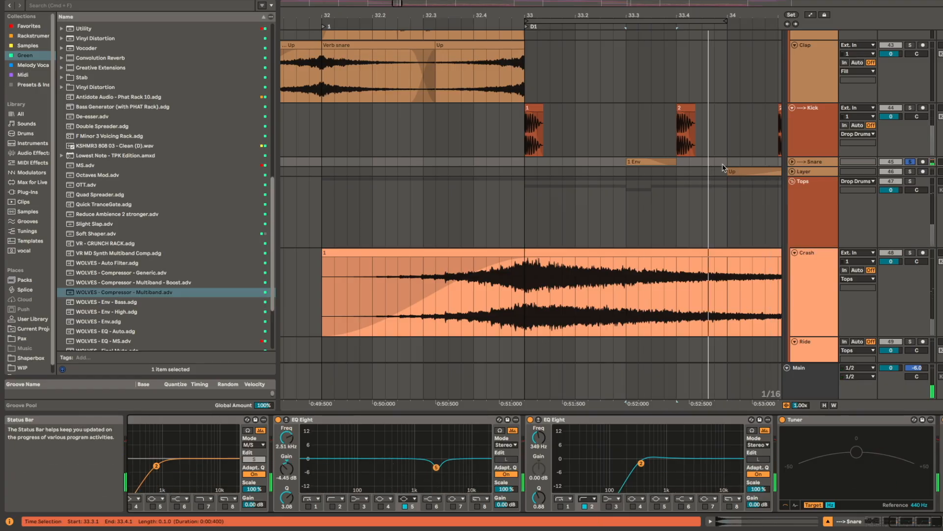
Step: Enlarge the Snare track and select its 2 Env clip at 34.3
scroll(639, 177, right, 5)
key(u)
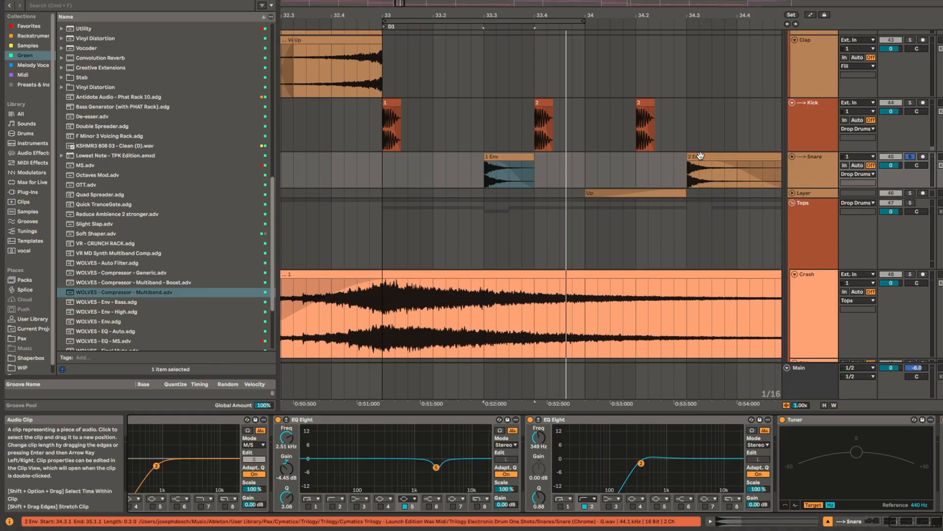
click(697, 157)
scroll(697, 158, right, 3)
super+scroll(572, 186, down, 3)
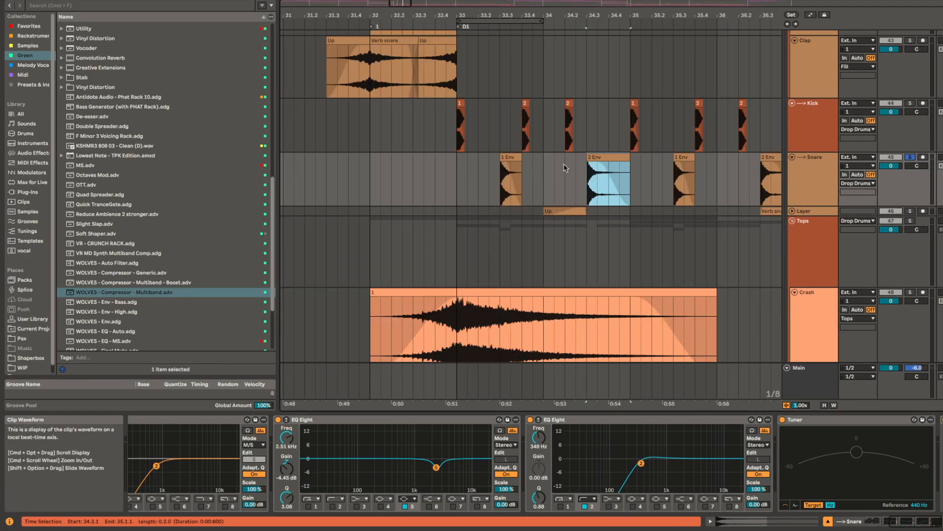
Step: Play the Snare's 2 Env clip at 34.3 in solo and compare it with the 1 Env clip at 33.3
click(602, 156)
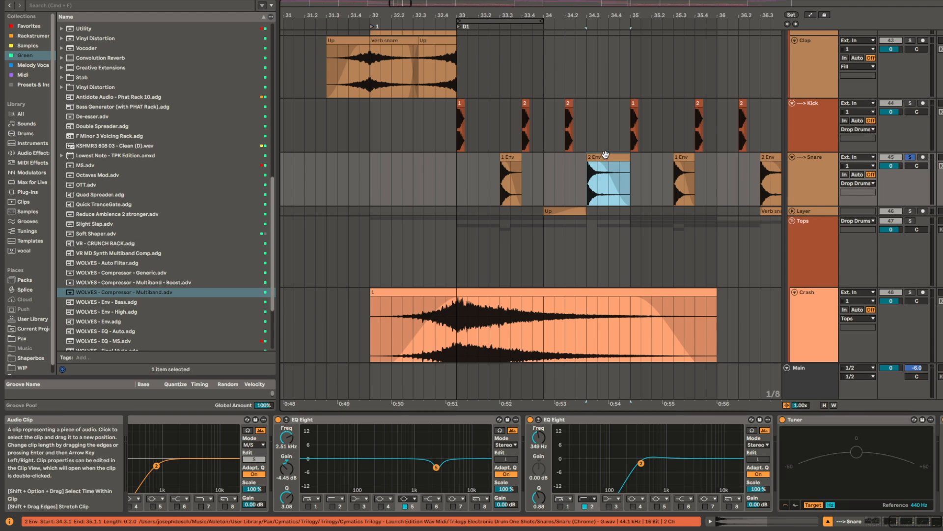
key(space)
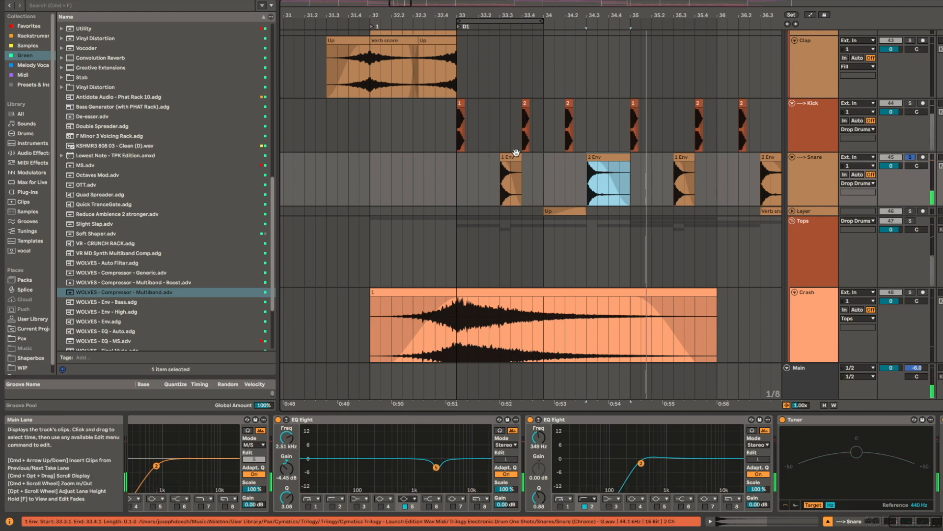
click(509, 156)
click(605, 172)
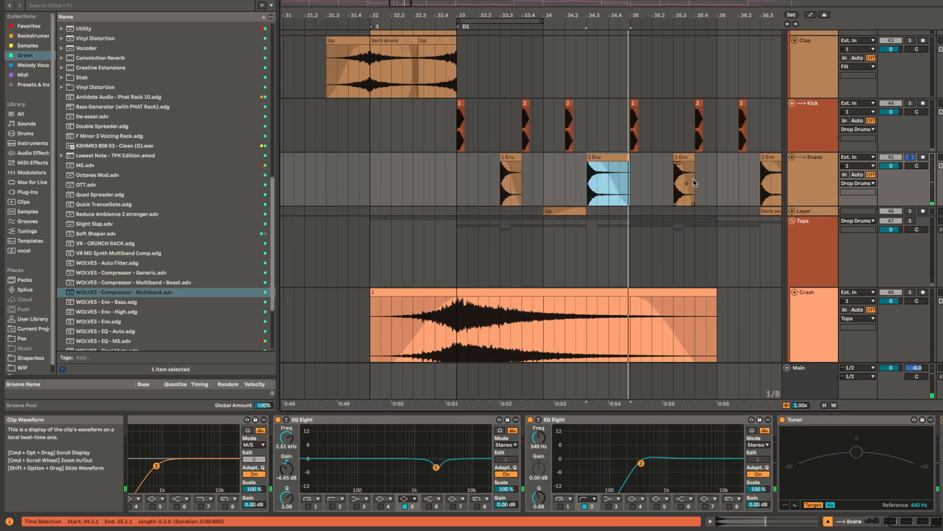
click(607, 157)
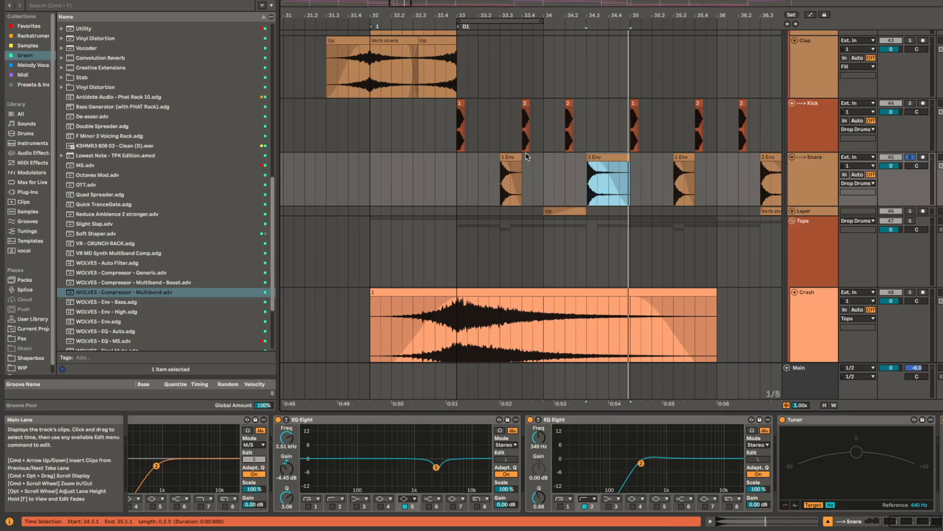
Step: Play the enlarged Layer track's Up clip at bar 34 in solo, alone and with the Snare, and select the Verb snare clip at 36.3
scroll(526, 156, down, 3)
scroll(526, 156, right, 4)
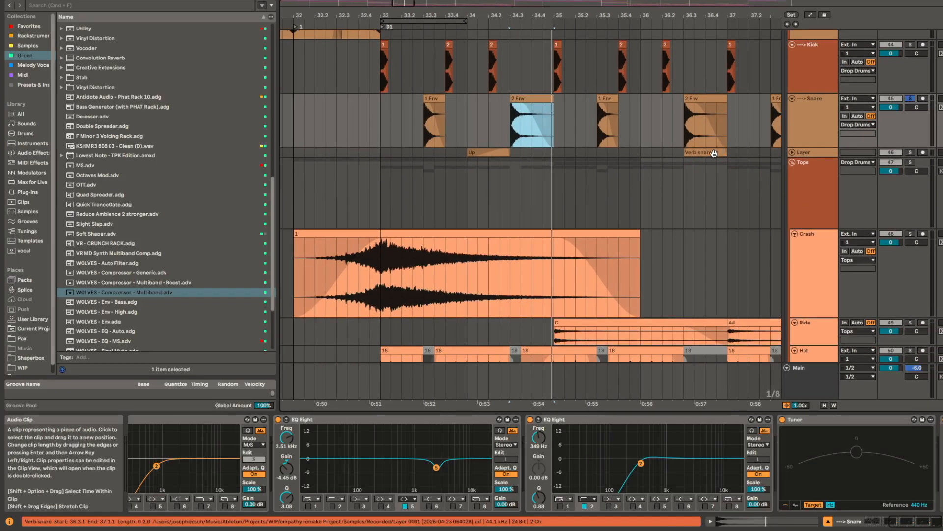
scroll(712, 154, up, 1)
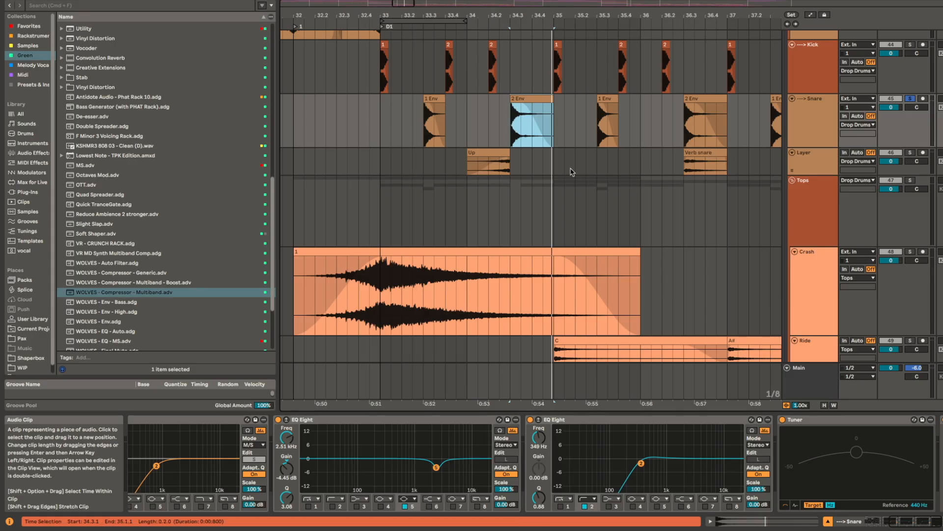
click(499, 153)
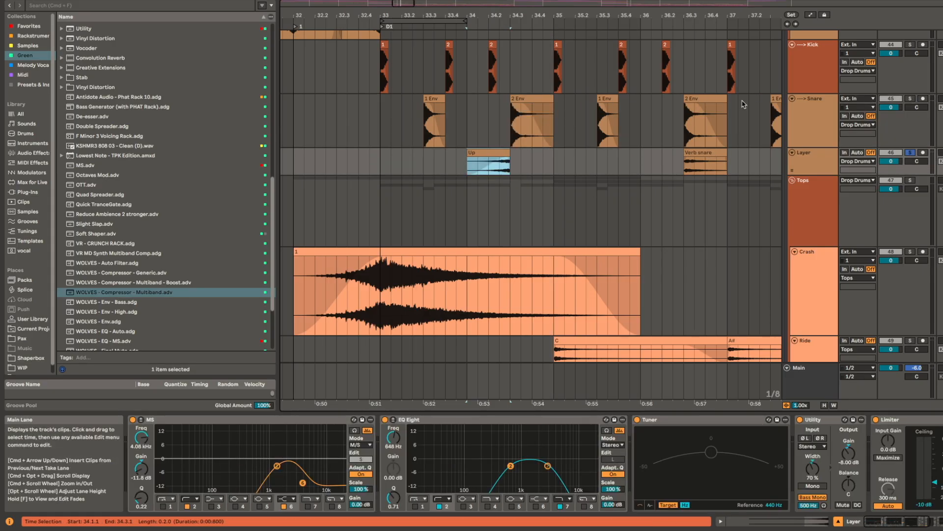
shift+click(805, 137)
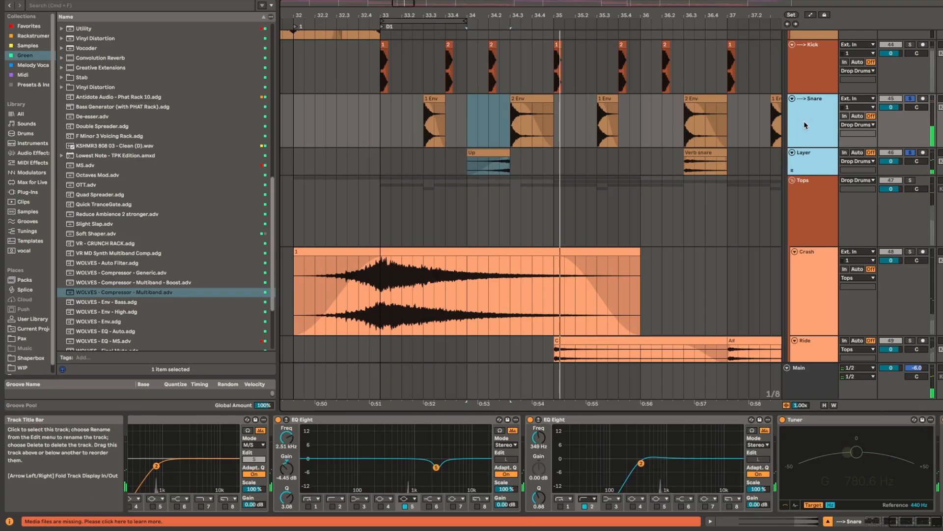
click(576, 173)
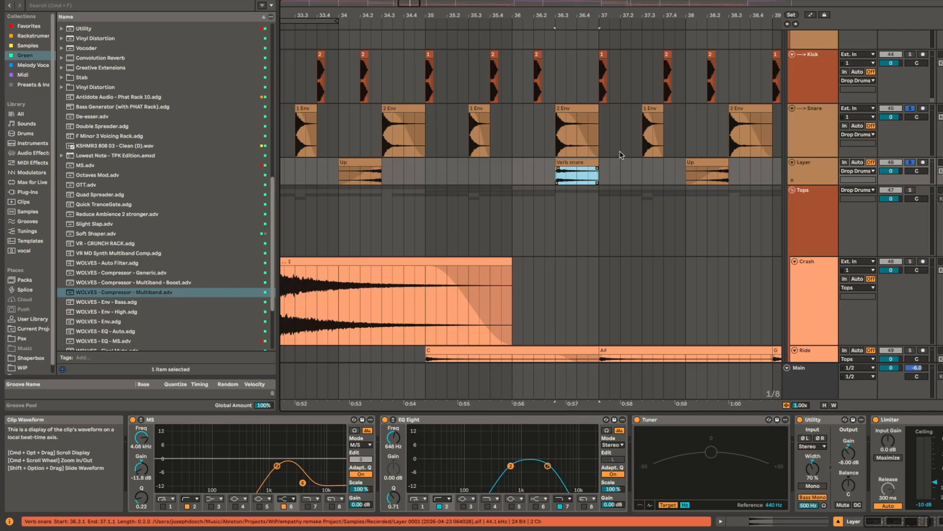
Step: Play the Layer track's Verb snare clip at 36.3 in solo together with the Snare track
key(space)
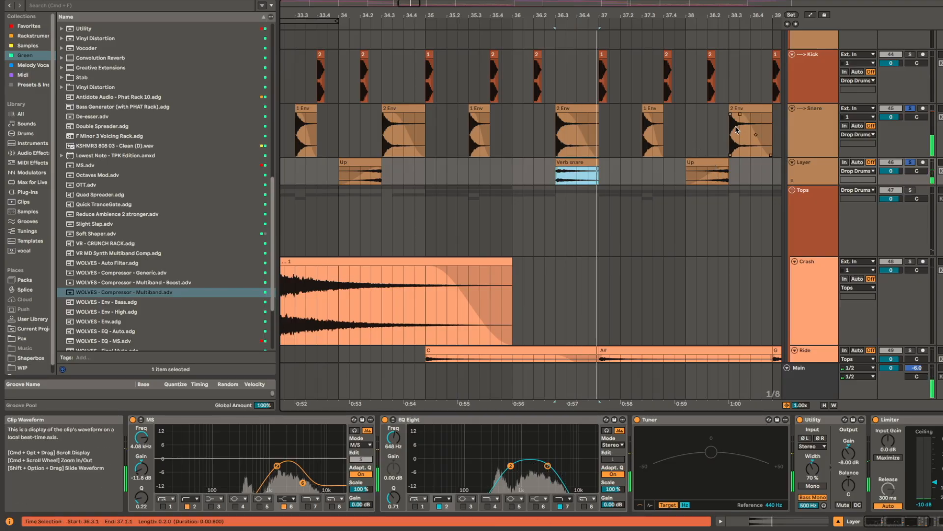
scroll(611, 178, down, 3)
mouse_move(764, 157)
mouse_down()
mouse_move(529, 148)
mouse_move(547, 152)
mouse_move(453, 197)
mouse_move(535, 143)
mouse_move(768, 140)
mouse_up()
Step: Play the Delay Verb track's clip at bar 33 in solo and inspect its Delay Reverb rack and Follow, Delay and Reverb devices
scroll(491, 158, down, 6)
scroll(471, 176, down, 5)
scroll(462, 192, down, 10)
scroll(471, 287, down, 4)
scroll(469, 215, up, 4)
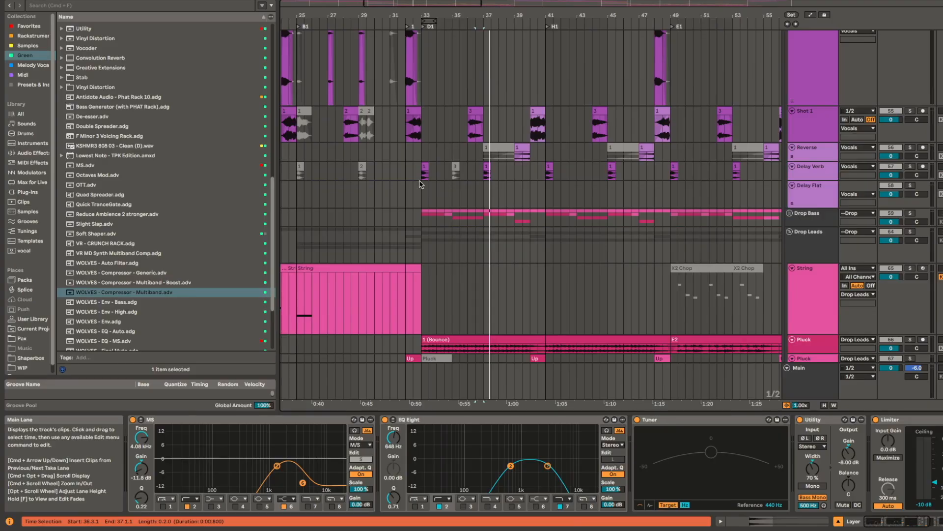
click(425, 175)
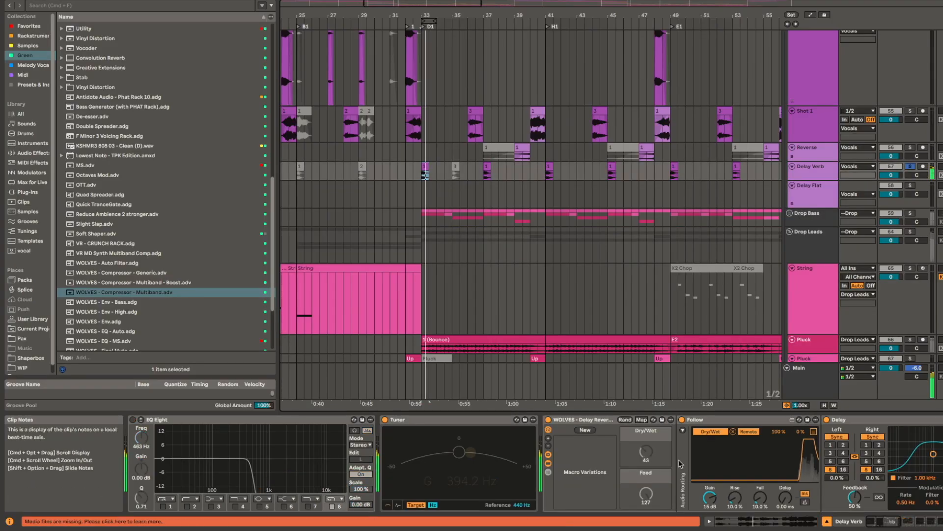
scroll(681, 463, right, 5)
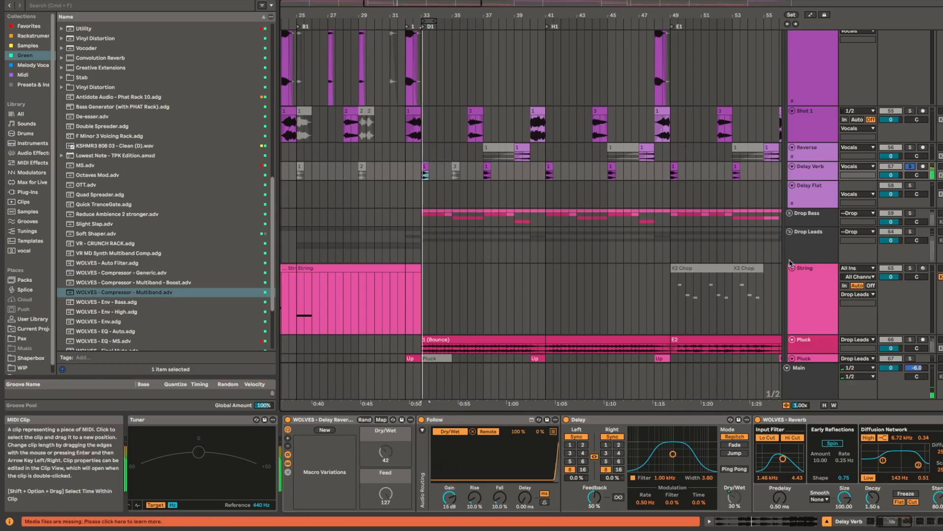
Step: Play the Reverse clip at bar 39 in solo, followed by the Shot 1 clip at bar 40 in solo
click(522, 146)
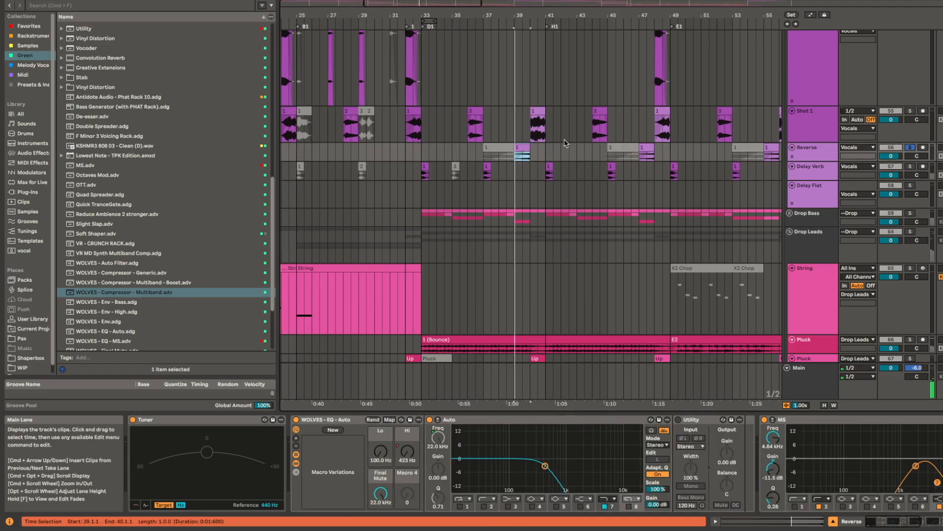
click(541, 129)
key(space)
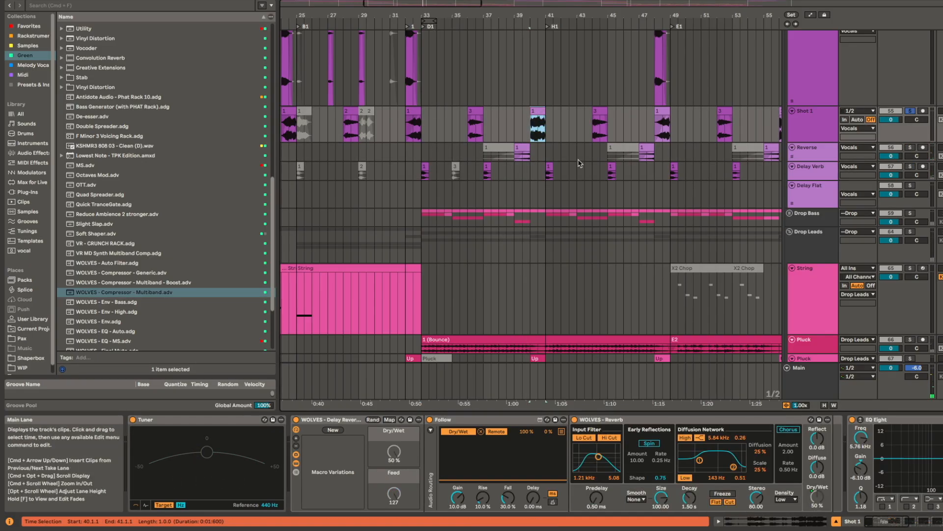
Step: Play bars 39 to 41 of the Shot 1 and Reverse tracks soloed together, and reselect the Reverse clip
shift+click(525, 147)
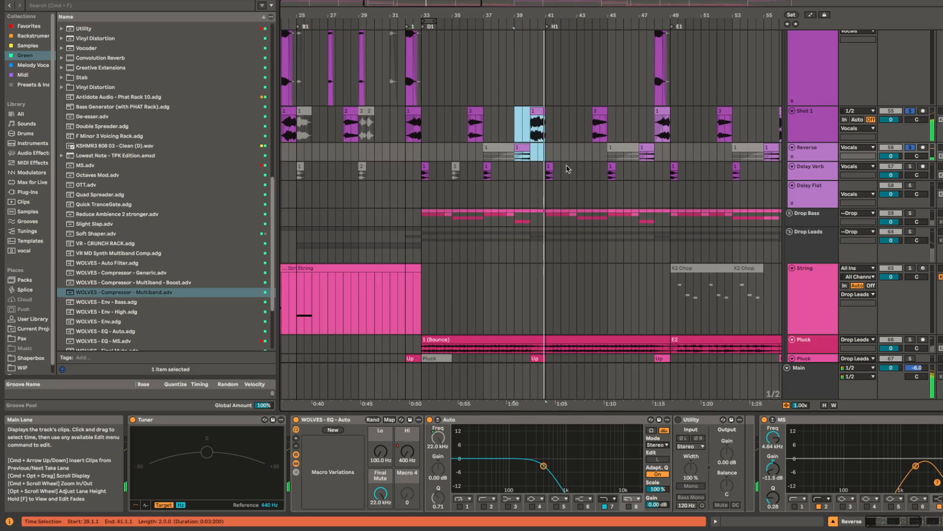
click(557, 153)
key(space)
click(521, 147)
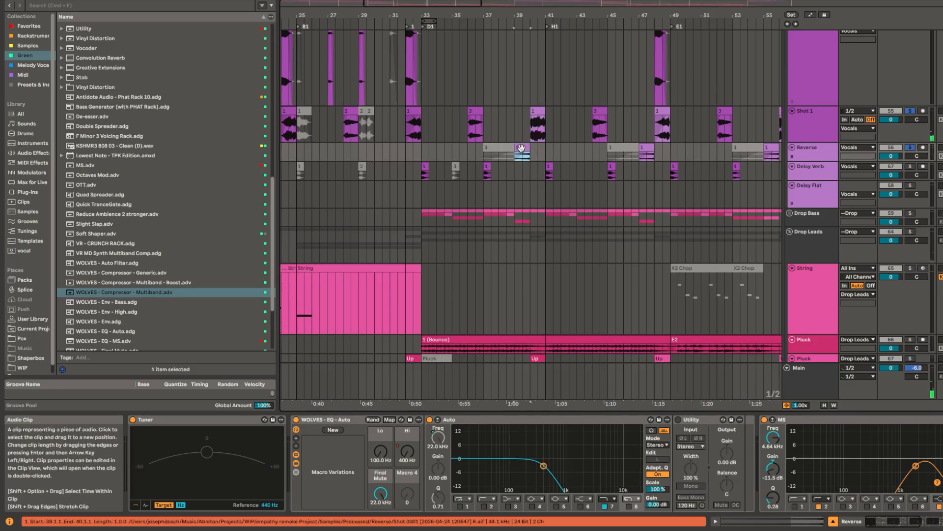
Step: Play the Drop Leads group in solo from bar 33 and enlarge its Pluck and Chord tracks
scroll(499, 199, down, 3)
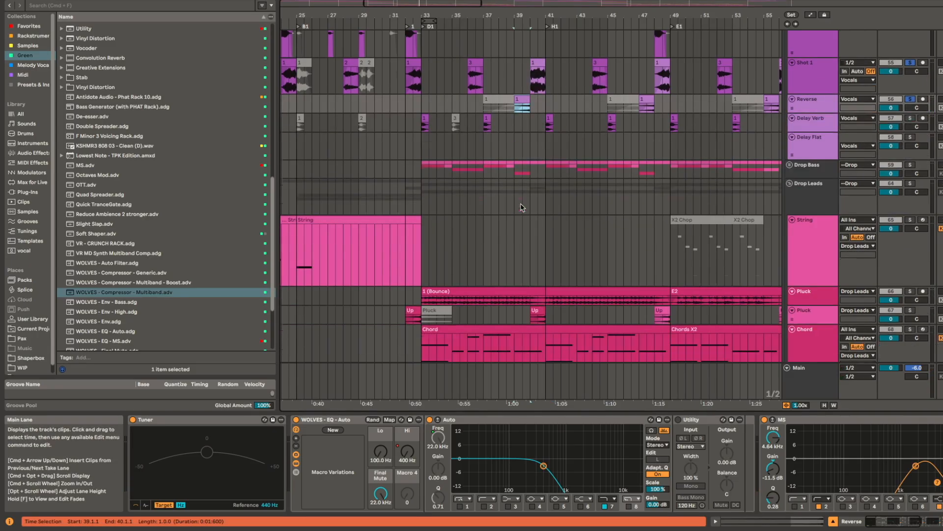
click(423, 175)
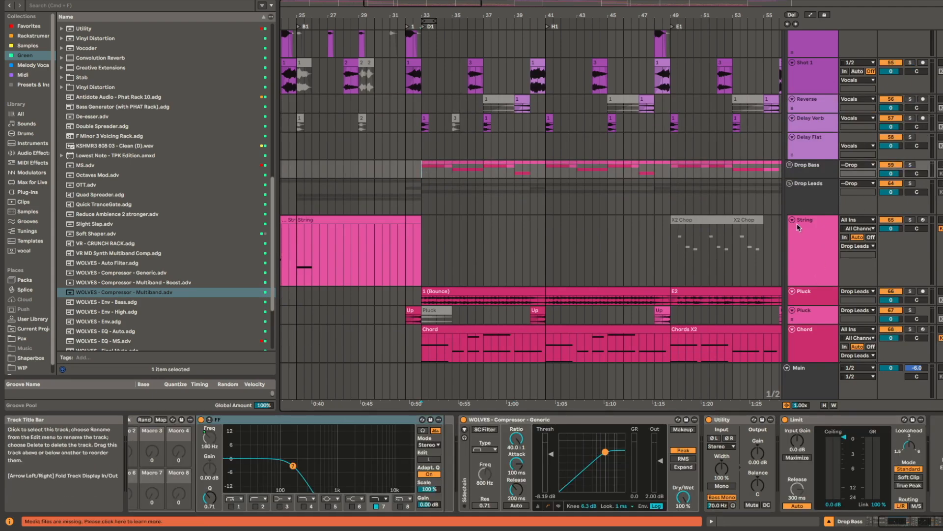
click(812, 195)
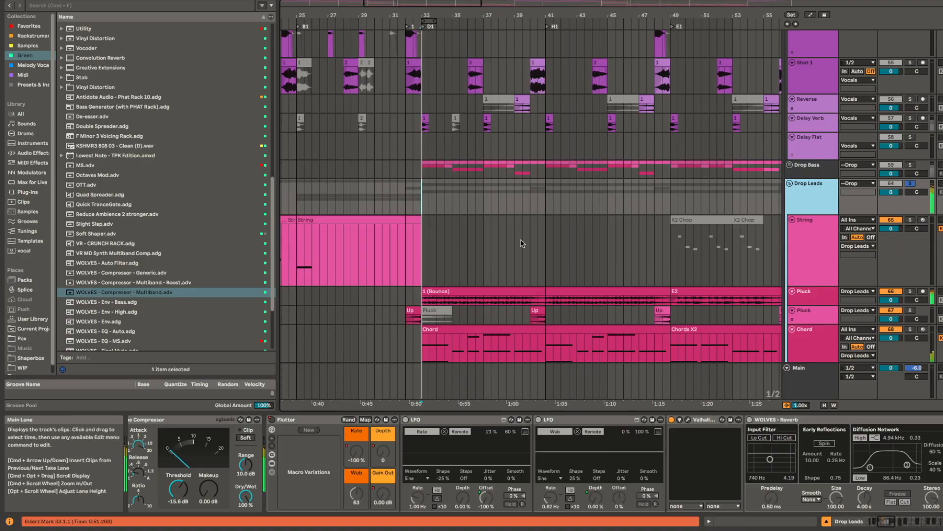
scroll(440, 297, down, 7)
scroll(632, 190, up, 5)
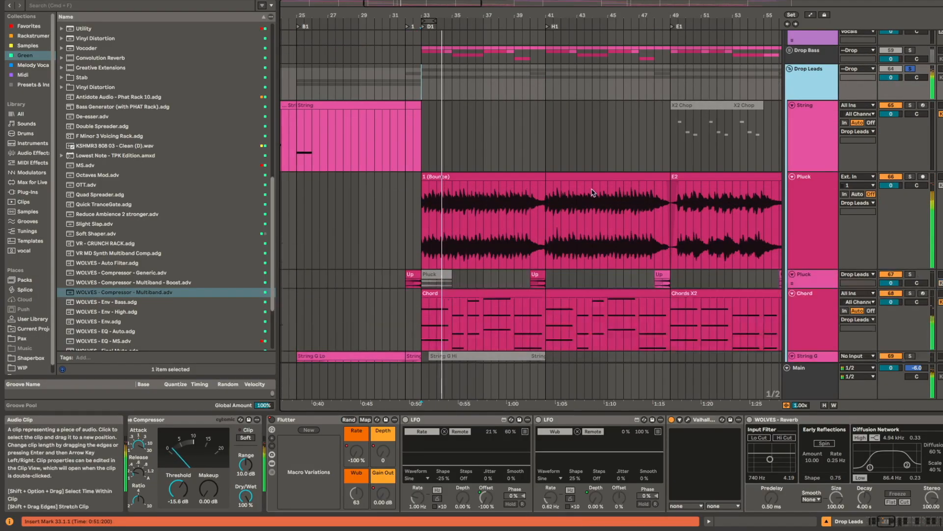
Step: Play the Pluck track's 1 (Bounce) clip in solo from bar 33 and inspect its EQ, Pan LR and Utility devices
click(518, 175)
key(s)
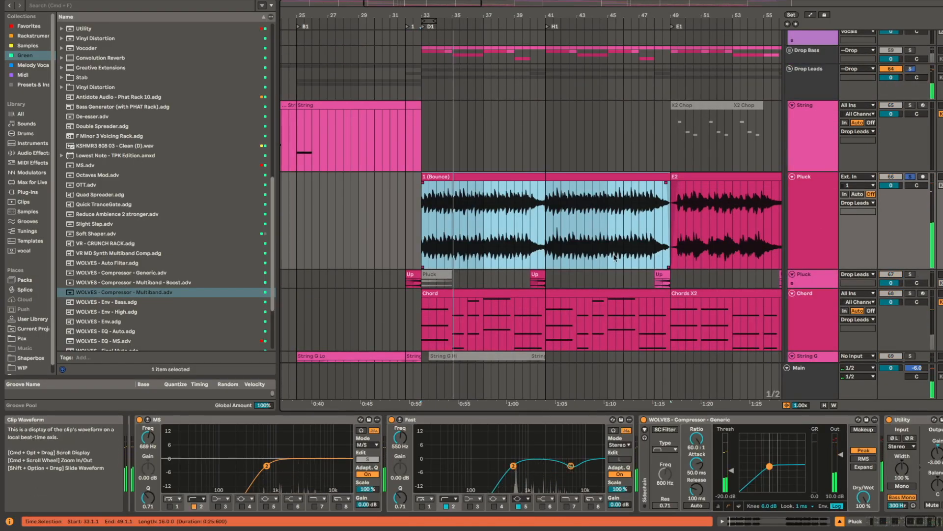
scroll(425, 225, up, 8)
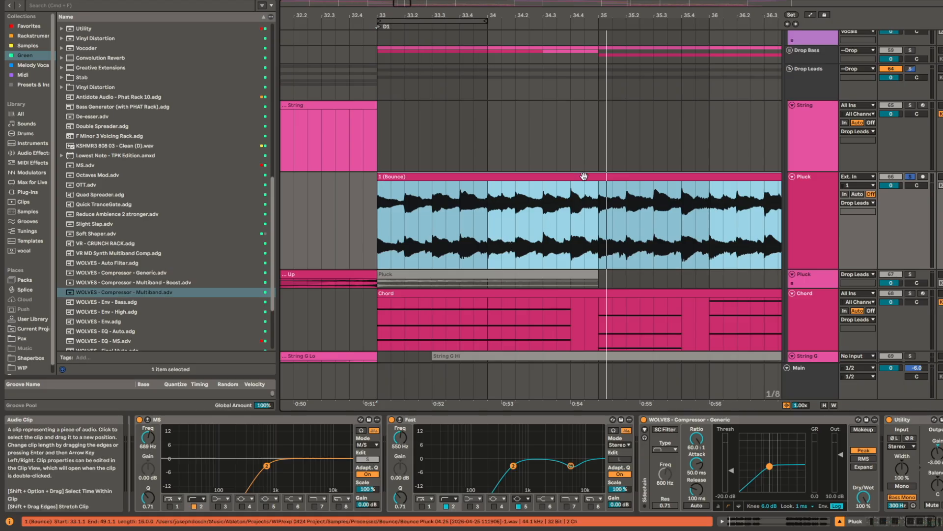
drag(471, 438, 800, 439)
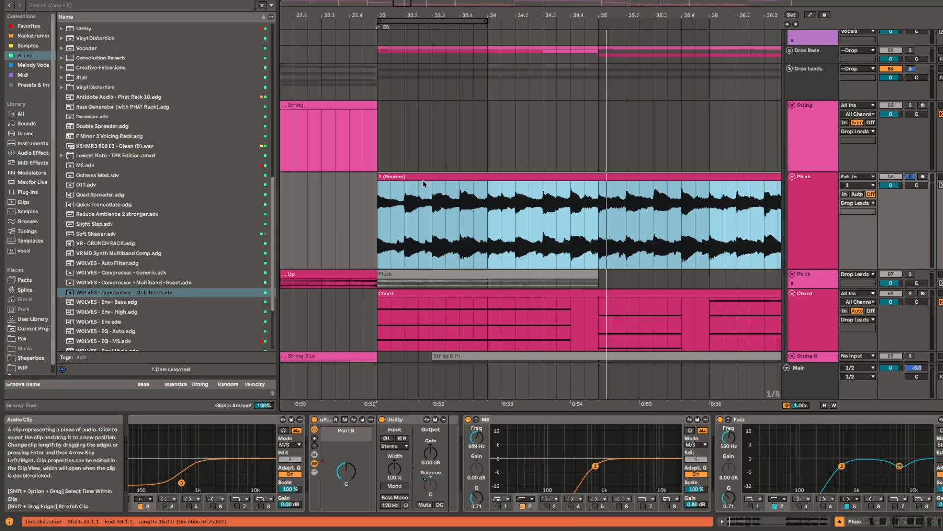
key(s)
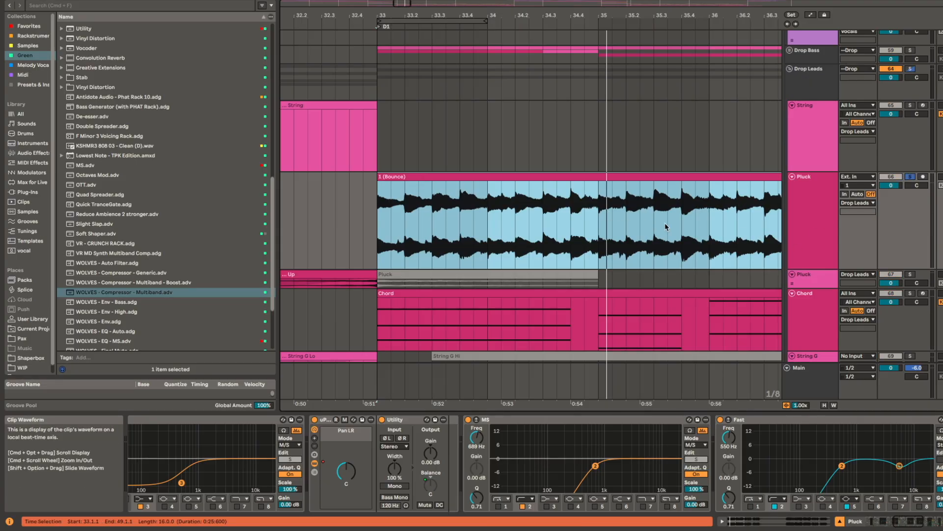
key(space)
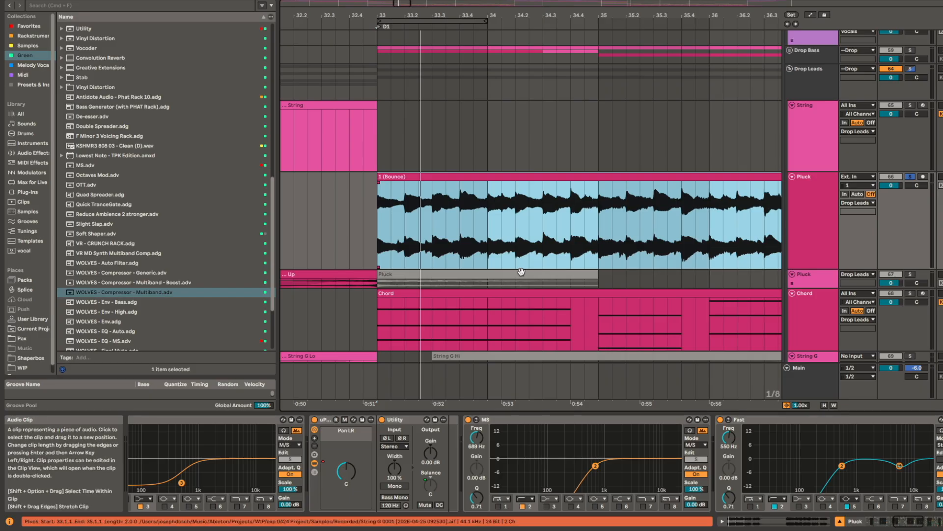
Step: Enlarge the second Pluck track and play its Up clip at bar 32 in solo
scroll(489, 281, up, 3)
scroll(485, 280, down, 2)
scroll(484, 280, left, 2)
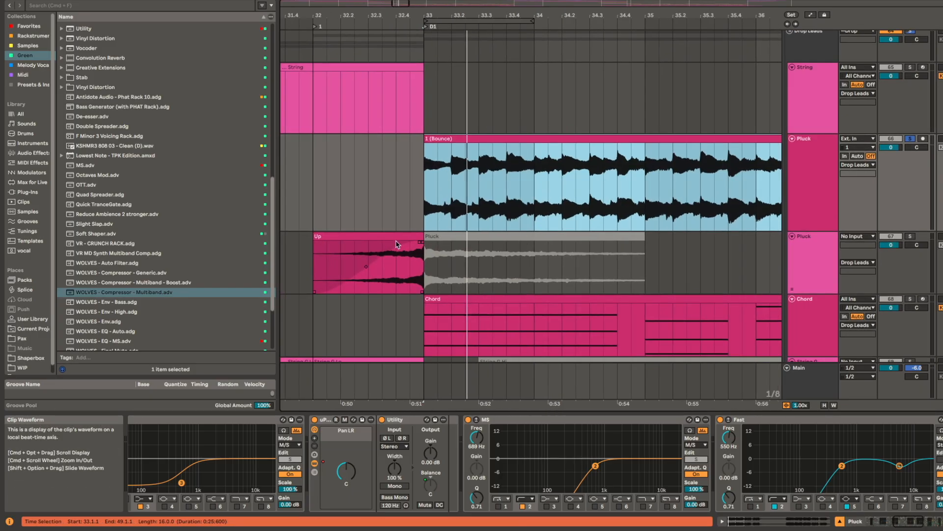
click(397, 244)
key(s)
key(space)
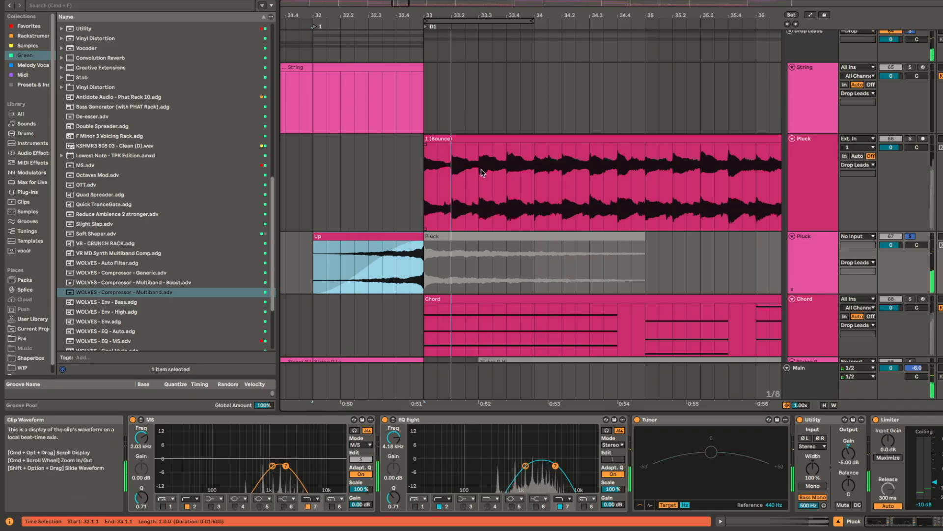
Step: Play the Chord track's Chord clip from bar 33 in solo
click(584, 298)
key(space)
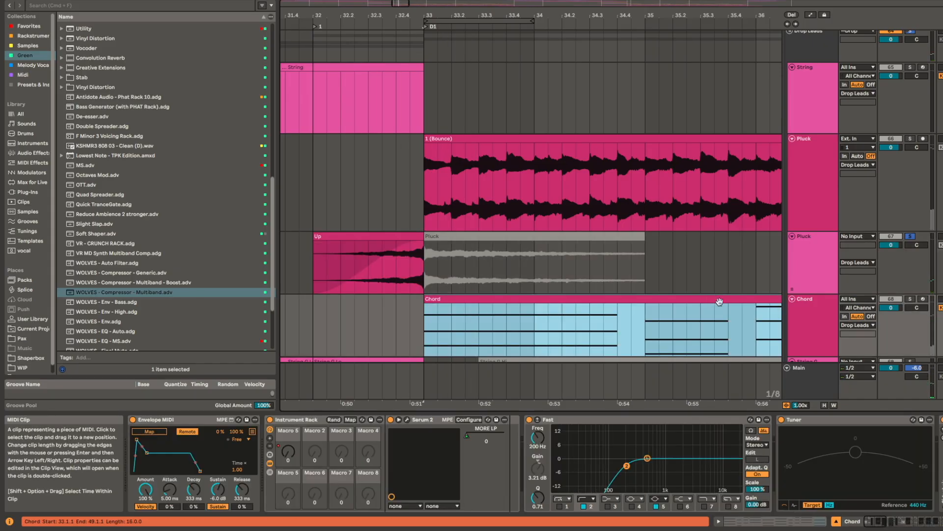
drag(728, 300, 644, 217)
key(s)
key(space)
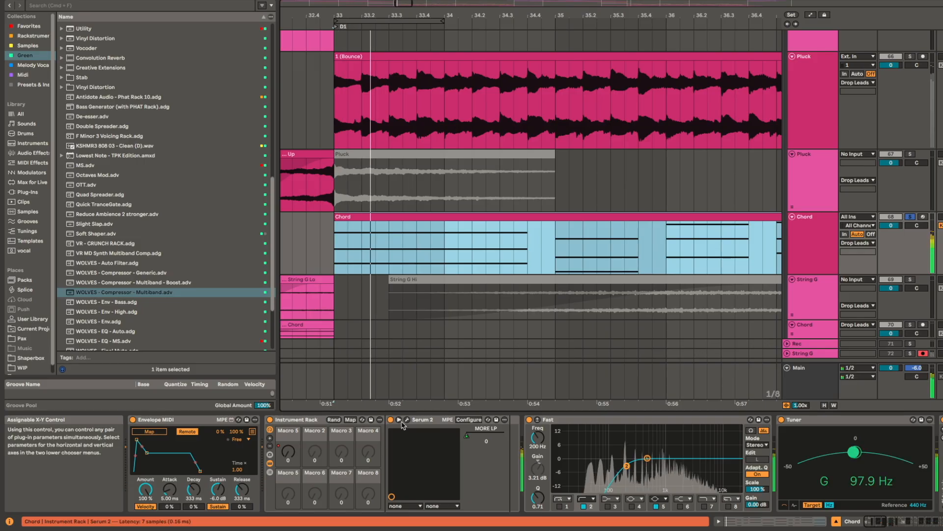
Step: Open the Chord track's Serum 2 window, inspect the oscillators of its favorite pluck moon pad preset, and close it
click(417, 425)
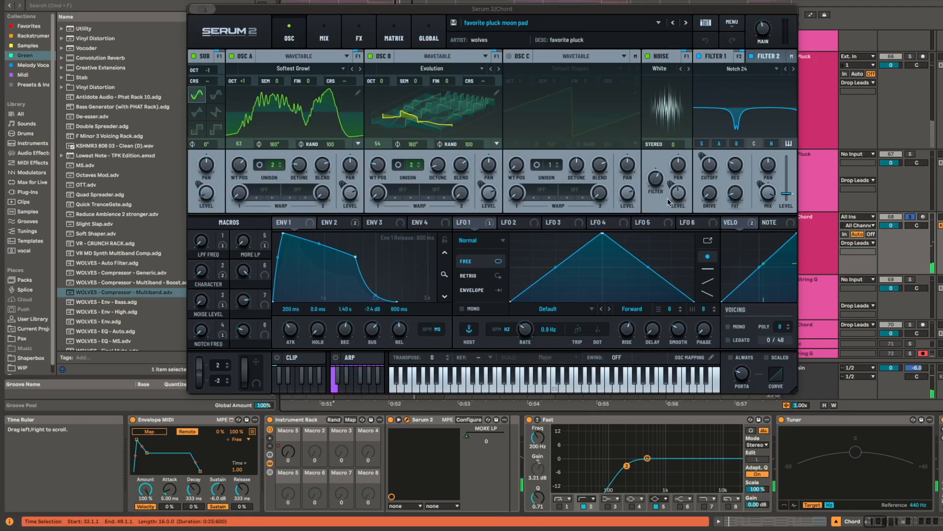
drag(582, 12, 673, 15)
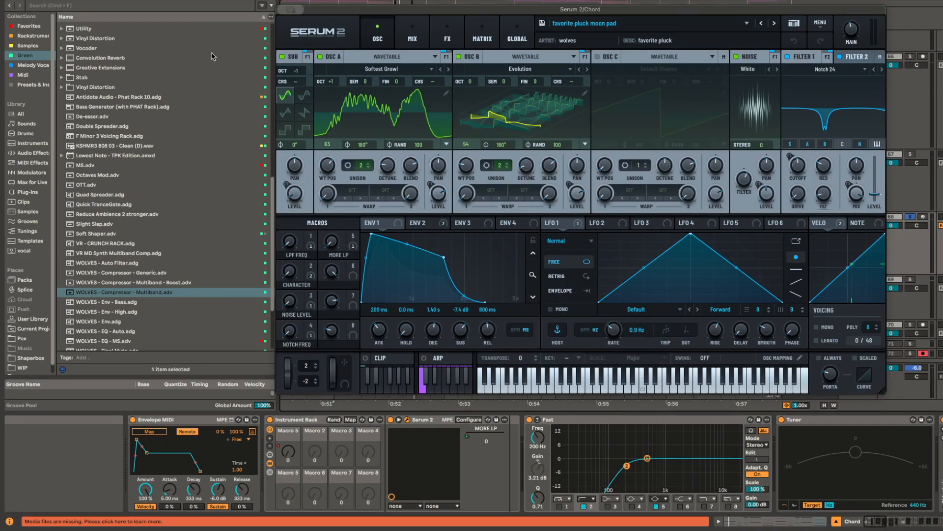
click(464, 97)
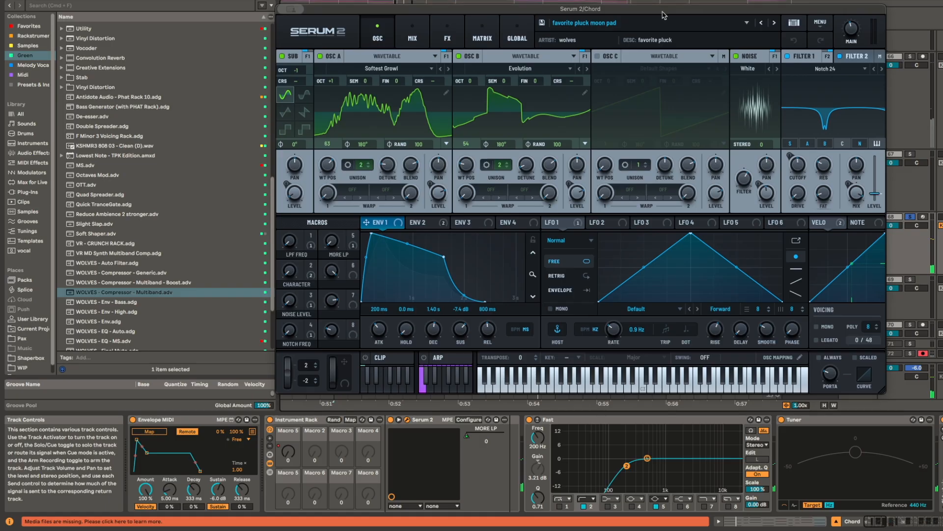
drag(662, 15, 685, 19)
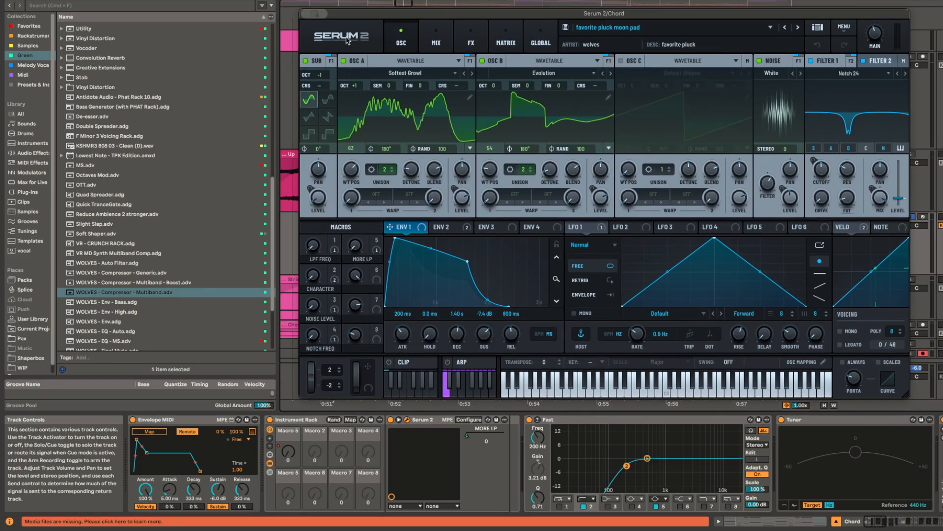
key(super+w)
Step: View the Drop Leads clips across bars 33 to 49 and select the empty String G lane around bar 44
scroll(568, 233, down, 5)
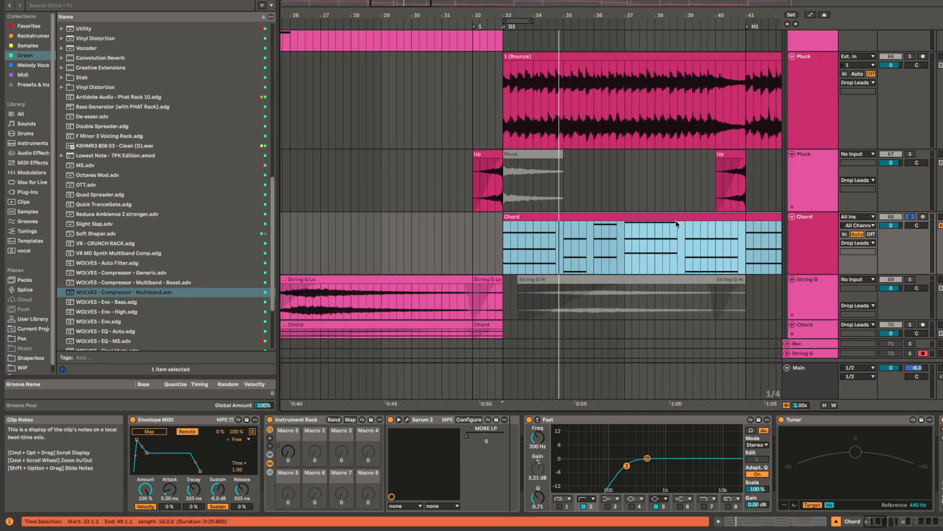
scroll(585, 220, right, 3)
scroll(524, 280, down, 2)
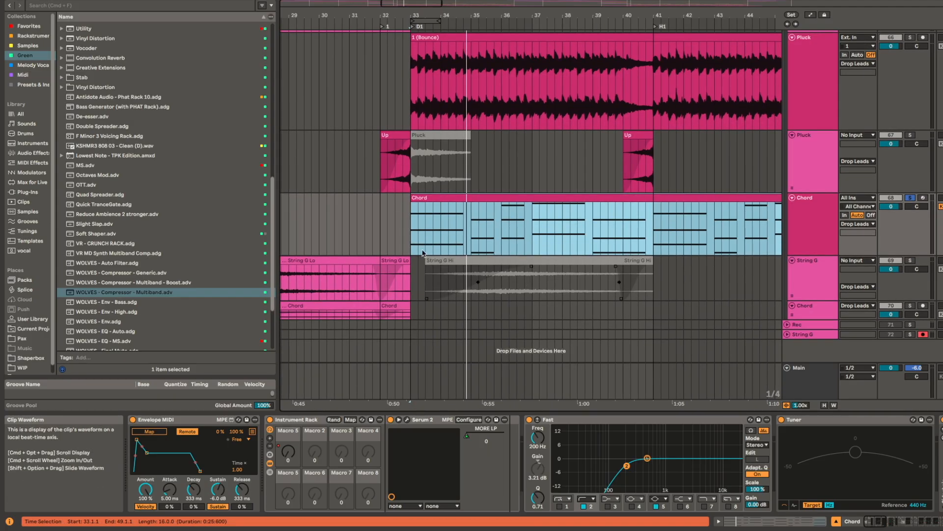
scroll(443, 251, down, 3)
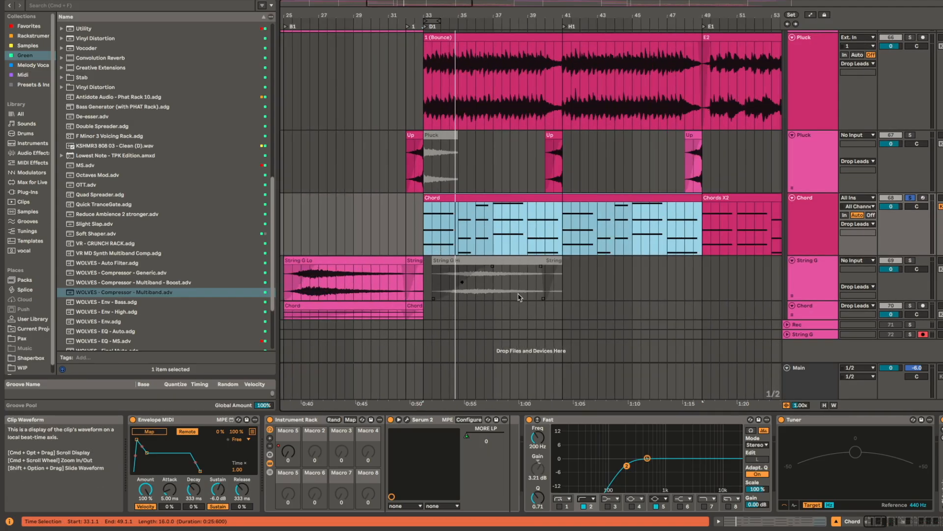
click(625, 276)
Step: Unfold the Drop Bass group and play the G1 track's first G clip at bar 33 in solo
scroll(662, 255, up, 5)
scroll(661, 255, right, 2)
scroll(575, 166, up, 2)
scroll(575, 166, left, 1)
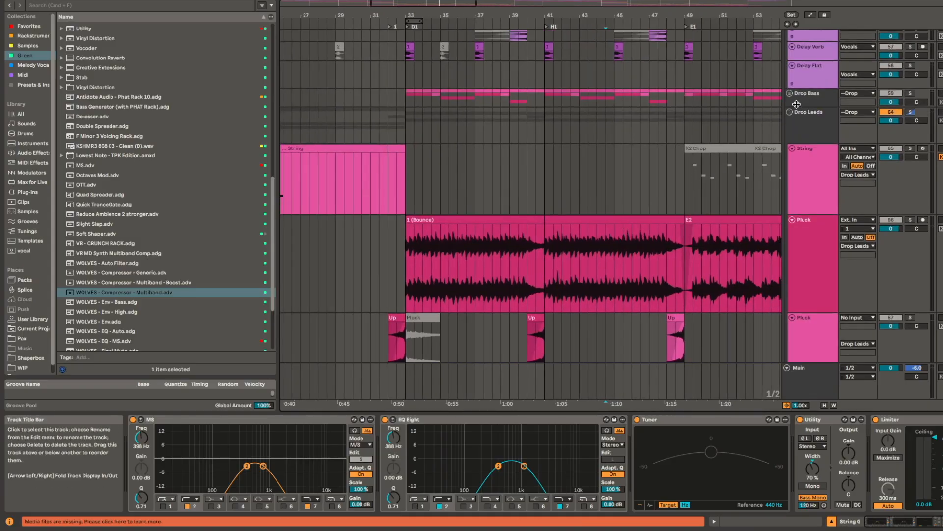
scroll(424, 138, up, 3)
scroll(423, 139, up, 3)
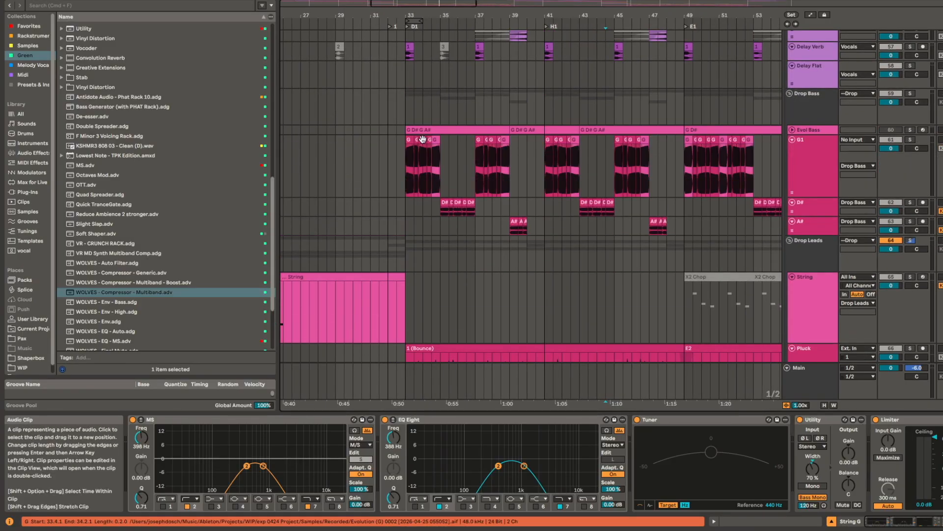
click(408, 139)
key(space)
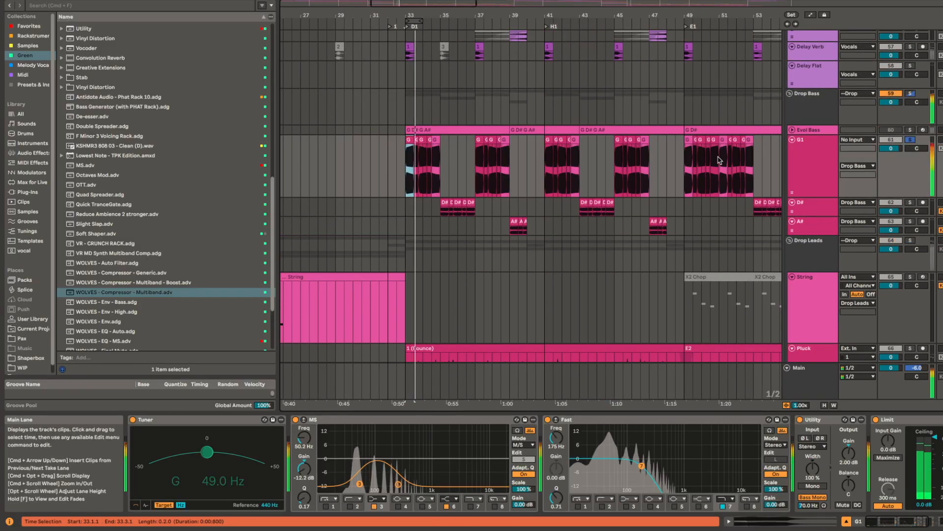
Step: Turn off the Sub and Osc A oscillators in the Chord track's Serum 2 and close the plug-in window
scroll(465, 285, down, 5)
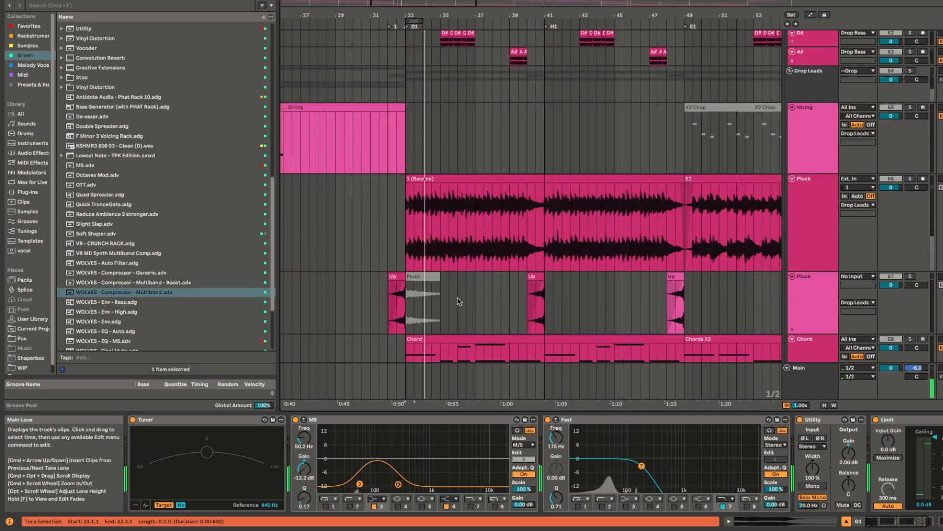
click(442, 337)
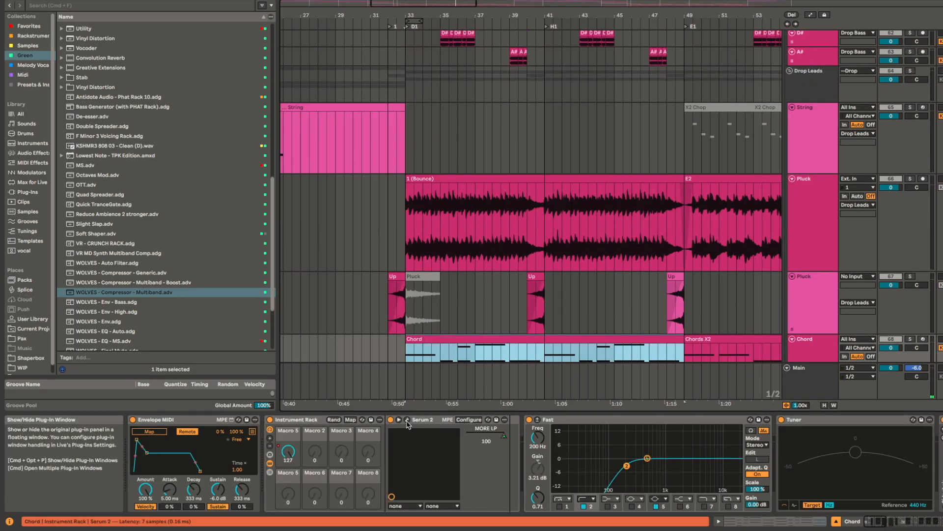
click(415, 419)
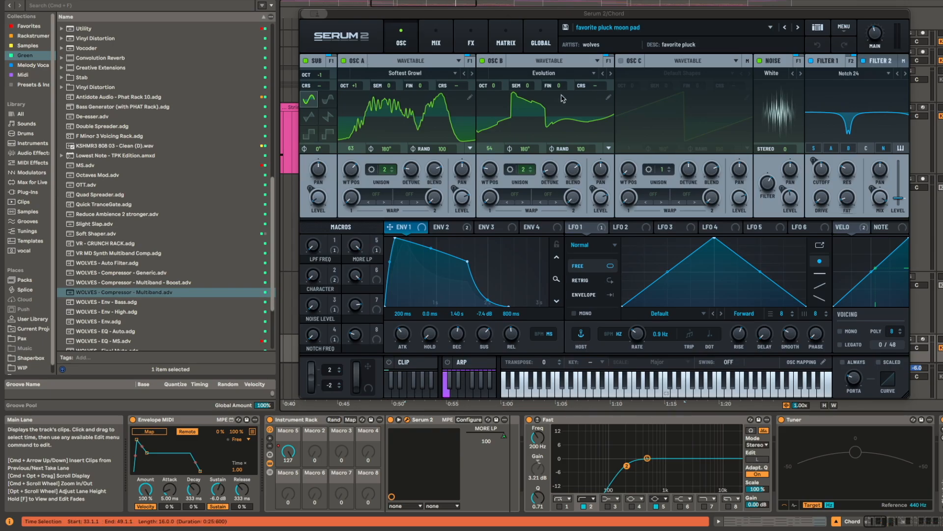
click(343, 61)
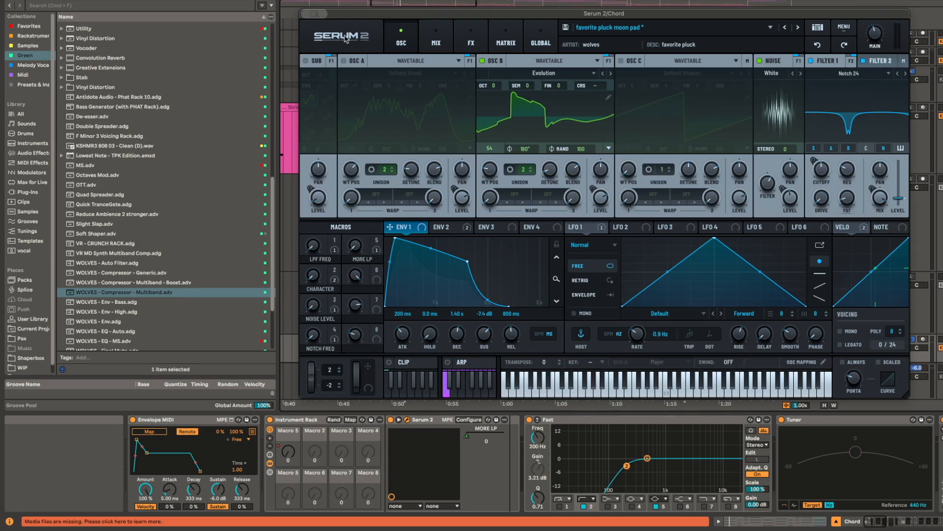
key(super+w)
Step: Replay the G1 bass clips in solo from bar 33 with the timeline enlarged around the D1 drop
scroll(547, 181, up, 6)
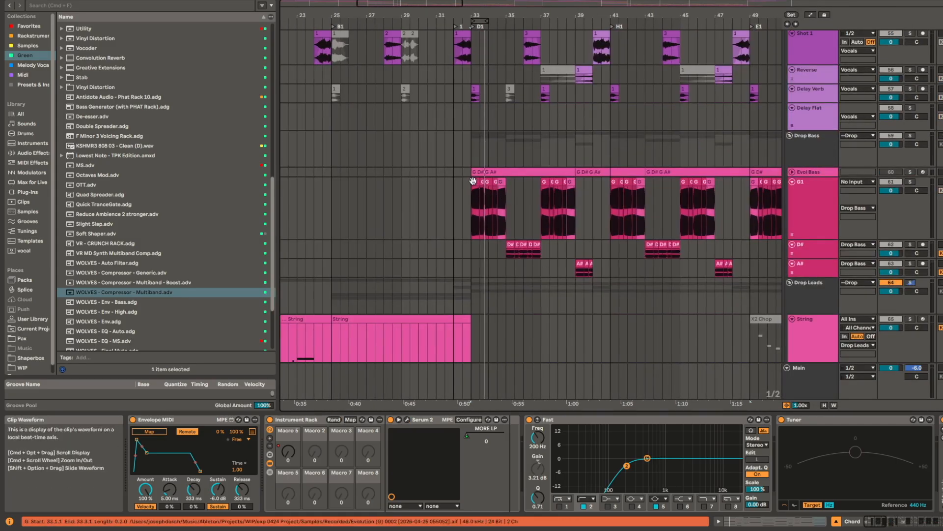
click(473, 182)
key(s)
key(space)
scroll(507, 219, up, 5)
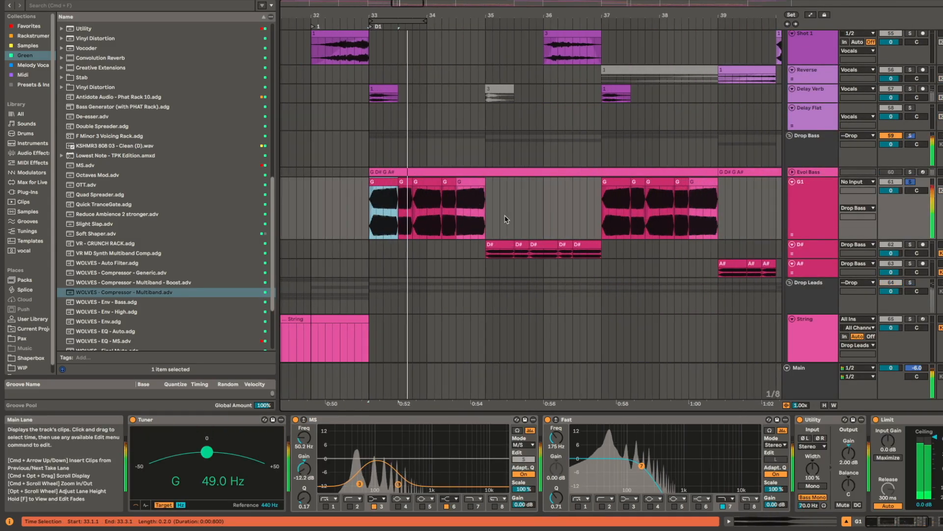
Step: Enlarge the D# bass track, play its D# clip at bar 35 in solo, and inspect its EQ and Utility chain
scroll(511, 250, up, 5)
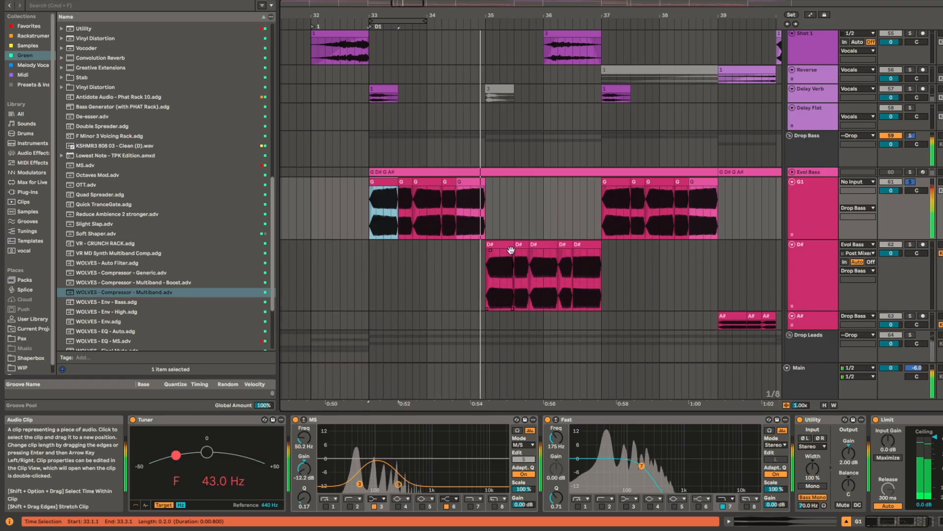
click(511, 251)
key(s)
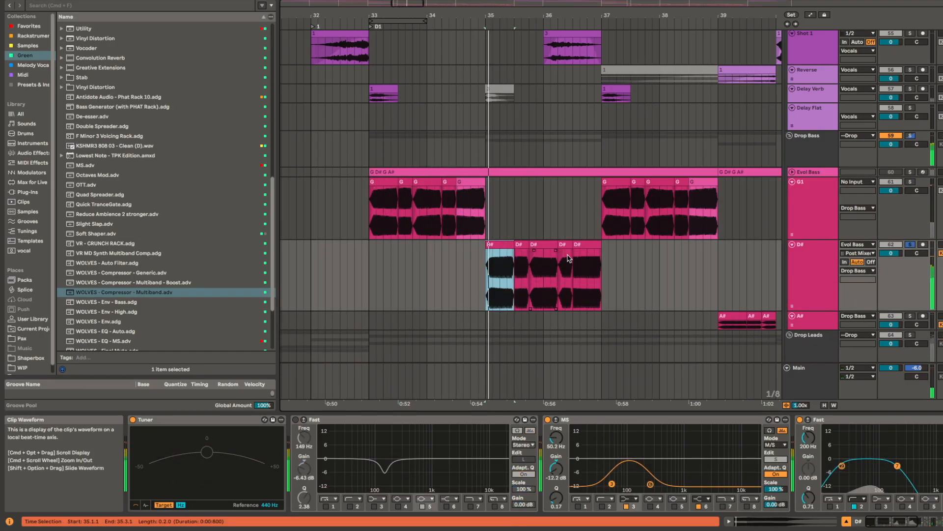
scroll(750, 473, right, 5)
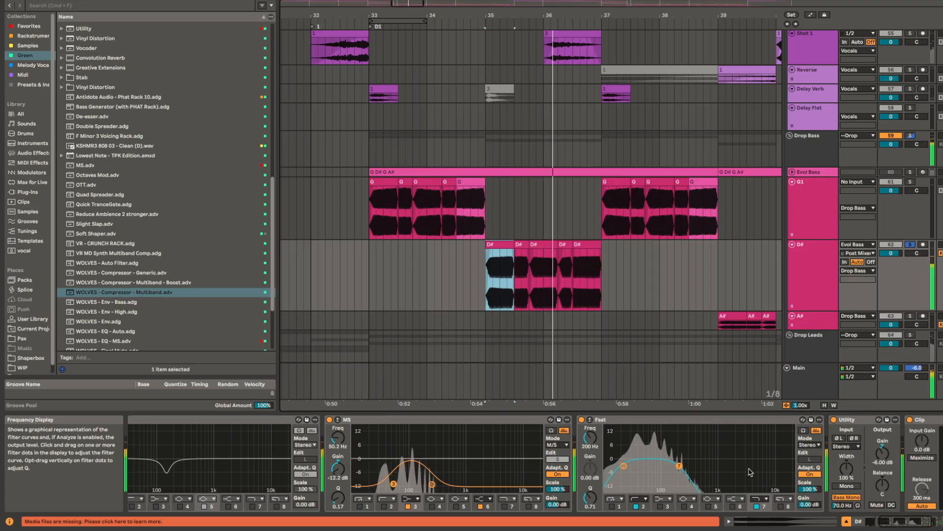
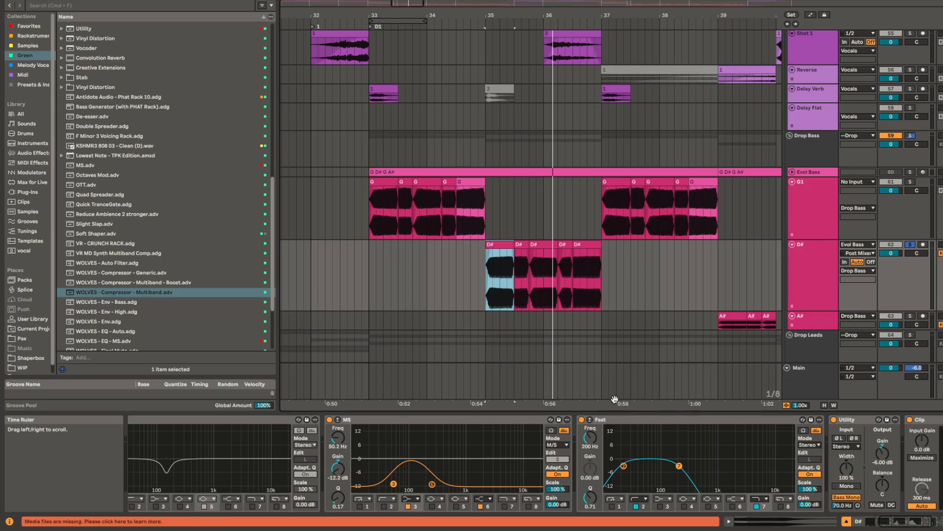
Step: Play the D# bass in solo while examining the Fast EQ's spectrum in the expanded display, and collapse it
key(space)
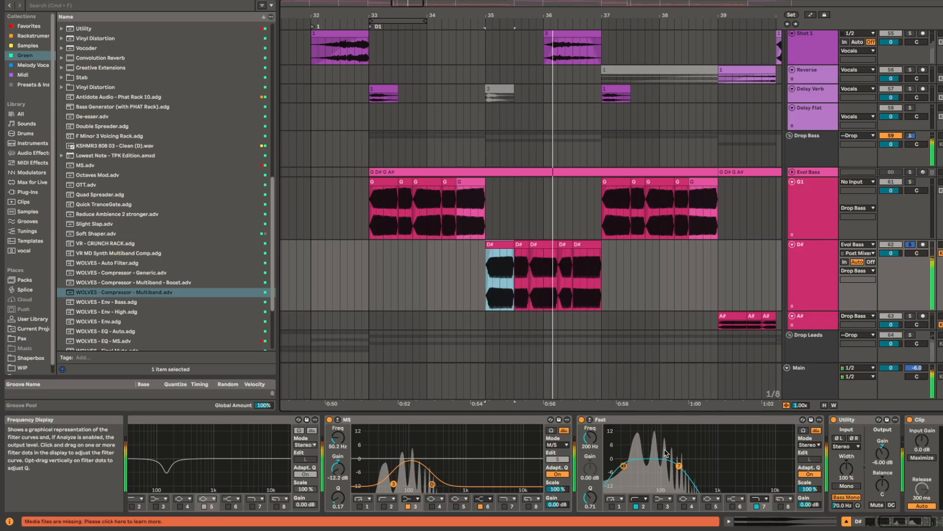
double_click(652, 446)
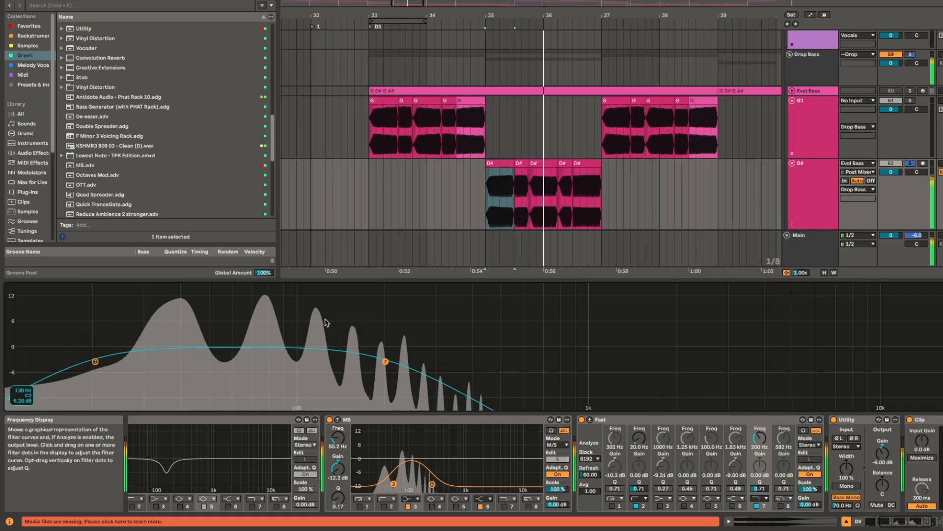
key(space)
key(space)
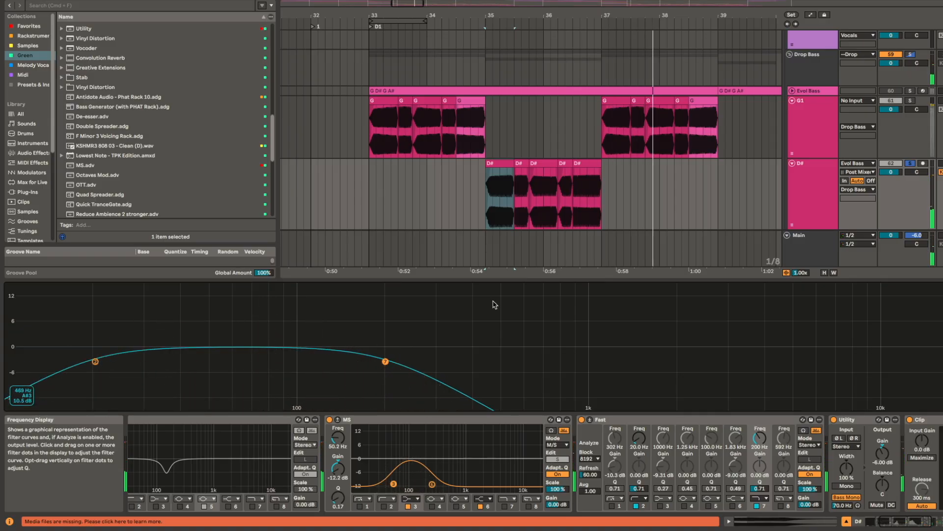
double_click(559, 304)
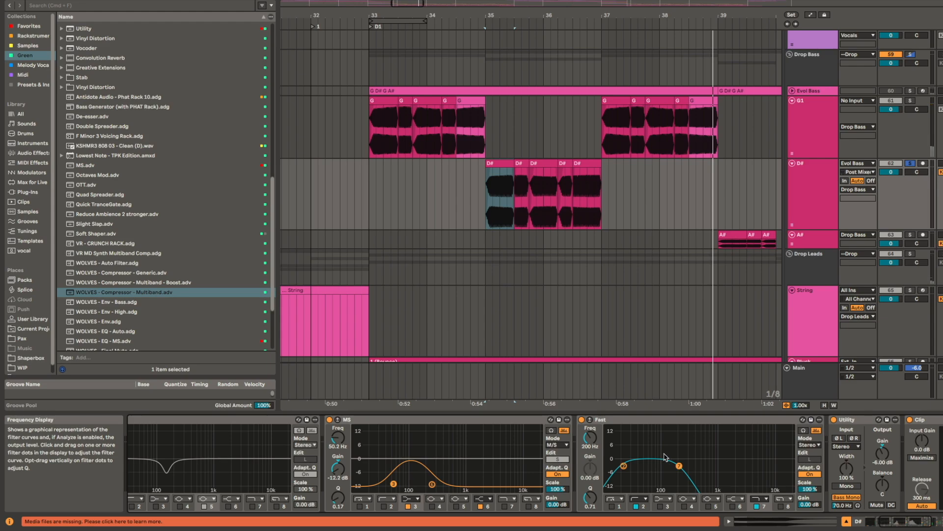
Step: Replay the D# clip at bar 35 in solo while watching the Fast EQ's filter curve
click(500, 163)
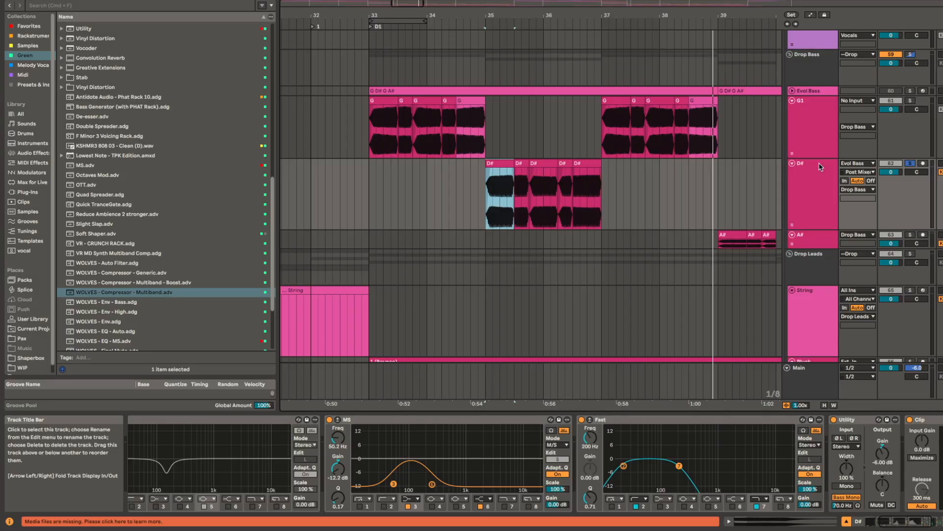
key(space)
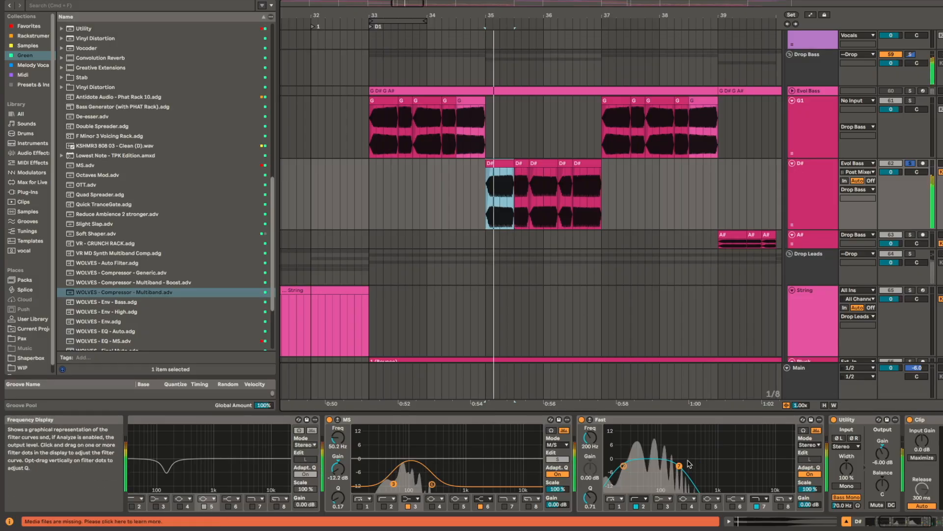
key(space)
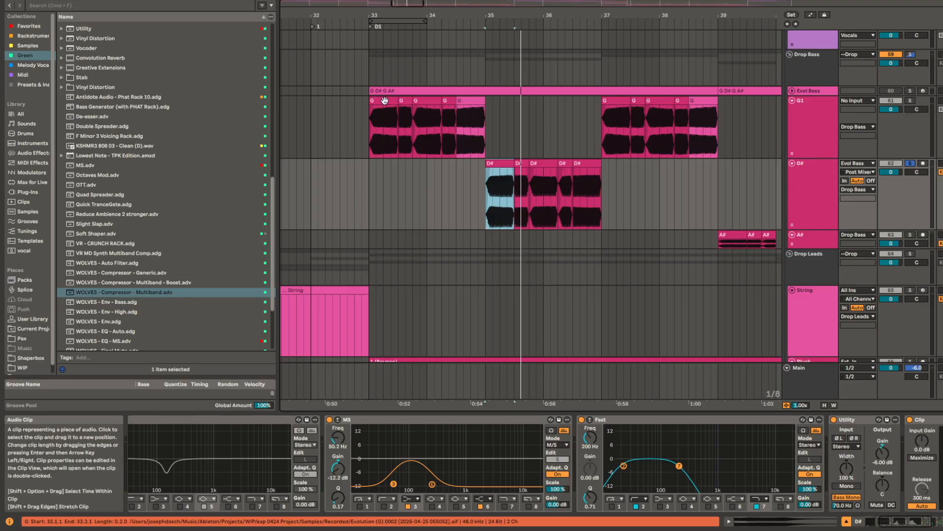
Step: Compare the G clip at bar 33 with the D# clip at bar 35 by playing each in solo alternately
click(384, 100)
key(space)
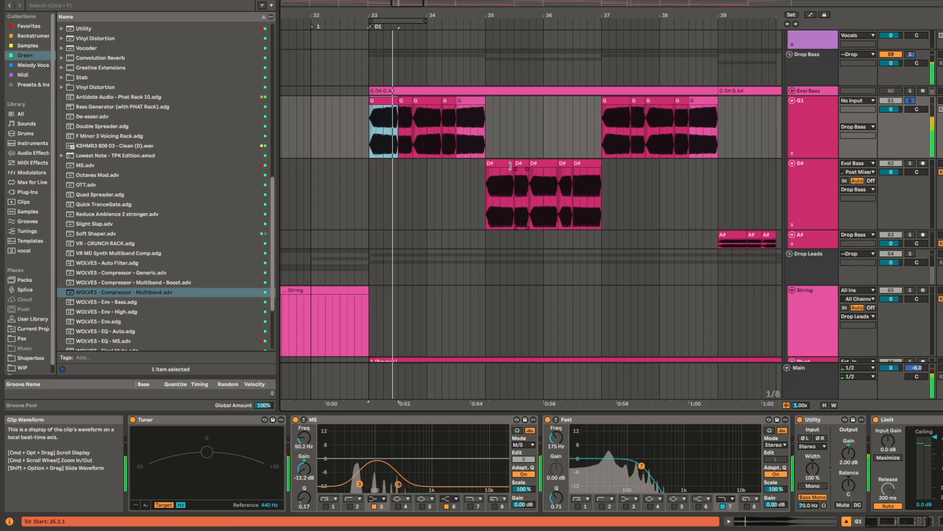
key(space)
click(499, 163)
key(s)
key(space)
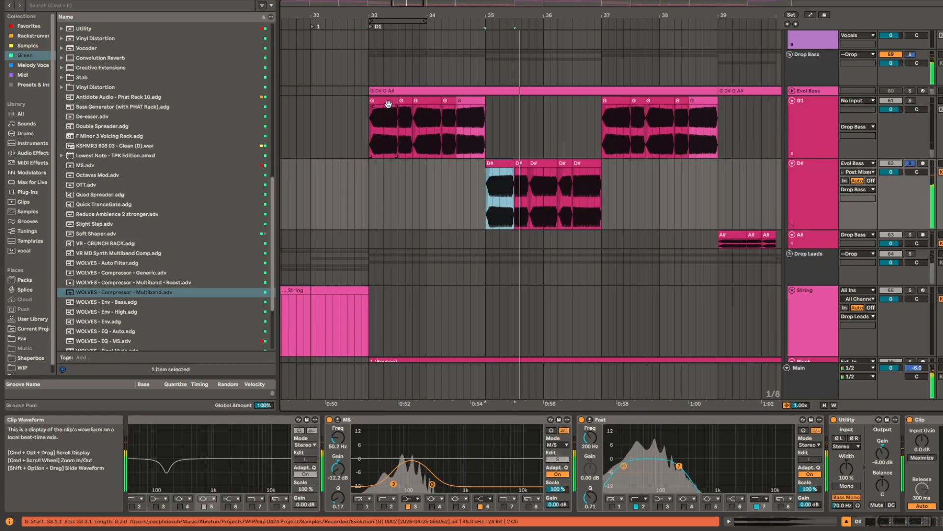
key(space)
click(389, 101)
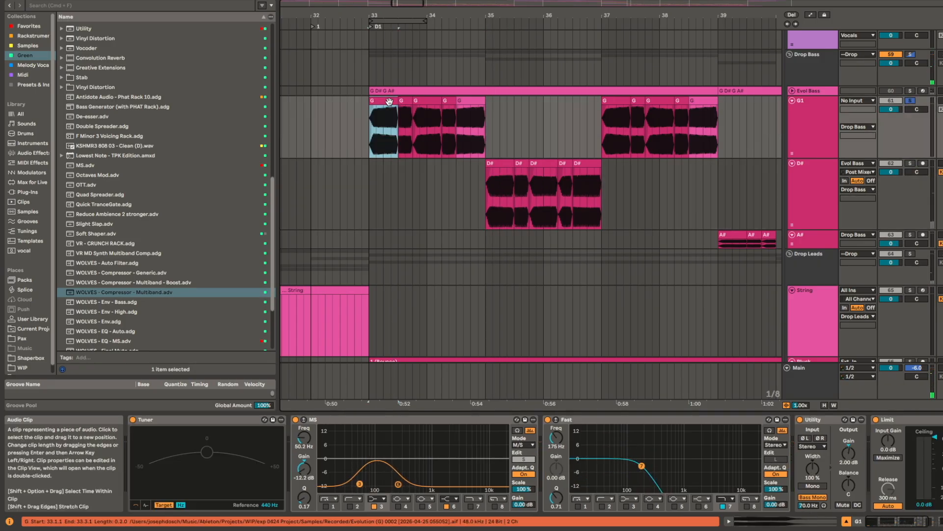
key(space)
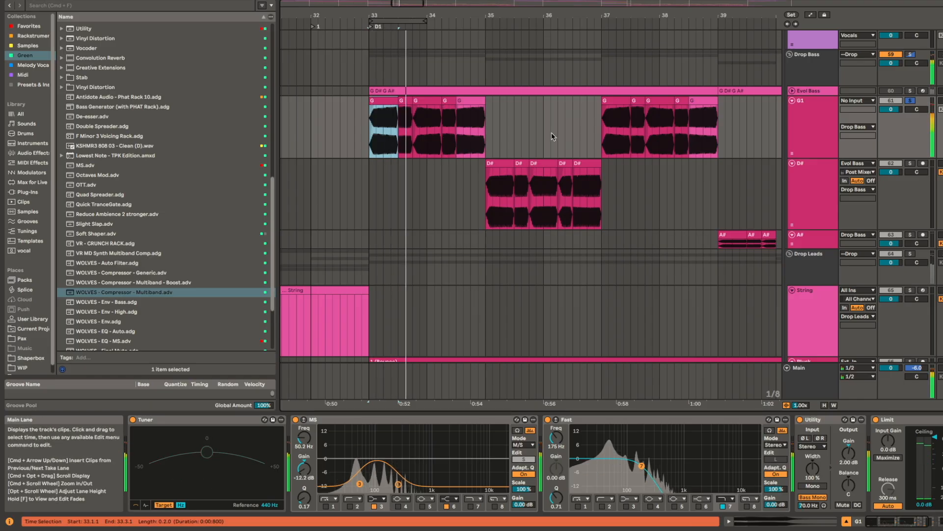
key(space)
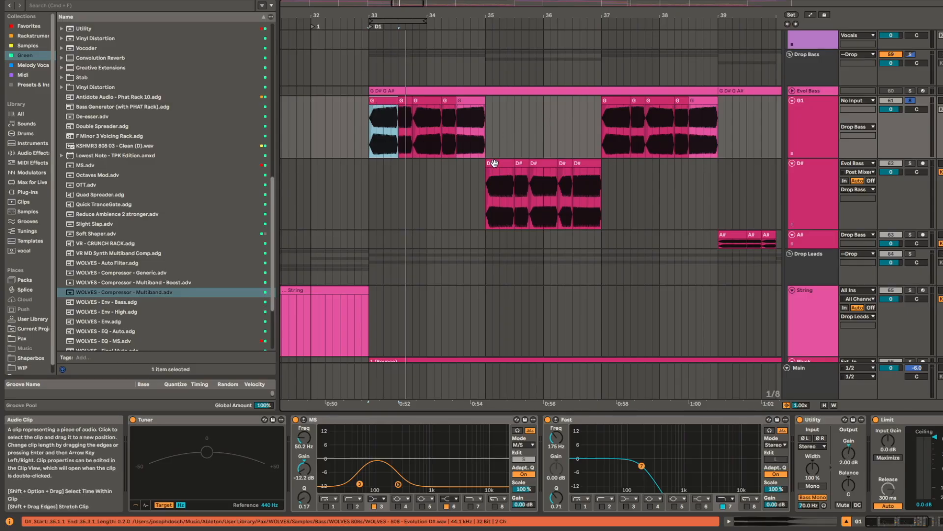
Step: Replay the D# clip at bar 35 and compare its Utility and Clip devices with the G1 track's chain
click(495, 163)
key(space)
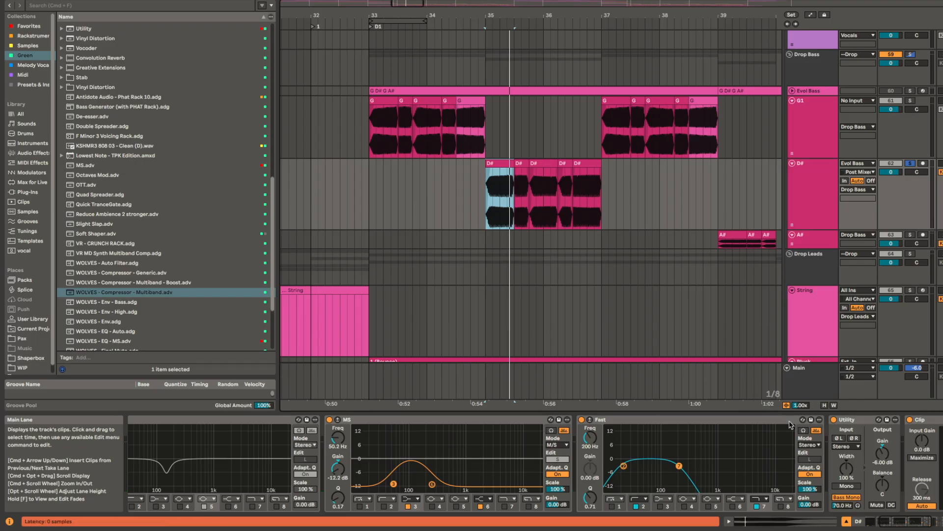
scroll(790, 424, right, 5)
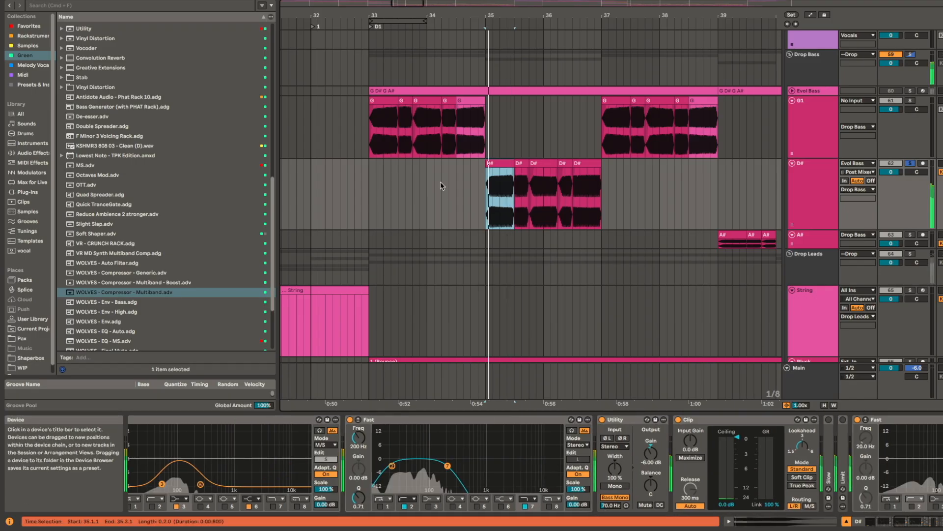
click(385, 100)
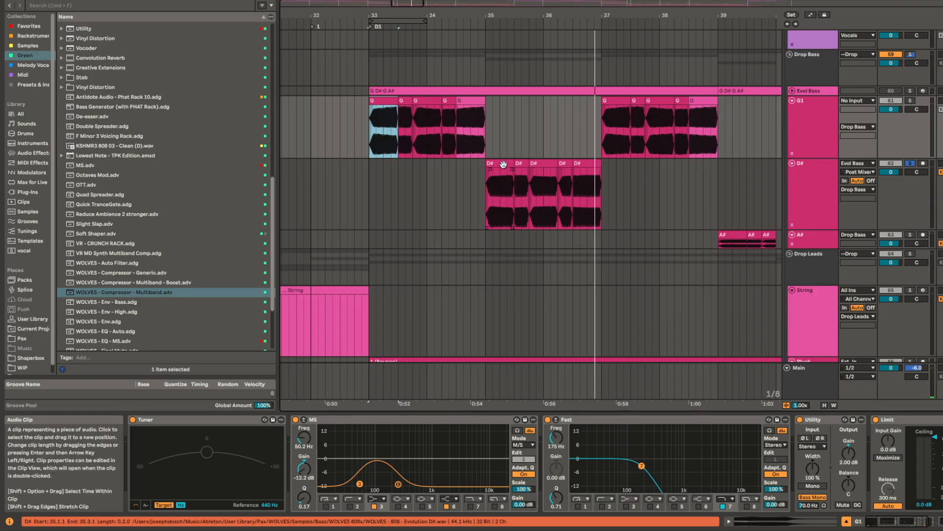
click(503, 164)
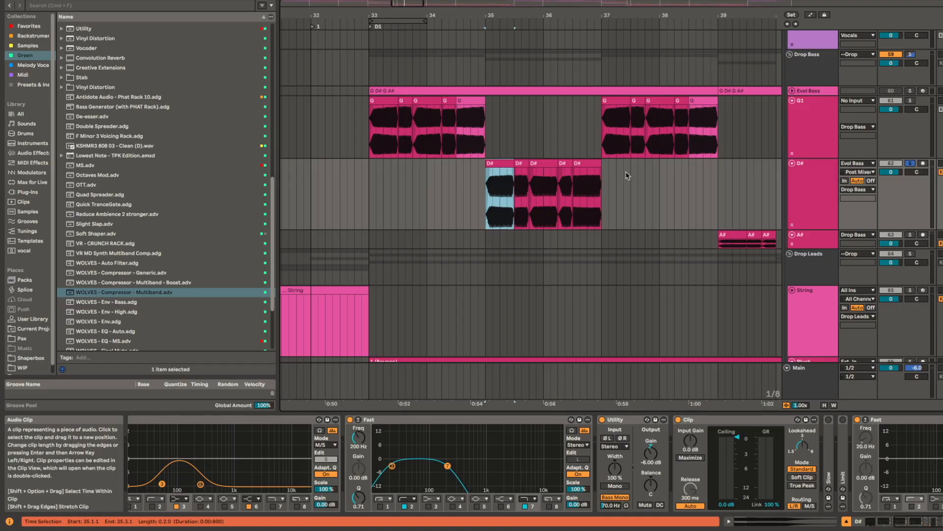
Step: Play the A# track's first clip at bar 39 in solo with its lane enlarged, after checking the G clip at bar 37
scroll(651, 207, up, 3)
scroll(638, 252, right, 5)
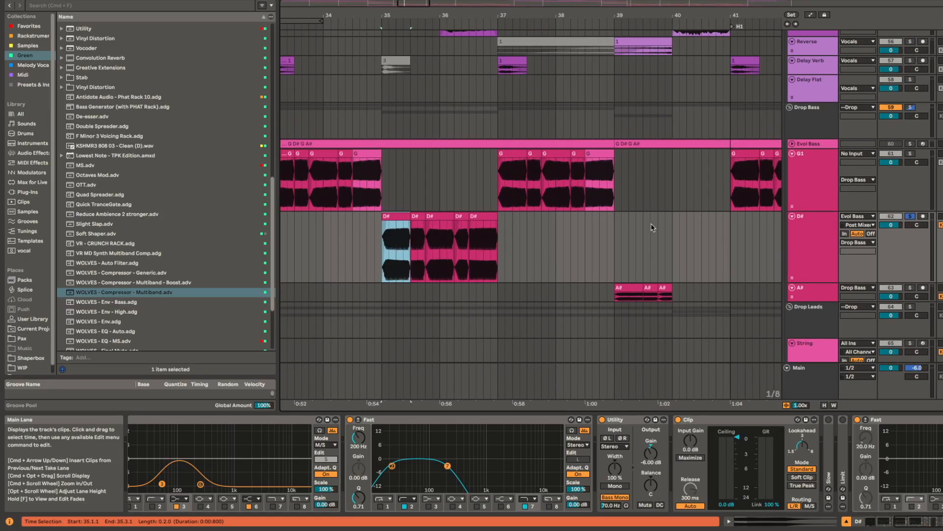
click(632, 287)
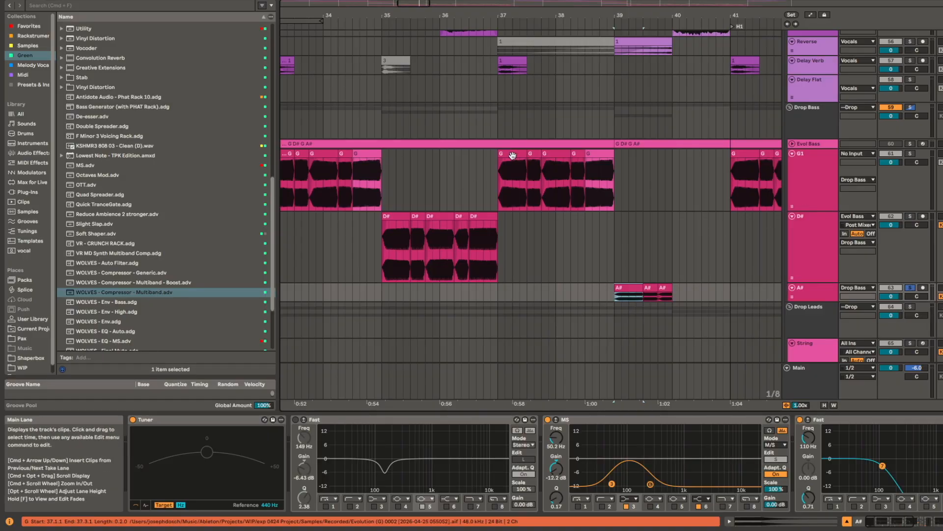
click(512, 179)
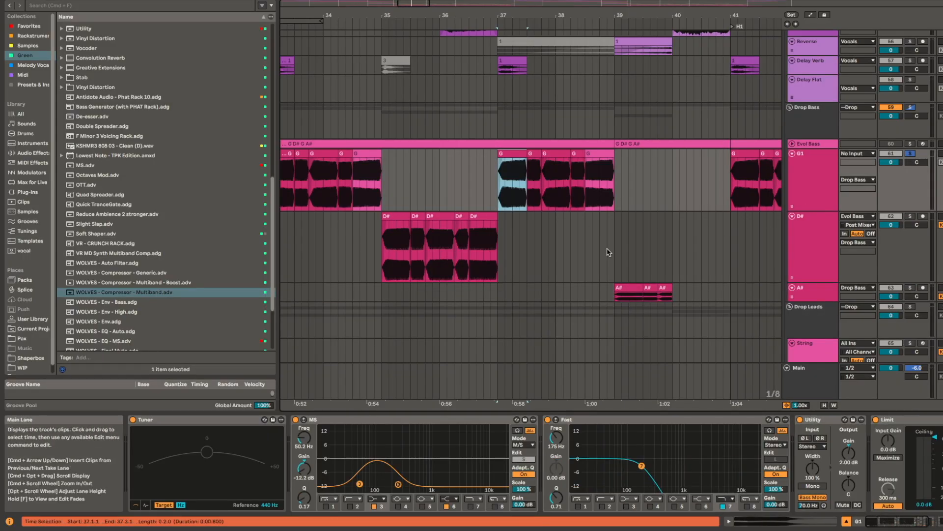
click(630, 289)
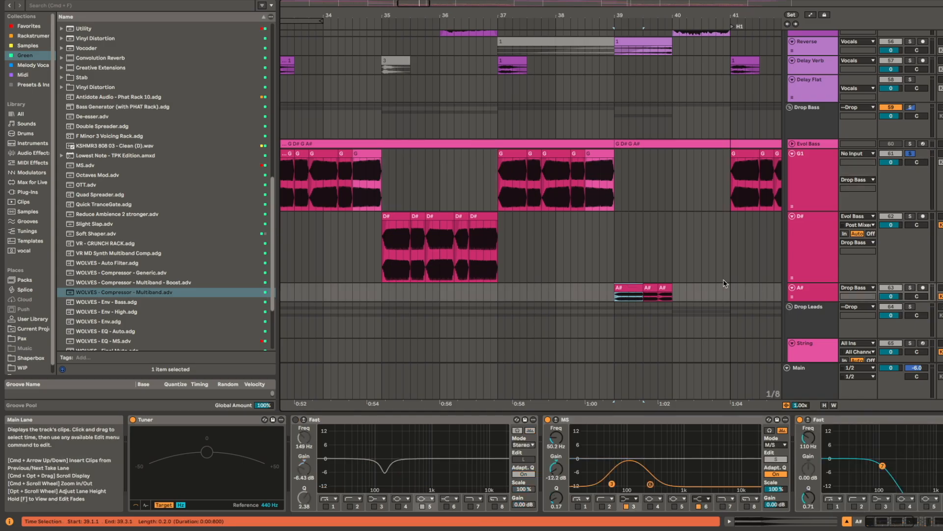
key(space)
scroll(679, 290, up, 5)
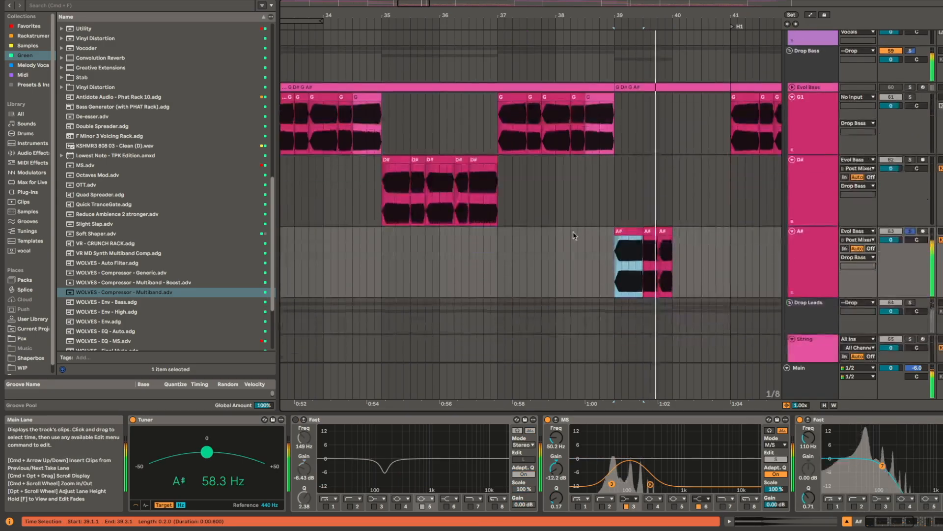
drag(744, 219, 635, 221)
key(space)
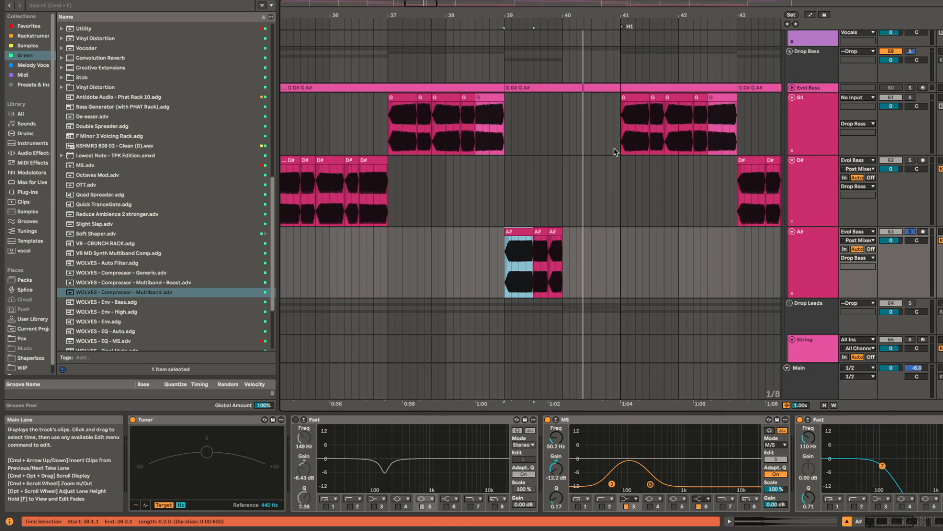
Step: Replay the A# bass clip in solo and inspect the MS EQ, Fast EQ and Utility in its chain
key(space)
scroll(561, 477, right, 5)
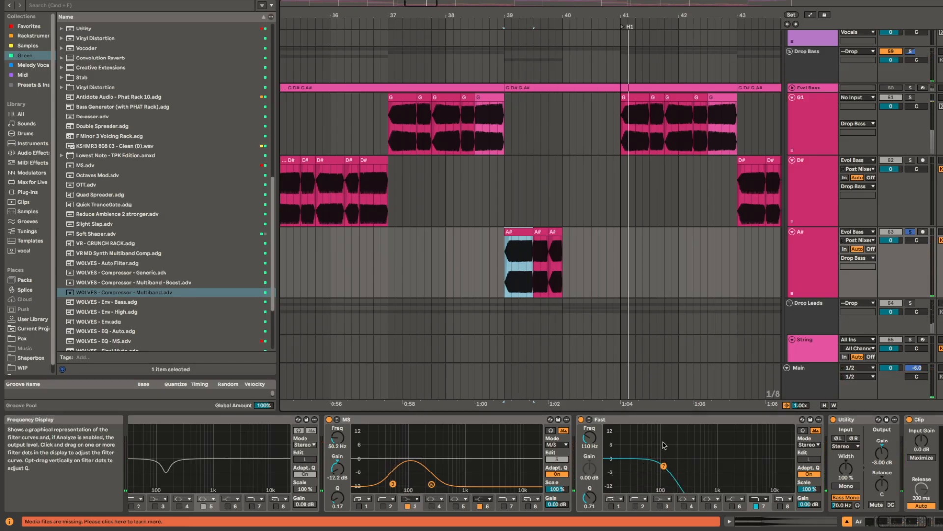
key(space)
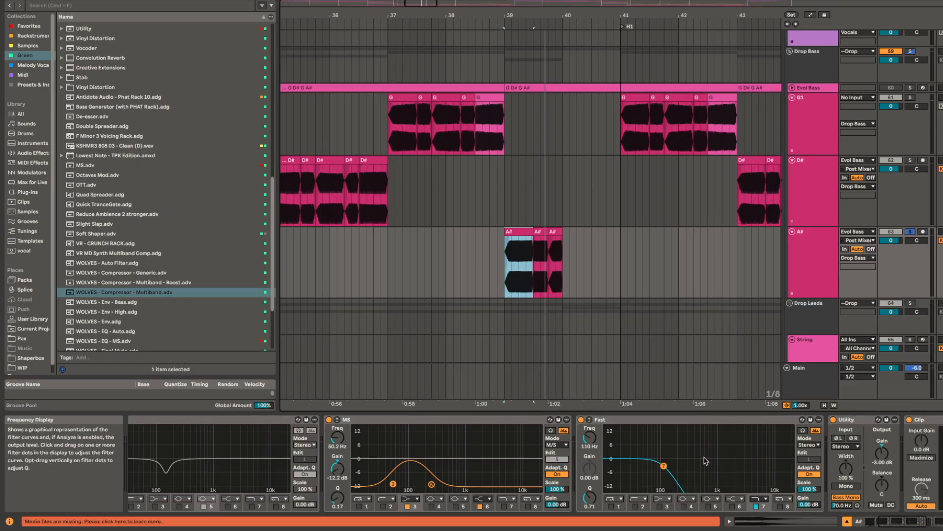
key(space)
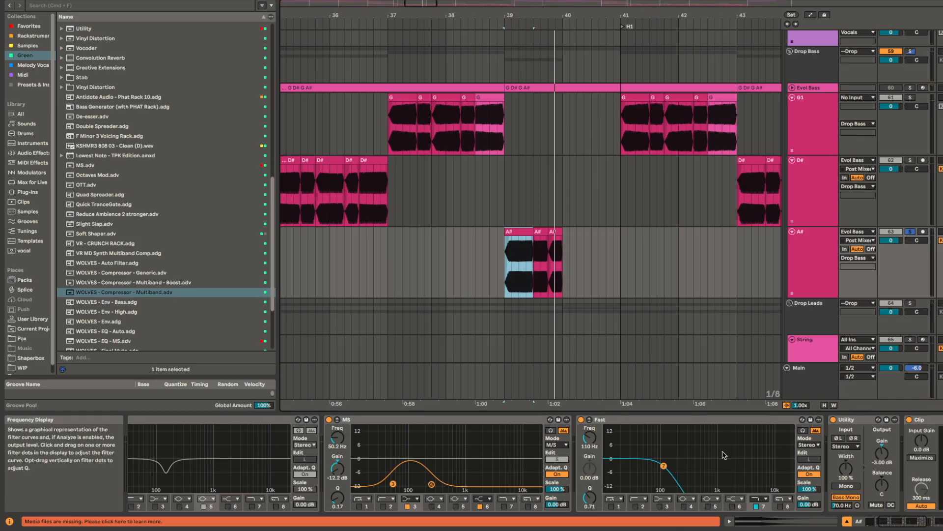
Step: Return to the D# clip at bar 35 and play it briefly
scroll(530, 197, left, 5)
scroll(530, 197, down, 1)
click(548, 117)
key(space)
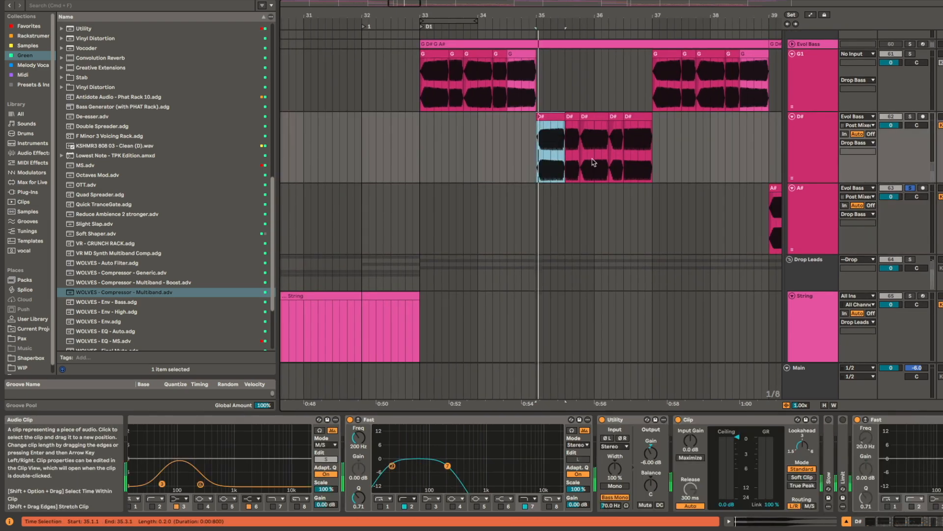
key(space)
Step: Play the Drop Bass group in solo from bar 33 with the whole drop's bass clips in view
drag(691, 195, 468, 230)
scroll(511, 191, down, 5)
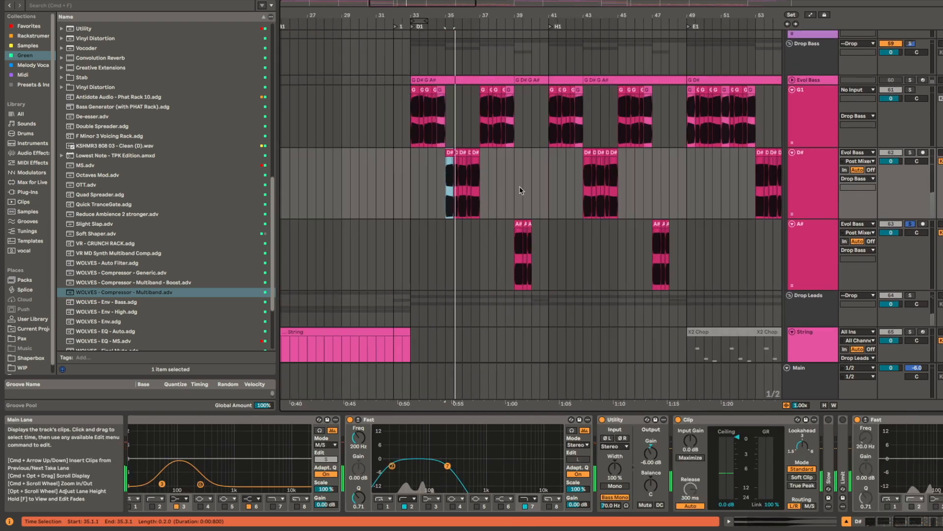
drag(520, 189, 457, 253)
click(350, 128)
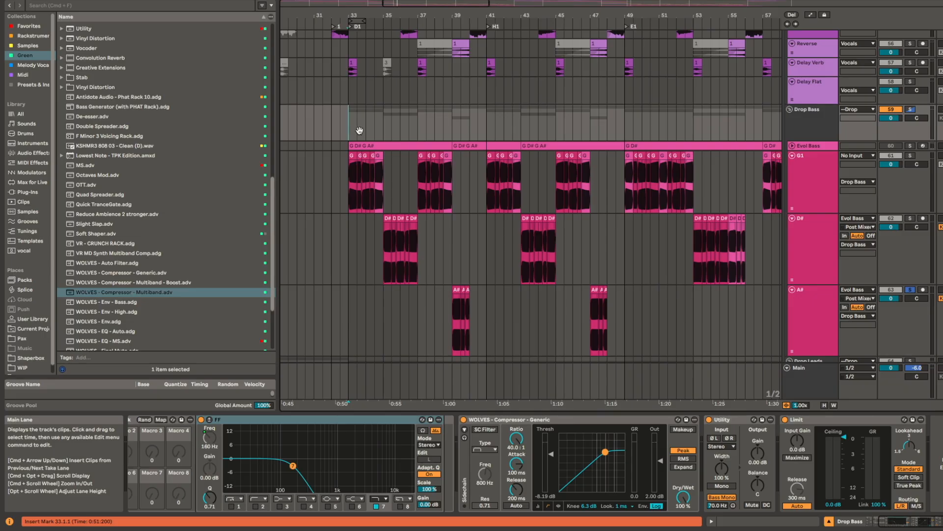
key(space)
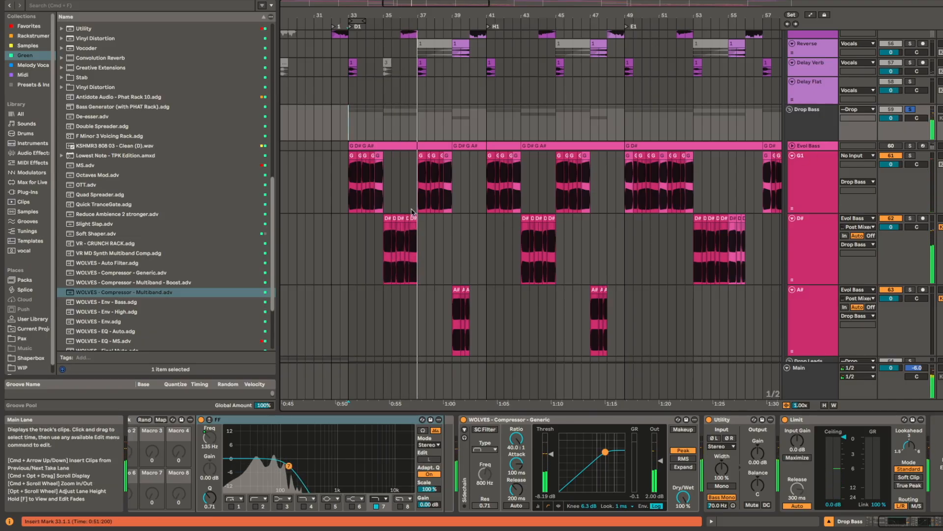
key(space)
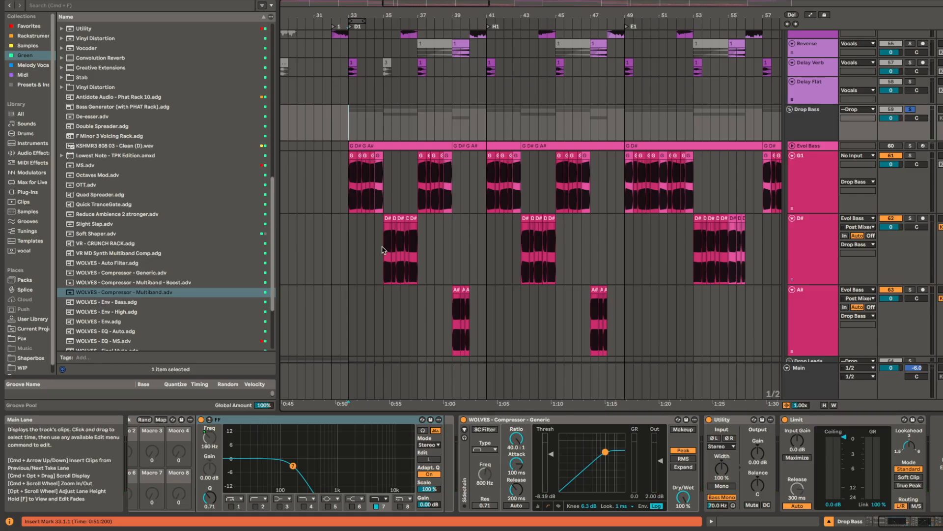
Step: Review the bass clips across the D1, H1 and E1 sections, placing the insert marker at bar 49 on Drop Bass
click(382, 247)
click(349, 124)
scroll(612, 169, down, 3)
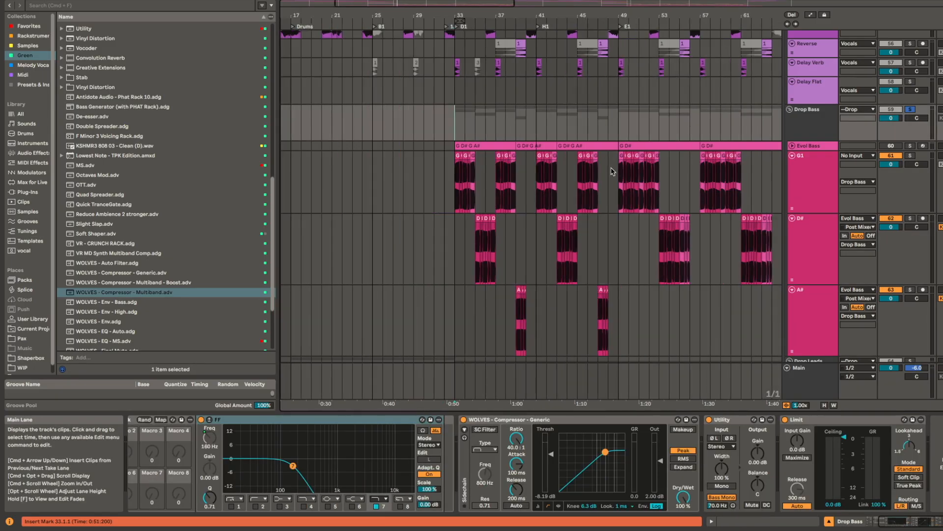
scroll(612, 171, right, 5)
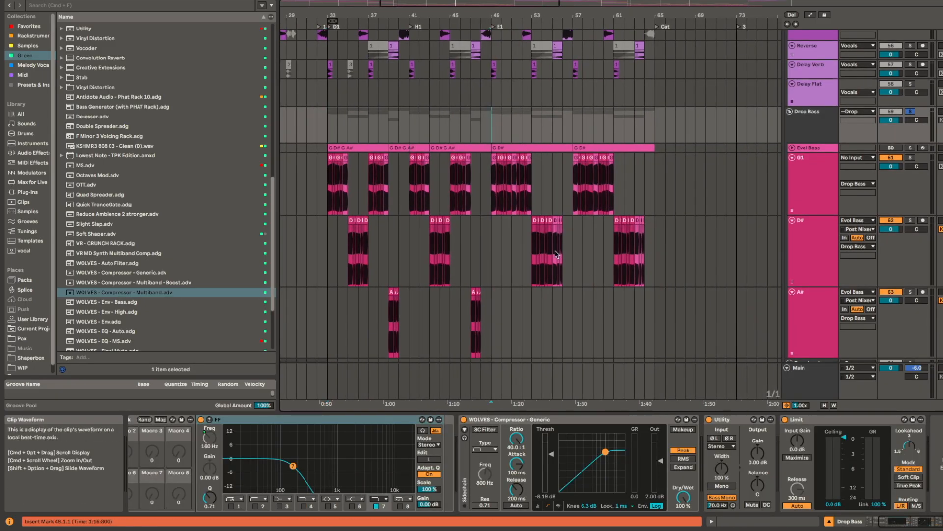
Step: Solo the Chord track and play its Chord clip from bar 33, enlarged to fill the timeline
scroll(364, 260, down, 10)
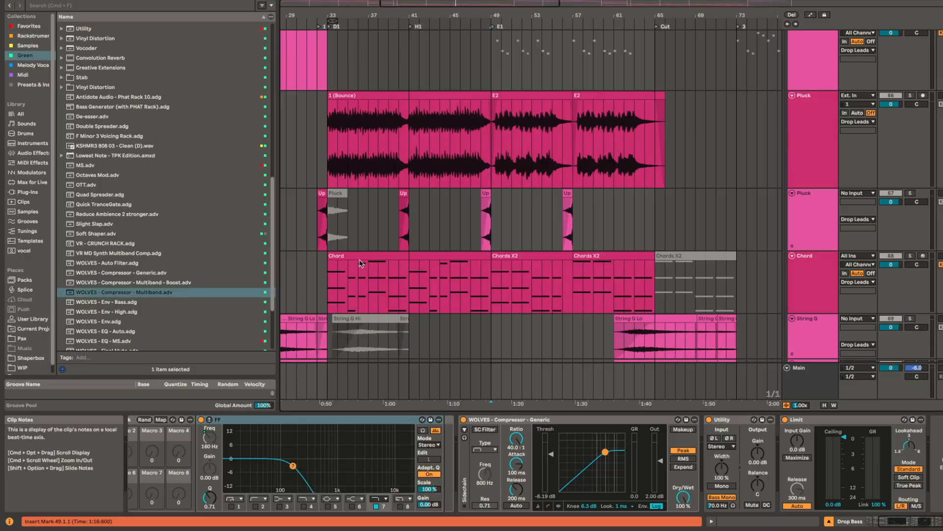
click(379, 257)
key(z)
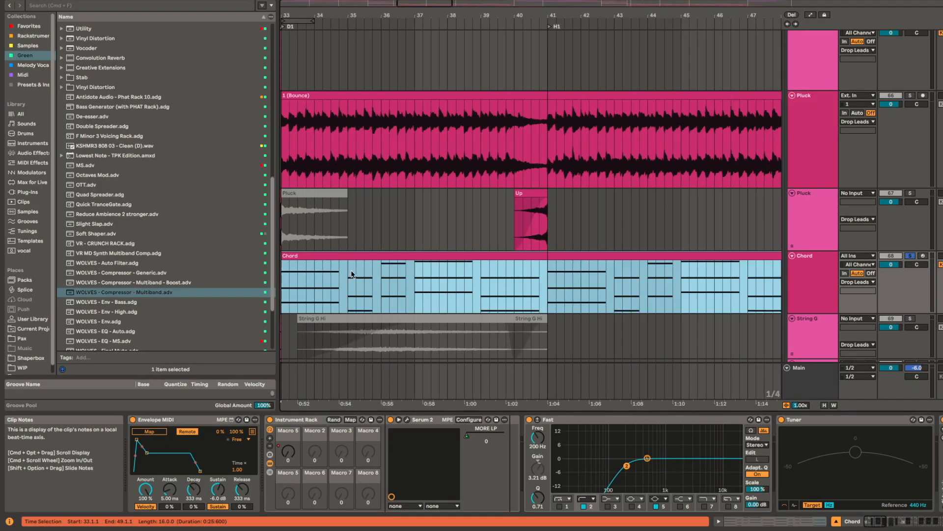
key(space)
scroll(492, 275, up, 5)
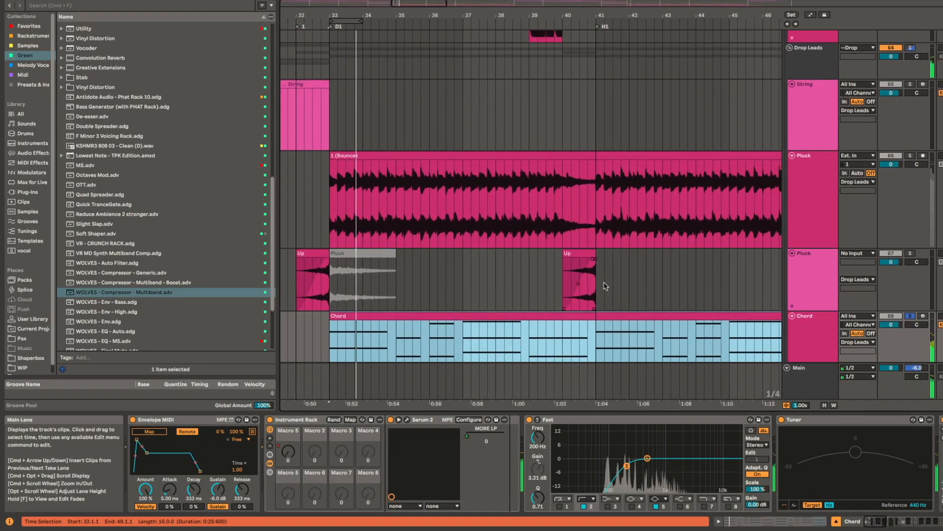
Step: Open the Chord clip's notes and highlight the C2 note at clip bar 5 and the D#1 note at clip bar 7
double_click(541, 315)
drag(431, 446, 439, 429)
click(525, 413)
drag(525, 410, 525, 412)
drag(481, 432, 524, 413)
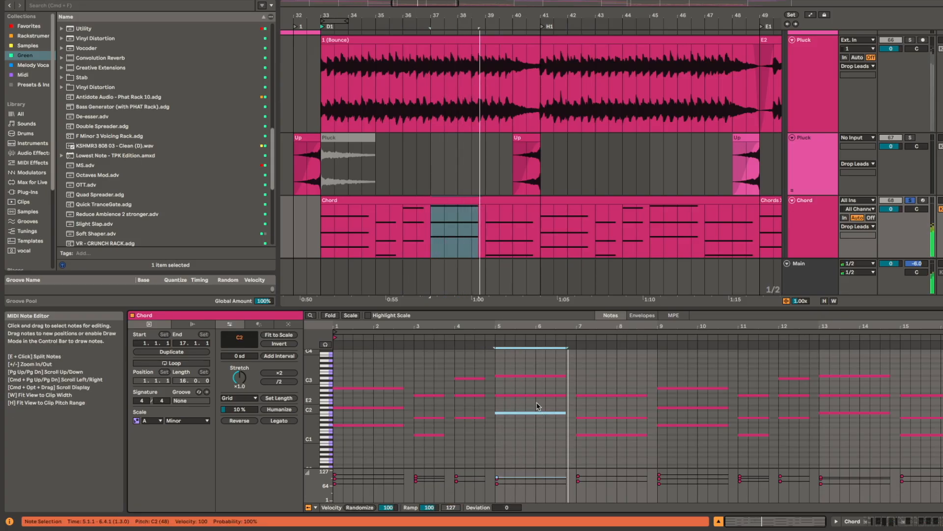
drag(629, 445, 631, 427)
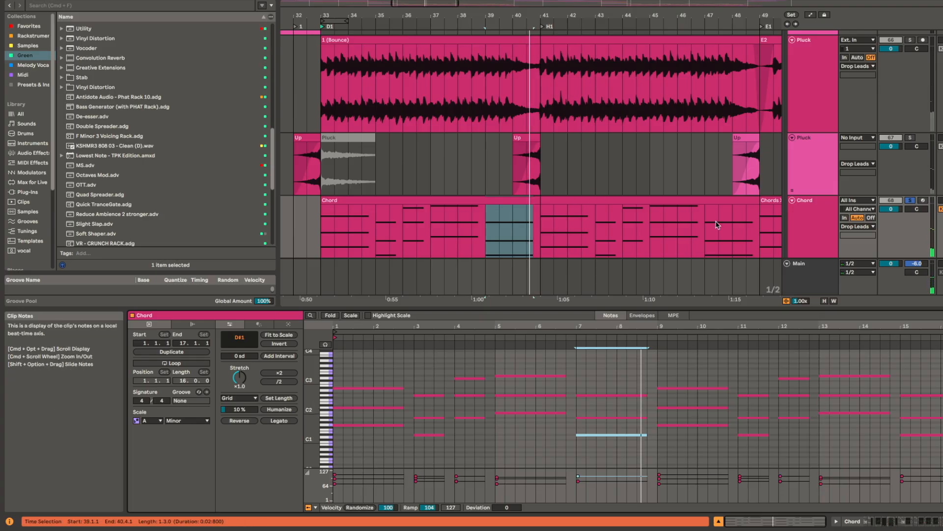
Step: Check the Chords X2 clip at bar 49, and play the drop from bar 47 with the Chord track unsoloed, through to the Cut marker
drag(716, 226, 556, 227)
scroll(555, 228, down, 3)
click(642, 205)
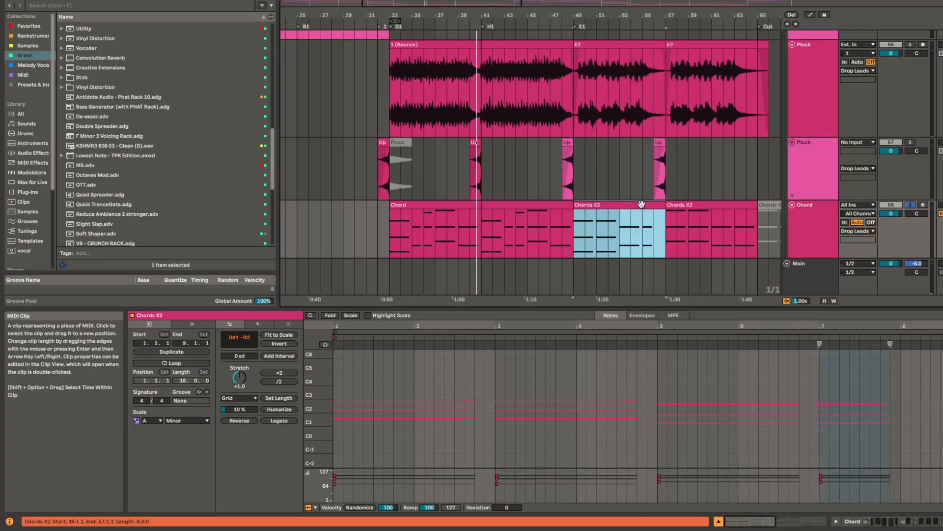
click(555, 226)
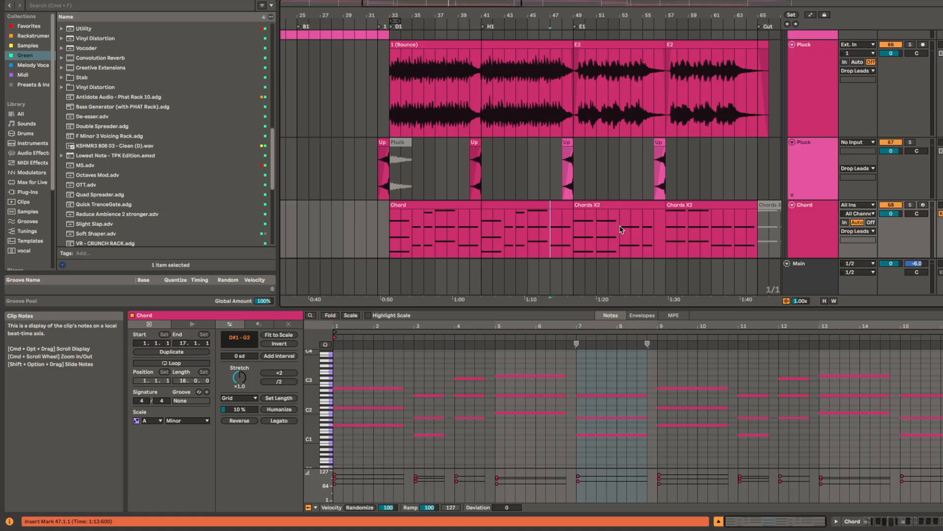
key(space)
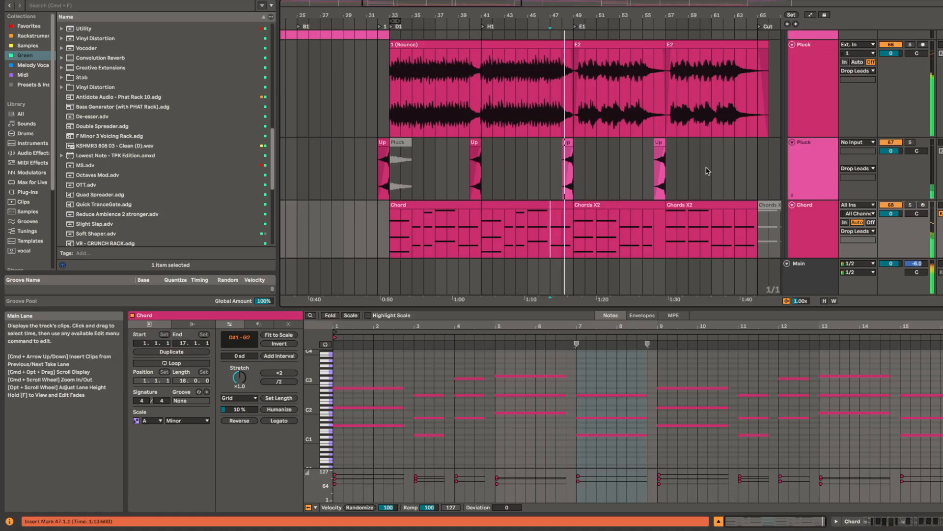
drag(707, 171, 539, 170)
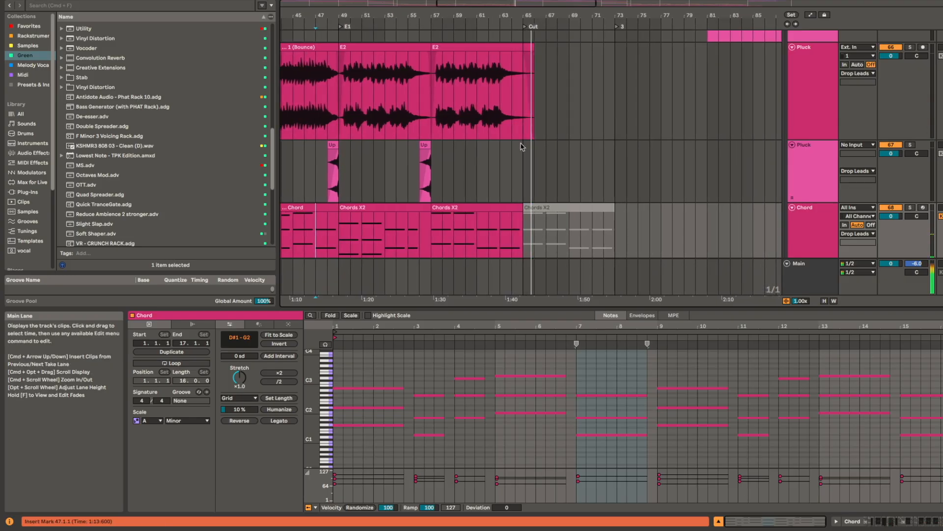
Step: Select the Pluck track's E2 clip at bar 49 and play it in solo
scroll(480, 118, up, 3)
scroll(480, 118, left, 5)
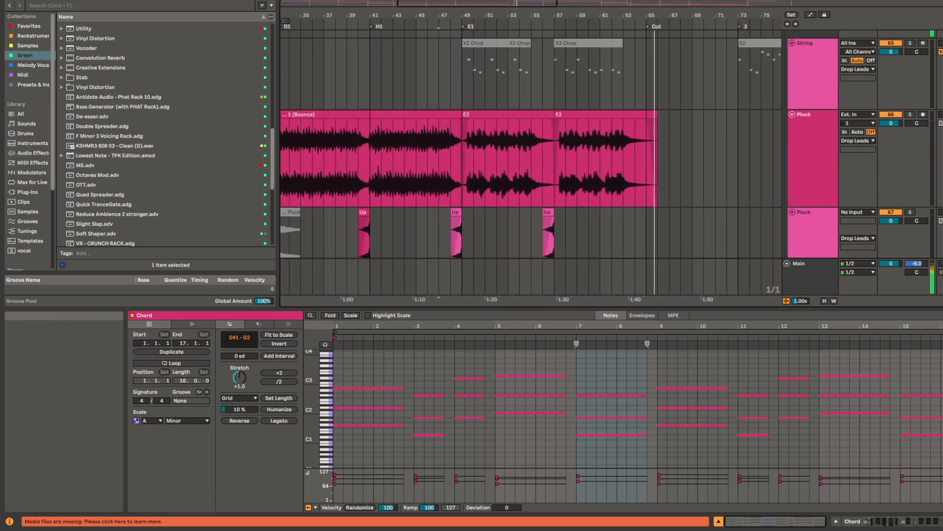
click(511, 118)
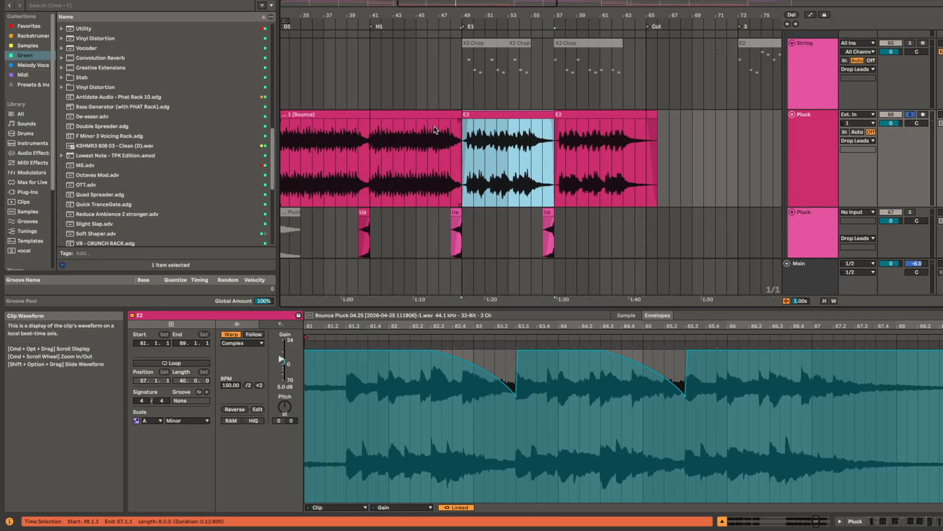
key(space)
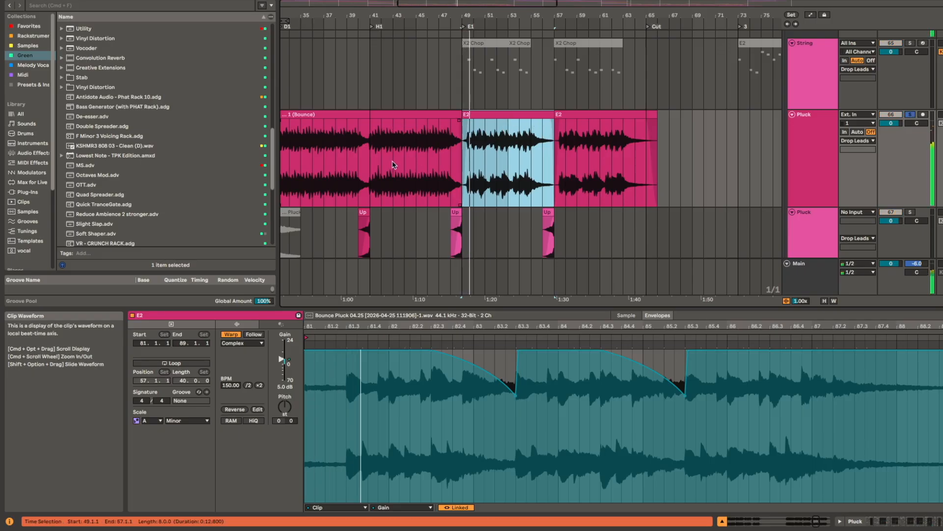
Step: Examine the transition from the bounced pluck clip into the E2 clip closely, and play the E2 clip from bar 49
click(370, 144)
key(plus)
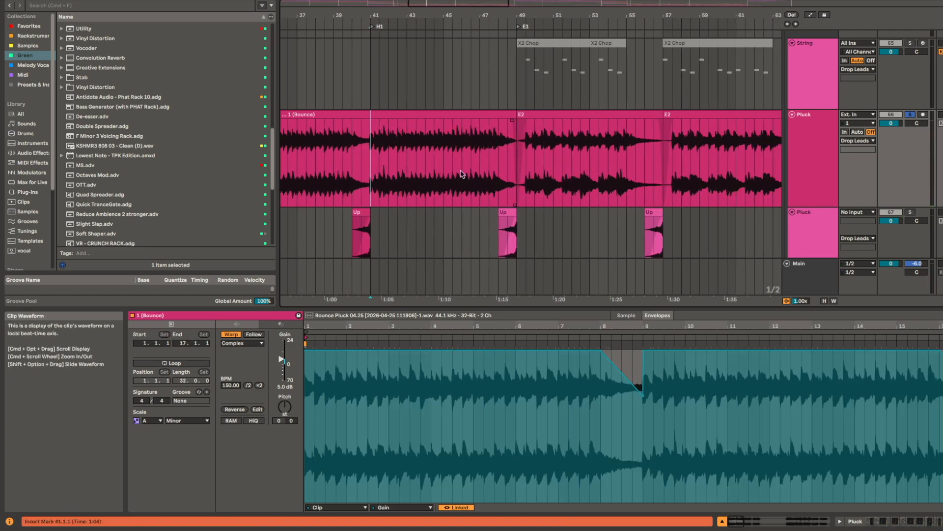
double_click(521, 138)
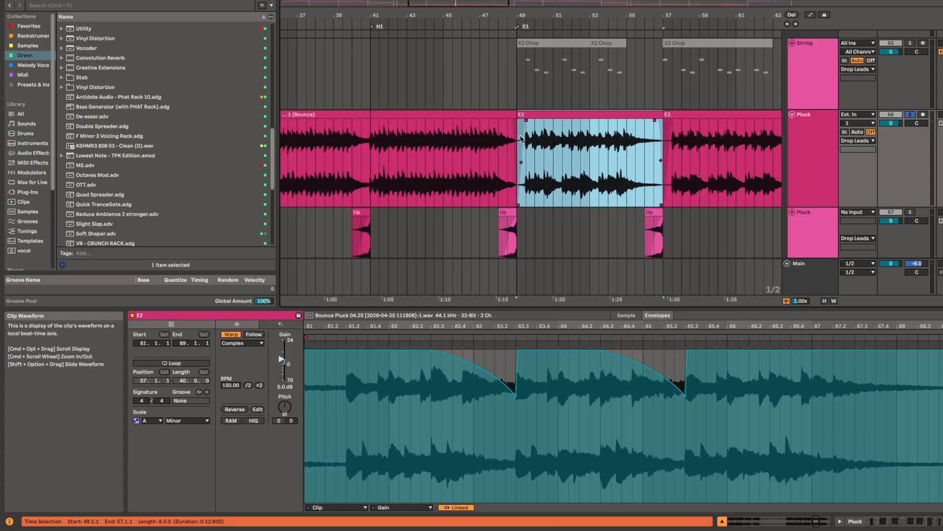
key(plus)
key(plus)
key(plus)
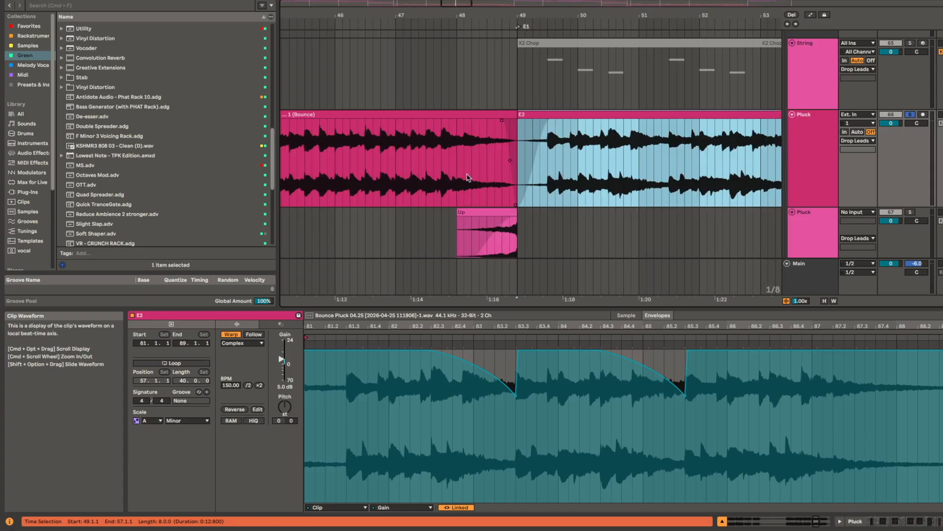
key(space)
scroll(585, 142, right, 3)
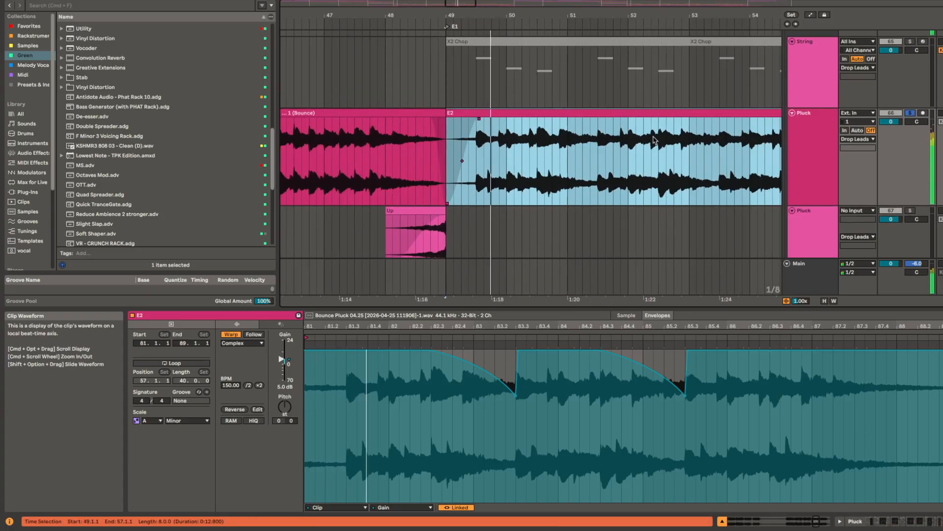
scroll(581, 138, right, 5)
scroll(581, 191, down, 4)
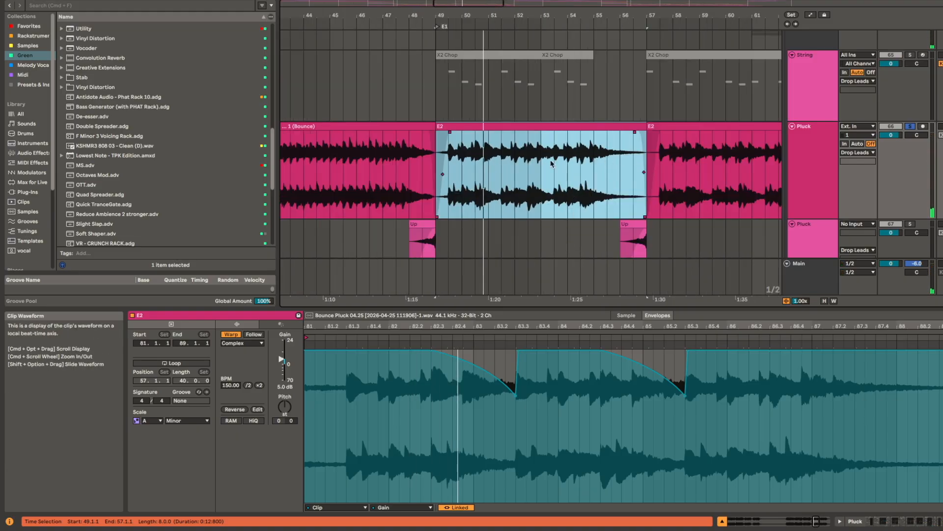
Step: Show the Chord track's device chain and compare its settings between the Chord clip and the Chords X2 clip
key(shift+Tab)
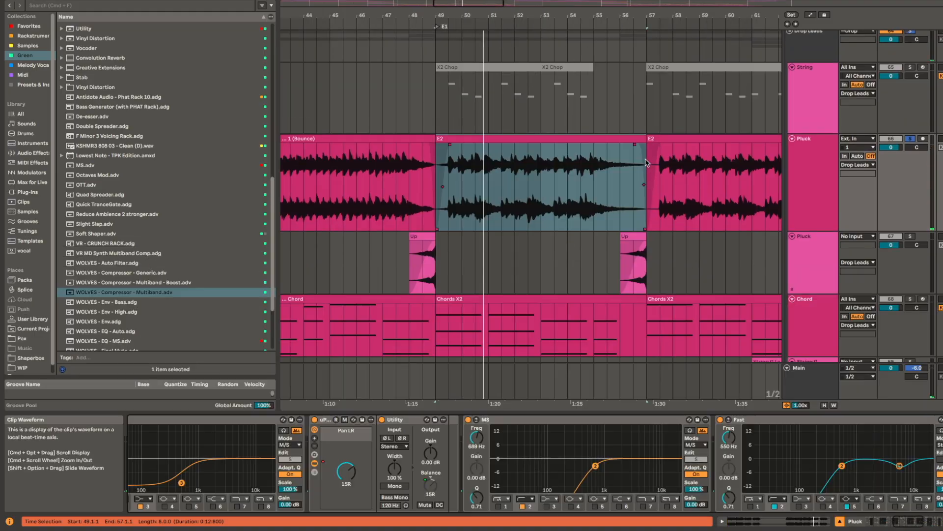
click(524, 300)
scroll(541, 275, down, 3)
scroll(550, 246, down, 4)
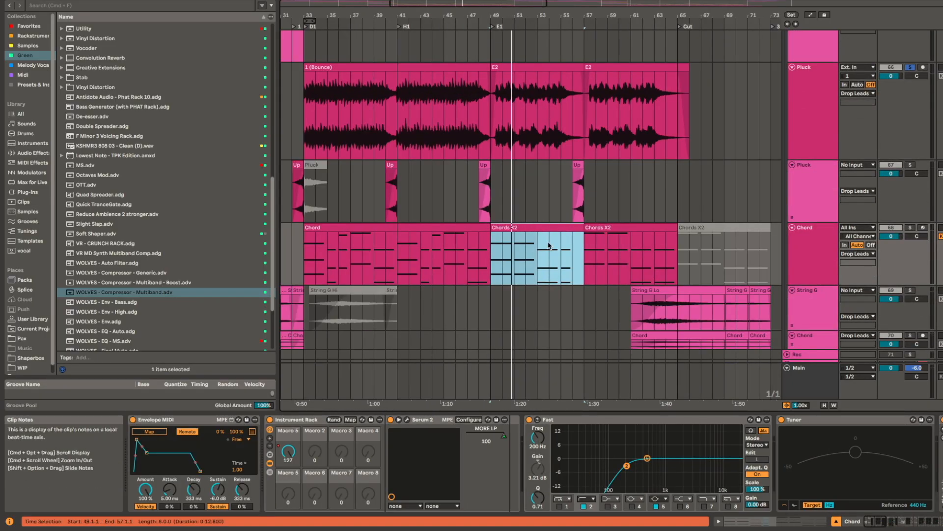
click(536, 231)
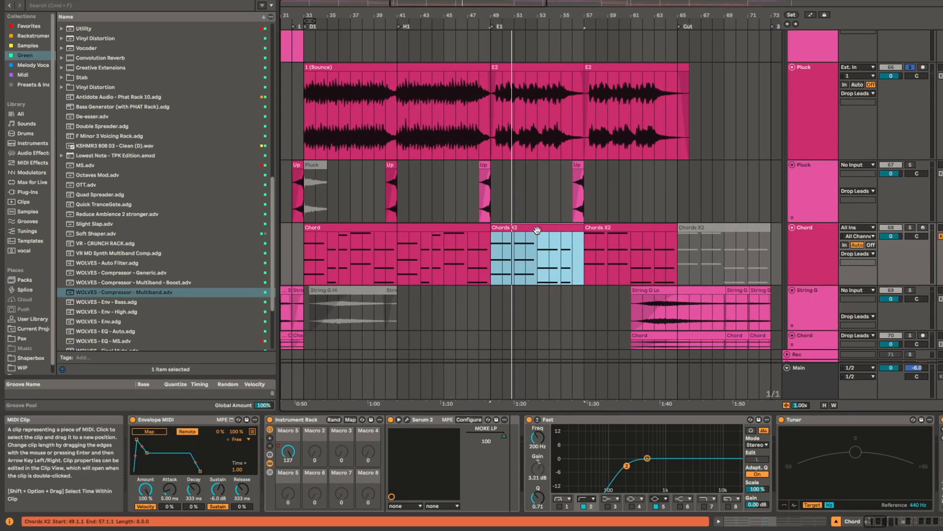
click(474, 228)
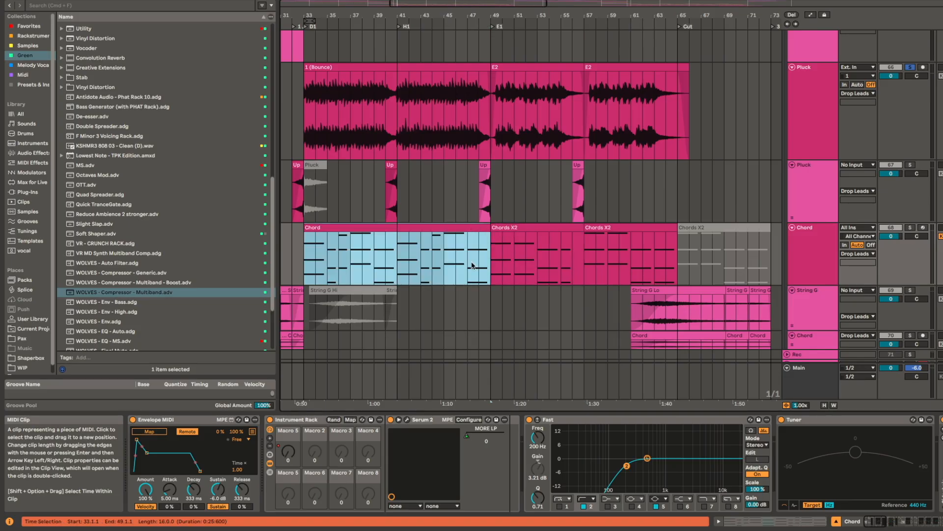
click(527, 227)
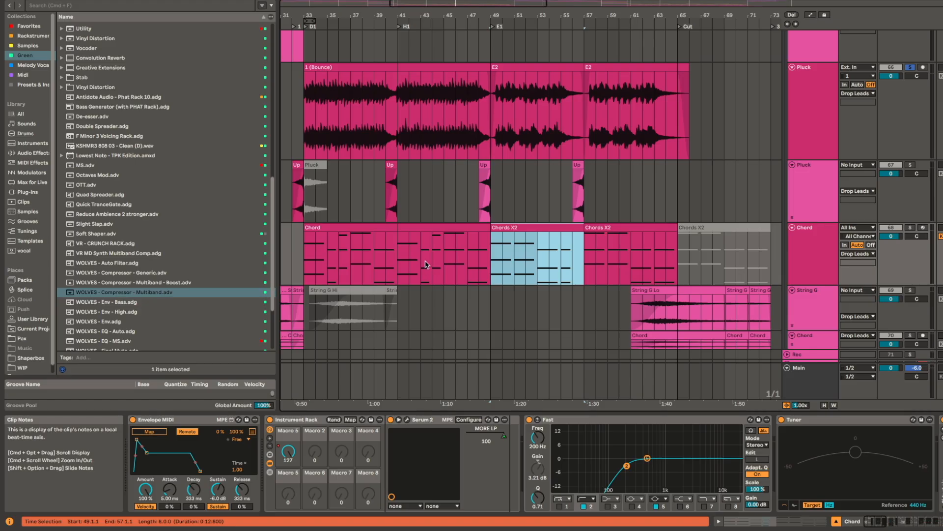
Step: Place the insert marker at bar 45 on the Chord track, and select the Chords X2 clip at bar 49 in a closer view
drag(421, 263, 432, 263)
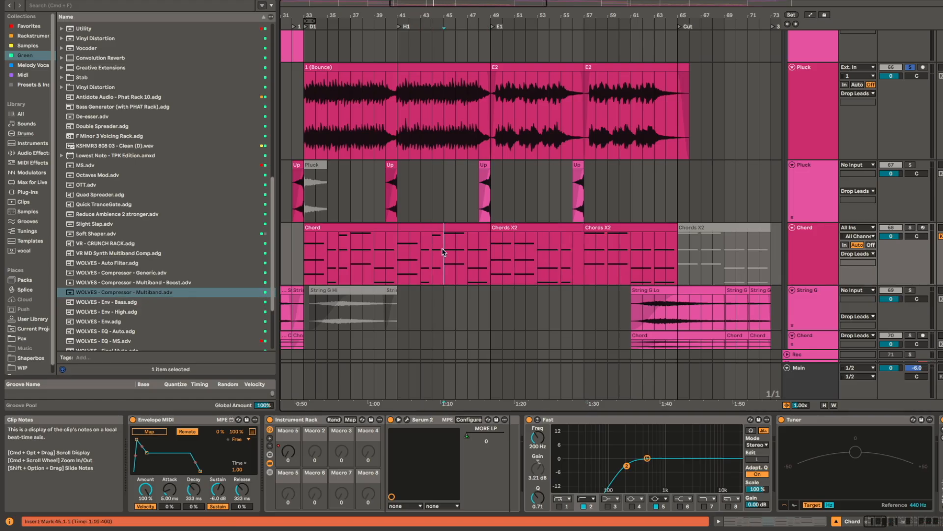
scroll(439, 253, up, 2)
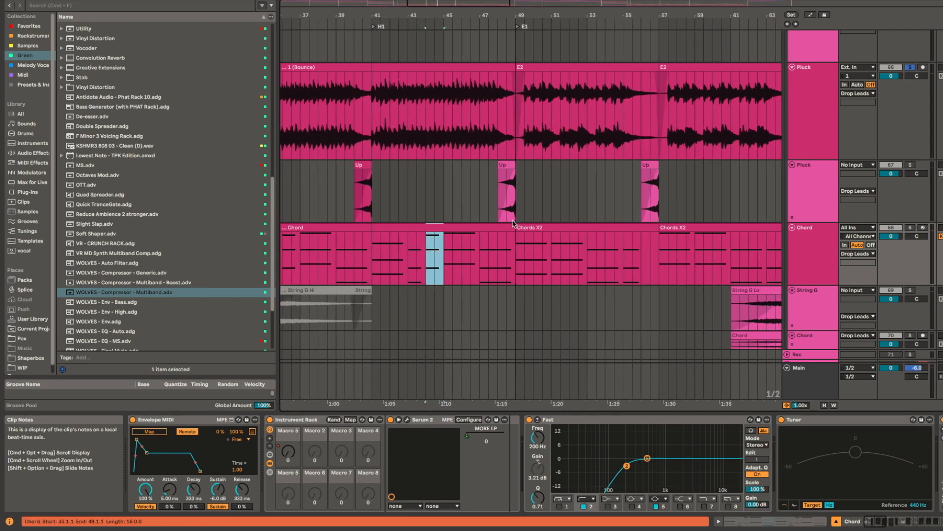
double_click(566, 240)
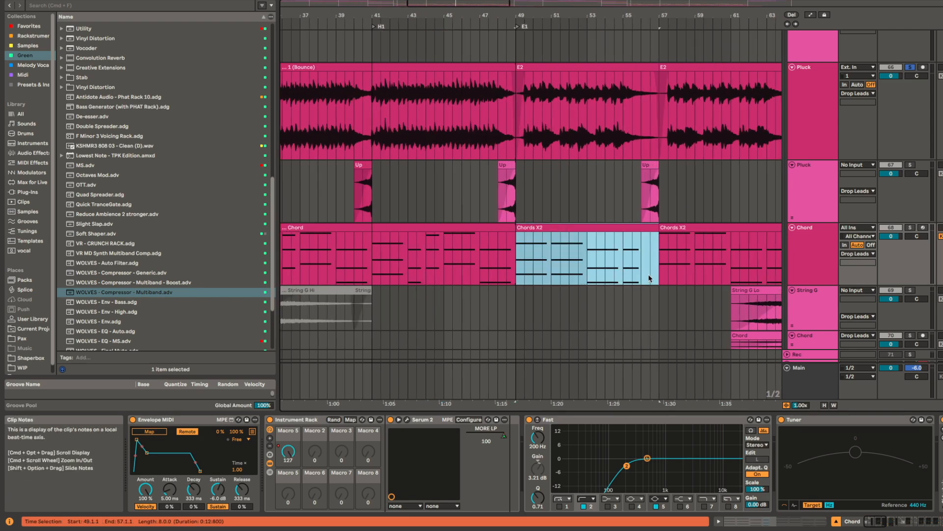
Step: Play the G1 bass track in solo from bar 49 and the D# bass track in solo from bar 53
scroll(580, 243, down, 10)
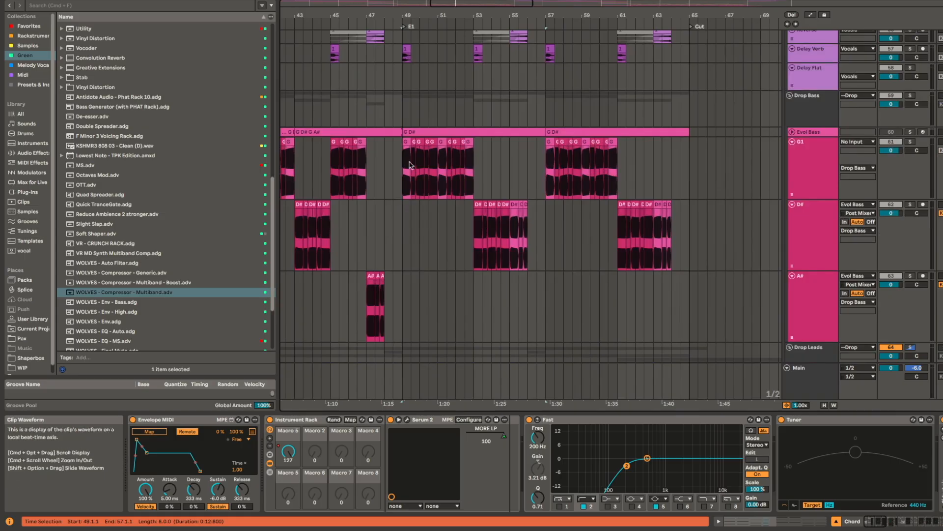
click(401, 160)
key(space)
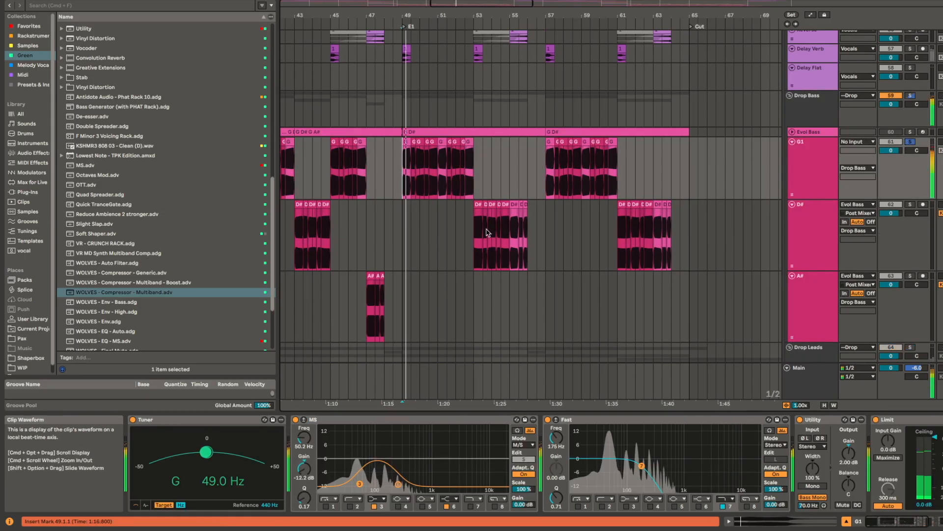
click(476, 229)
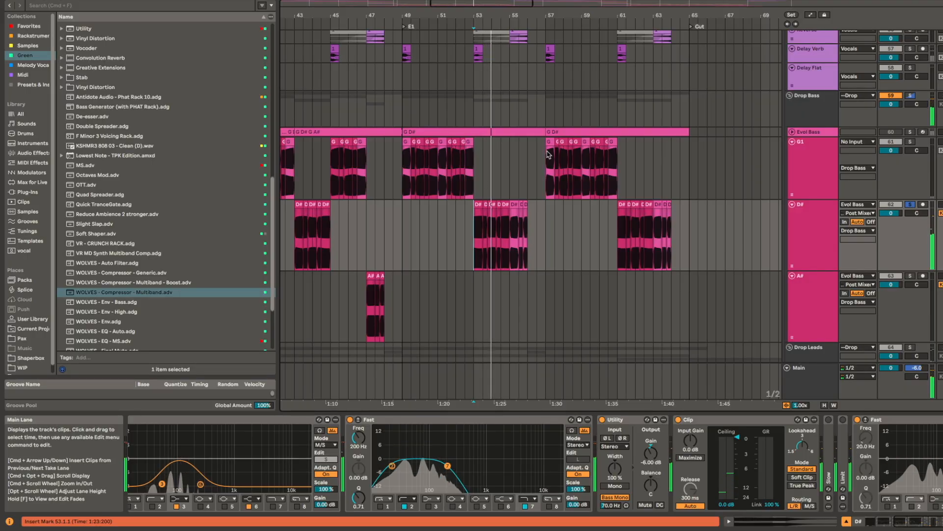
Step: Play the Delay Verb track in solo from bar 49 while viewing its delay and reverb devices, and play the whole Vocals group from there
scroll(505, 160, up, 5)
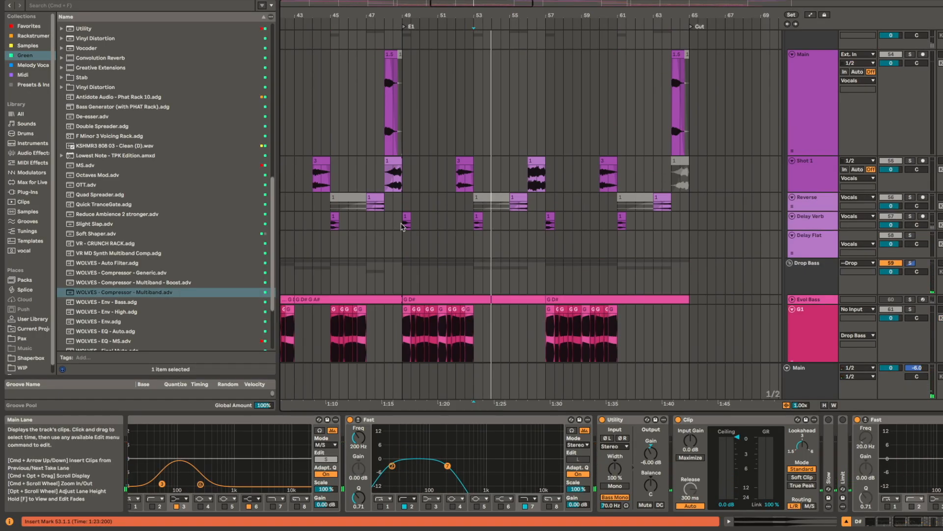
scroll(408, 225, up, 4)
scroll(404, 236, down, 4)
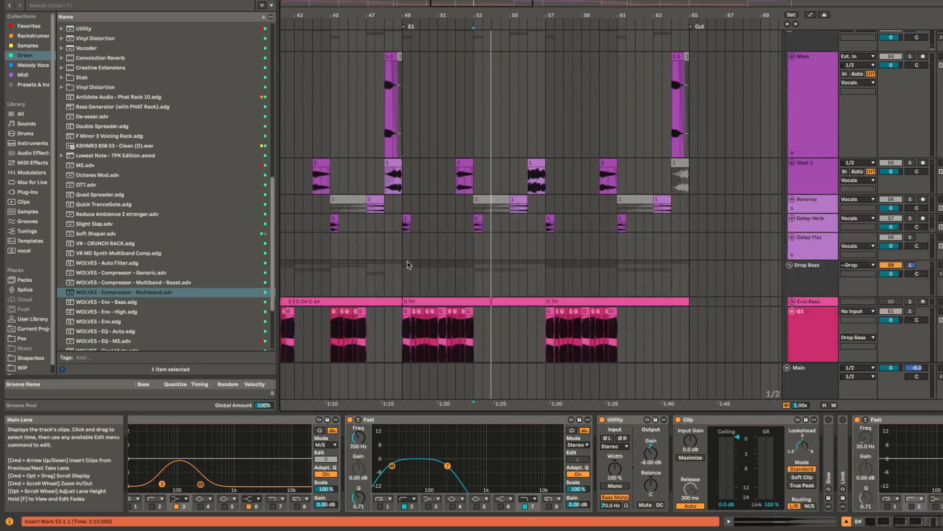
click(403, 229)
key(space)
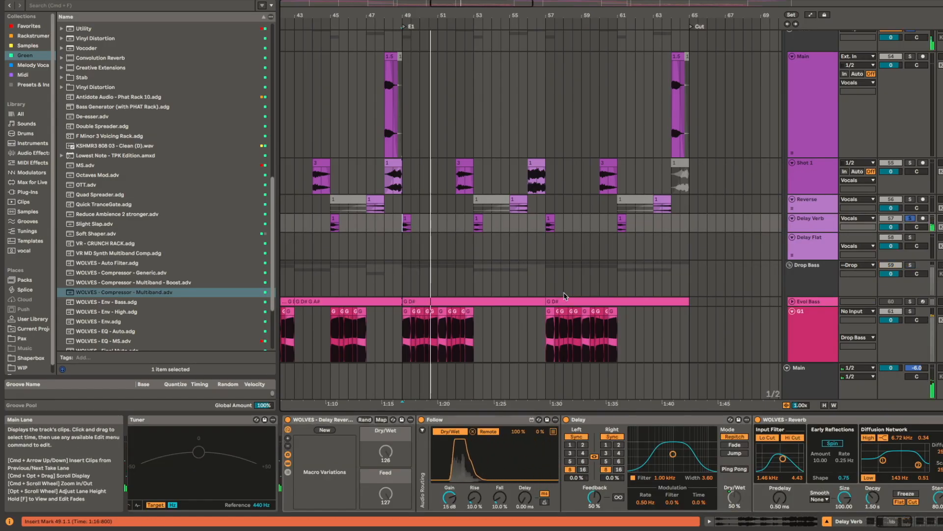
scroll(921, 422, down, 3)
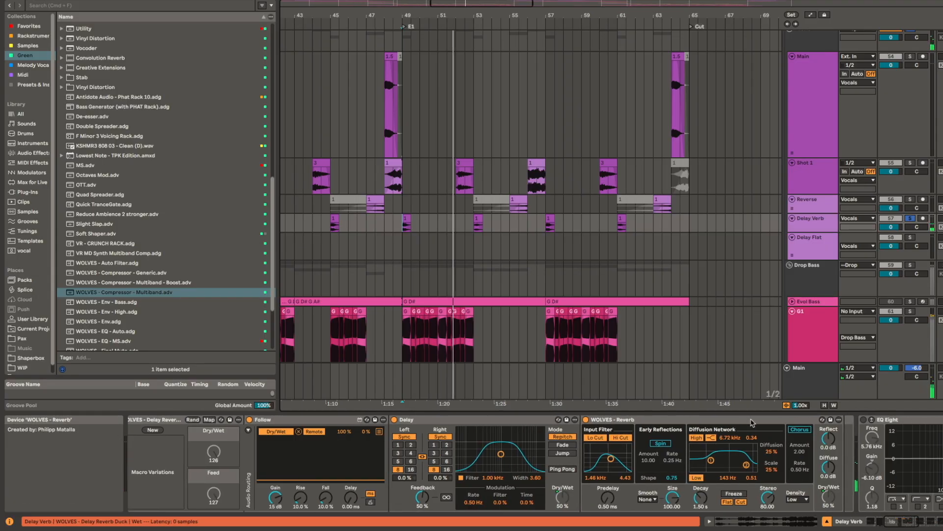
scroll(480, 199, up, 4)
click(402, 159)
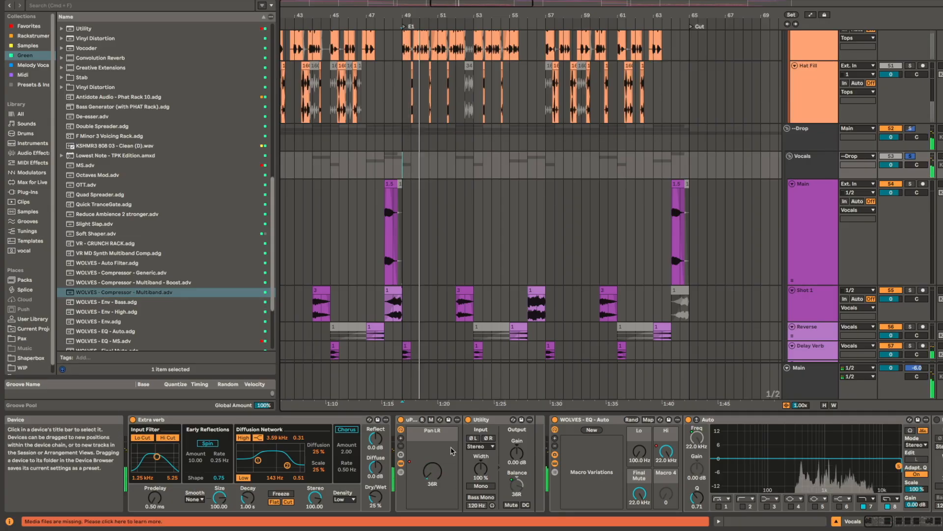
Step: Return to the Pluck track's E2 clip at bar 49 and play it in solo with its device chain in view
scroll(426, 187, down, 15)
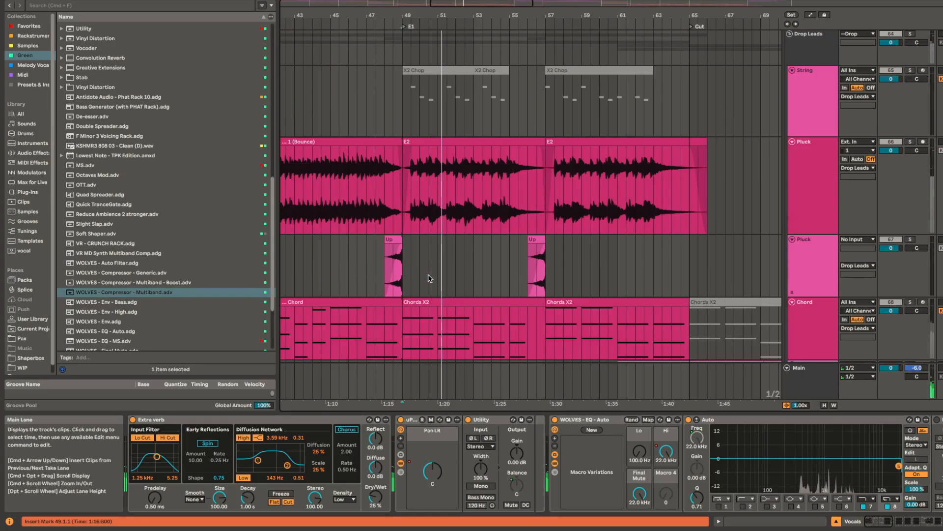
click(415, 141)
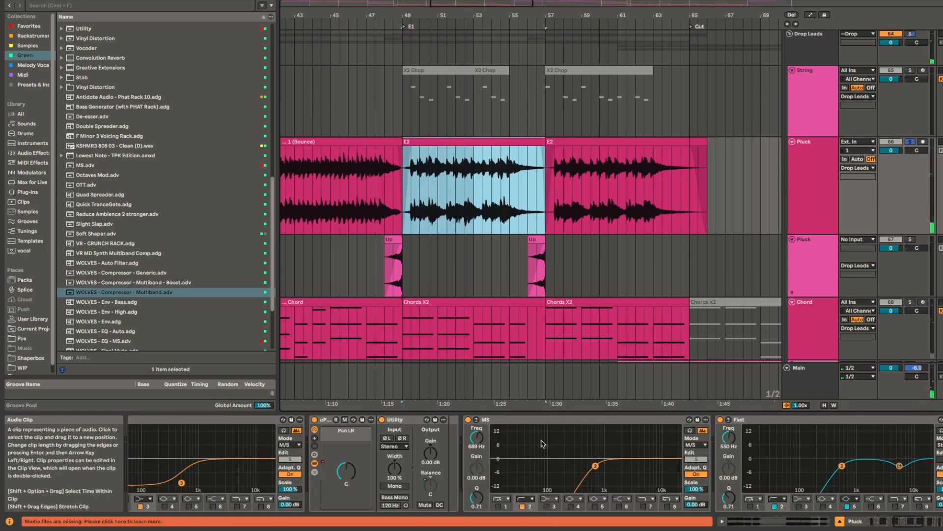
key(space)
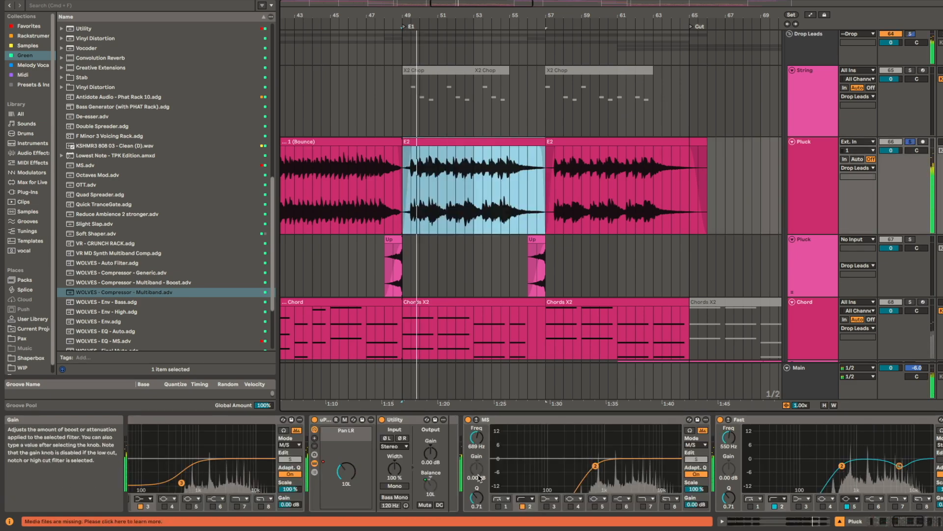
Step: Show the automation lanes and enlarge the String track's Pan LR envelope around bar 49
key(a)
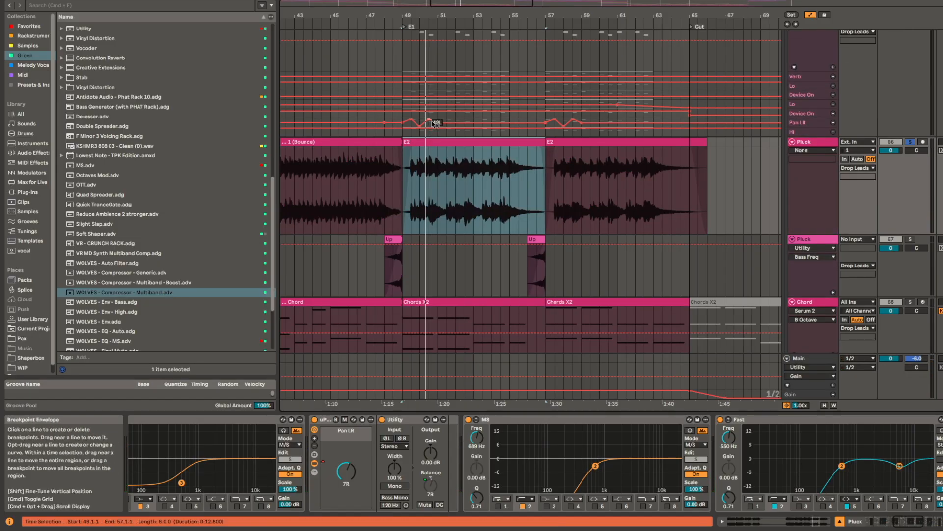
drag(427, 128, 412, 172)
scroll(412, 172, up, 10)
click(352, 137)
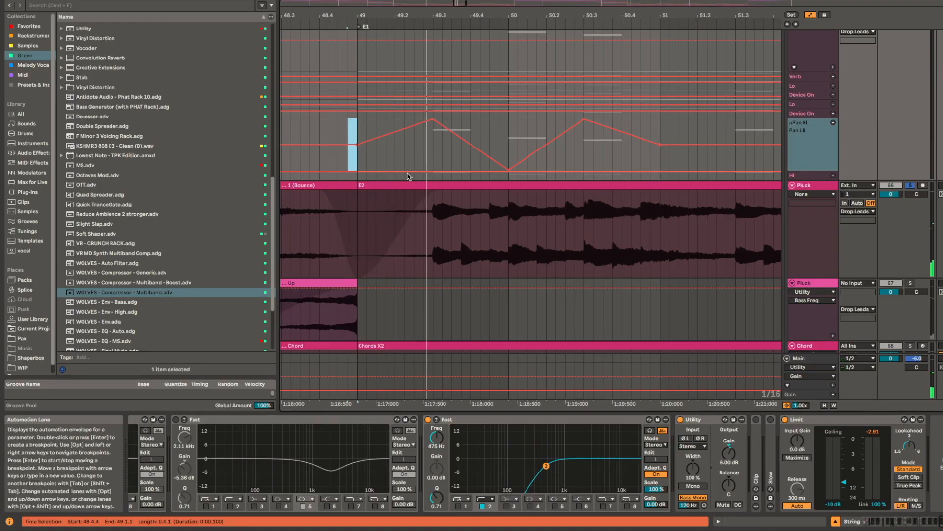
Step: Hide the automation lanes and play the Pluck track's E2 clip in solo from 49.2.4
key(a)
click(423, 192)
key(space)
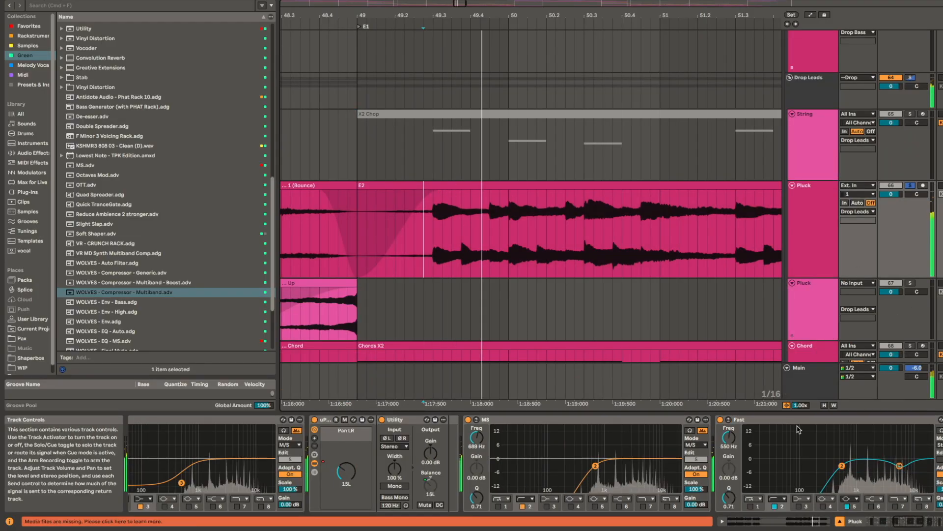
scroll(564, 272, down, 8)
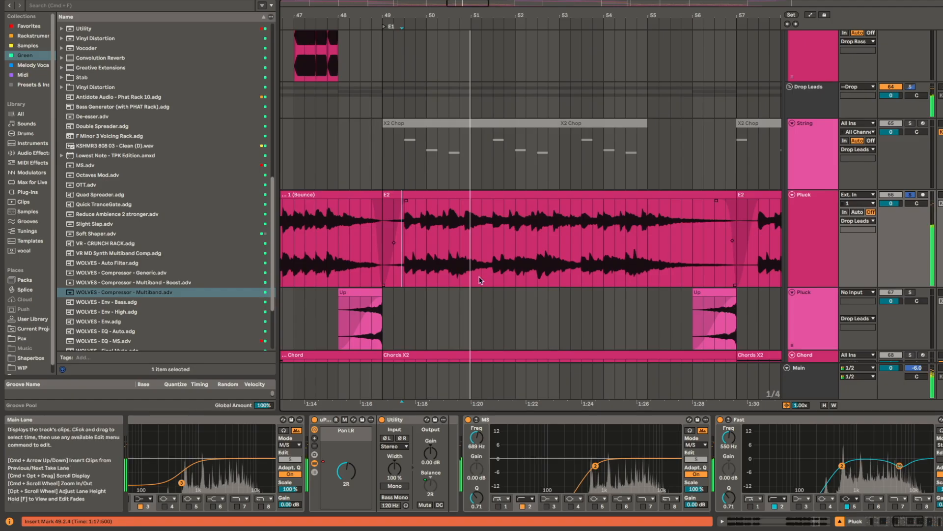
Step: Show the automation again, open the Pluck track's Pan LR automation in a new lane, and place the insert mark at bar 49
key(a)
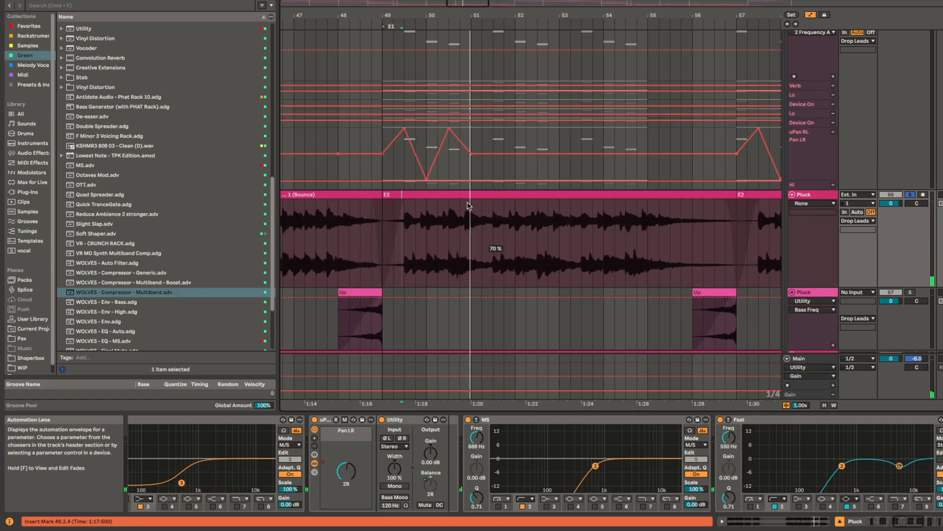
scroll(475, 248, down, 3)
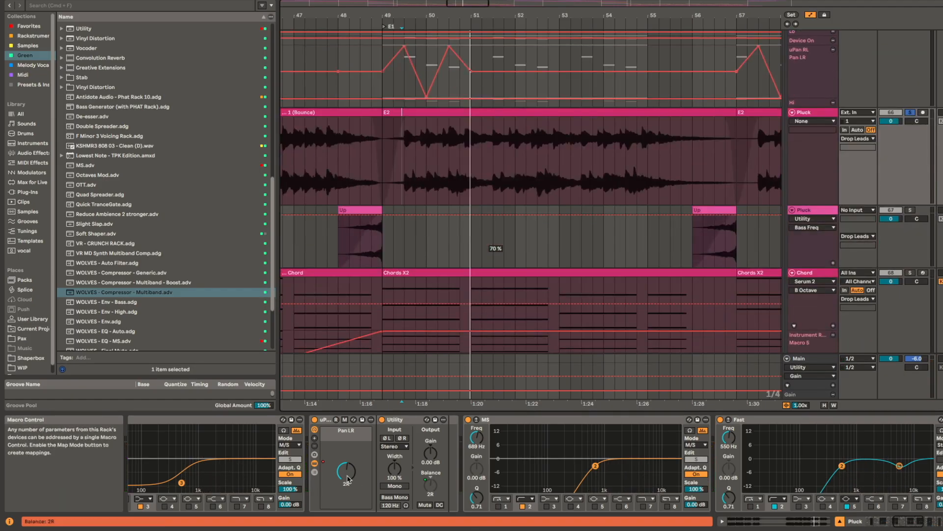
right_click(347, 471)
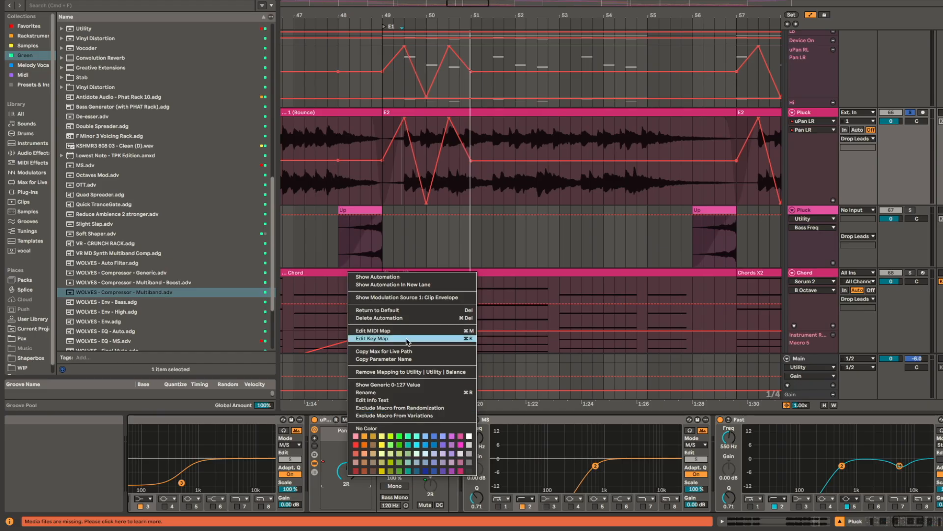
click(445, 286)
scroll(432, 213, up, 3)
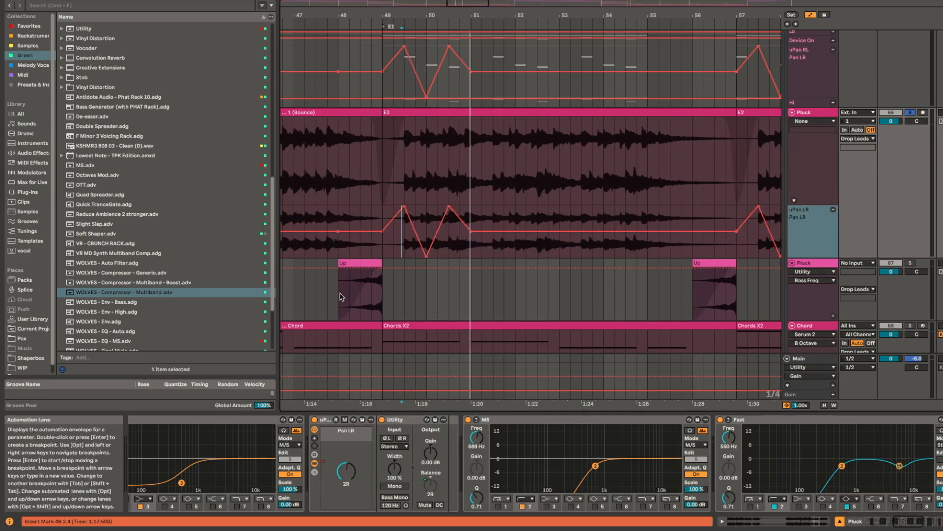
click(390, 249)
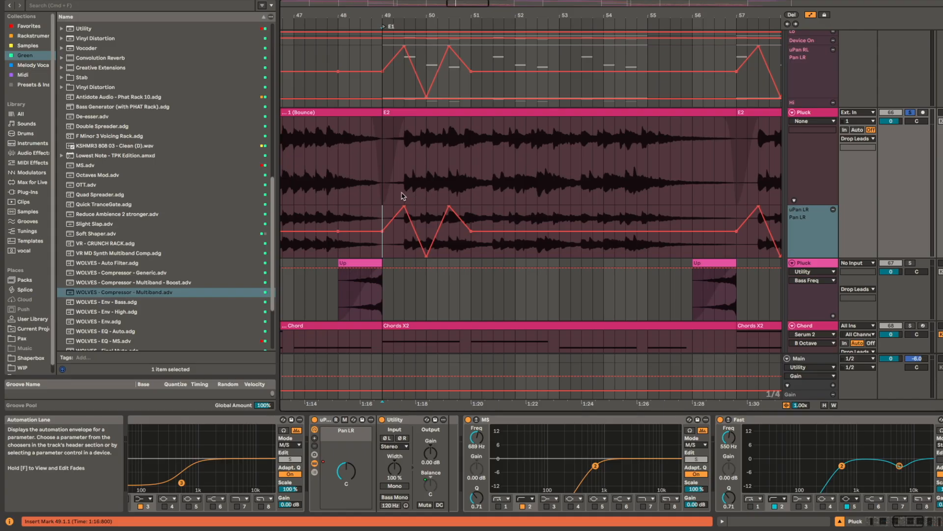
Step: Inspect the Pluck track's Pan LR envelope after bar 49, placing the insert mark at 50.3.2
scroll(406, 188, up, 5)
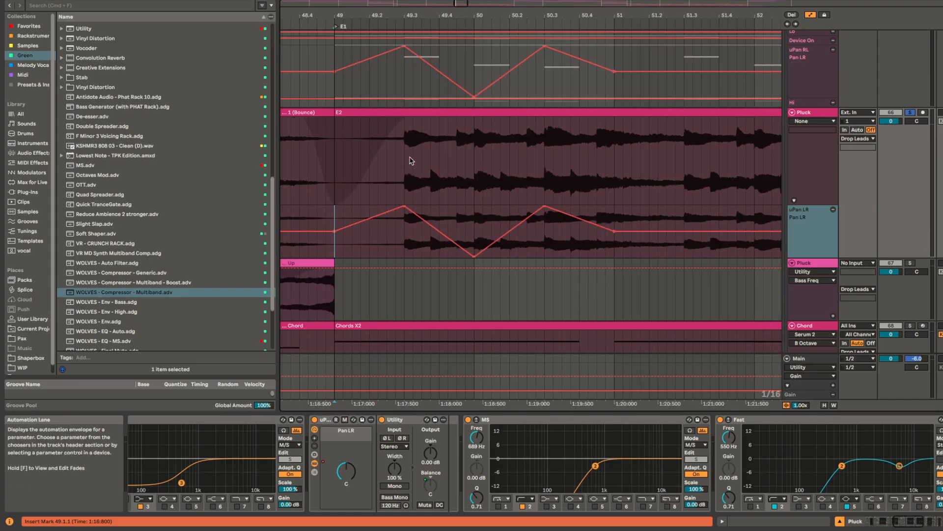
drag(404, 159, 556, 418)
click(550, 165)
scroll(551, 166, down, 3)
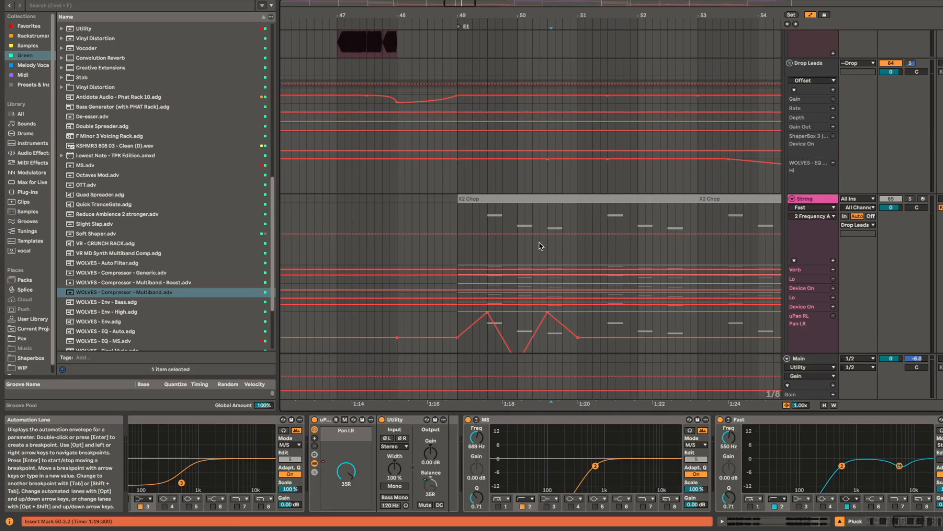
Step: Hide the automation lanes and check the Pluck clip's Pan LR macro at 49.4.3 and 50.4.3
key(a)
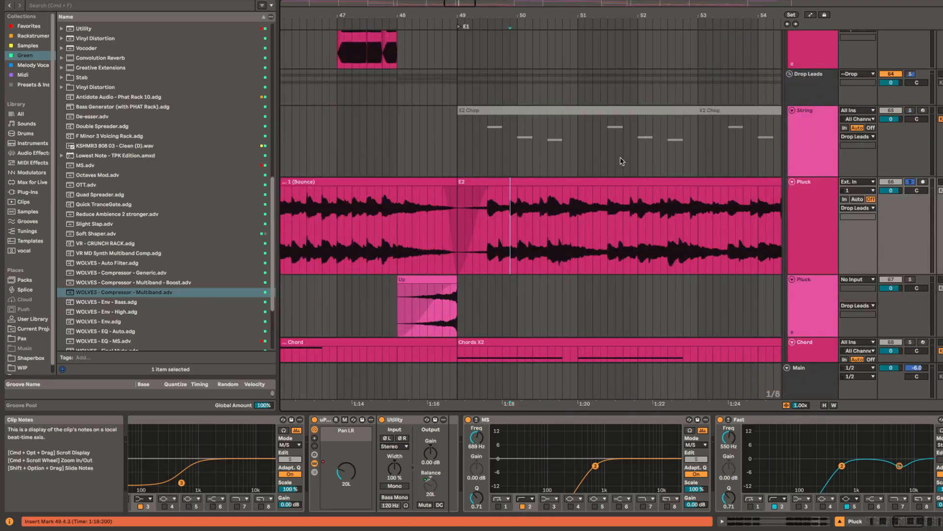
scroll(541, 197, up, 3)
scroll(552, 306, down, 5)
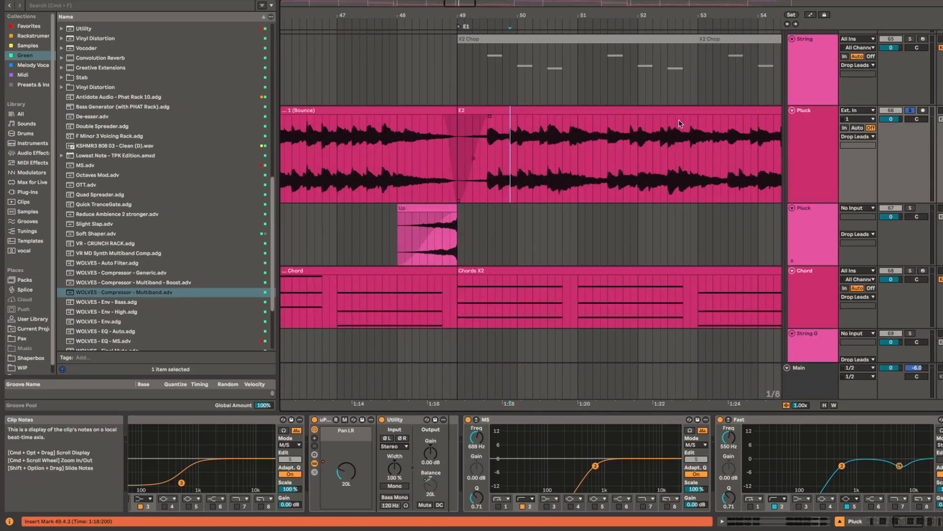
click(557, 110)
click(576, 150)
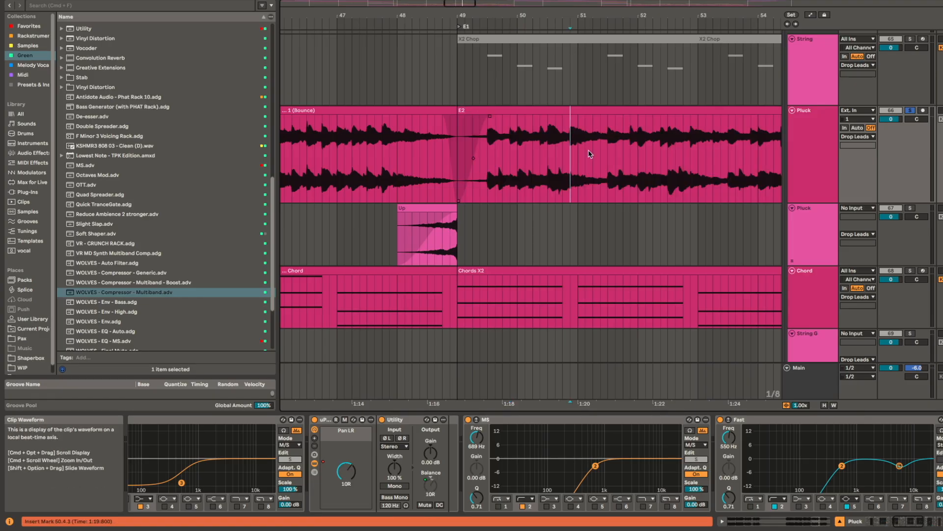
scroll(588, 154, up, 1)
scroll(505, 226, down, 5)
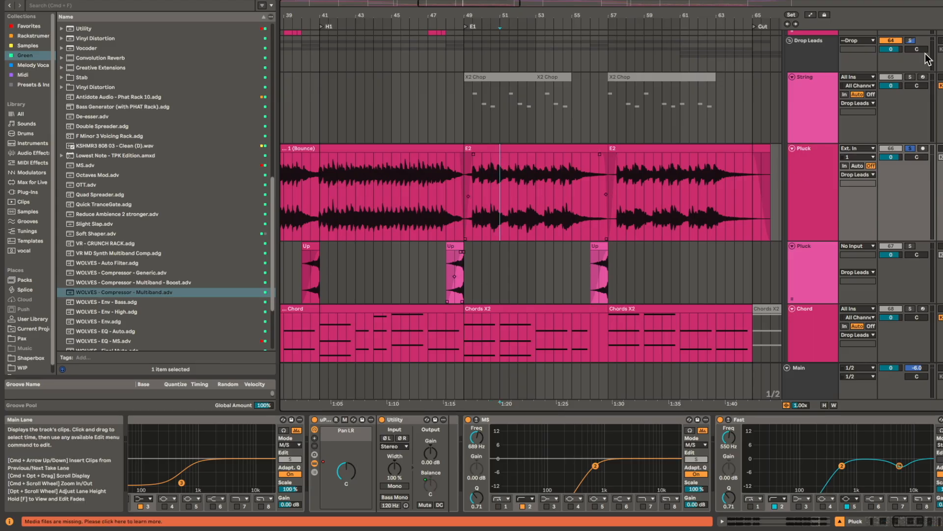
Step: Select the Pluck track's E2 clip from bar 49 to 57 and play the section with the solos off
click(540, 153)
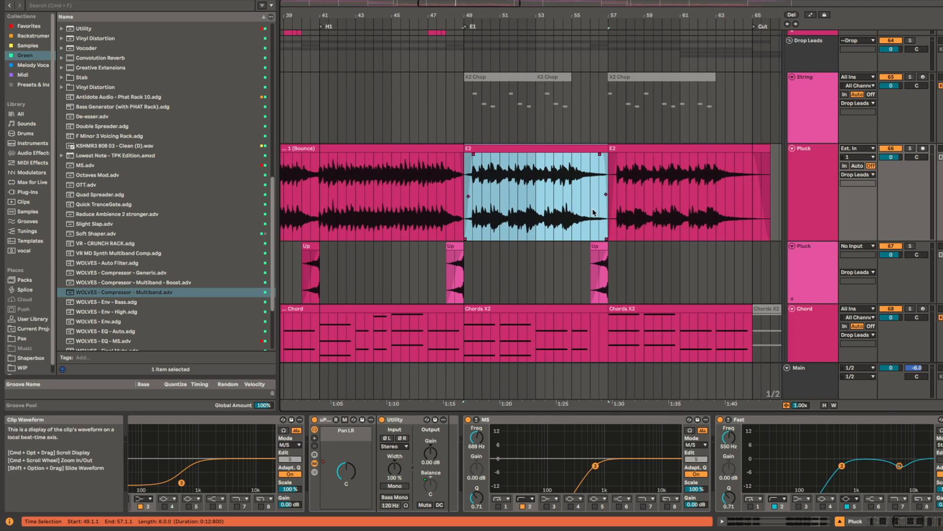
key(space)
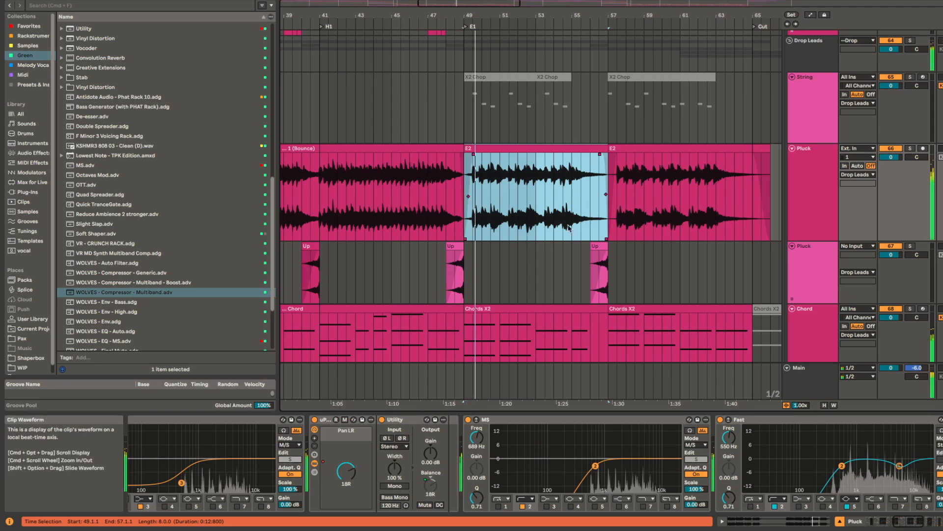
scroll(539, 86, down, 5)
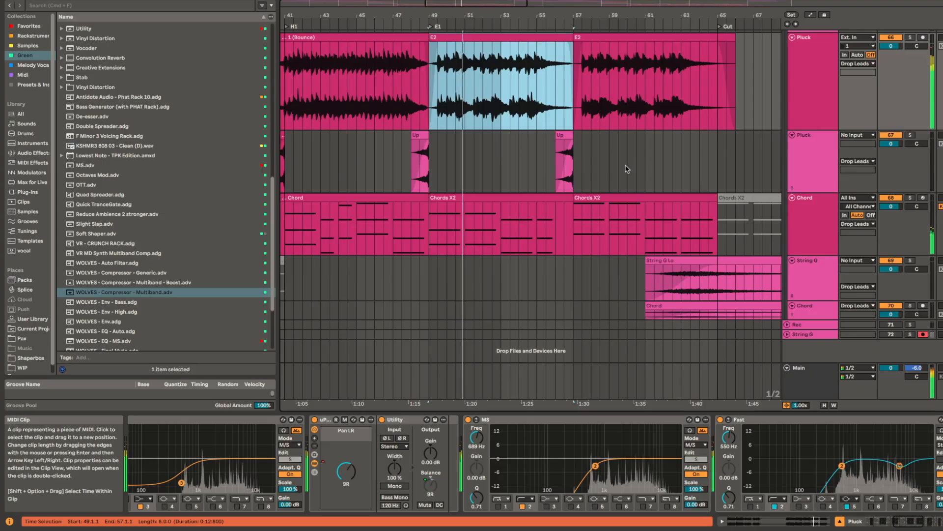
Step: Go to the Drop Leads group at bar 57 and examine its Glue Compressor, Flutter rack, LFO and reverb devices
scroll(535, 82, up, 4)
scroll(536, 81, right, 4)
scroll(532, 74, up, 5)
click(498, 132)
key(space)
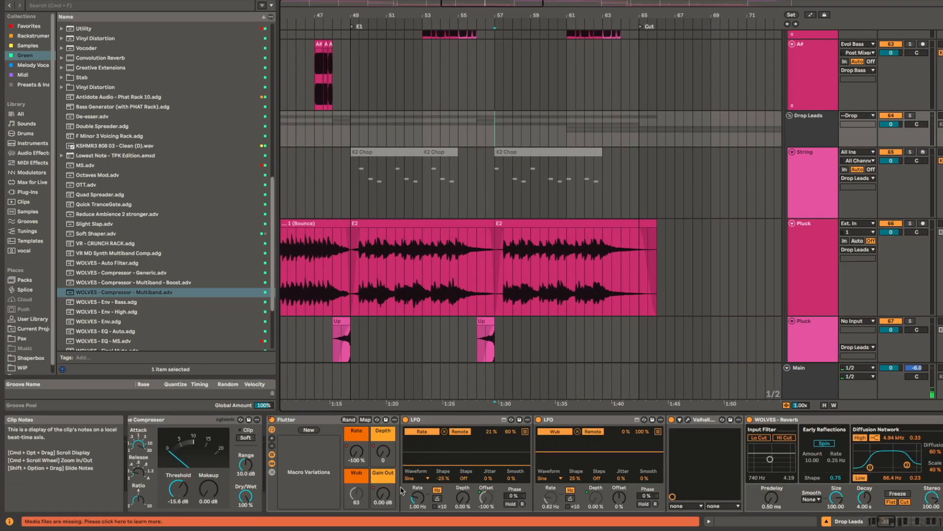
scroll(473, 480, left, 10)
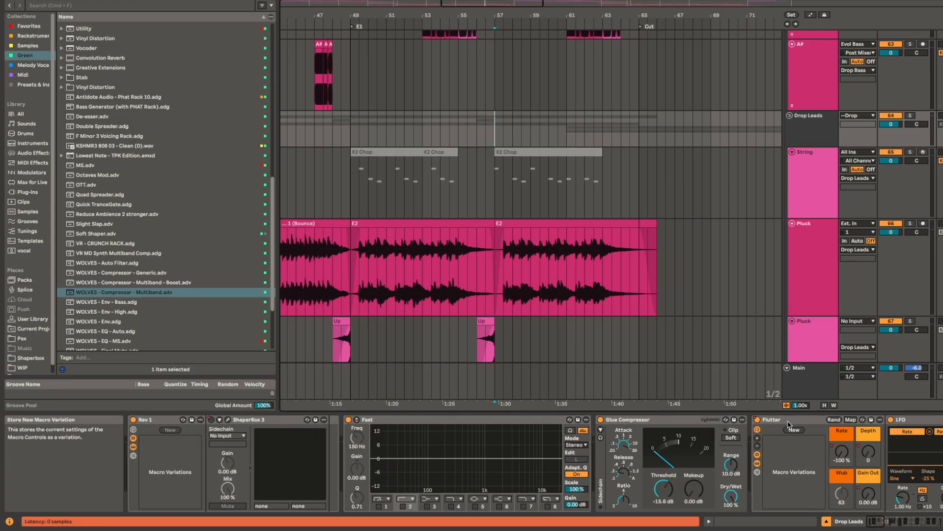
scroll(437, 438, right, 10)
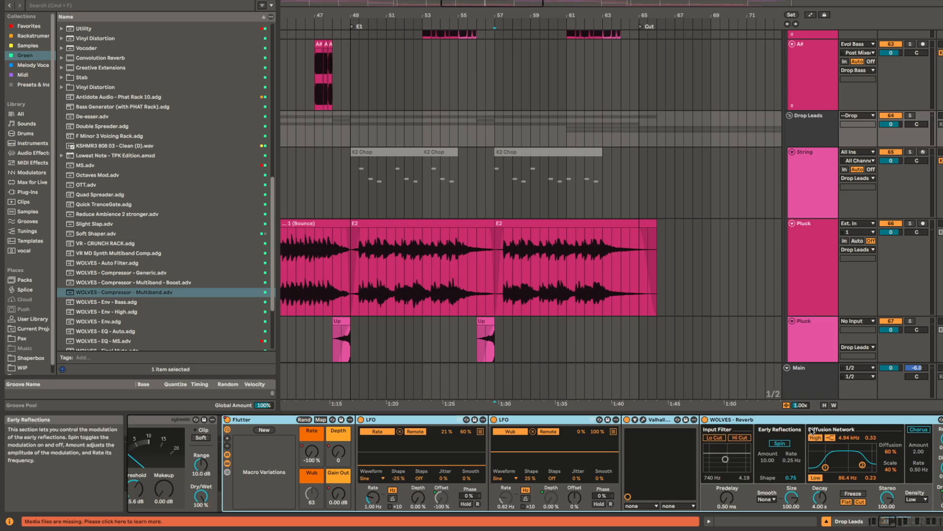
scroll(826, 452, left, 2)
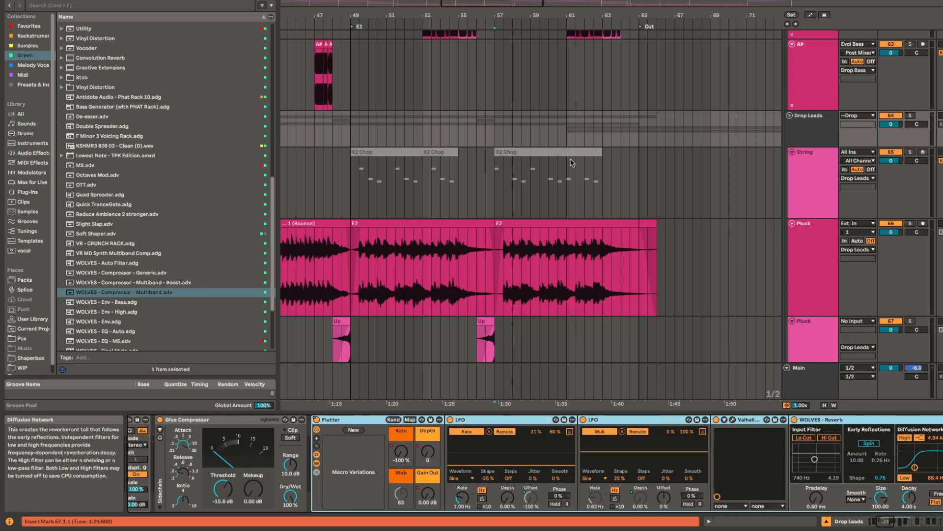
click(494, 122)
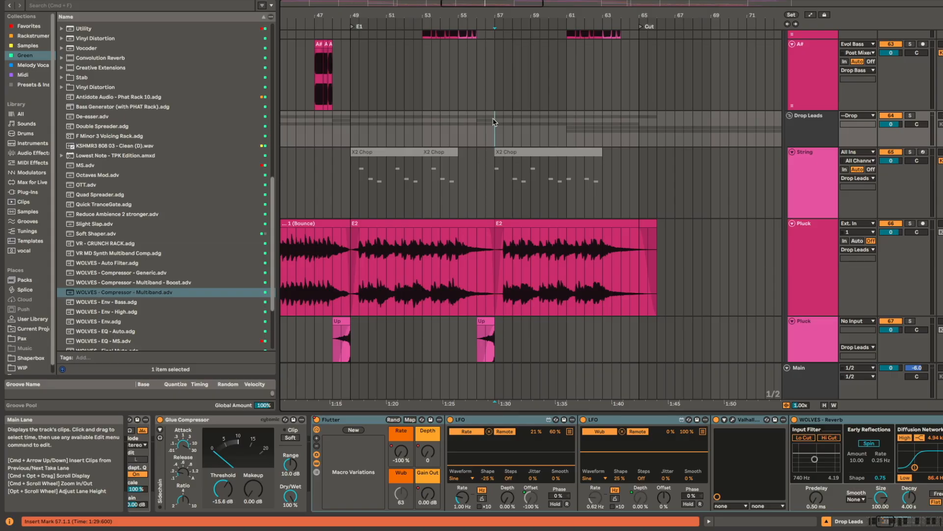
Step: Play the Drop Leads group in solo from bar 61 and from bar 57 with the Flutter rack in view
click(566, 128)
key(space)
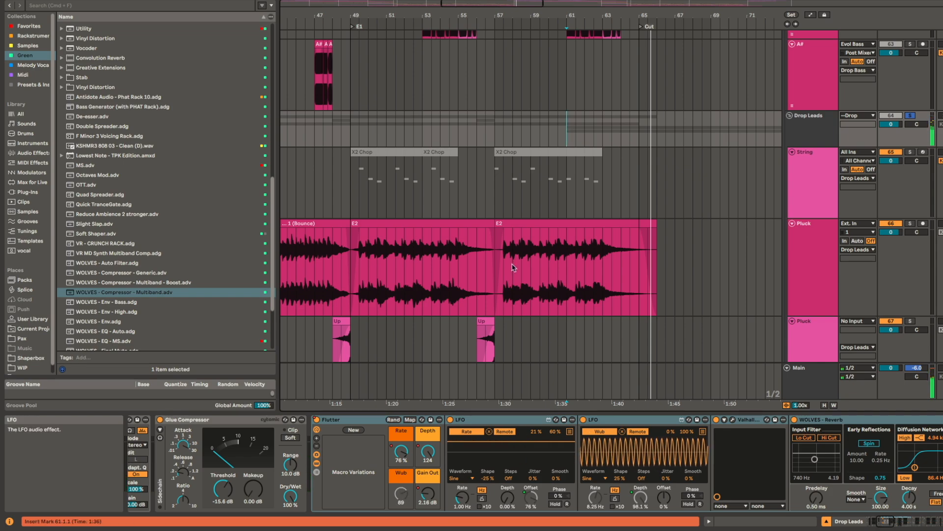
click(470, 135)
key(space)
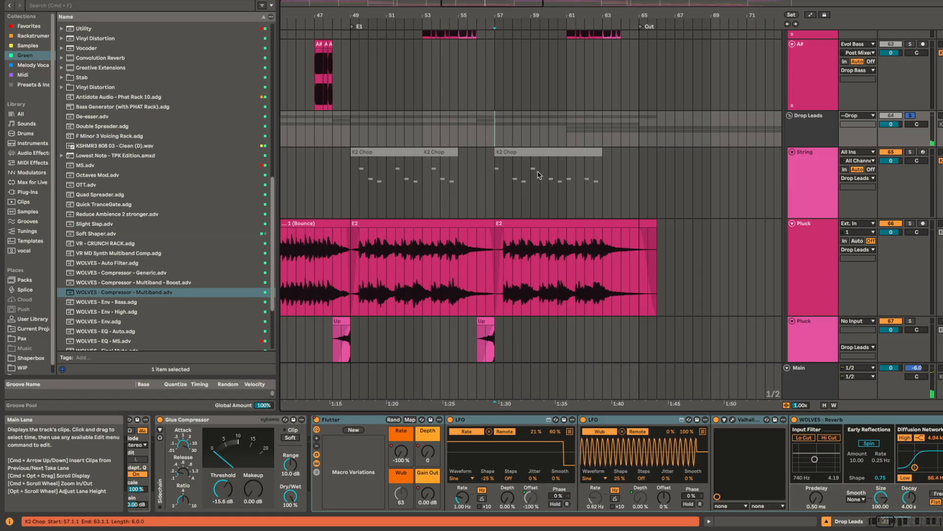
key(space)
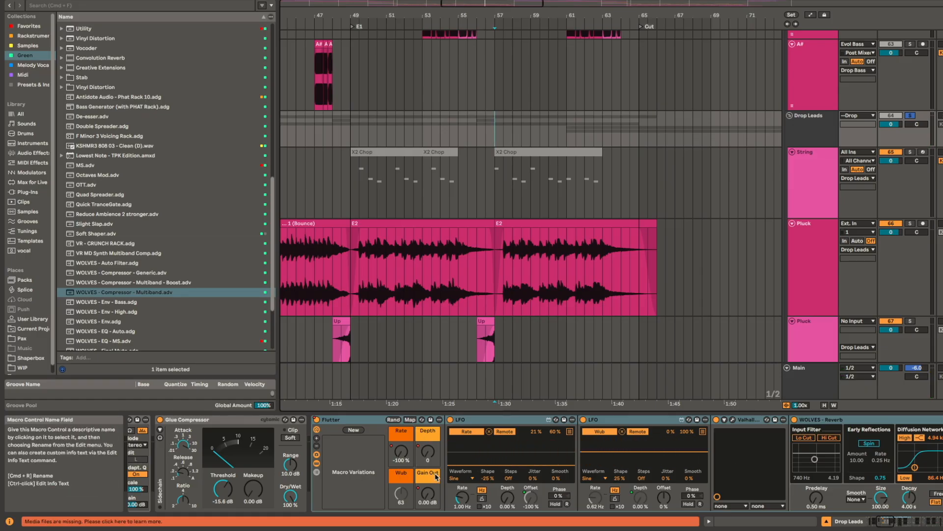
Step: Examine the Flutter rack's multiband compressor, EQ Eight, Utility and Gain out devices while playing Drop Leads in solo from bar 57
scroll(759, 427, right, 5)
scroll(760, 427, right, 14)
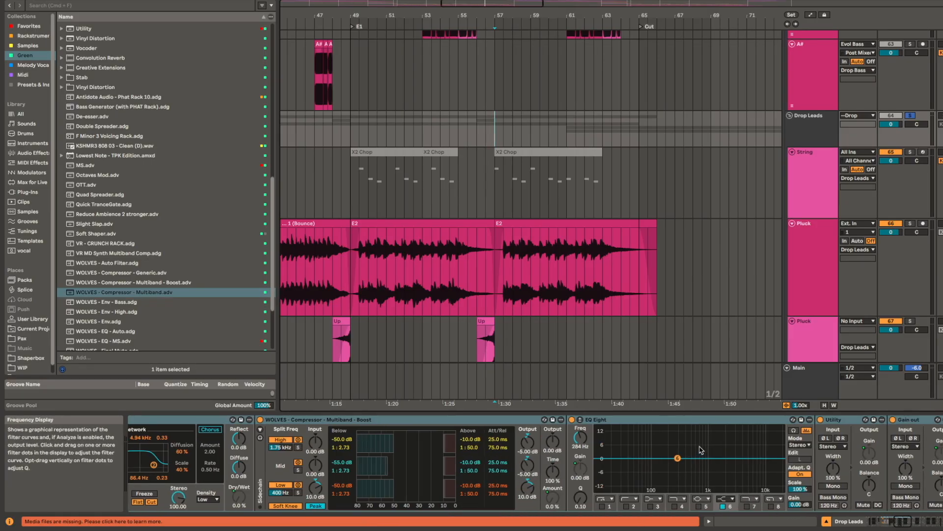
scroll(700, 450, right, 4)
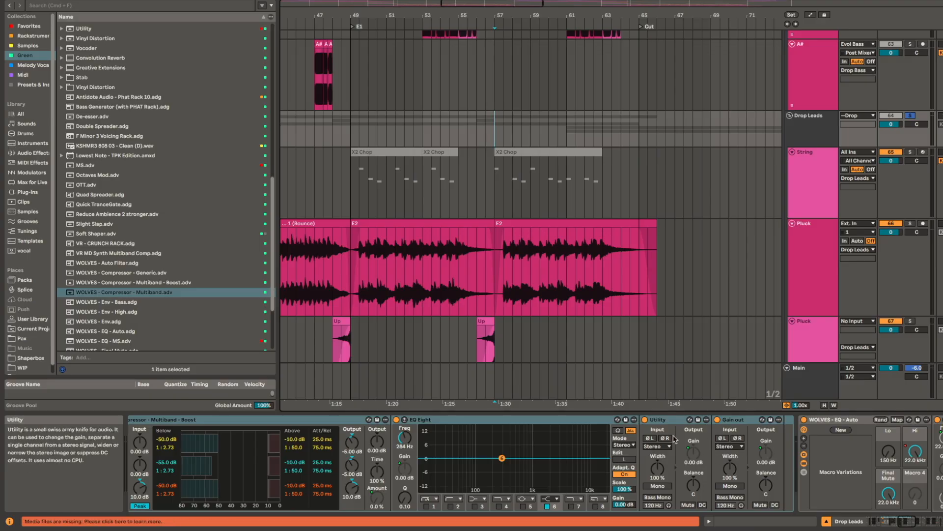
key(space)
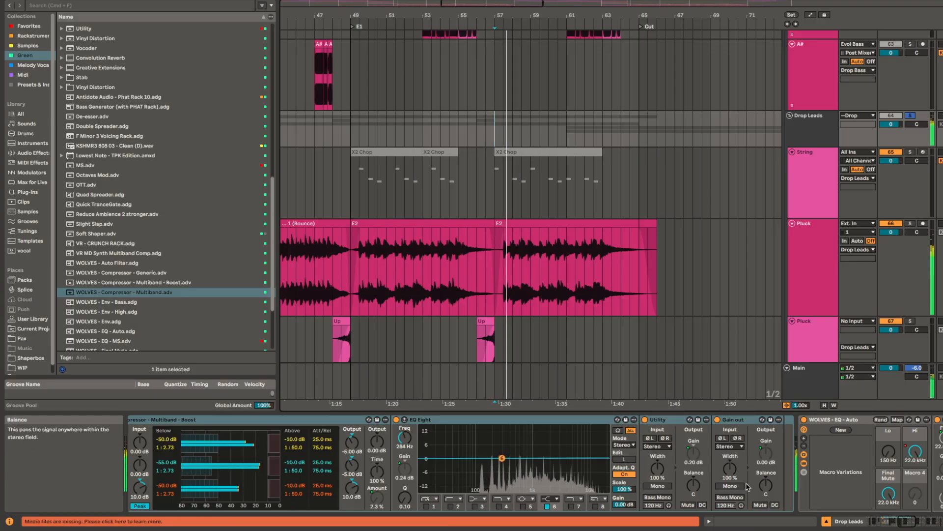
key(space)
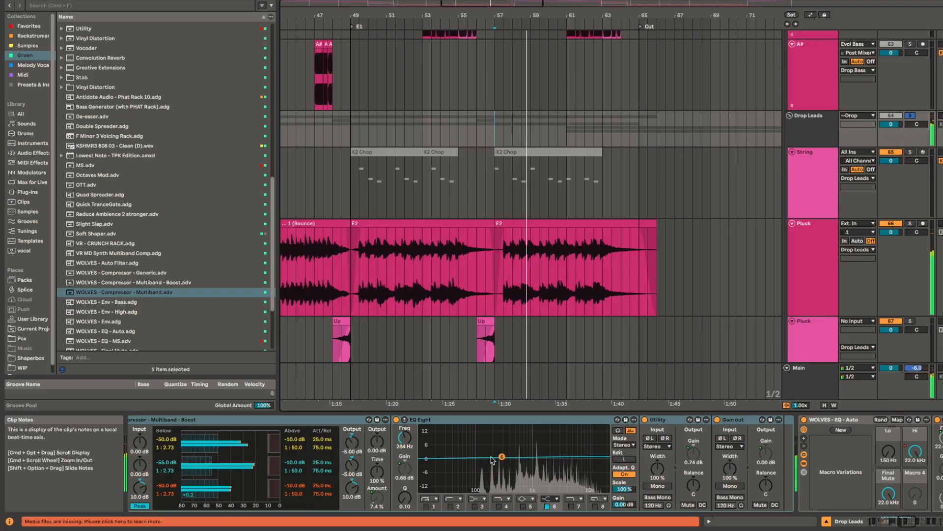
Step: Return to the Flutter macros and LFOs and play the Drop Leads group in solo from bar 61
scroll(541, 459, left, 10)
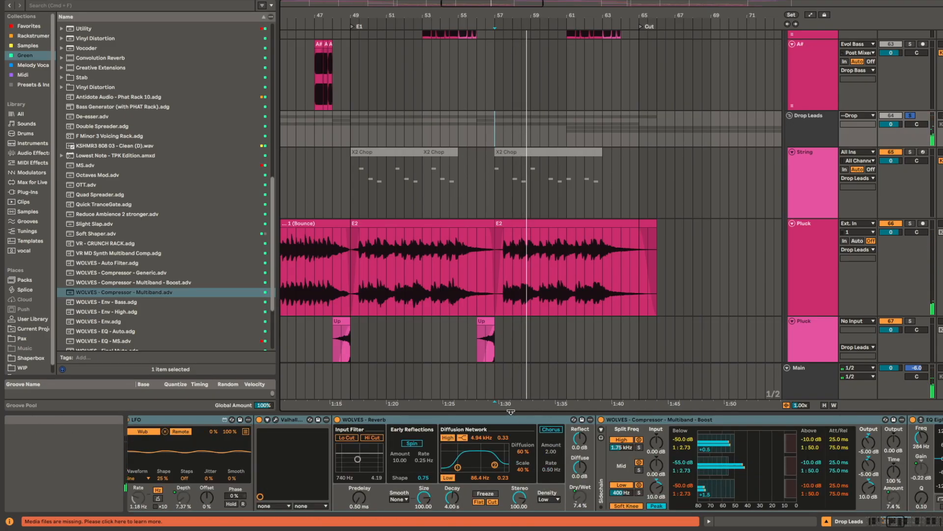
scroll(641, 457, left, 10)
click(567, 119)
key(space)
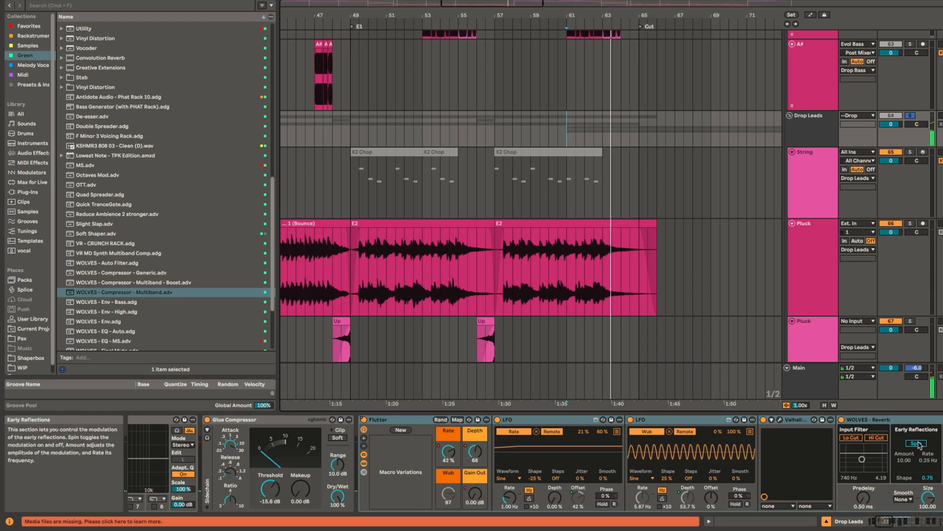
Step: Deactivate the WOLVES - Compressor - Multiband - Boost device on Drop Leads and play the group in solo from bar 61
scroll(567, 506, right, 8)
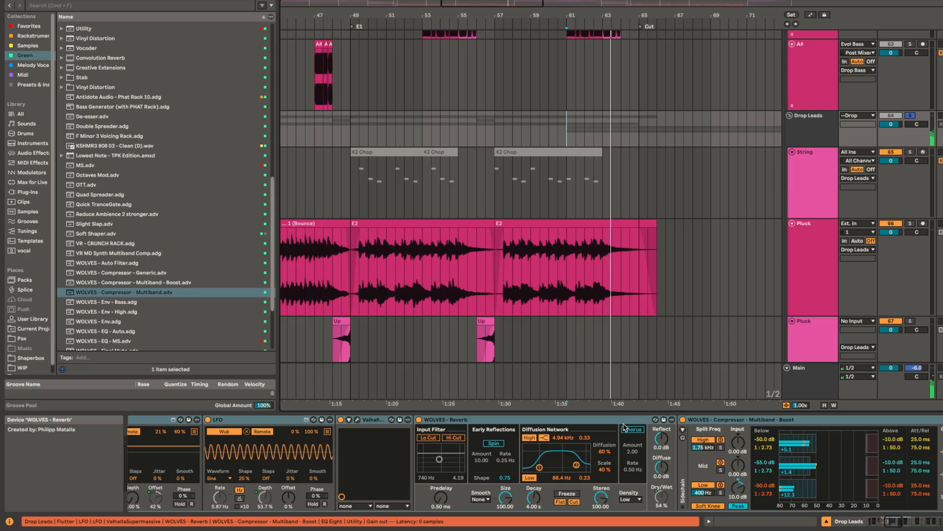
scroll(540, 432, right, 6)
click(540, 432)
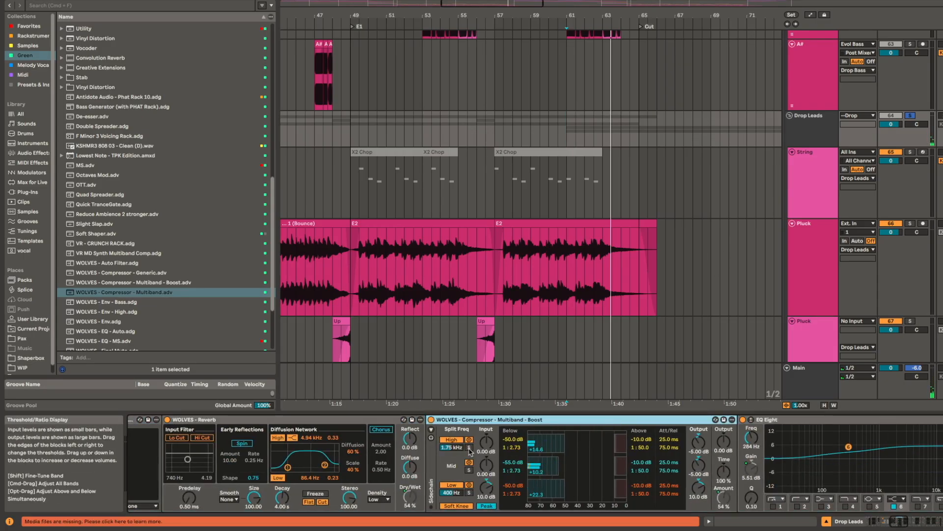
key(0)
key(space)
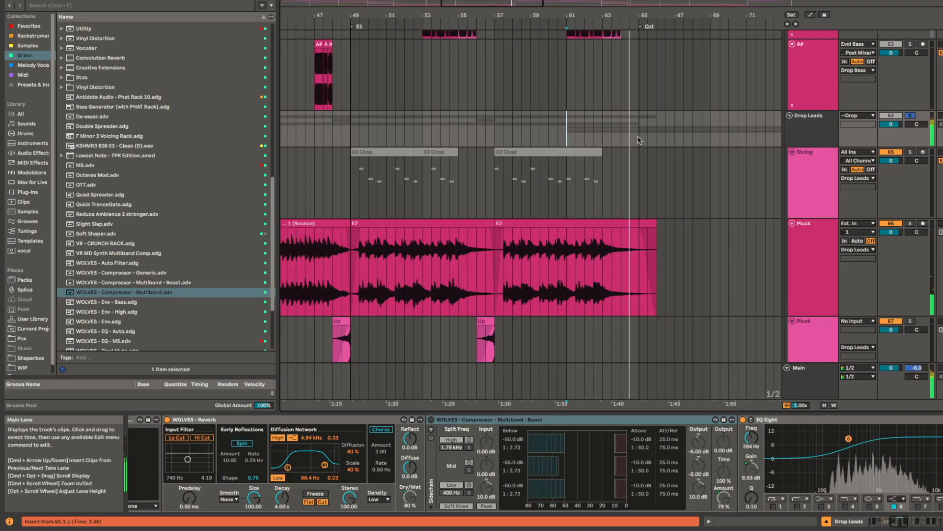
Step: Stop playback, place the insert mark at bar 65 on Drop Leads, and view the EQ Eight, Utility and EQ - Auto devices
key(space)
click(576, 130)
scroll(786, 467, right, 8)
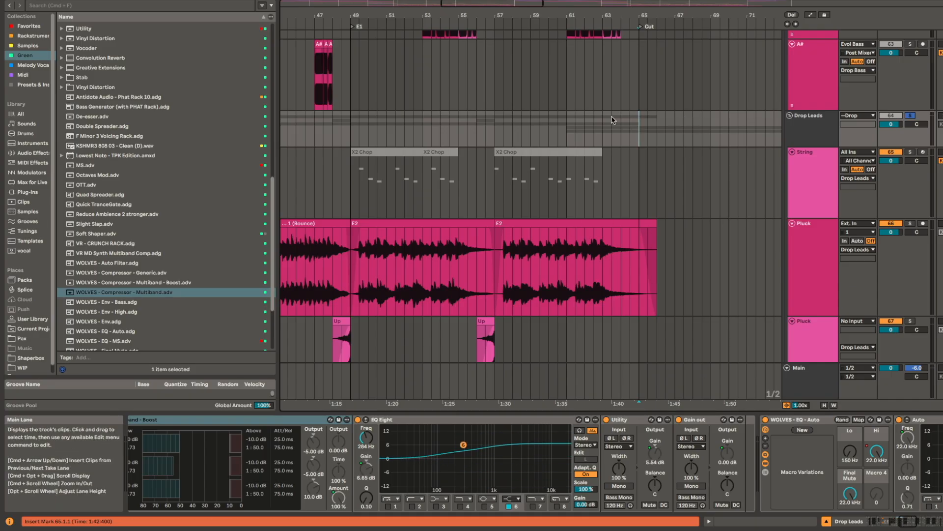
scroll(702, 147, right, 5)
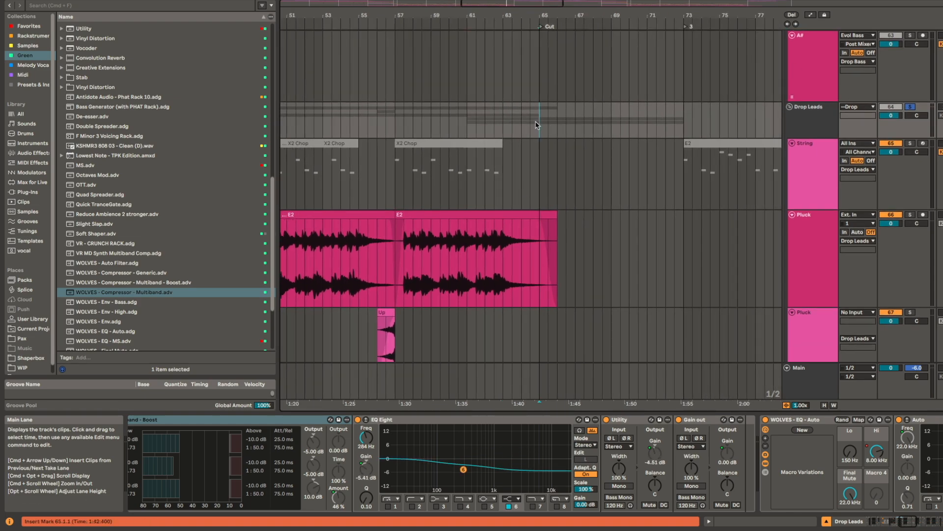
Step: Show the automation lanes on Drop Leads and enlarge the Flutter Rate, Depth and Gain Out lanes
key(a)
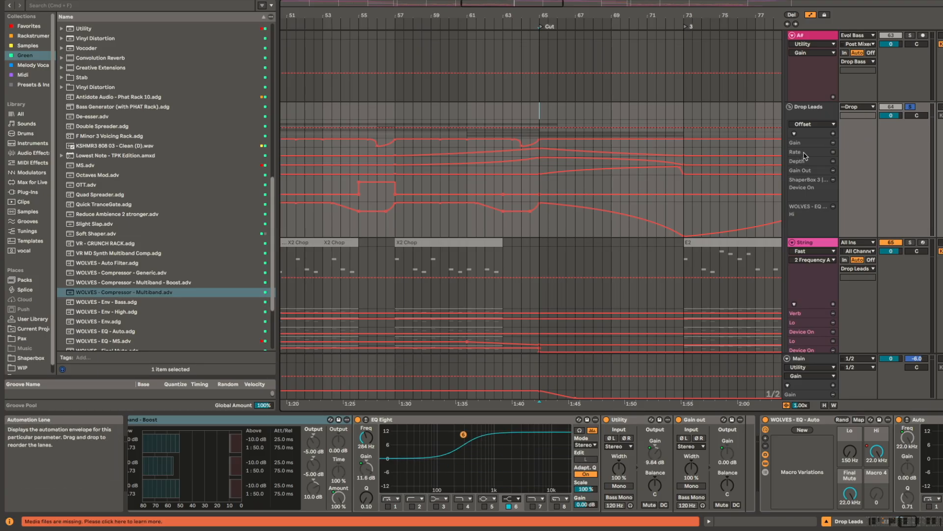
scroll(804, 154, up, 5)
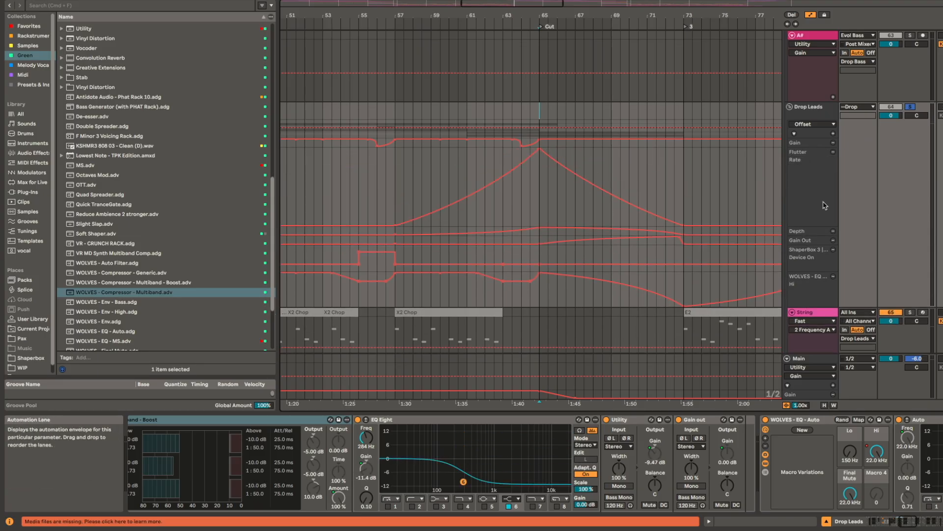
scroll(794, 236, up, 4)
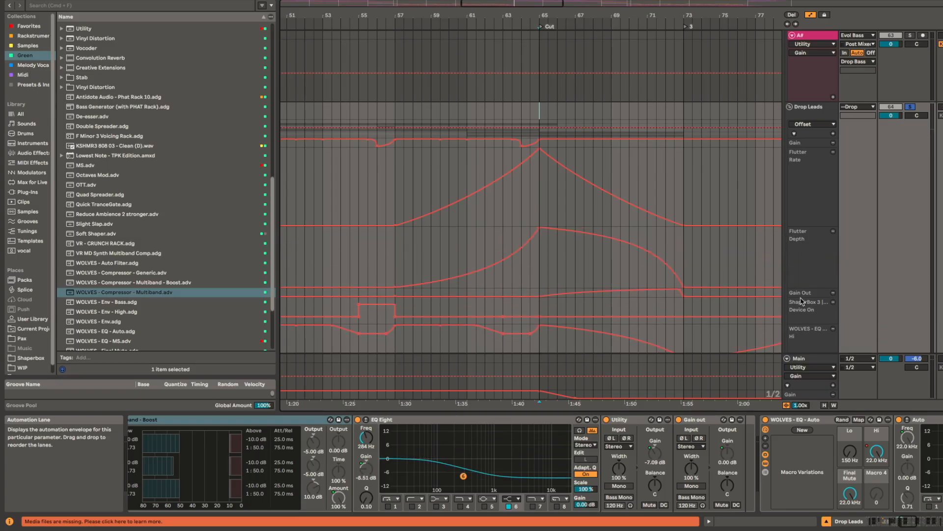
scroll(804, 296, up, 4)
scroll(703, 177, down, 5)
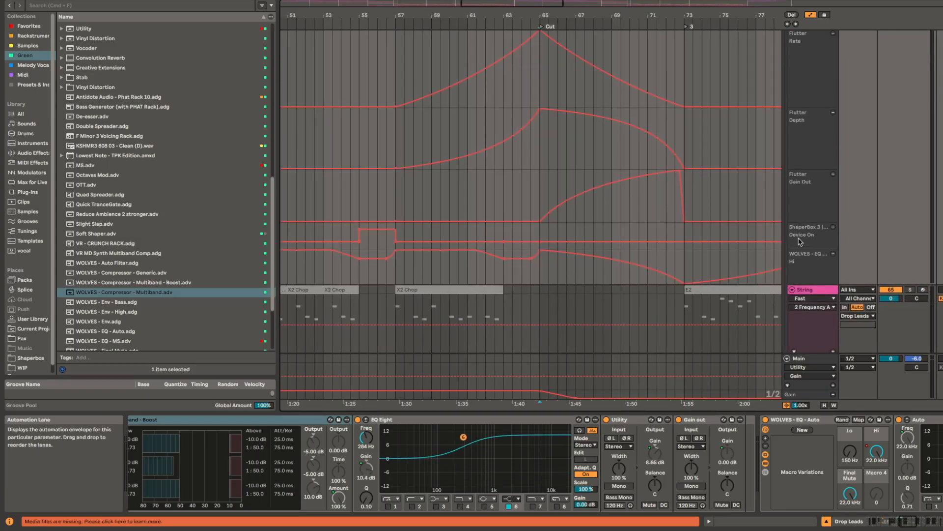
scroll(608, 127, up, 2)
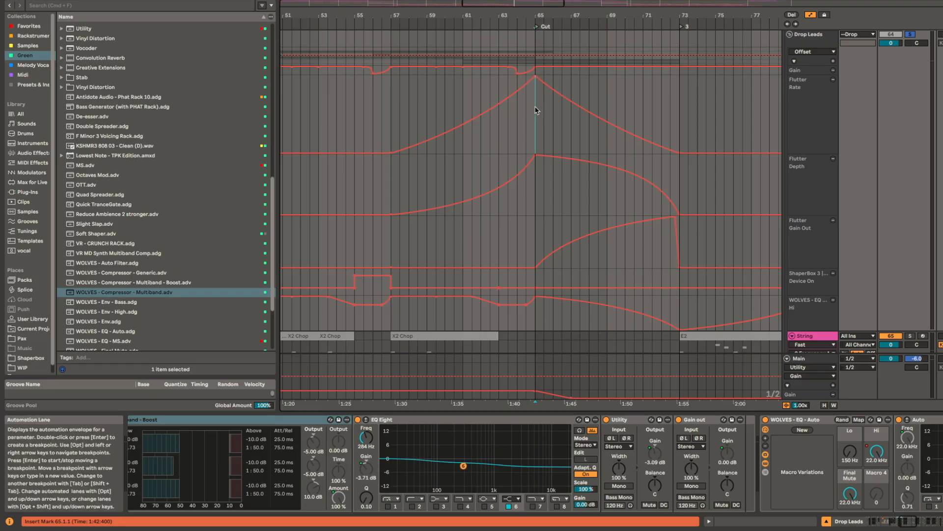
Step: Play the full mix from bar 61 through the Cut following the Flutter automation curves, and hide the automation lanes
click(541, 108)
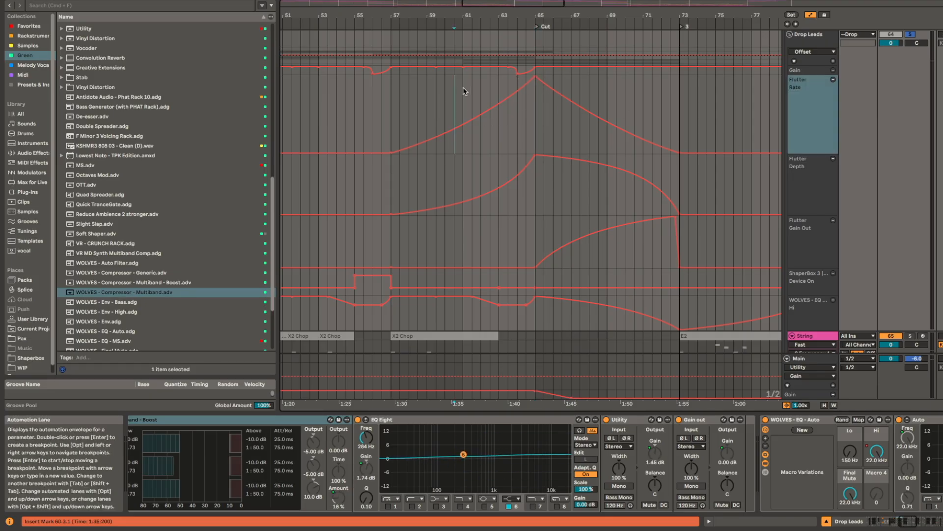
key(space)
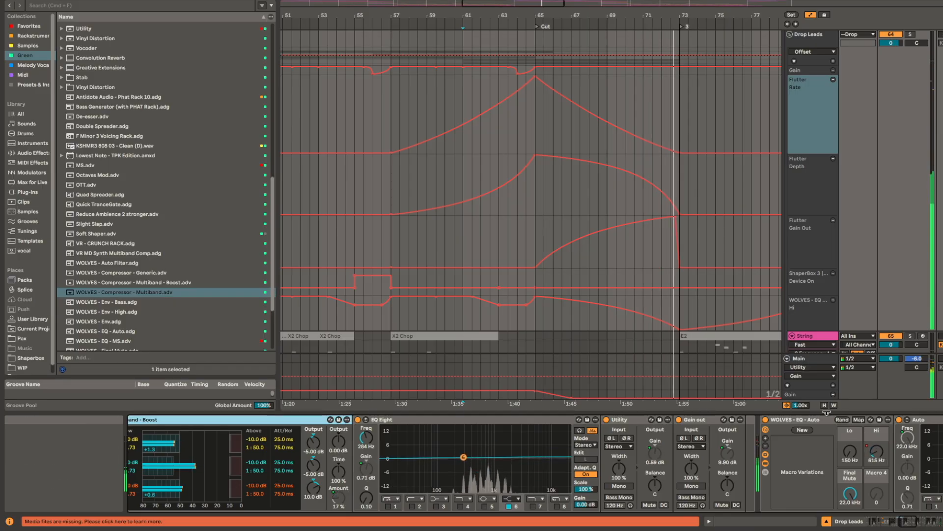
scroll(560, 319, down, 10)
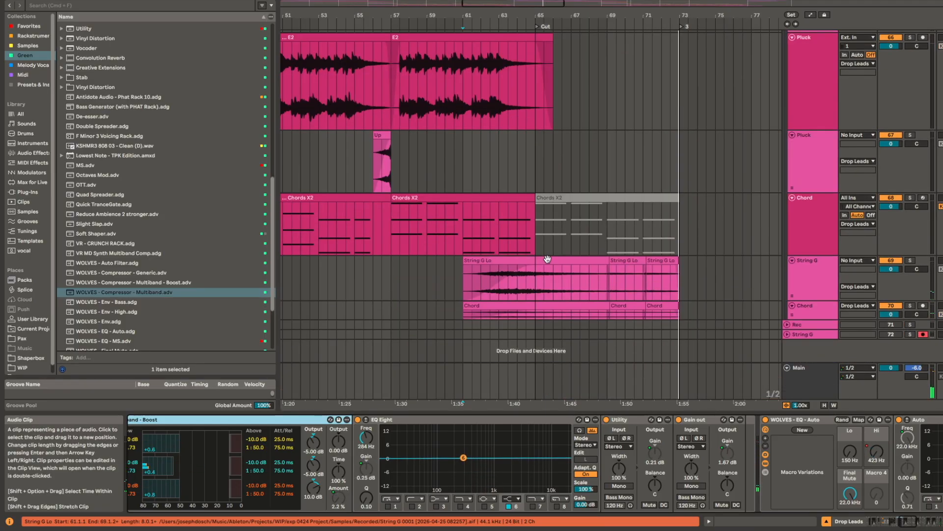
Step: Play the String G track in solo from bar 65 with its Tuner and EQ devices shown
click(535, 281)
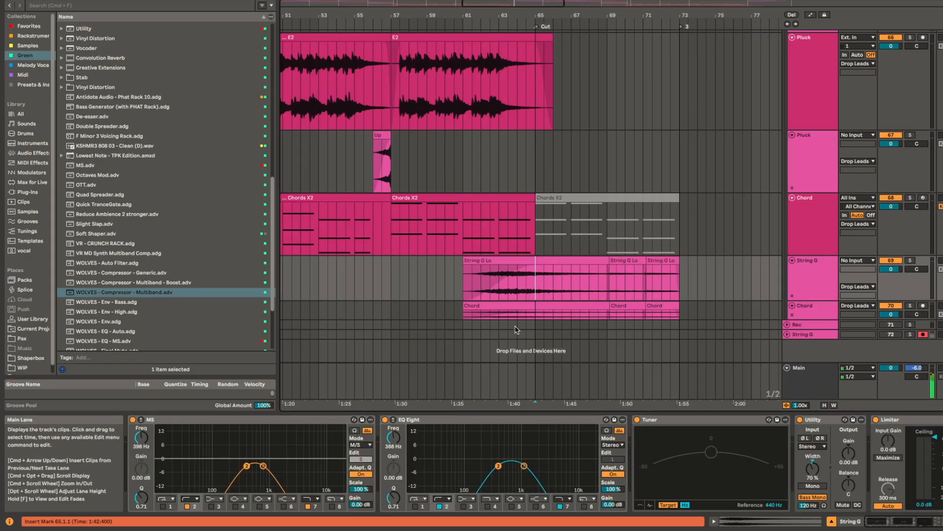
key(s)
key(space)
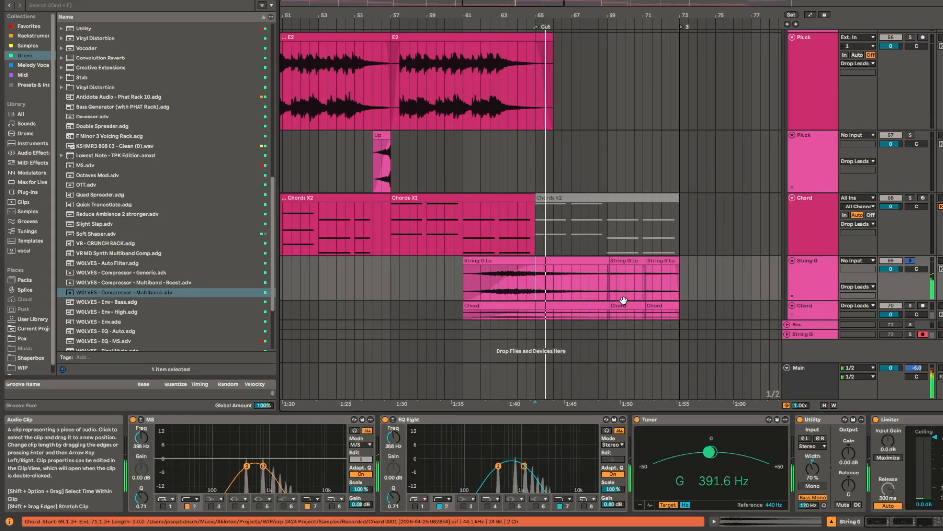
key(space)
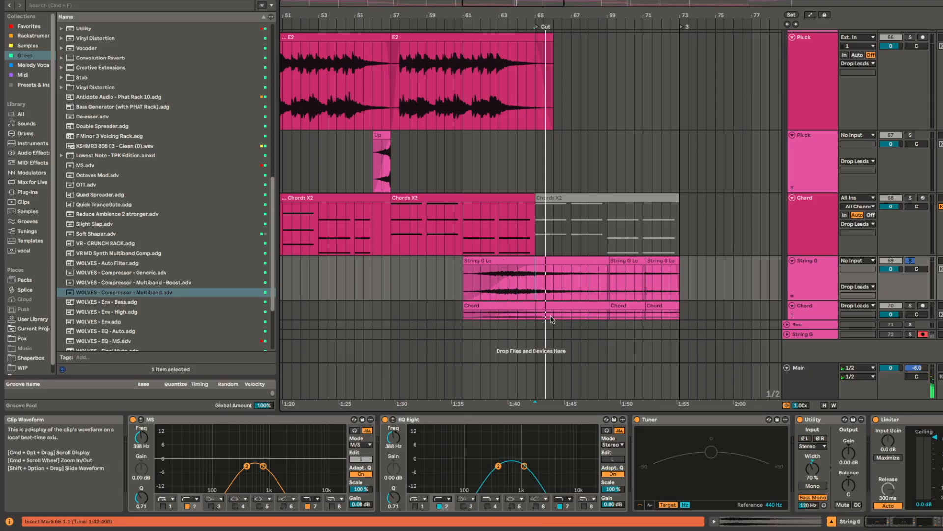
Step: Enlarge the Chord audio track below String G, play its clip in solo from bar 61, and replay String G from bar 65
scroll(551, 320, up, 3)
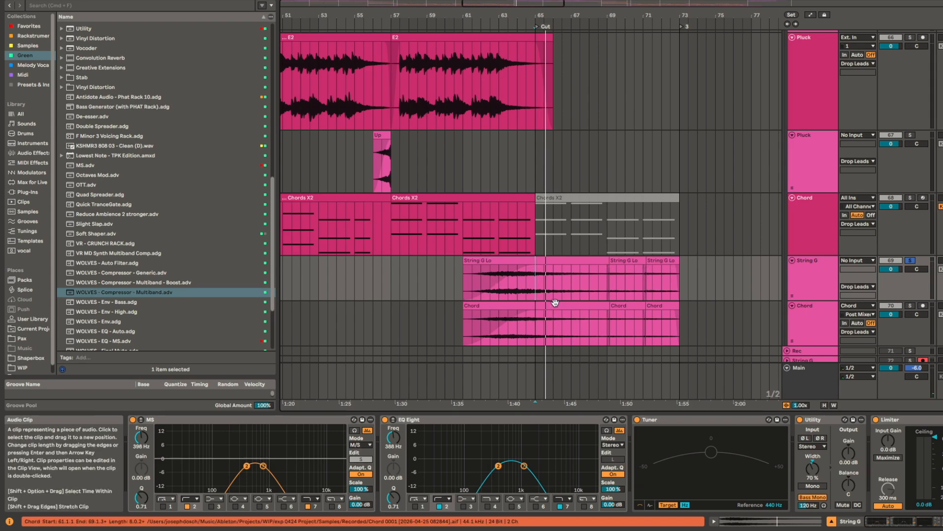
click(555, 305)
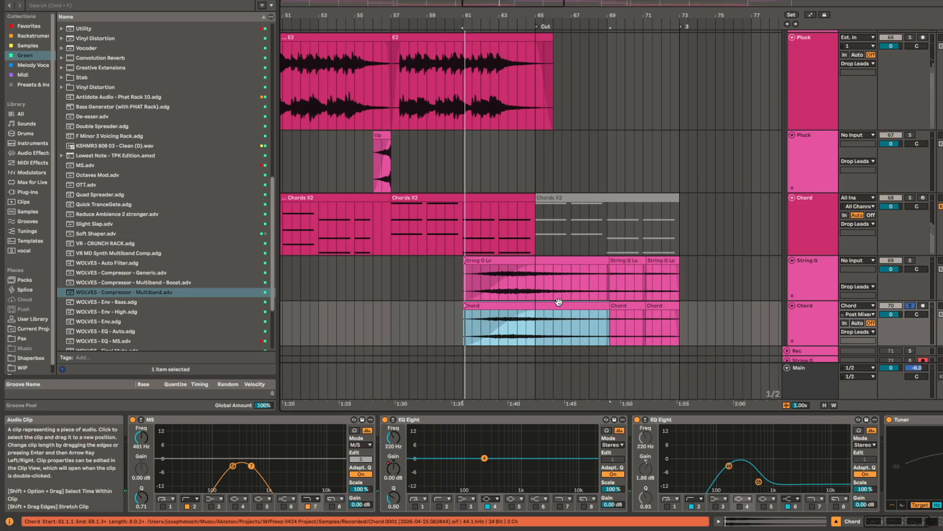
key(space)
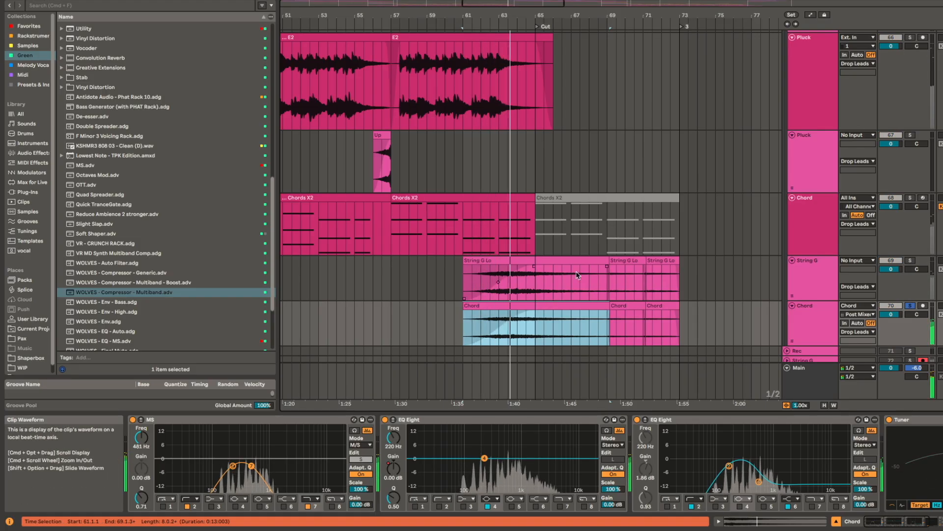
click(536, 280)
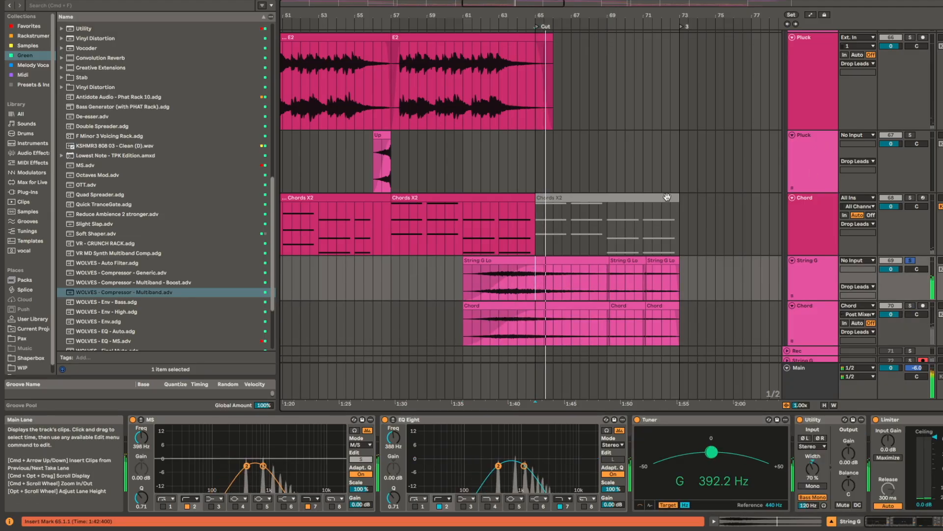
Step: Play the full arrangement from bar 69 and examine the Sine, Verb sine, Chord Hi and Tone clips of section 3
scroll(663, 192, up, 3)
scroll(677, 191, up, 5)
scroll(639, 285, right, 2)
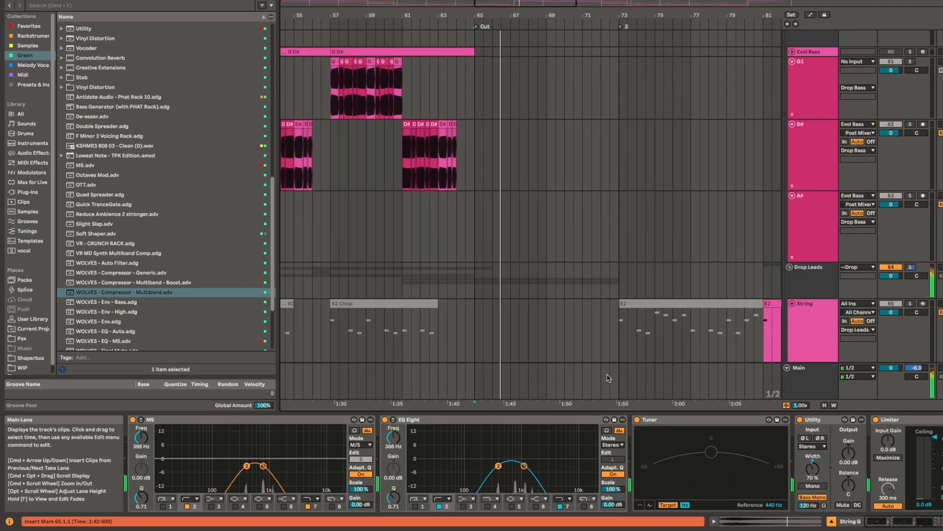
click(550, 147)
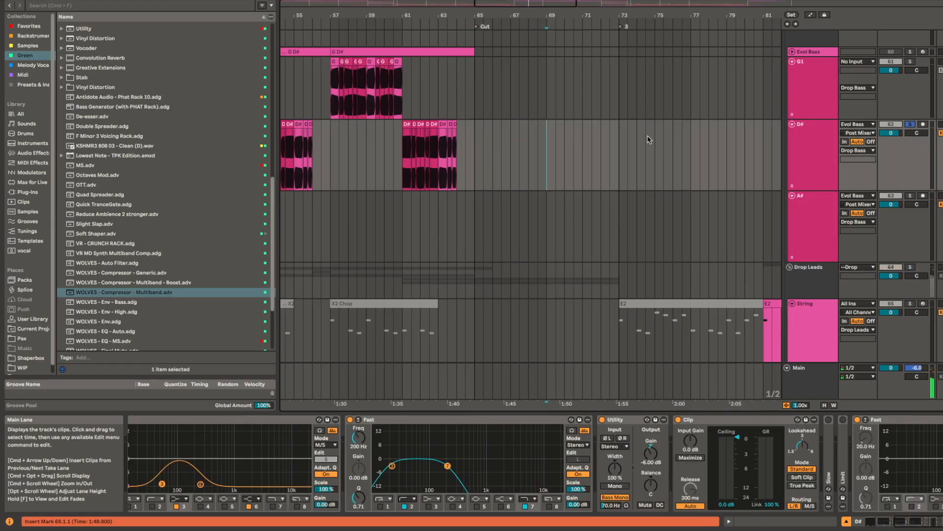
scroll(417, 276, right, 10)
scroll(417, 276, up, 15)
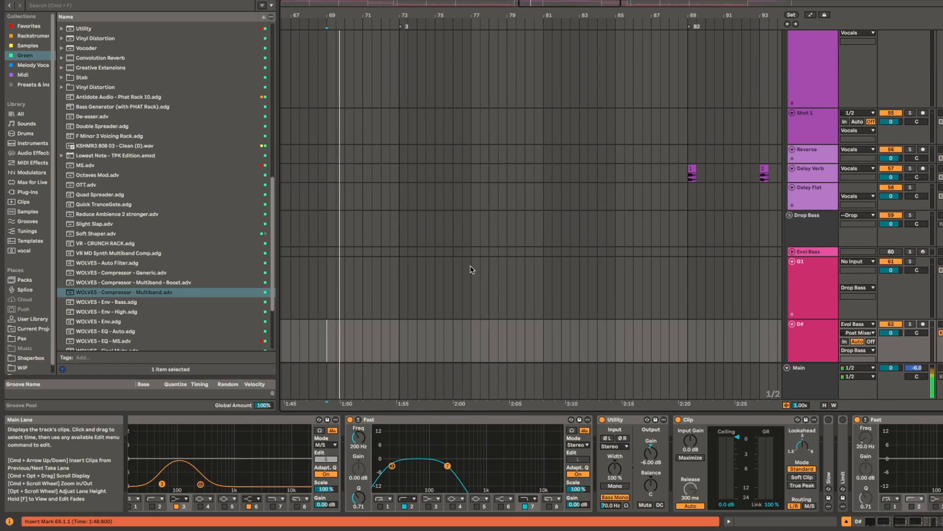
scroll(468, 203, up, 12)
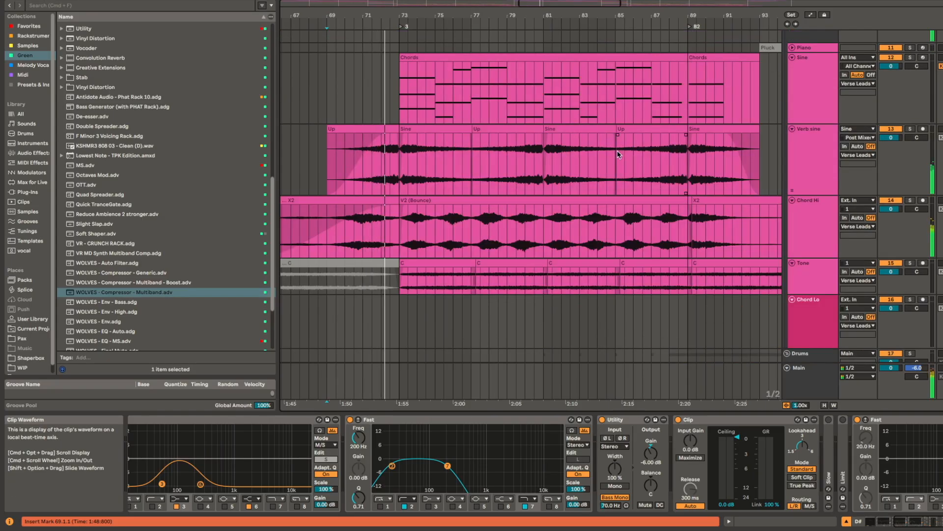
scroll(611, 147, down, 3)
scroll(612, 171, up, 2)
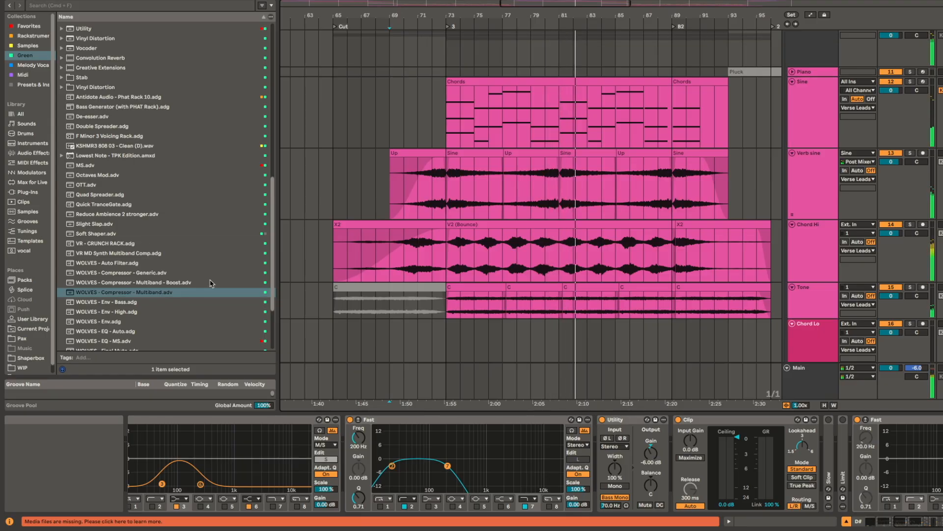
Step: Follow playback into section B2, examining the vocal, lead, drum and riser tracks, and return to the Sine and Chord Hi tracks
scroll(661, 179, down, 10)
scroll(662, 197, down, 15)
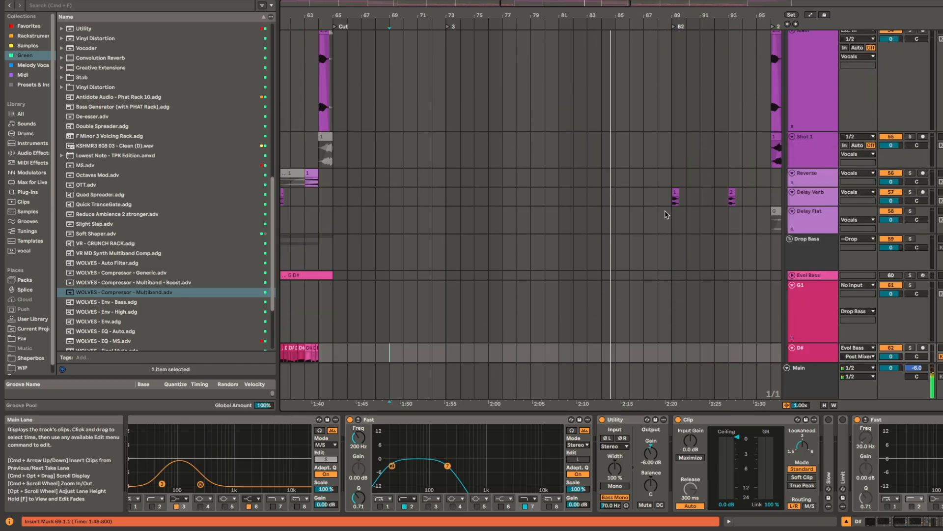
scroll(668, 213, down, 8)
scroll(648, 211, down, 2)
scroll(648, 211, right, 5)
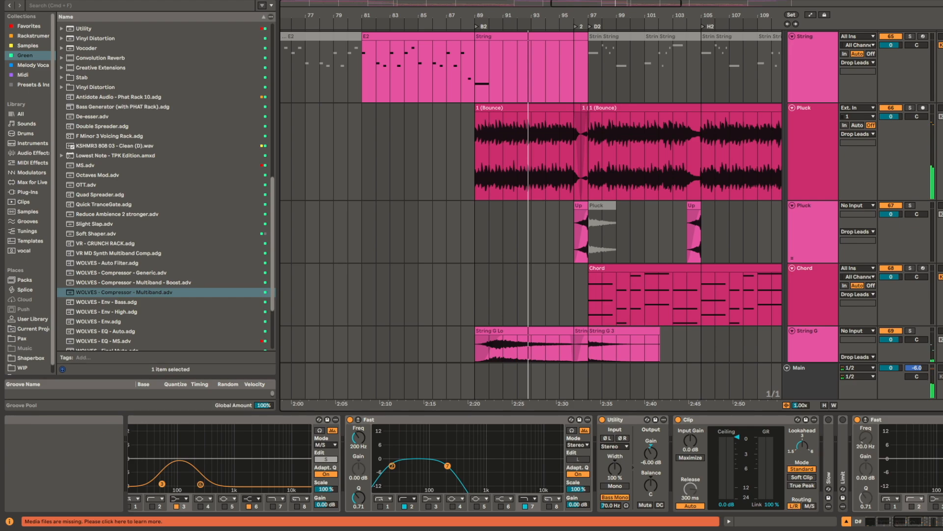
scroll(398, 199, up, 20)
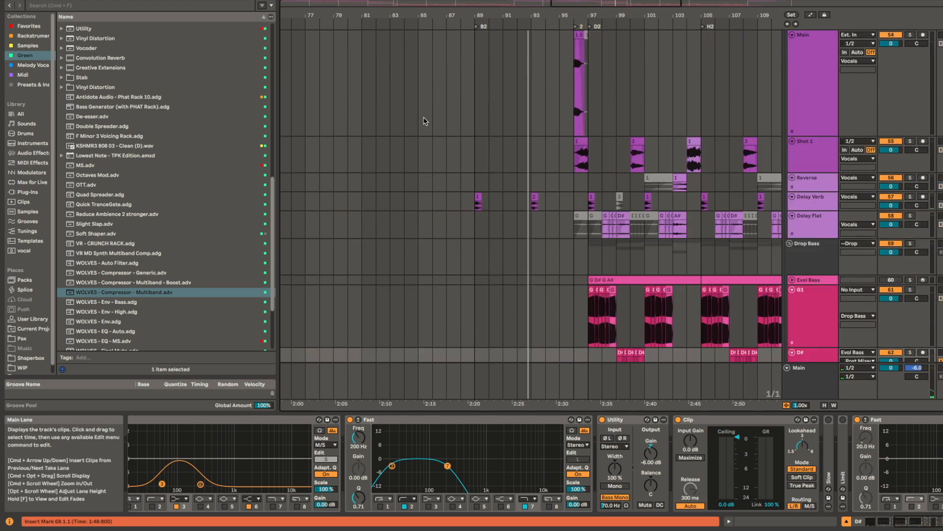
scroll(444, 211, up, 15)
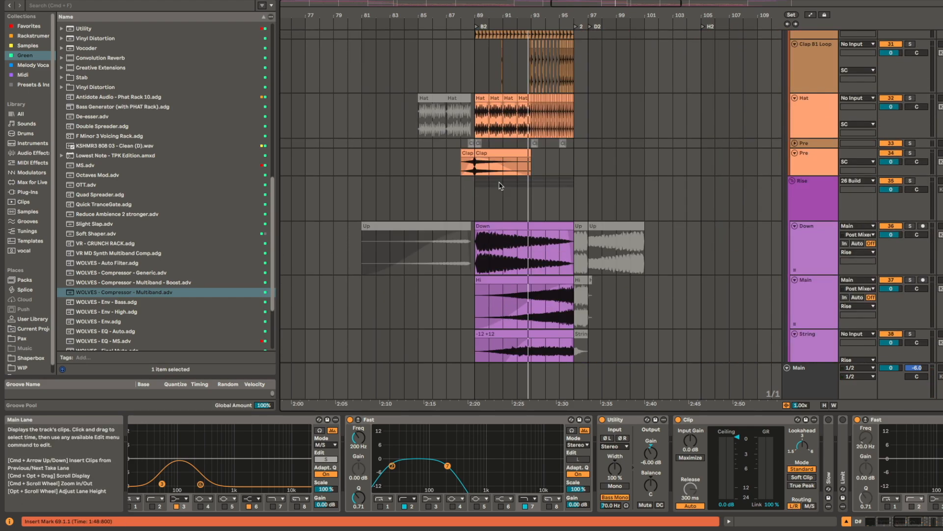
scroll(512, 186, up, 10)
scroll(685, 298, left, 8)
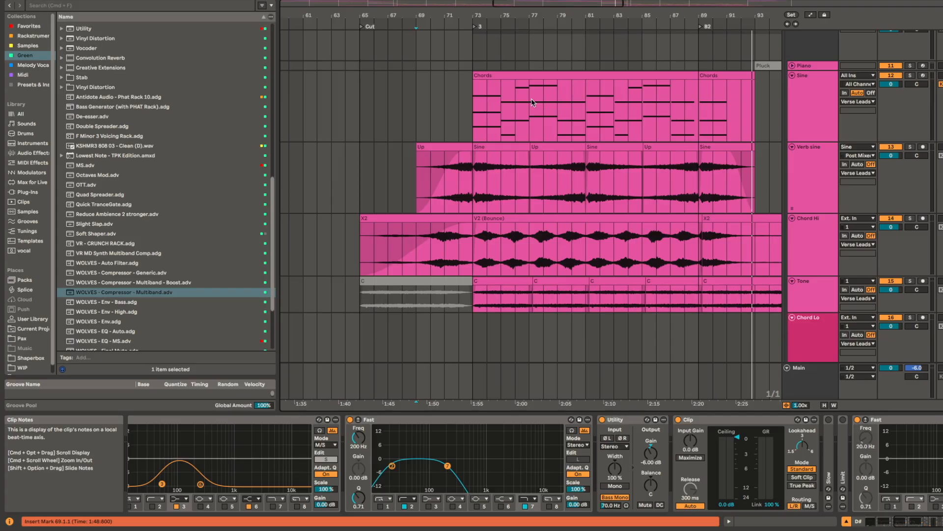
Step: Play the Sine track's Chords clip in solo from bar 73 and examine its MIDI notes in the note editor
click(514, 74)
key(space)
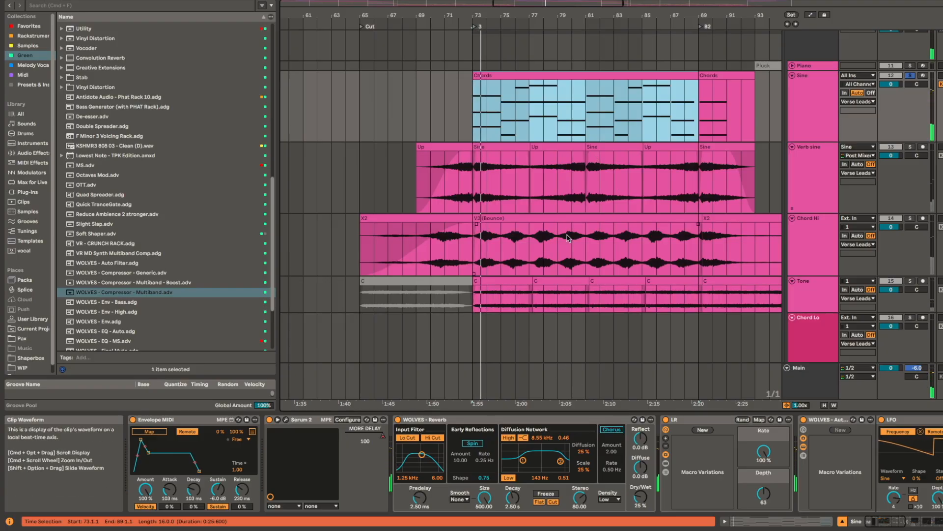
key(shift+Tab)
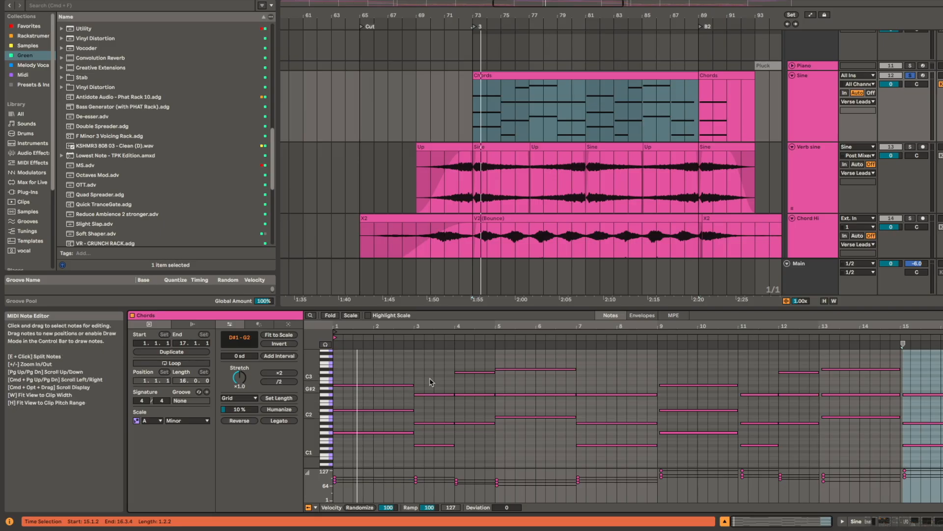
key(space)
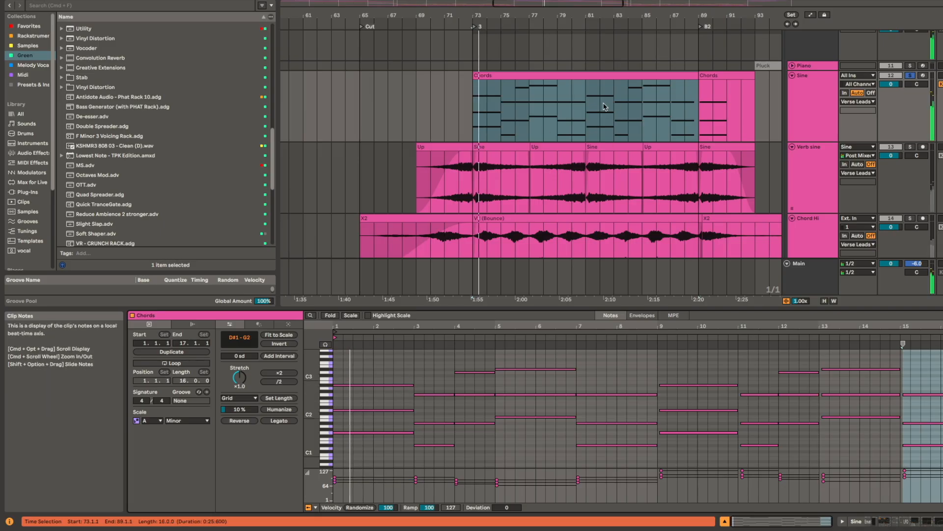
click(517, 148)
click(520, 75)
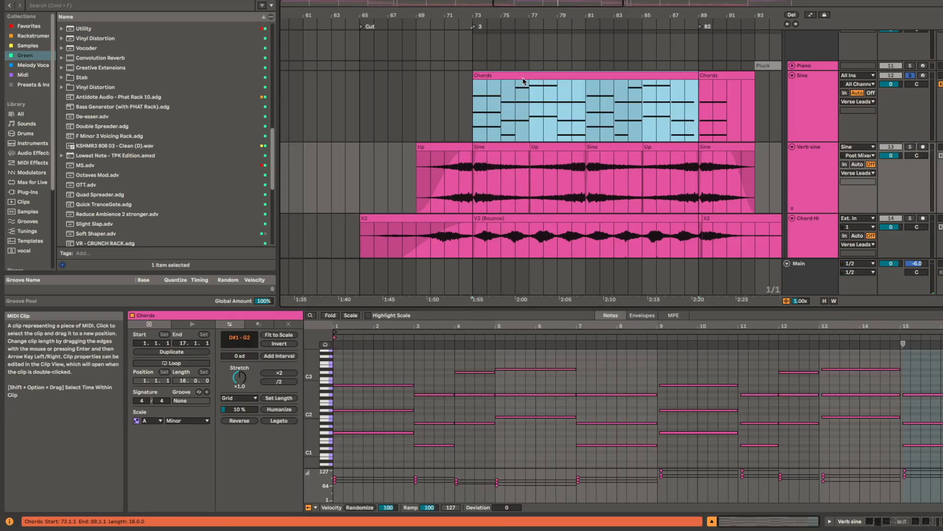
Step: Play Chord Hi's V2 (Bounce) clip in solo from bar 73 and examine the track's EQ and macro devices
click(513, 218)
scroll(565, 182, down, 3)
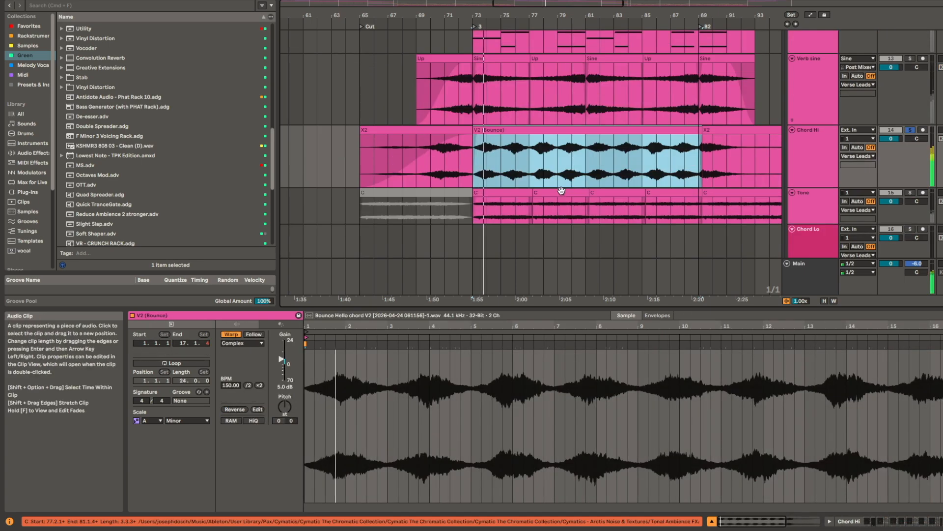
key(shift+Tab)
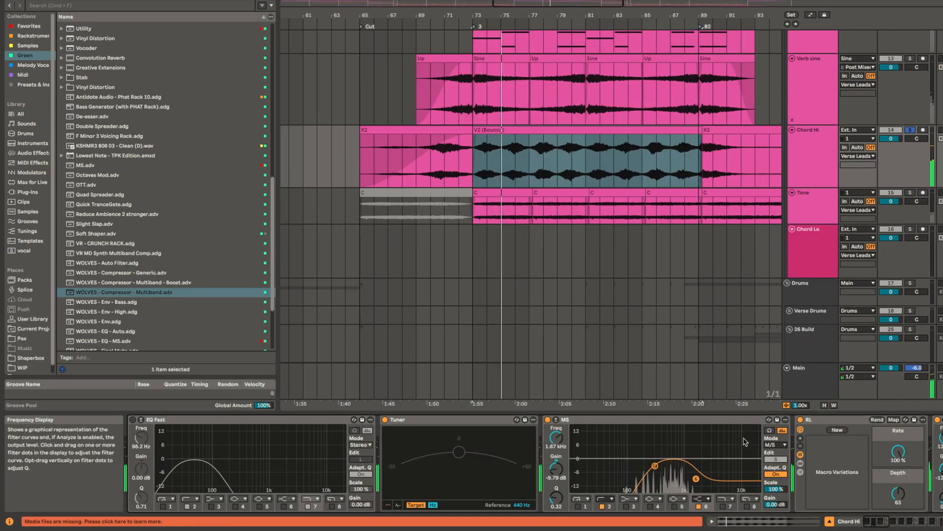
scroll(812, 453, right, 10)
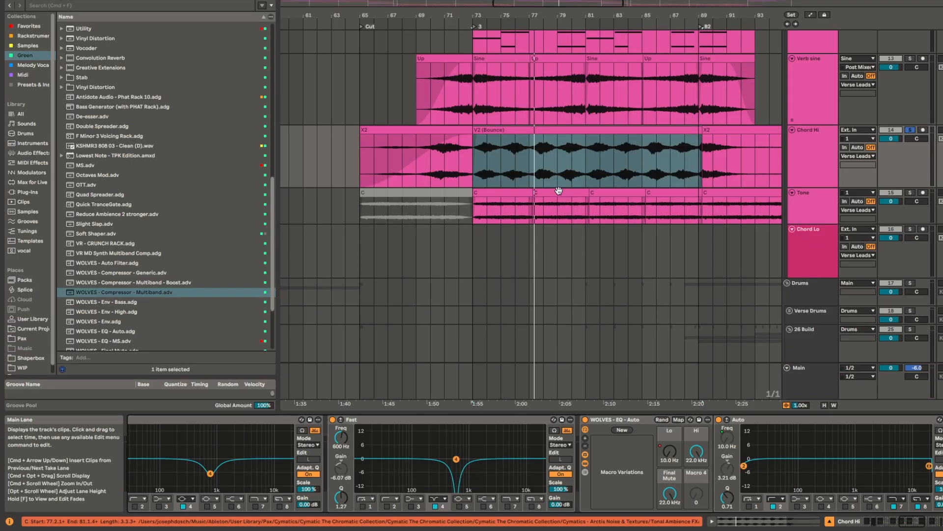
Step: Compare the Verb sine and Tone tracks by playing their bar 73 clips in solo with their devices shown
click(501, 203)
scroll(544, 189, up, 3)
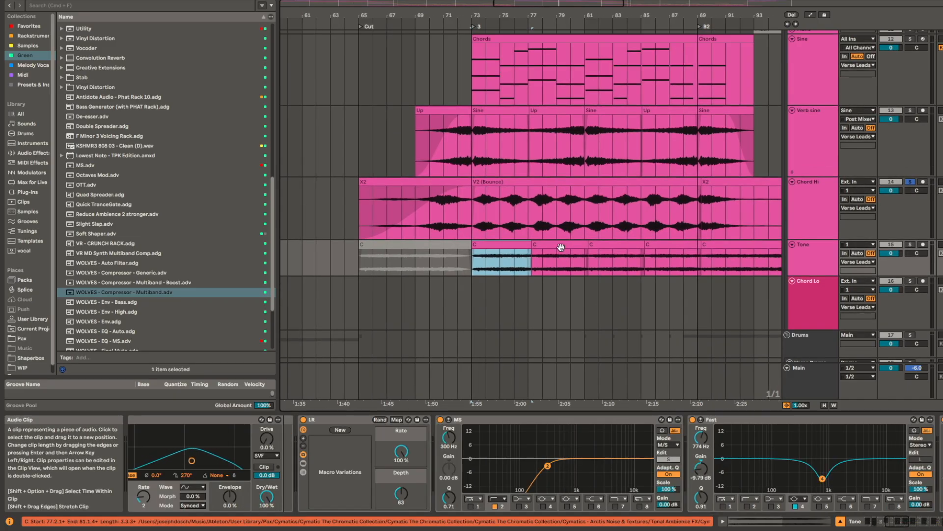
click(501, 112)
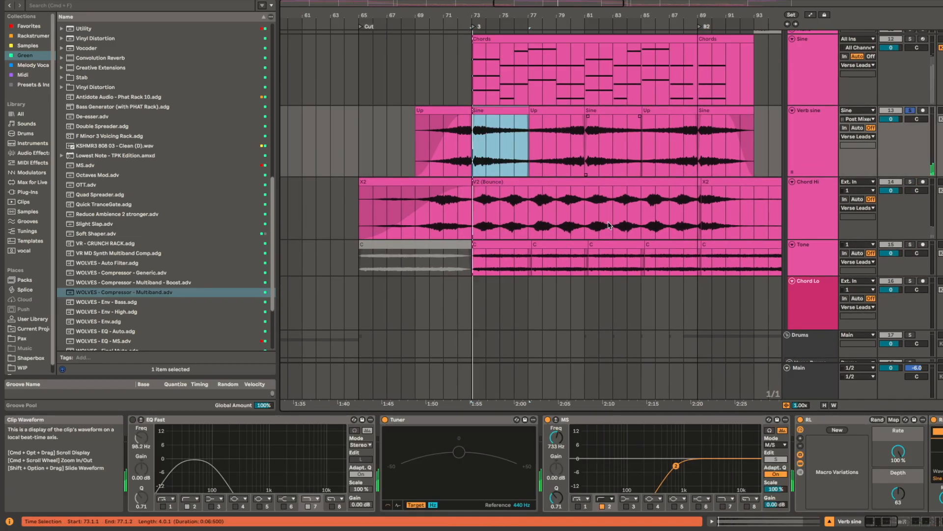
click(514, 261)
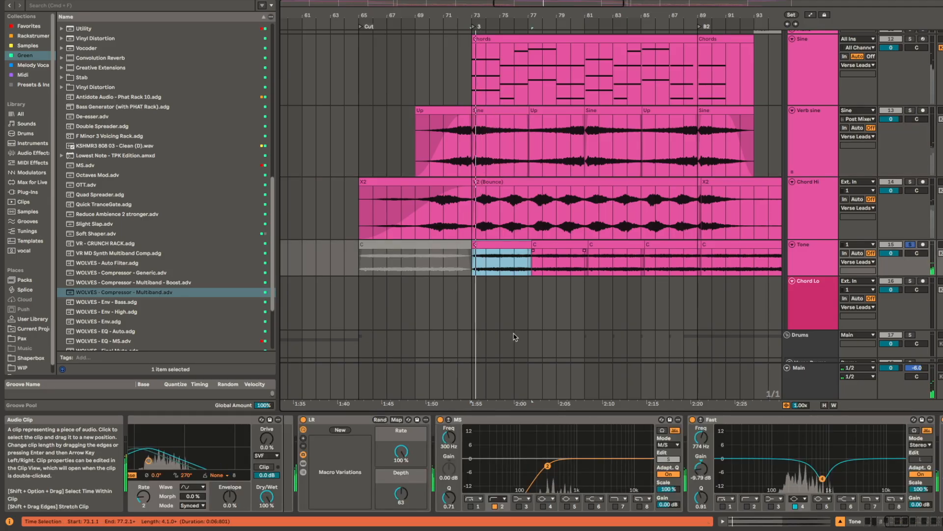
Step: Examine the Tone track's LFO and Auto Filter devices while its clip from bar 73 plays in solo
scroll(481, 445, left, 8)
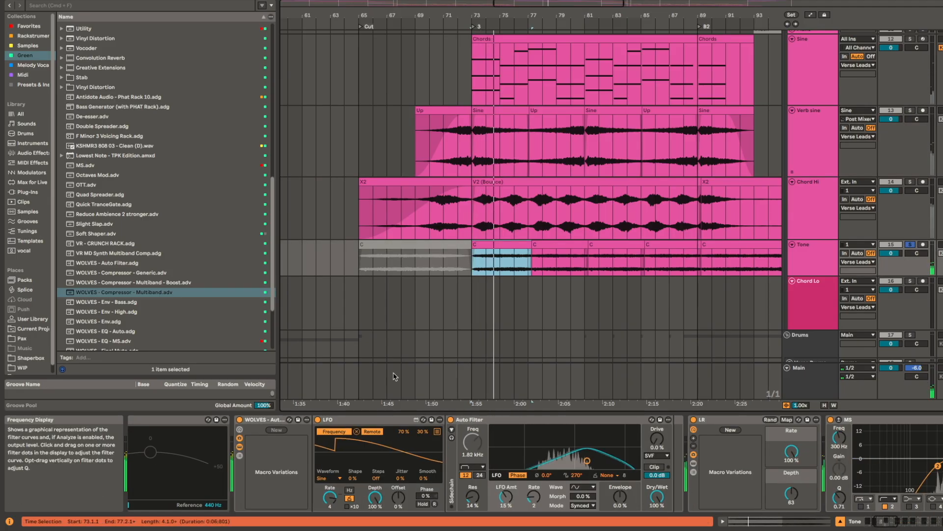
scroll(483, 207, right, 5)
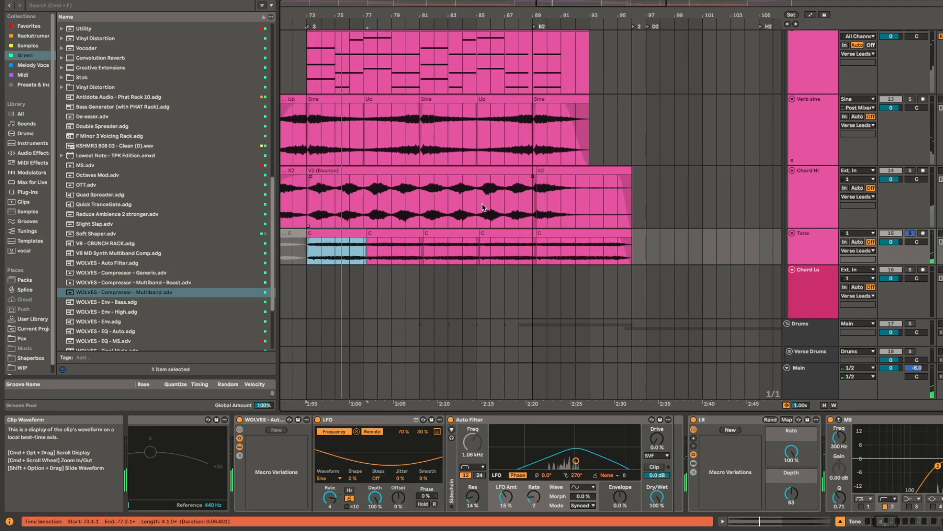
scroll(483, 208, down, 10)
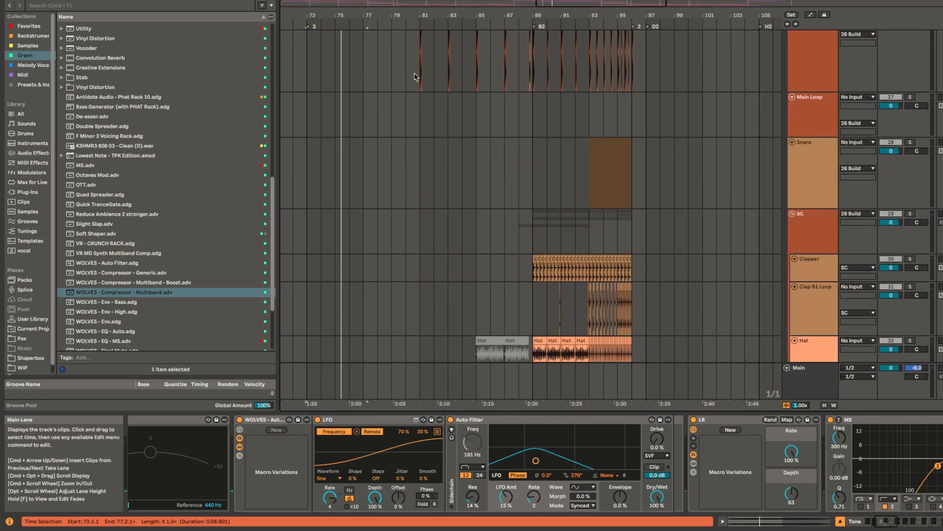
Step: Find the String track's E2 clip at bar 81 and play it with the full mix
click(414, 77)
scroll(443, 212, down, 15)
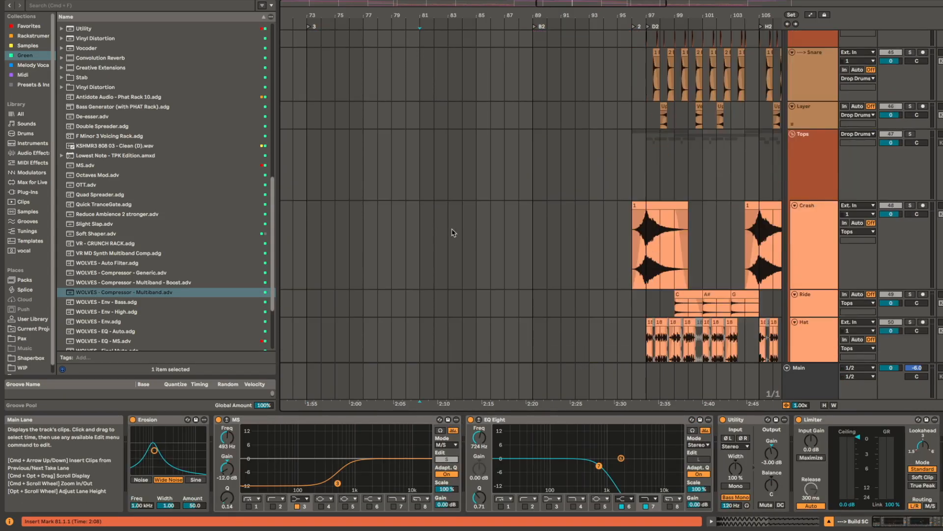
scroll(453, 233, down, 15)
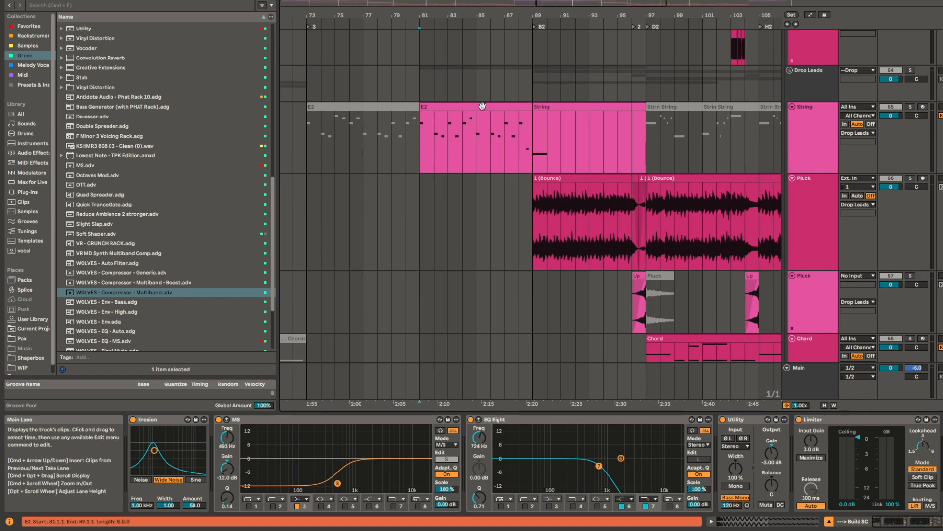
click(481, 105)
key(space)
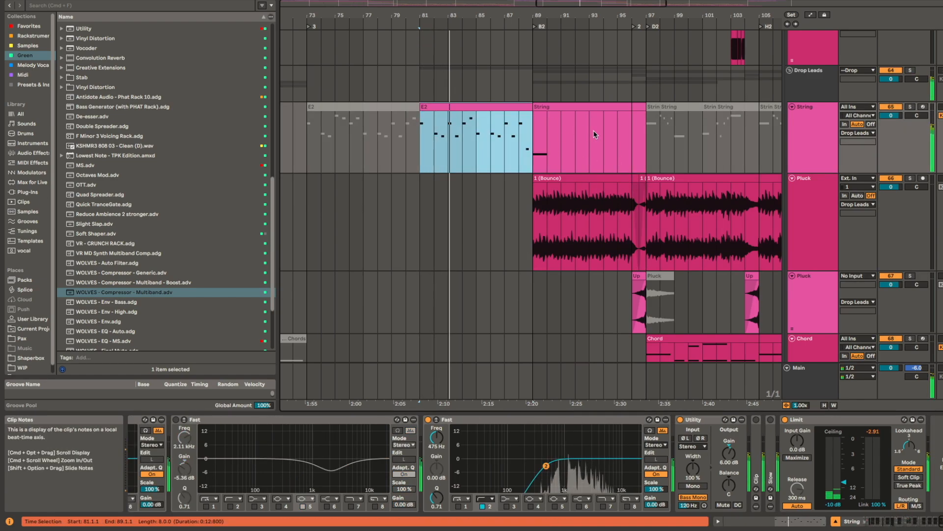
Step: Play the full mix from bar 88 into B2 and examine the Down, Main and String riser clips
scroll(565, 162, right, 3)
scroll(493, 197, up, 10)
scroll(494, 198, up, 15)
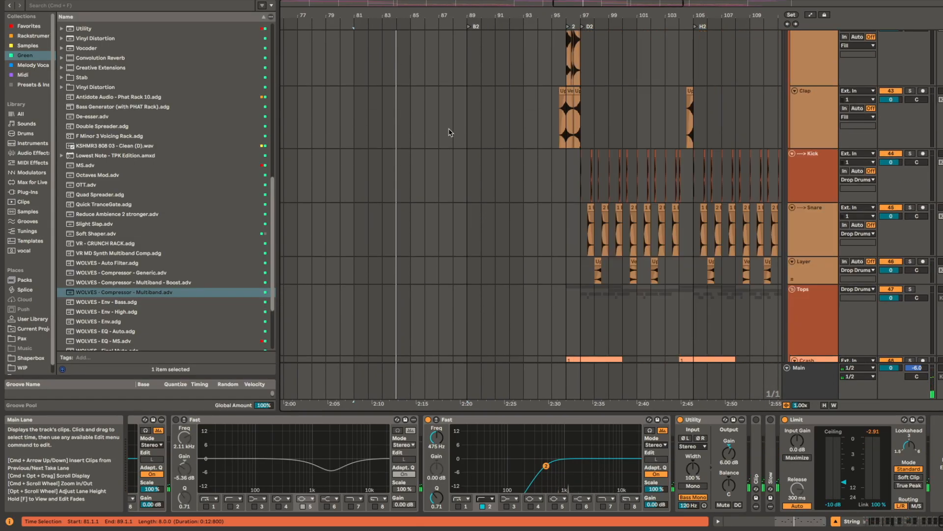
scroll(450, 132, up, 5)
click(452, 102)
scroll(505, 156, up, 3)
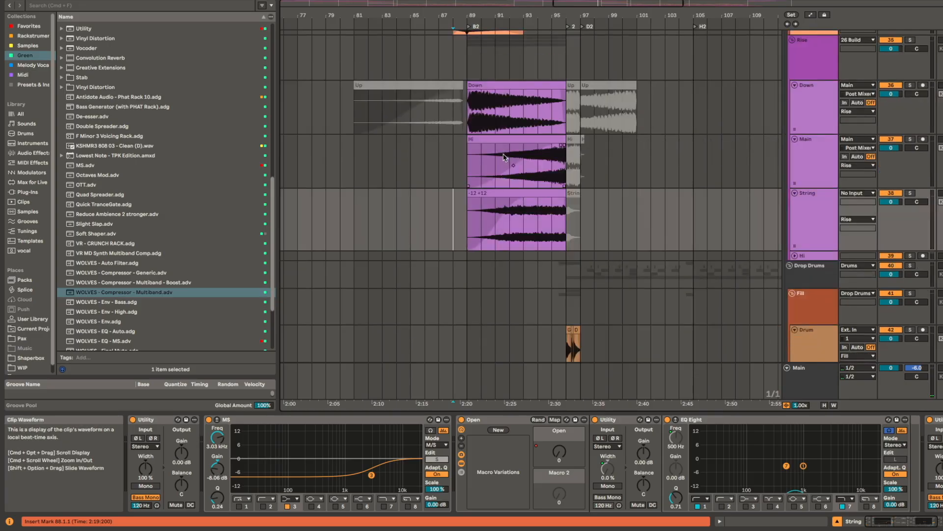
Step: Compare the Clapper, Clap B1 Loop and Hat build clips in B2 with those in B1
scroll(505, 157, up, 6)
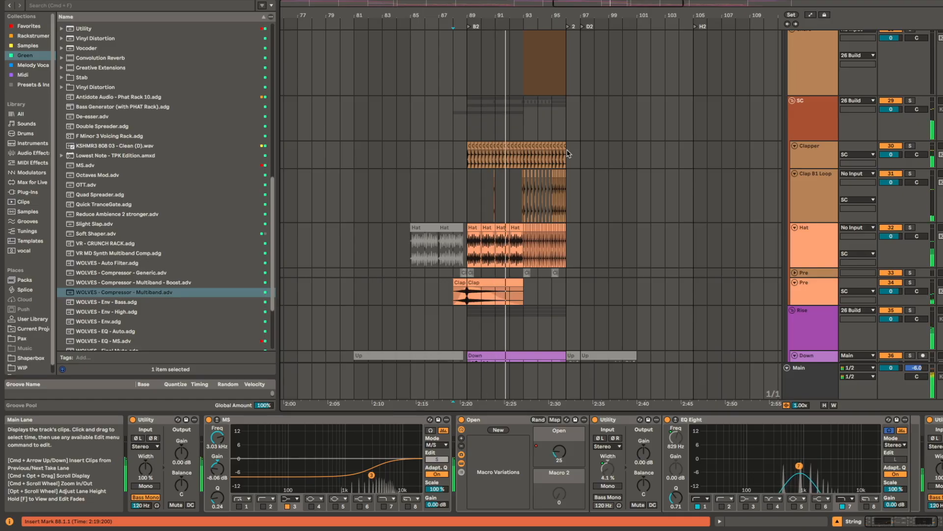
scroll(569, 154, down, 3)
scroll(568, 153, down, 3)
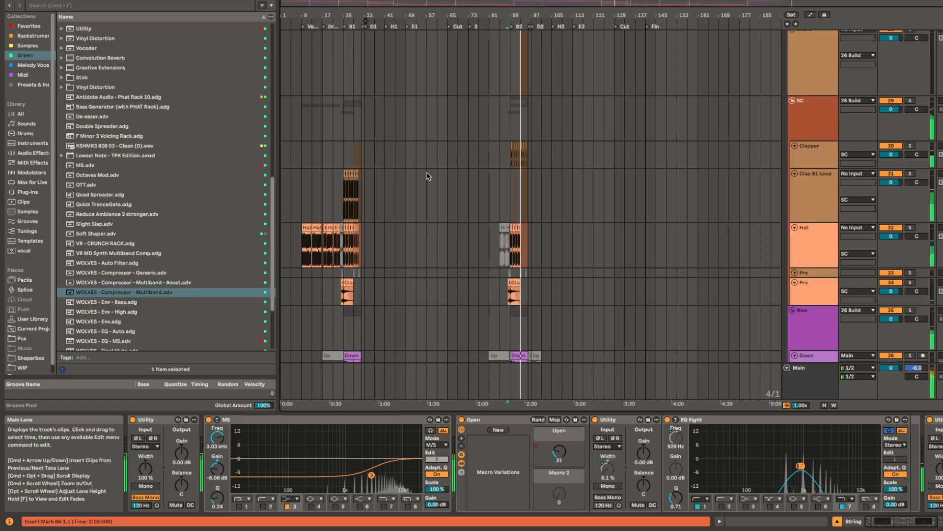
scroll(536, 175, up, 6)
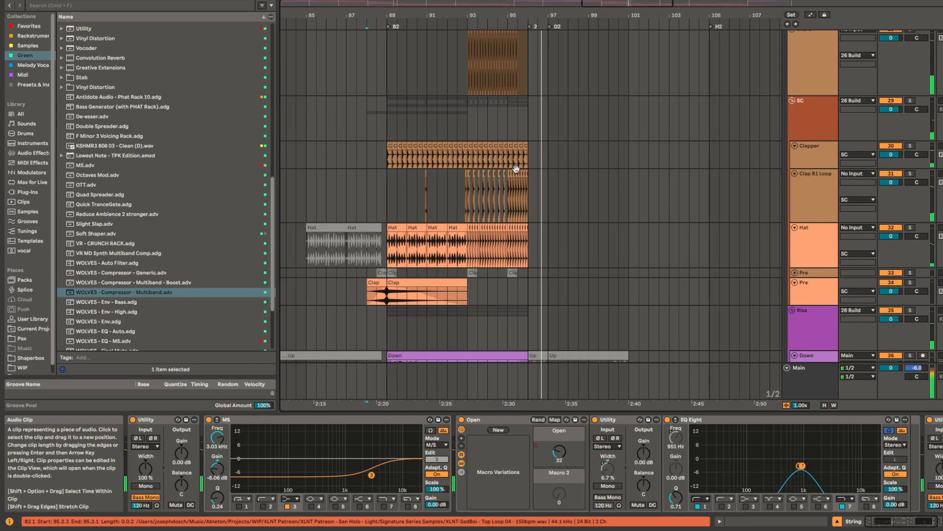
Step: Play the Clapper track in solo from bar 89 and compare its B2 clips with the B1 build
click(387, 163)
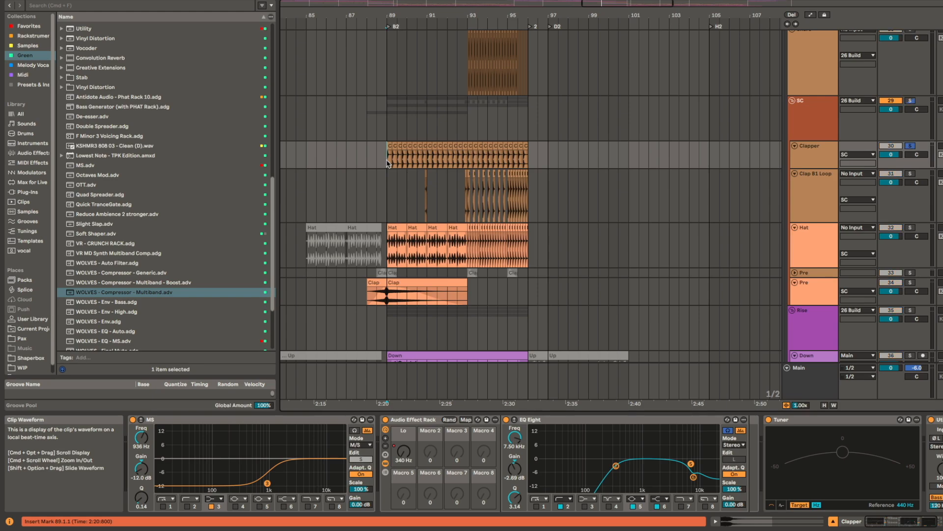
key(space)
scroll(482, 150, left, 5)
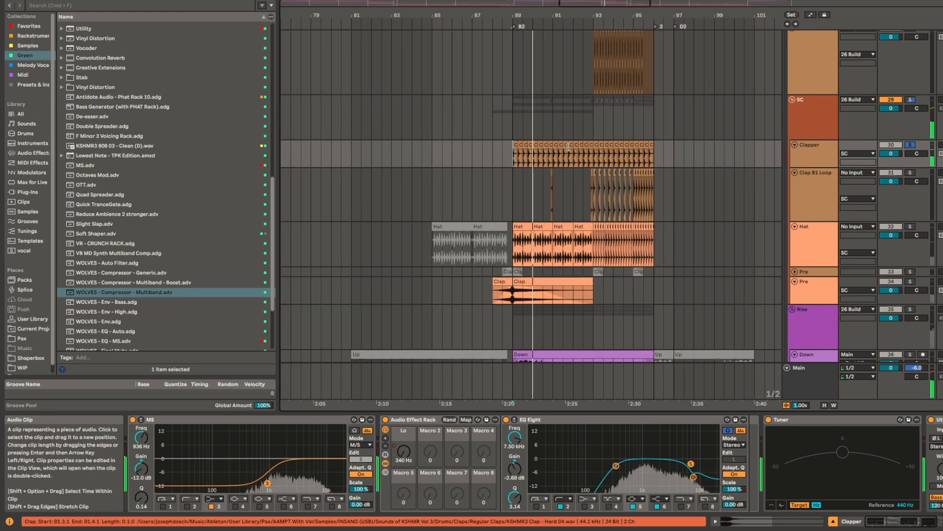
scroll(556, 150, down, 8)
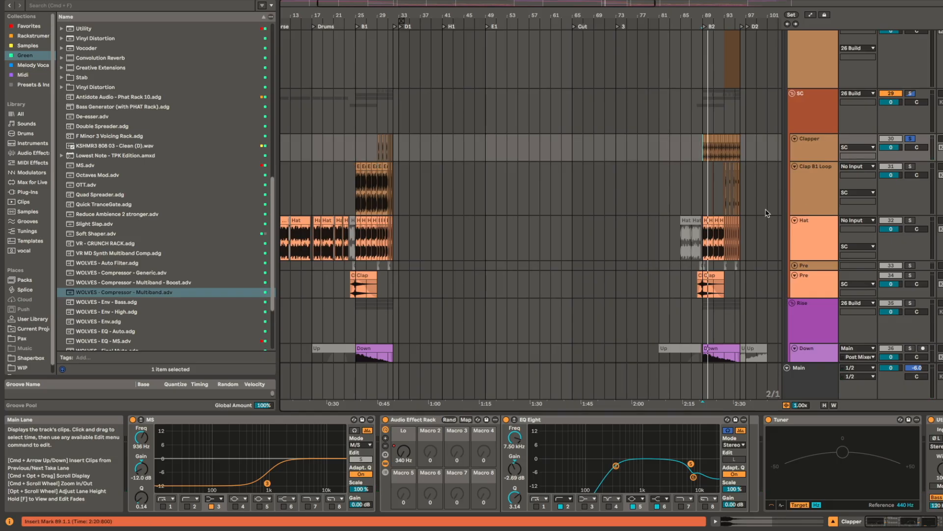
scroll(711, 213, up, 3)
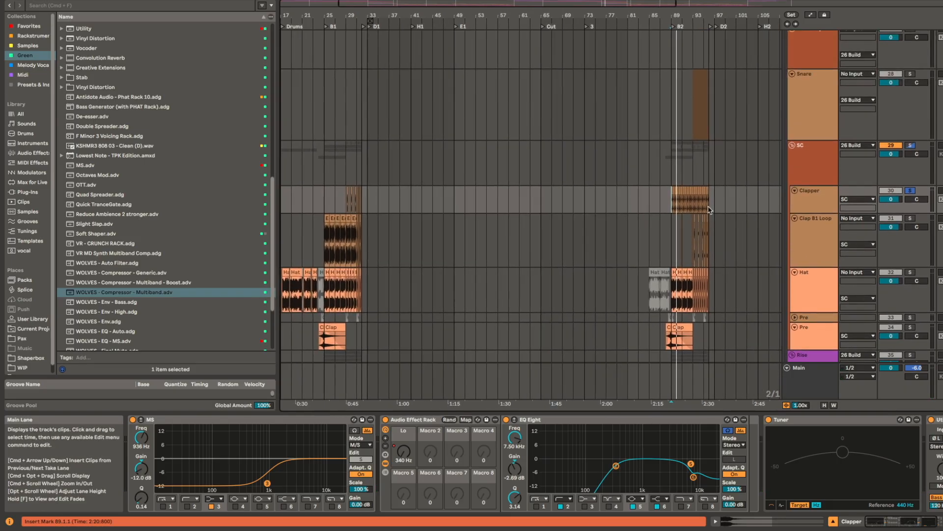
Step: Play the Snare track's roll in solo from bar 93 with its device chain shown
click(697, 100)
scroll(632, 139, right, 3)
scroll(631, 139, up, 2)
key(s)
key(space)
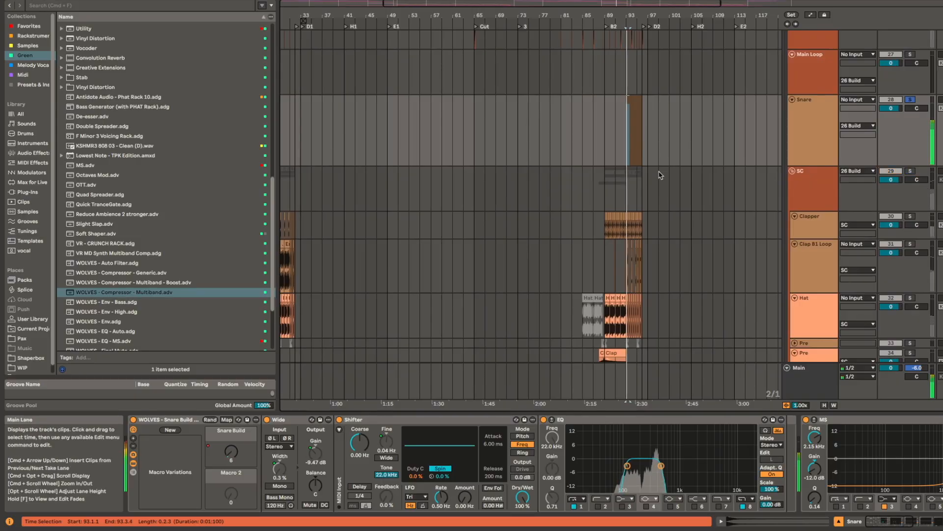
scroll(659, 170, up, 5)
scroll(578, 182, up, 3)
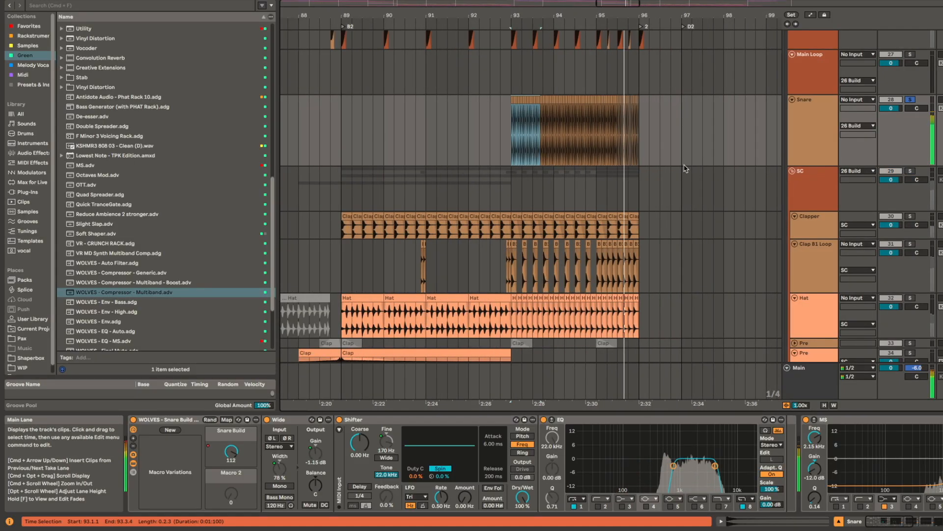
Step: Examine the individual snare hits at bar 93, selecting the first clip and then the first four
scroll(513, 143, up, 6)
scroll(522, 126, up, 5)
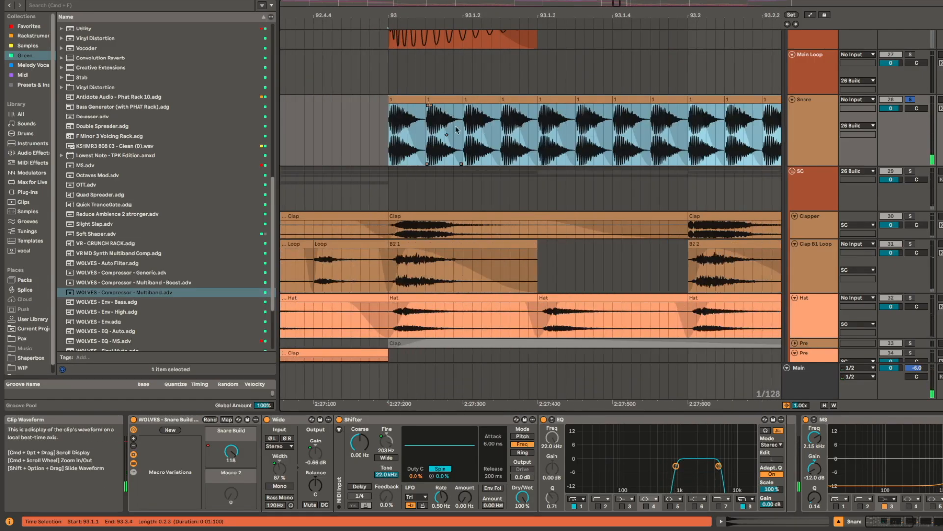
click(417, 99)
click(417, 98)
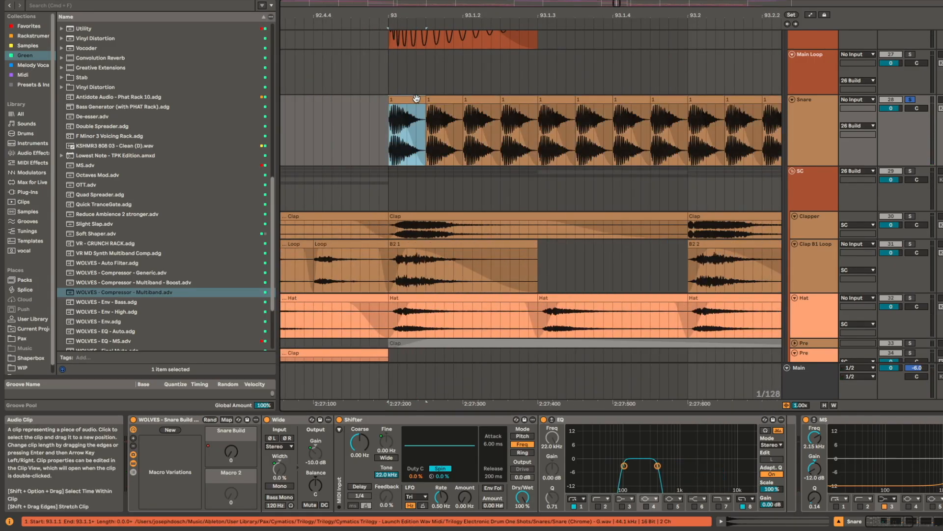
scroll(417, 98, down, 3)
shift+click(476, 100)
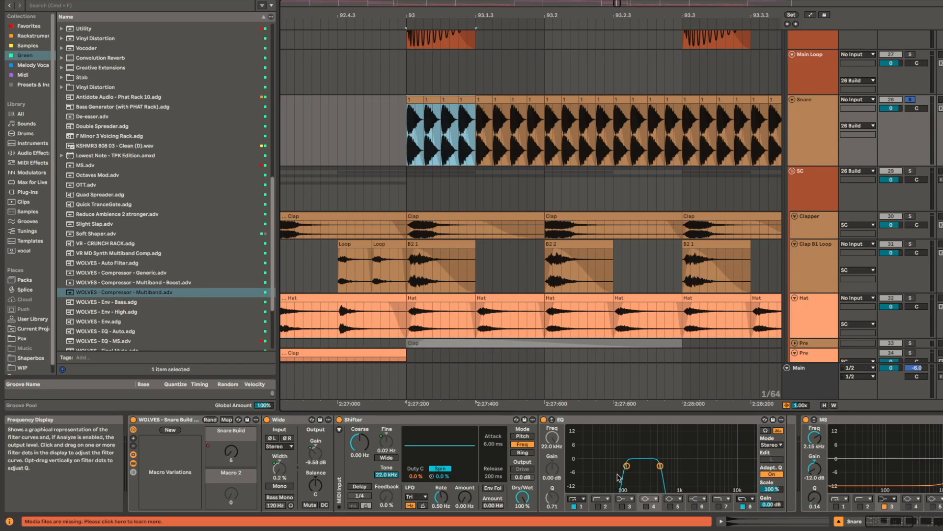
Step: Inspect the Snare track's EQ and Shifter devices alongside the whole roll from bar 93
click(618, 478)
click(448, 441)
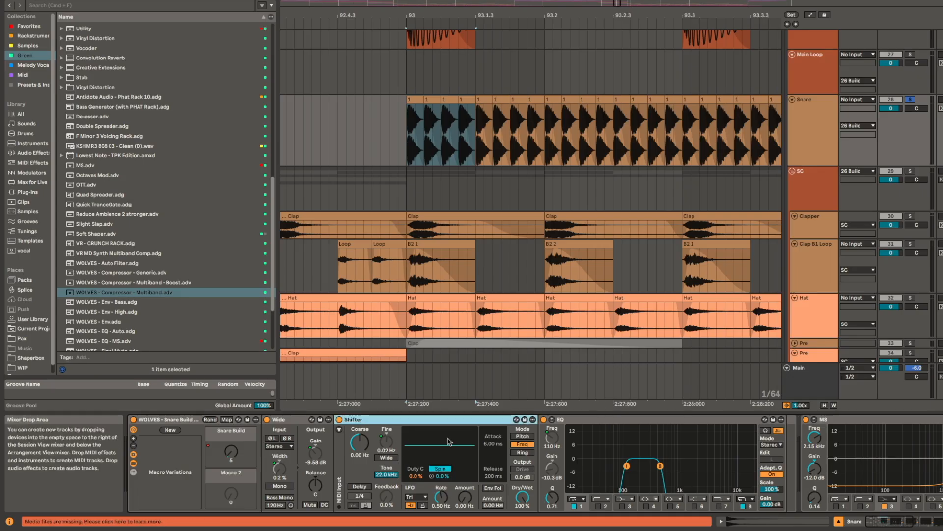
scroll(579, 124, down, 5)
drag(658, 132, 451, 160)
scroll(451, 160, down, 4)
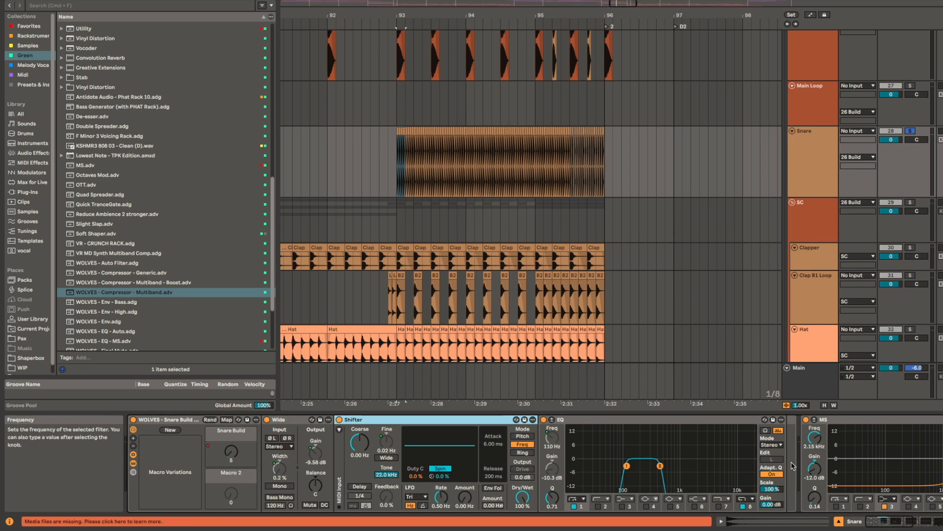
Step: Play the snare roll in solo while watching the Snare Build macro drive the Wide, Shifter and EQ devices
drag(608, 453, 708, 490)
key(space)
drag(644, 466, 219, 470)
drag(533, 457, 915, 457)
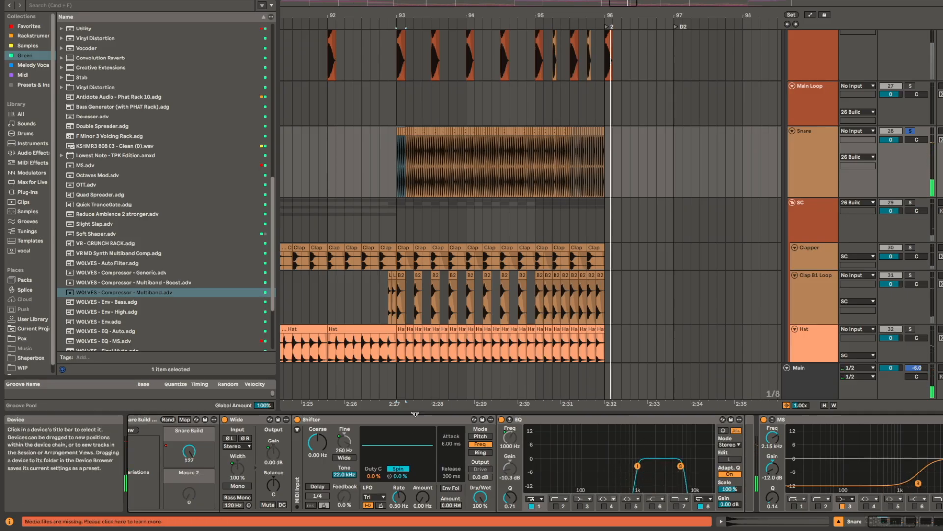
click(420, 421)
click(553, 421)
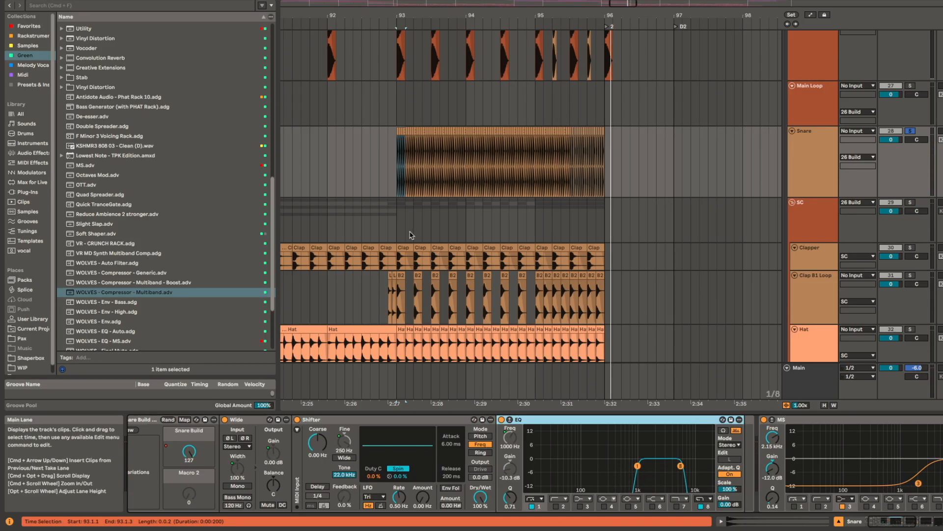
Step: Look over the B2 build and riser tracks, and play the Hat track in solo from bar 93
drag(421, 227, 522, 175)
scroll(511, 291, down, 5)
scroll(513, 291, down, 4)
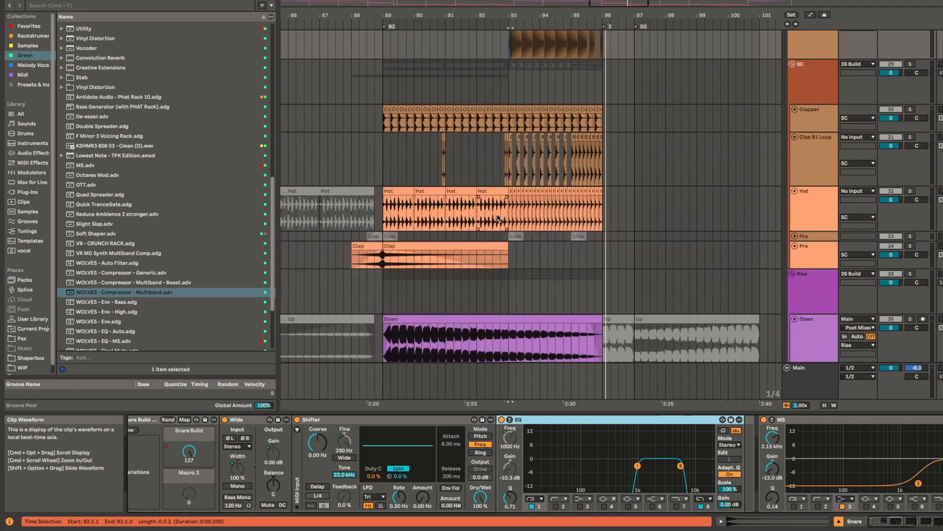
scroll(582, 313, down, 4)
scroll(540, 317, down, 2)
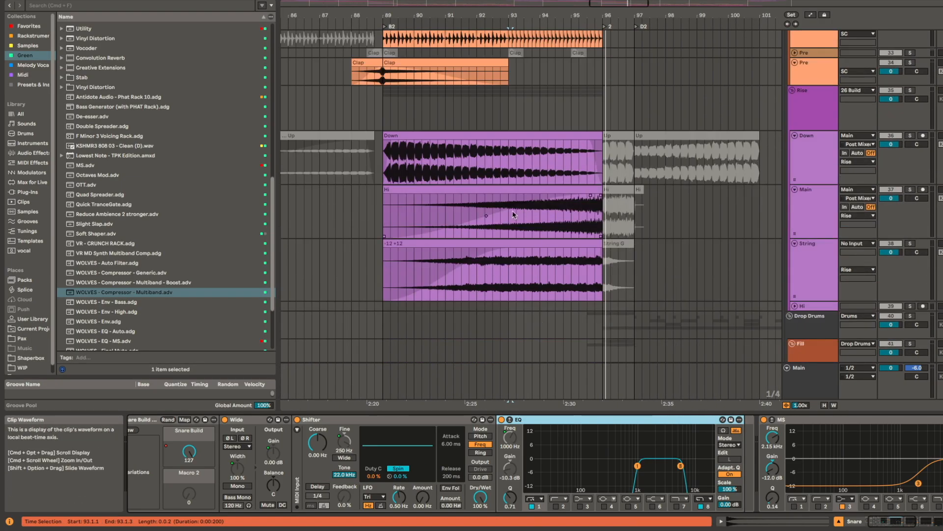
scroll(511, 218, up, 3)
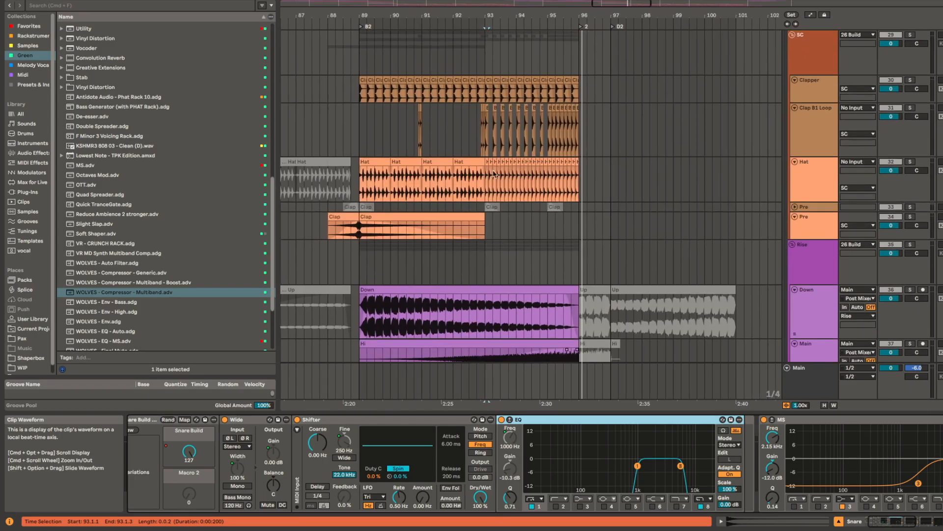
click(486, 184)
key(space)
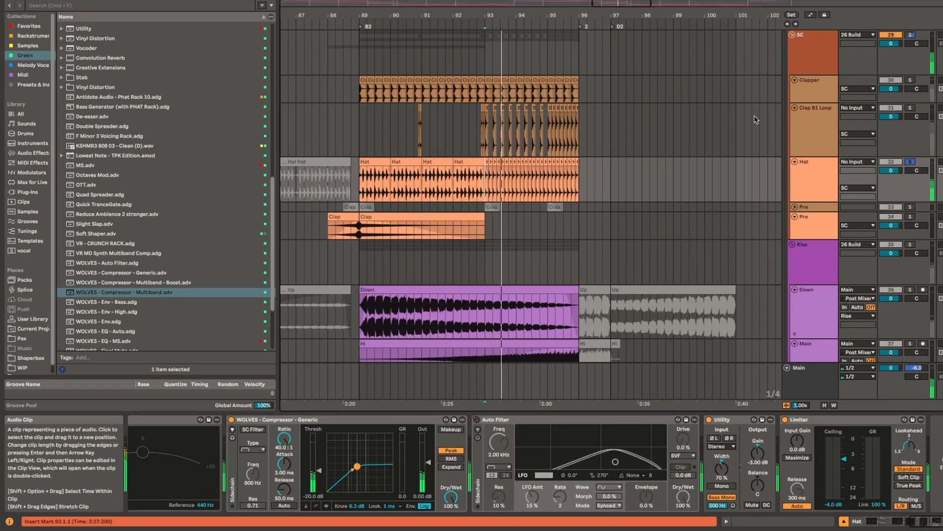
Step: Play the Clap B1 Loop track in solo from 92.4.3 and examine its clips leading into bar 93
scroll(442, 206, up, 2)
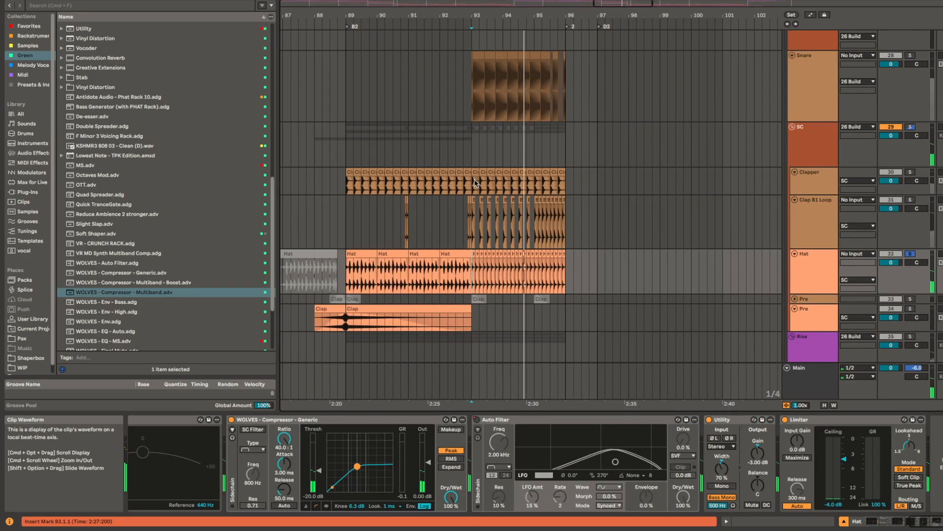
click(475, 231)
scroll(537, 236, up, 3)
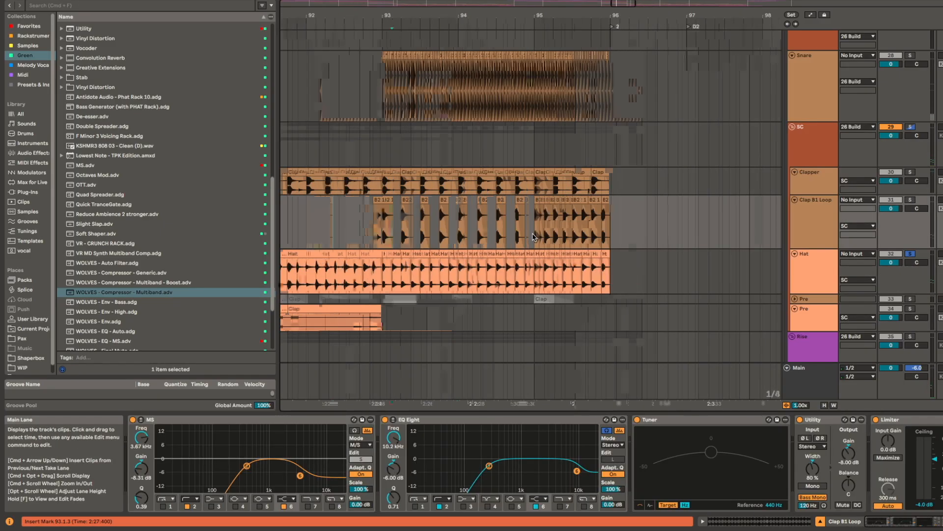
scroll(442, 228, left, 5)
scroll(443, 228, up, 1)
click(399, 245)
scroll(400, 235, up, 4)
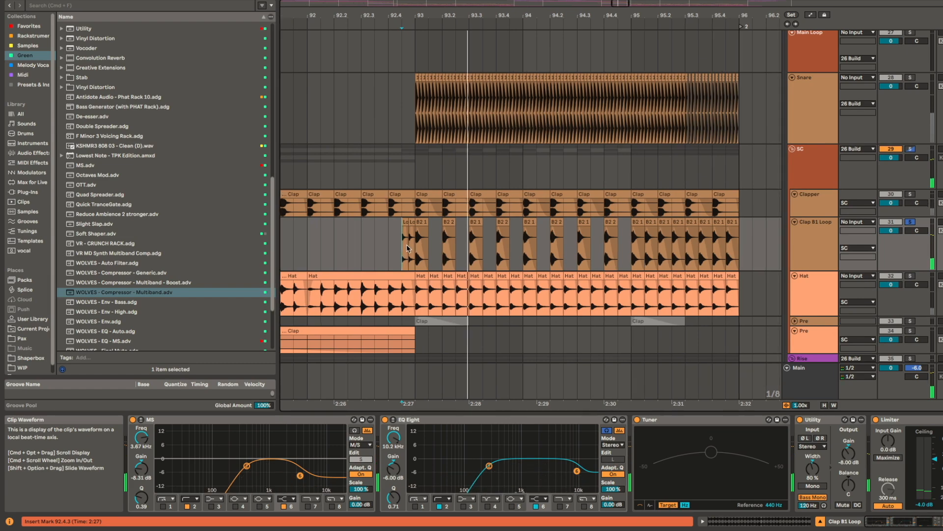
Step: Inspect the two short Loop clips before bar 93 on Clap B1 Loop by selecting each in turn
click(395, 227)
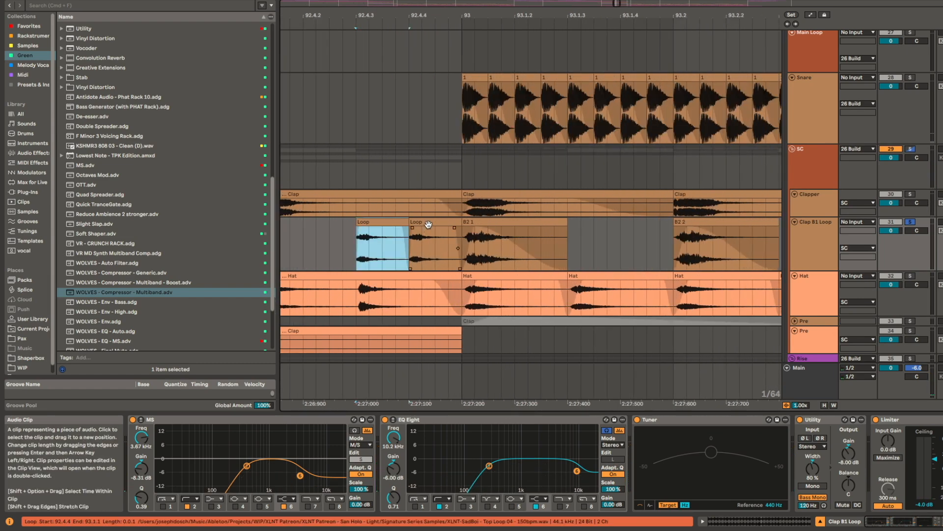
click(432, 226)
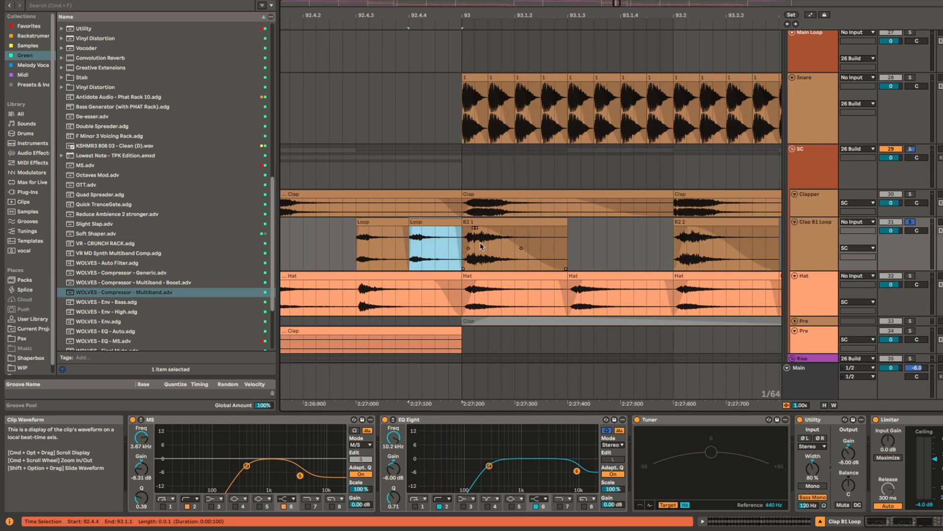
click(399, 227)
scroll(437, 259, down, 2)
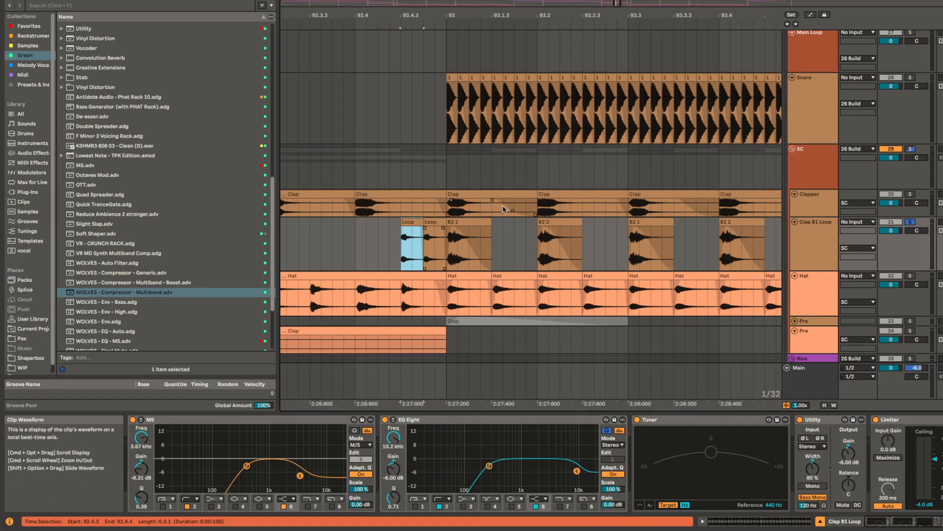
Step: Play on from 92.4.3, take Clap B1 Loop out of solo, and look through the vocal and bass tracks around D2
key(space)
scroll(551, 300, down, 5)
scroll(550, 301, right, 4)
scroll(551, 300, up, 1)
click(911, 251)
drag(699, 204, 527, 140)
scroll(535, 231, down, 6)
scroll(536, 243, down, 5)
scroll(535, 240, down, 20)
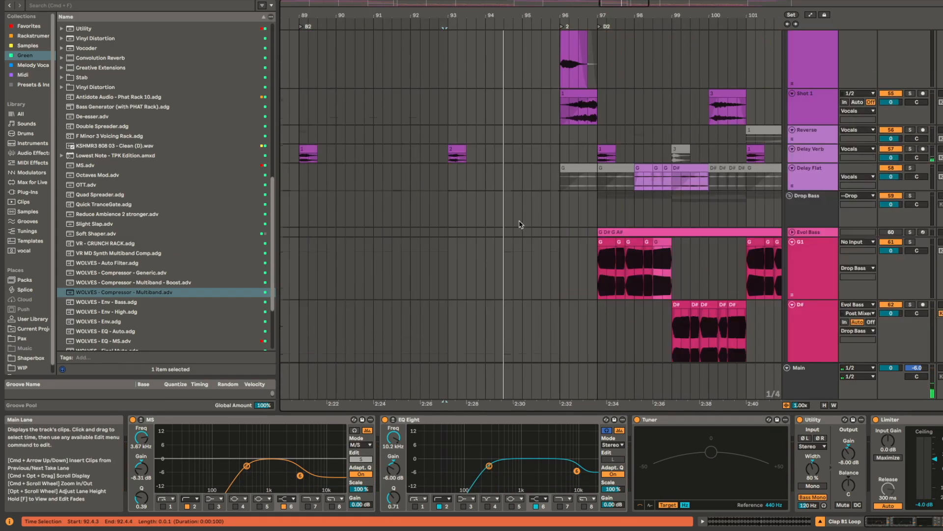
Step: Play the Pluck track's B2 bounce clip in solo from bar 89 and look through its device chain and EQ automation
scroll(522, 221, down, 5)
scroll(520, 220, down, 4)
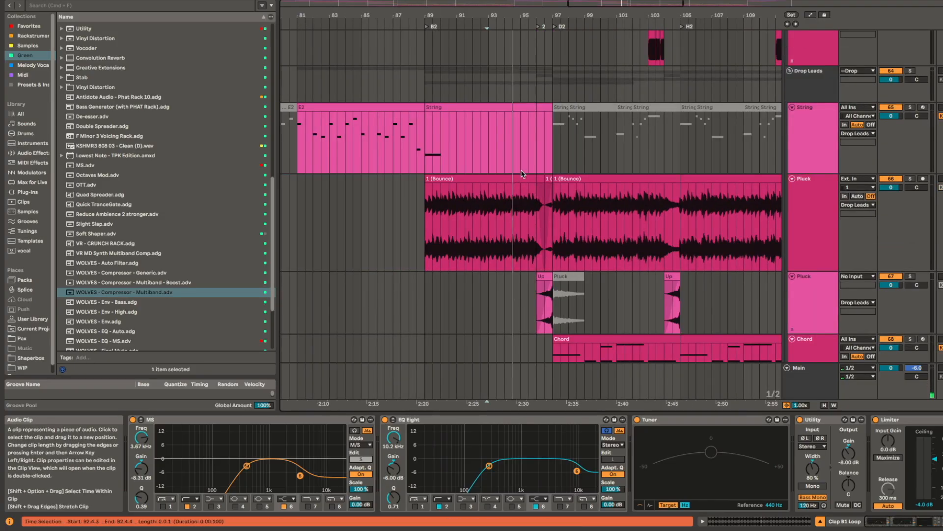
click(520, 159)
click(519, 178)
key(space)
scroll(416, 458, right, 5)
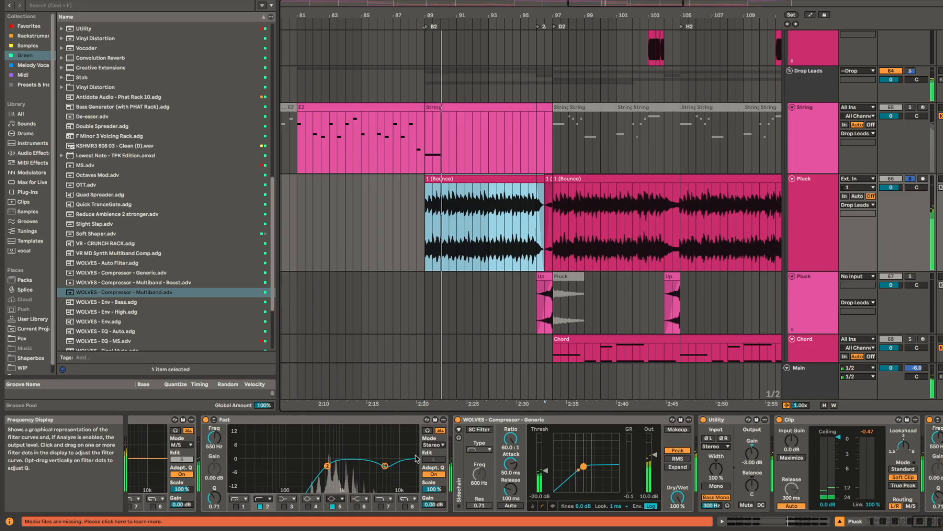
scroll(320, 442, left, 8)
scroll(320, 443, left, 8)
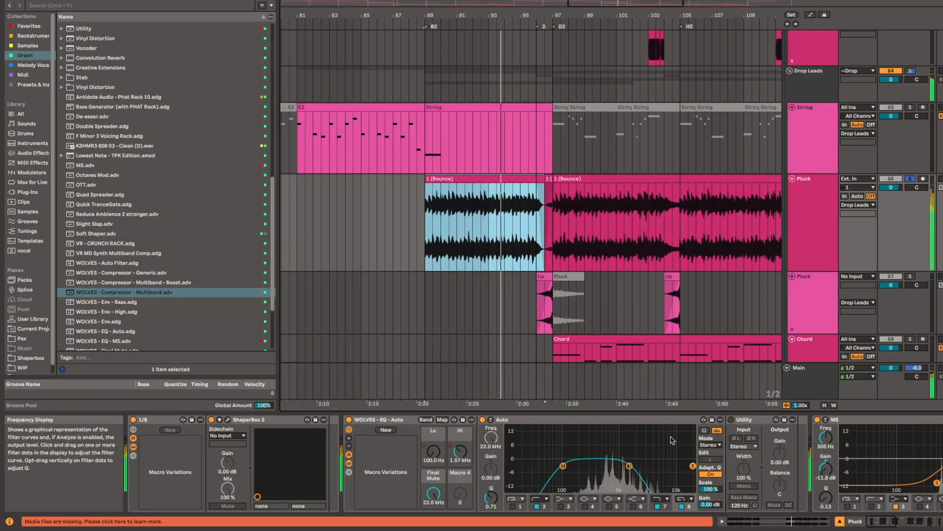
key(space)
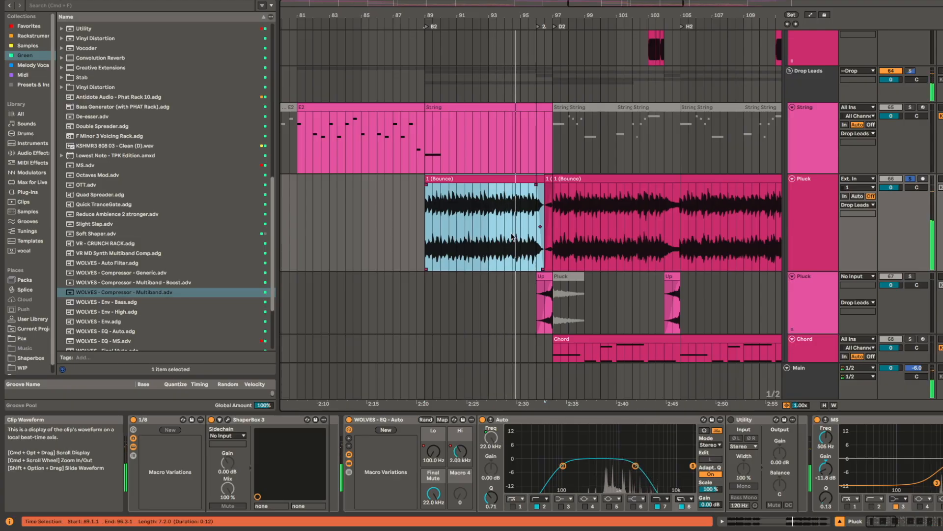
Step: Play the Chord audio clip at B1 in solo from bar 25 and look over the neighbouring lead tracks
scroll(506, 248, down, 5)
scroll(483, 93, down, 5)
drag(472, 235, 704, 194)
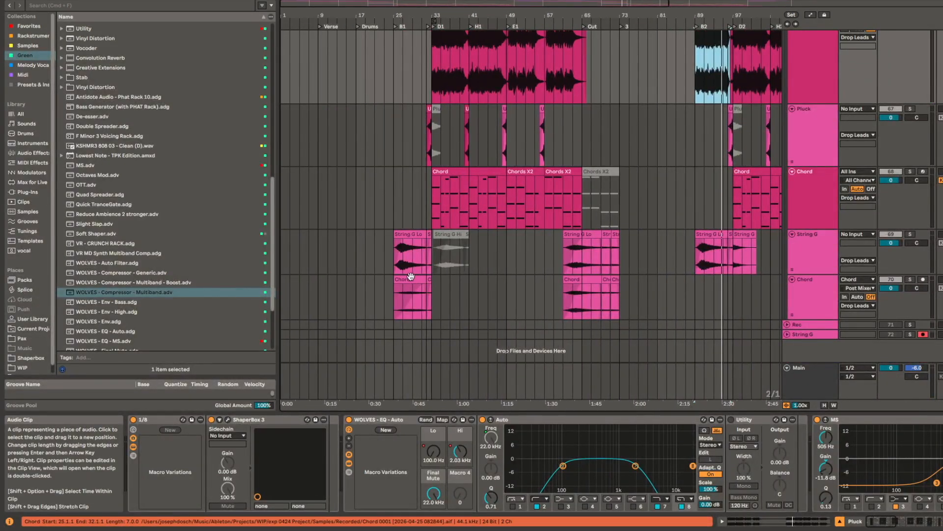
click(411, 295)
key(space)
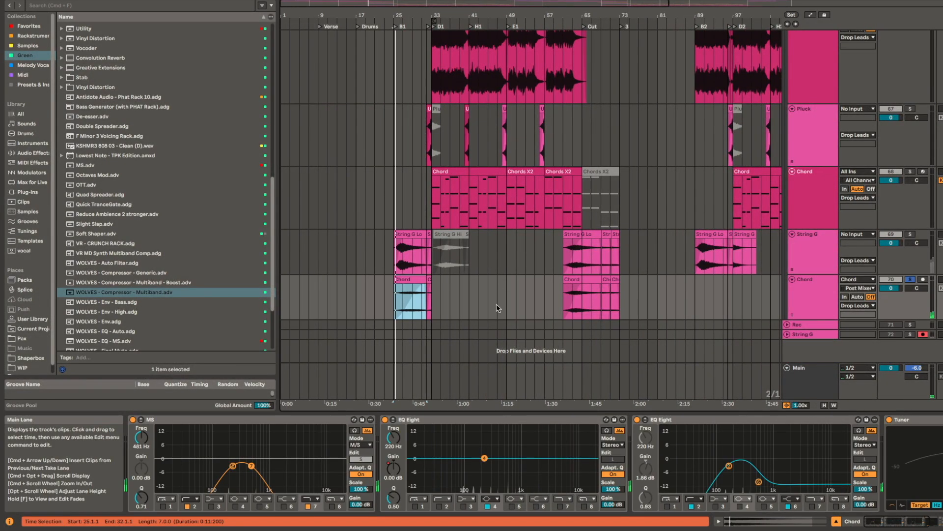
scroll(492, 302, right, 5)
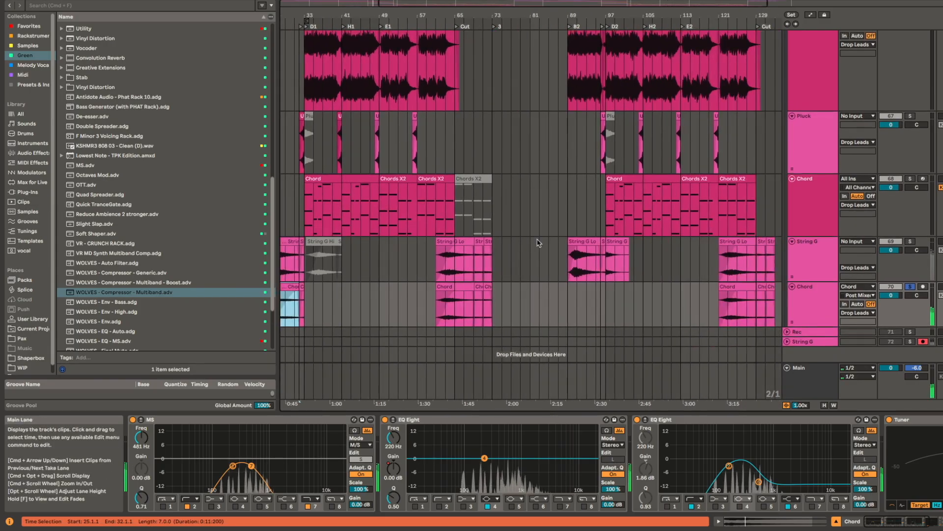
scroll(538, 242, left, 5)
scroll(538, 242, up, 2)
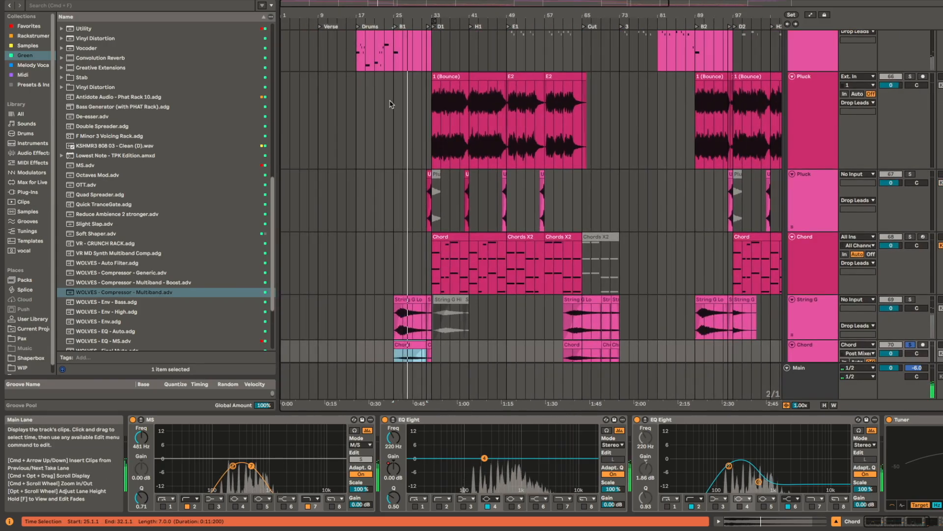
Step: Select the Pluck bounce clip at B2 and play it in solo from bar 89
click(713, 77)
scroll(574, 250, right, 3)
scroll(573, 251, down, 1)
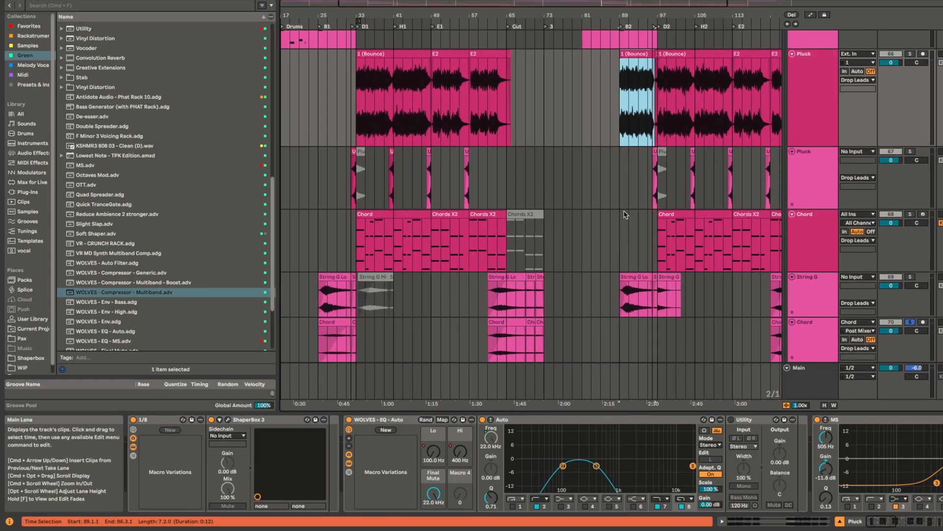
scroll(578, 250, right, 5)
scroll(577, 251, up, 2)
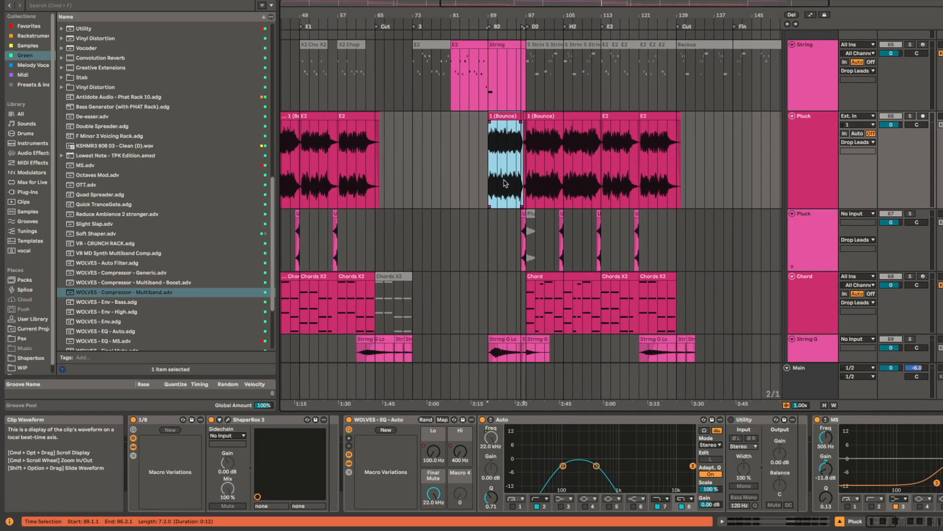
scroll(498, 154, up, 3)
scroll(542, 260, down, 2)
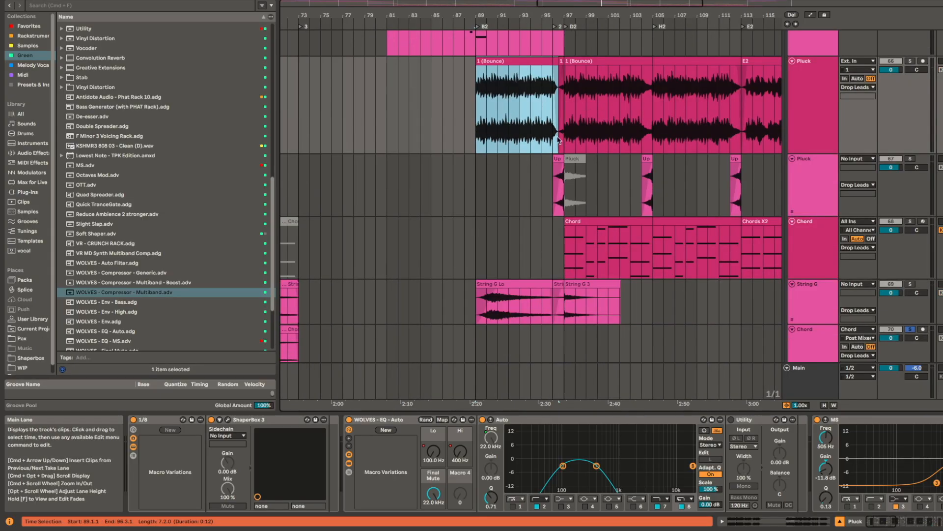
scroll(535, 167, up, 3)
scroll(536, 167, right, 1)
key(space)
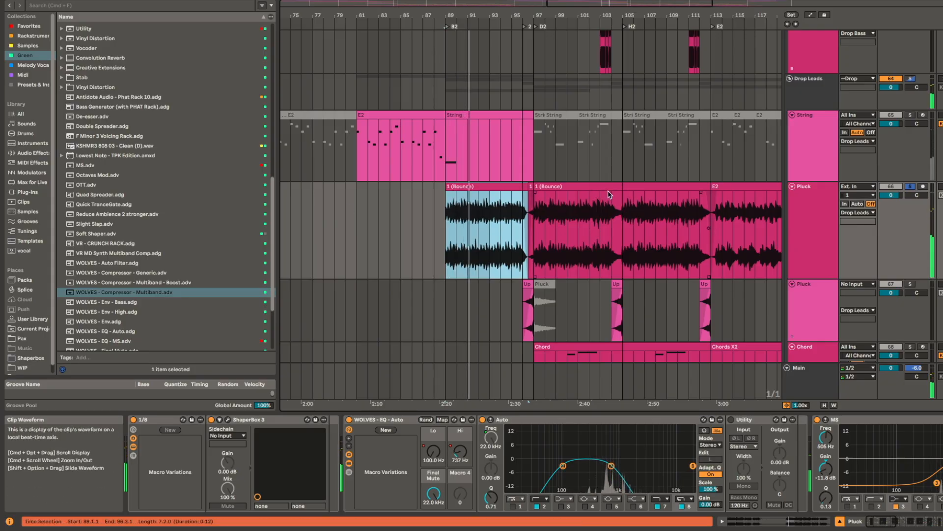
Step: Take Pluck out of solo and play the full mix from 95.1.1 through D2 while looking over the lead tracks
scroll(608, 194, down, 3)
scroll(608, 195, right, 1)
click(550, 129)
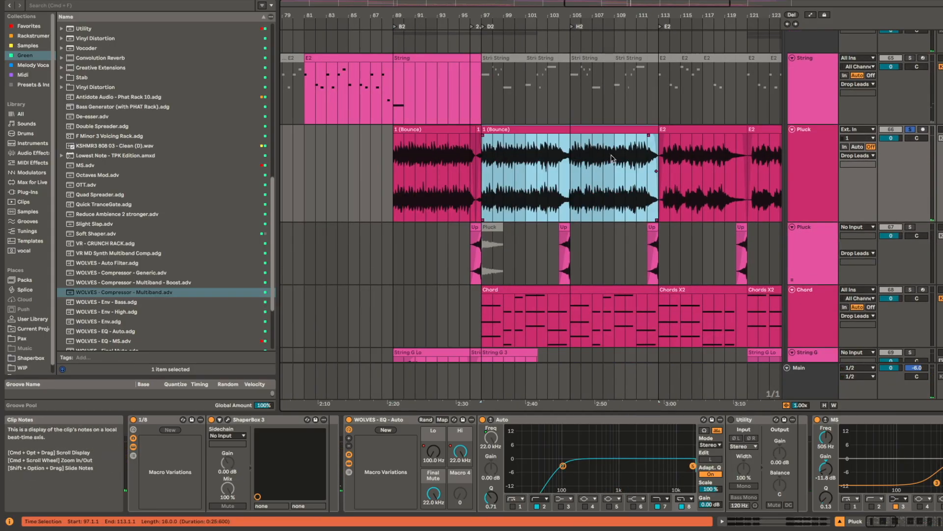
click(459, 151)
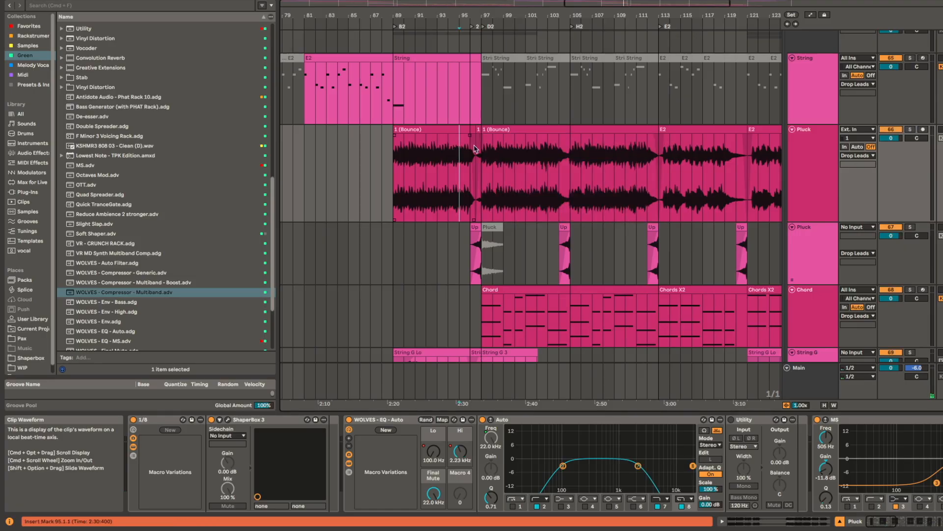
key(space)
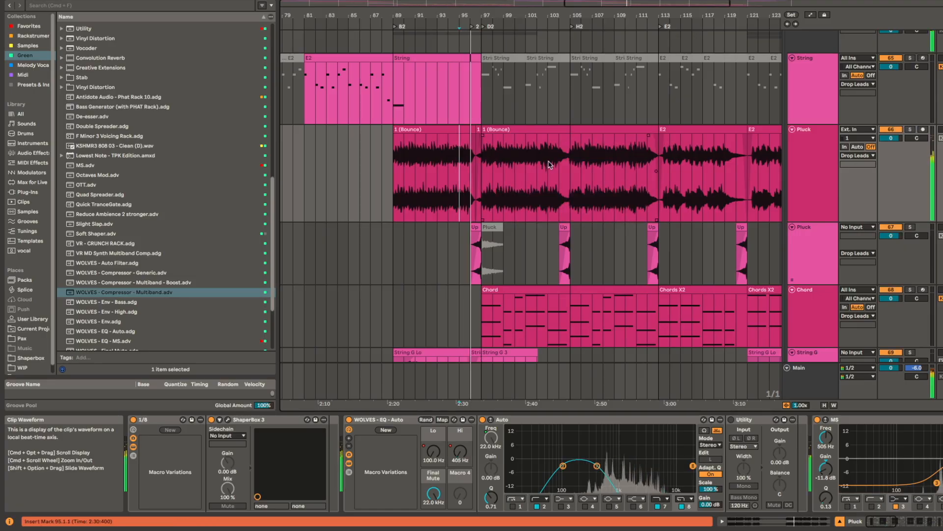
scroll(549, 164, up, 5)
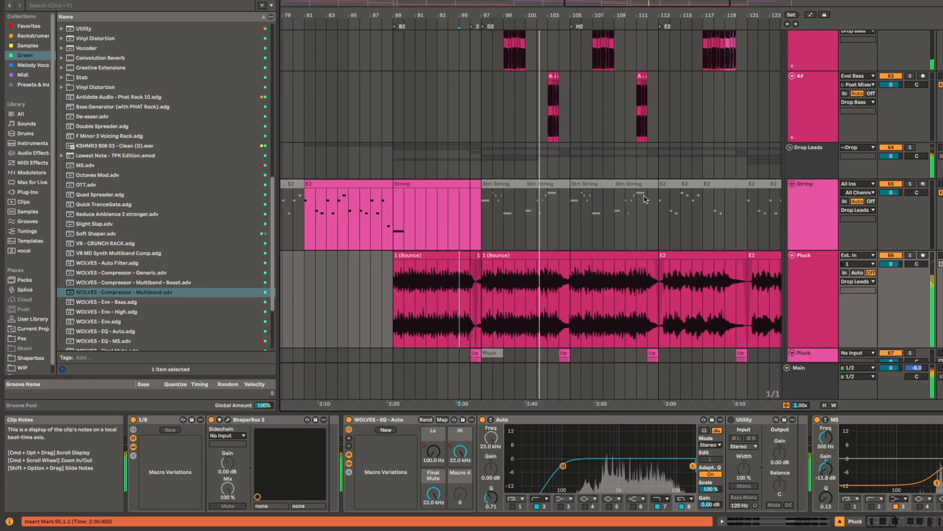
scroll(639, 203, down, 5)
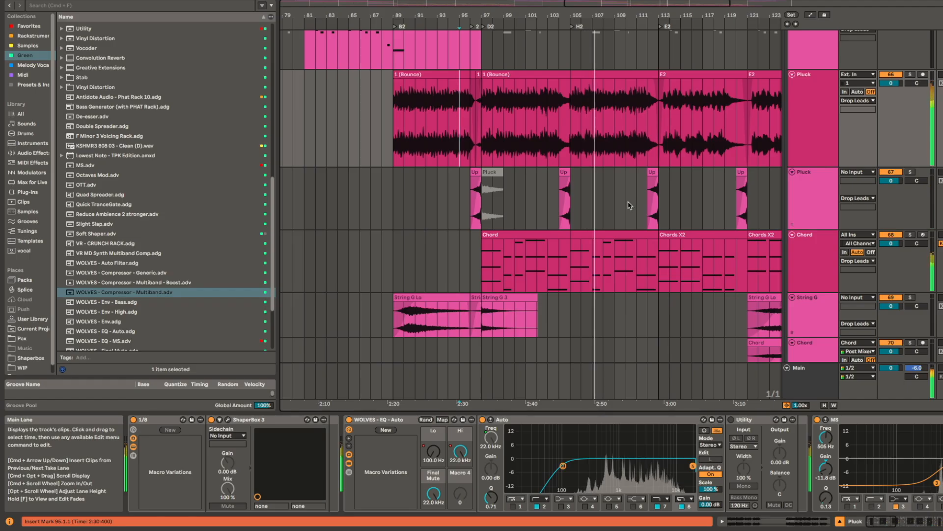
drag(629, 204, 580, 204)
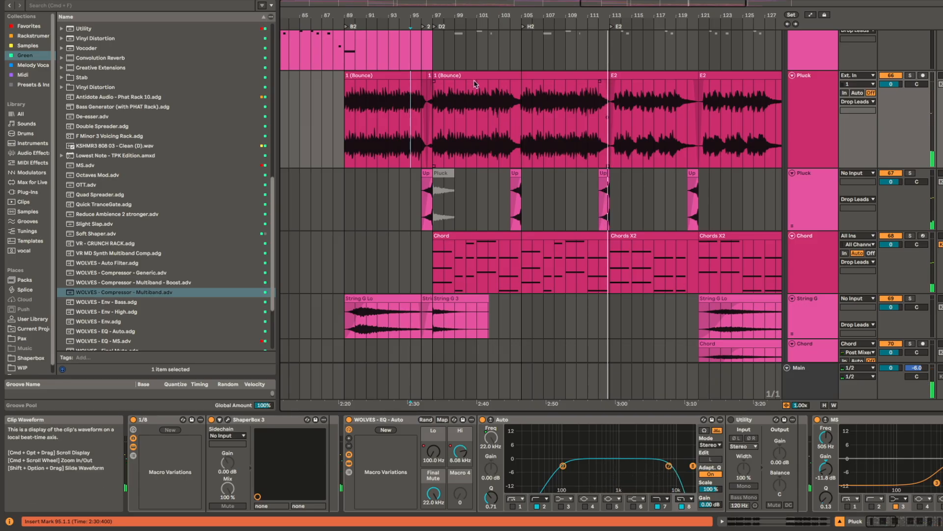
Step: Stop the full mix and play the Pluck track in solo from 98.1.1 in D2
key(space)
click(433, 111)
key(plus)
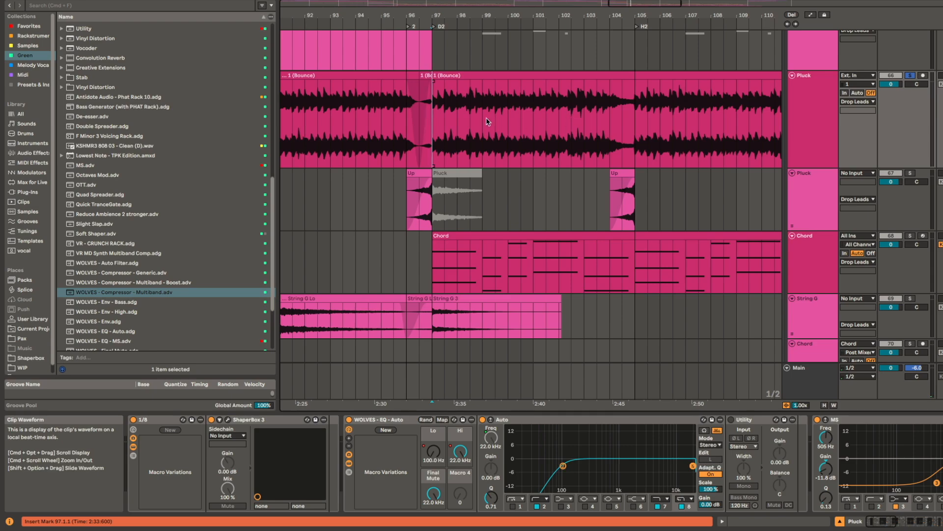
key(space)
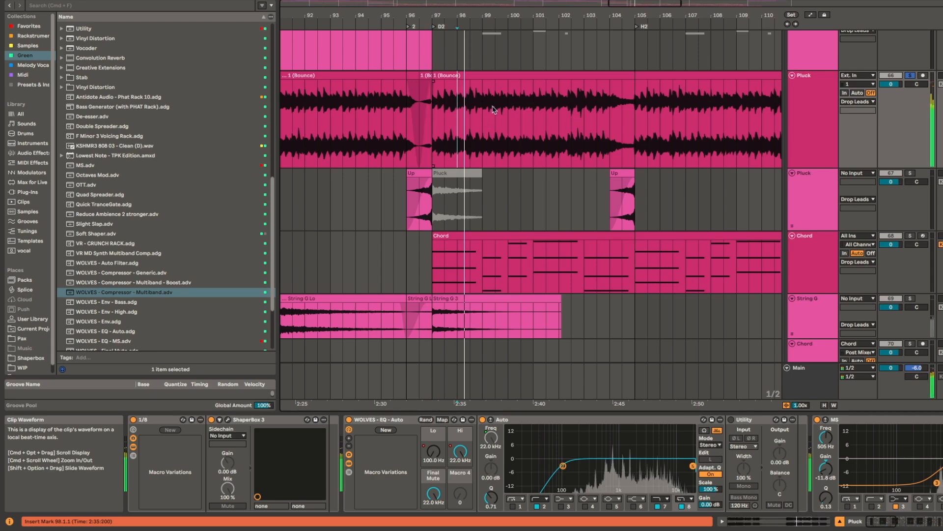
Step: Examine the Pluck waveform around bar 98 up close, marking the range from 98.2.1 to 98.2.3
key(plus)
key(space)
key(plus)
drag(443, 104, 498, 109)
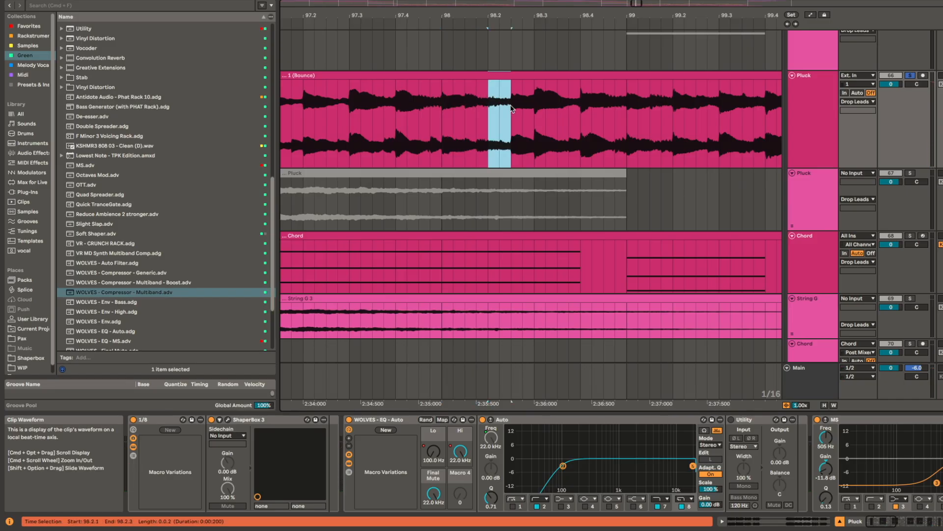
drag(514, 105, 481, 112)
click(441, 111)
key(minus)
key(minus)
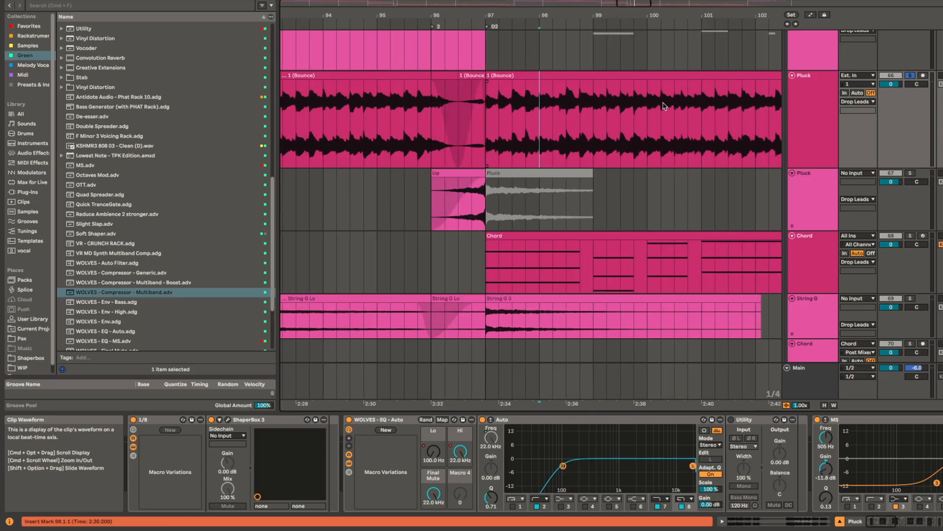
Step: Play the soloed Pluck clip from 100.1.1 and again from 100.3.1, examining its waveform there
click(544, 125)
key(space)
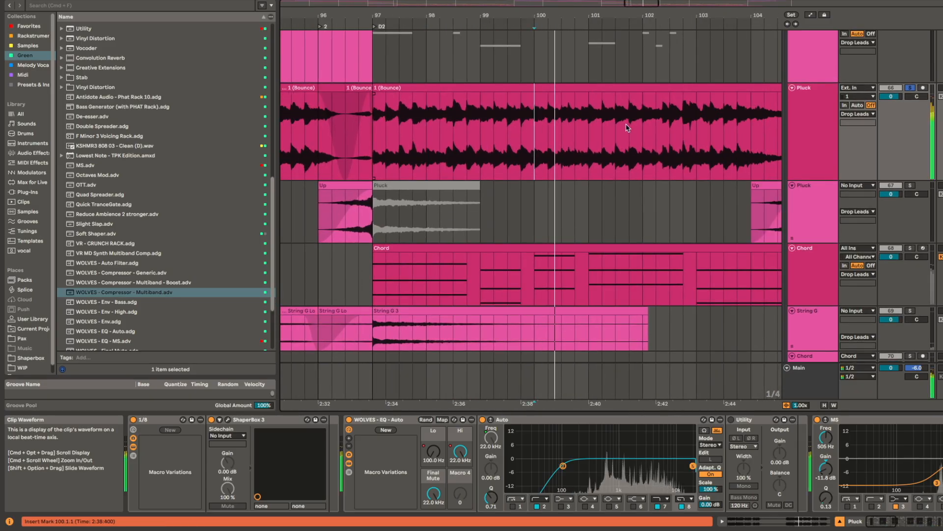
key(space)
click(567, 126)
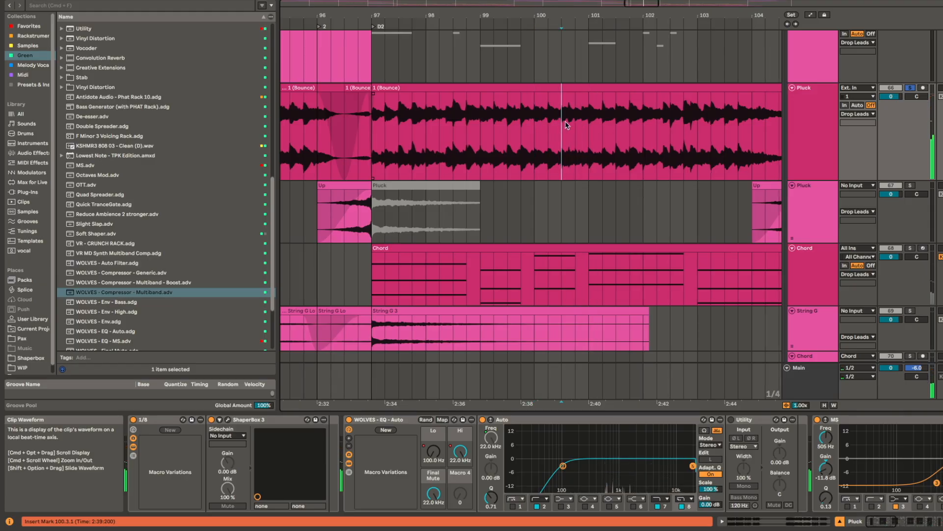
key(plus)
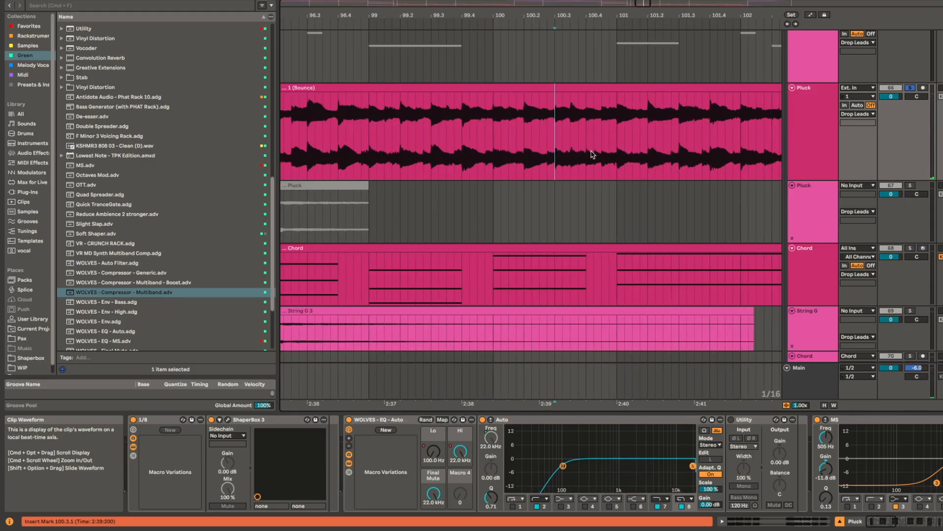
key(space)
key(minus)
key(minus)
key(minus)
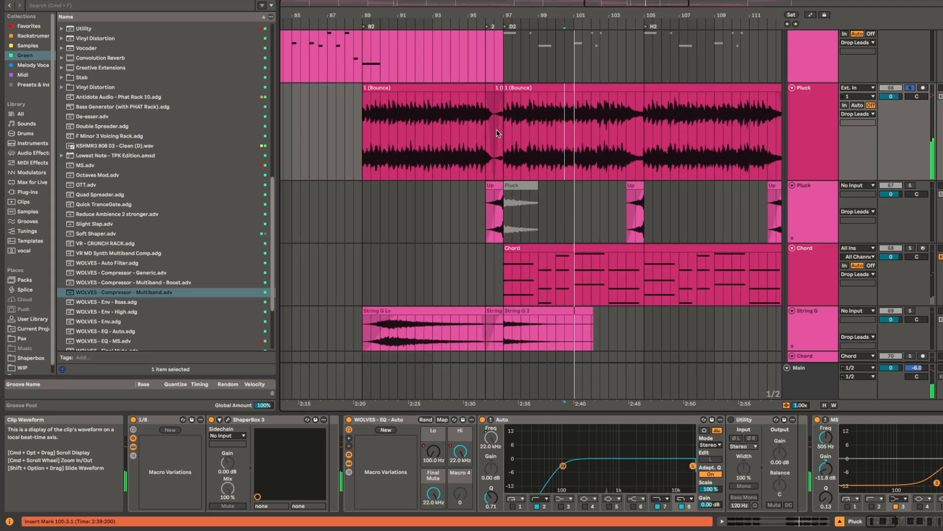
Step: Compare the two Pluck drop clips in solo, playing D2 from 97.1.1 and D1 from 33.1.1
key(minus)
key(minus)
key(minus)
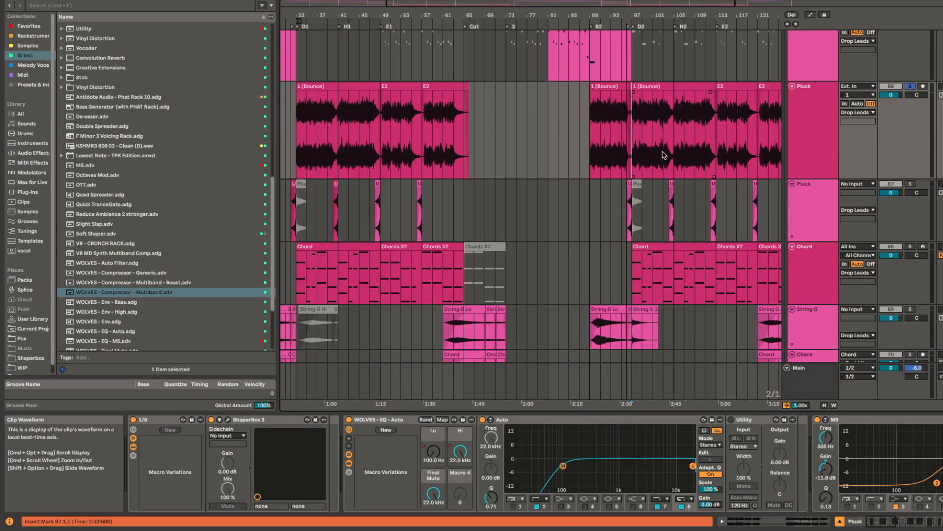
key(space)
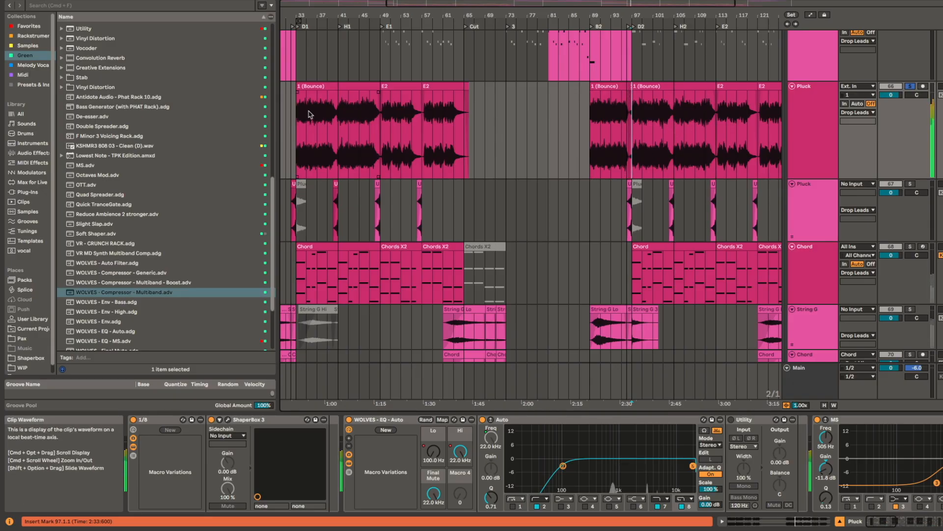
click(318, 86)
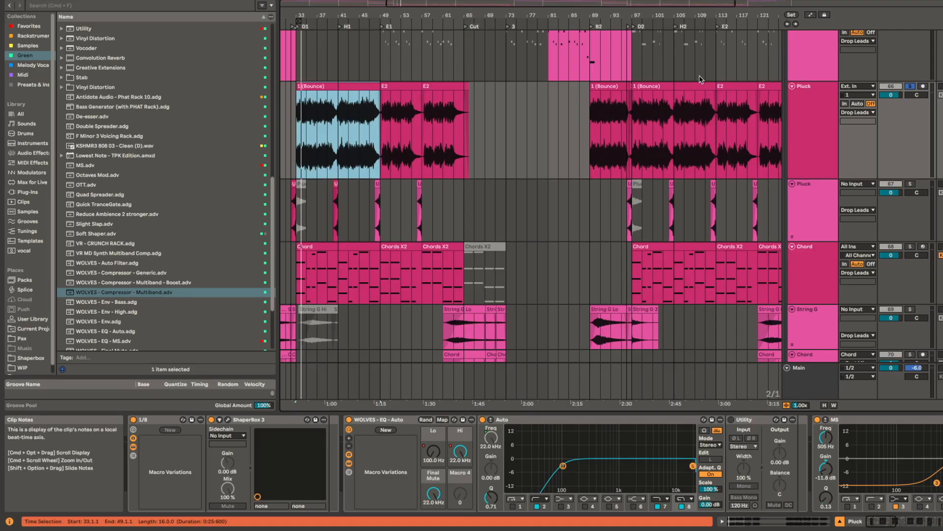
Step: Examine the D2 Pluck bounce clip against the String notes above it and play it in solo from bar 98
scroll(646, 116, up, 5)
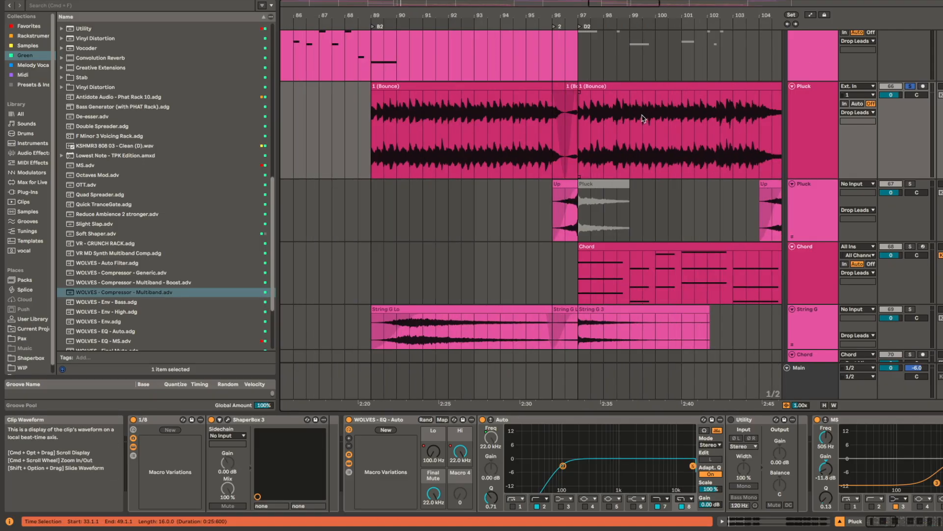
click(599, 86)
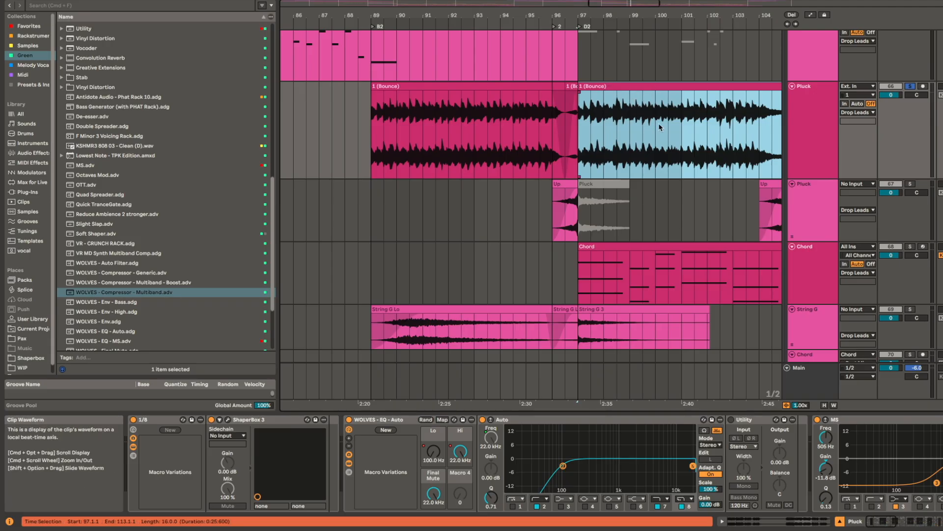
scroll(659, 128, right, 5)
scroll(660, 127, up, 1)
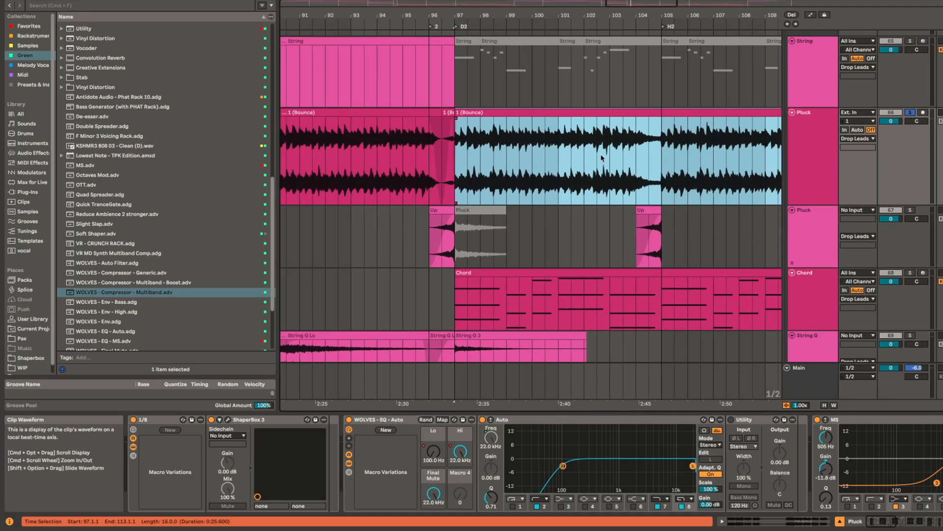
scroll(484, 168, up, 4)
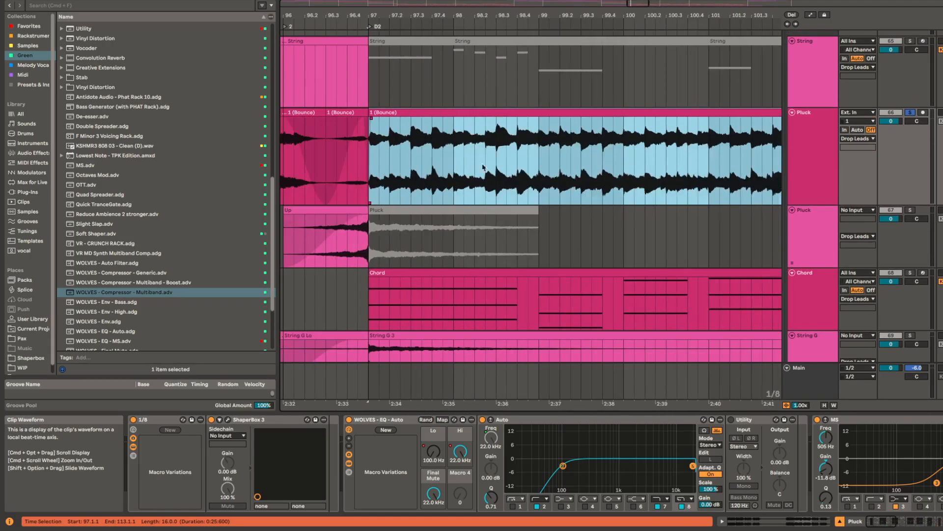
click(454, 154)
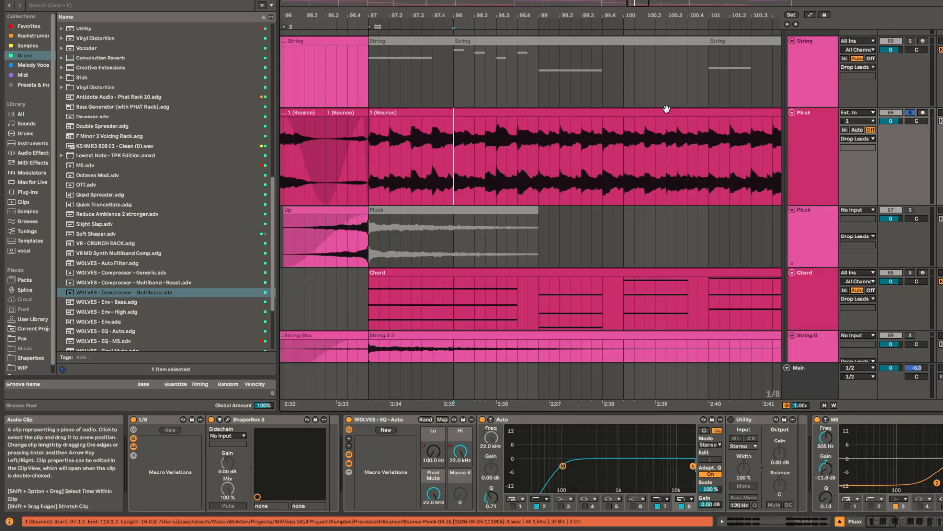
key(space)
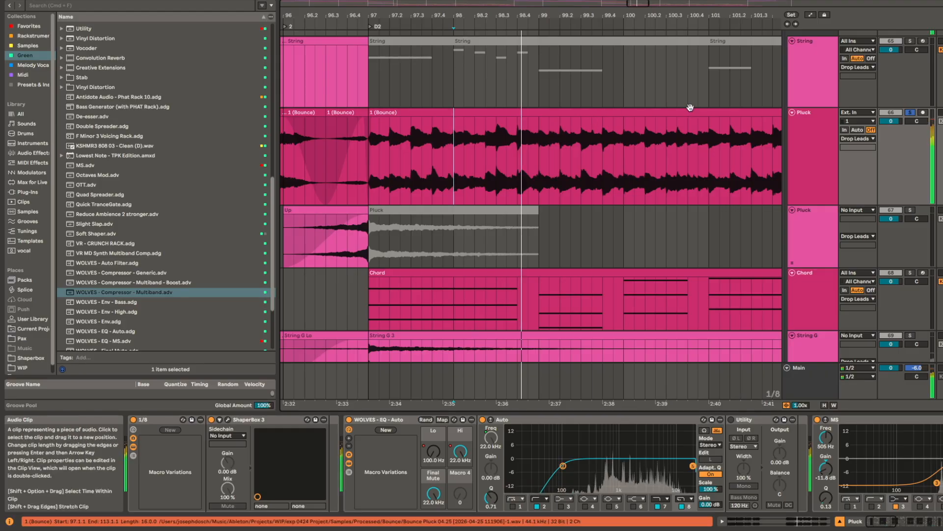
Step: Reactivate the muted String clips at the start of D2, from bar 97 to bar 105
key(space)
scroll(576, 189, down, 5)
drag(564, 185, 456, 179)
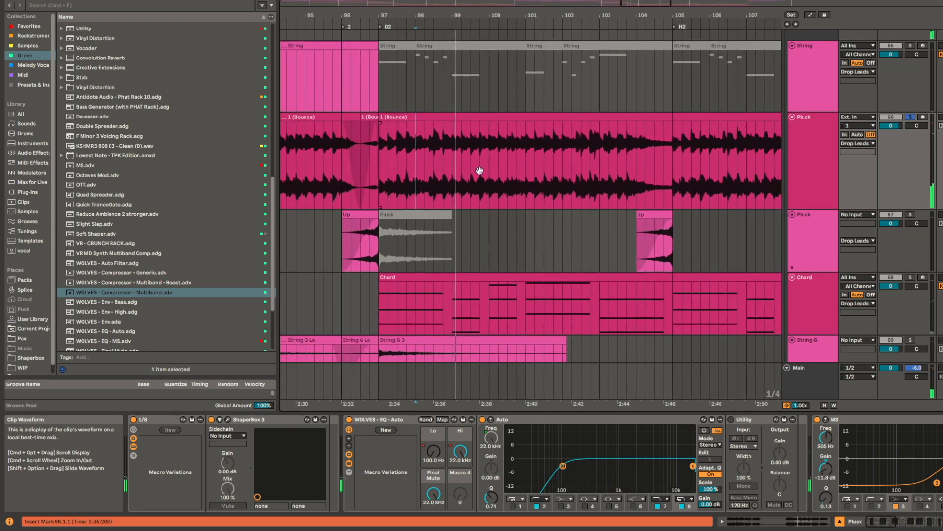
scroll(486, 134, up, 4)
scroll(432, 156, down, 4)
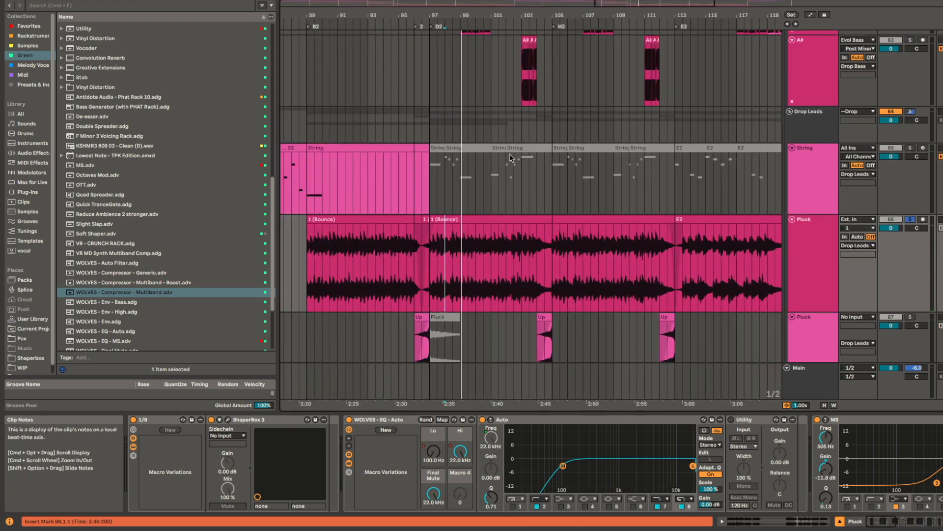
click(456, 148)
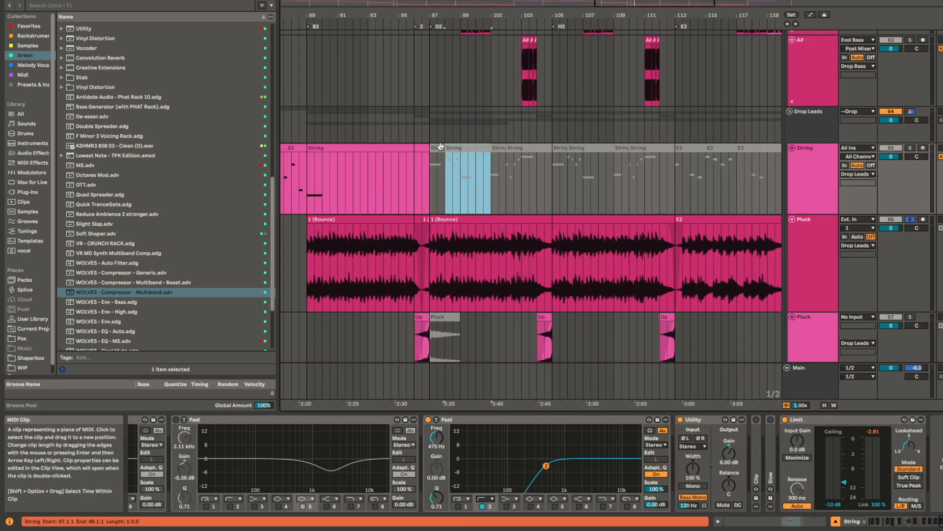
click(436, 148)
shift+click(515, 146)
key(0)
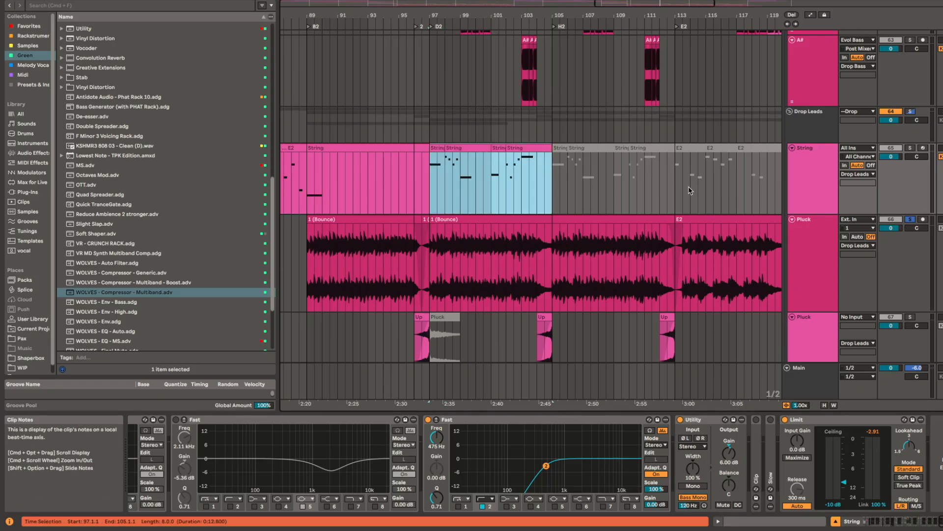
Step: Play the String clips in solo from 97.1.1 and consolidate them into one clip ending at bar 105
key(space)
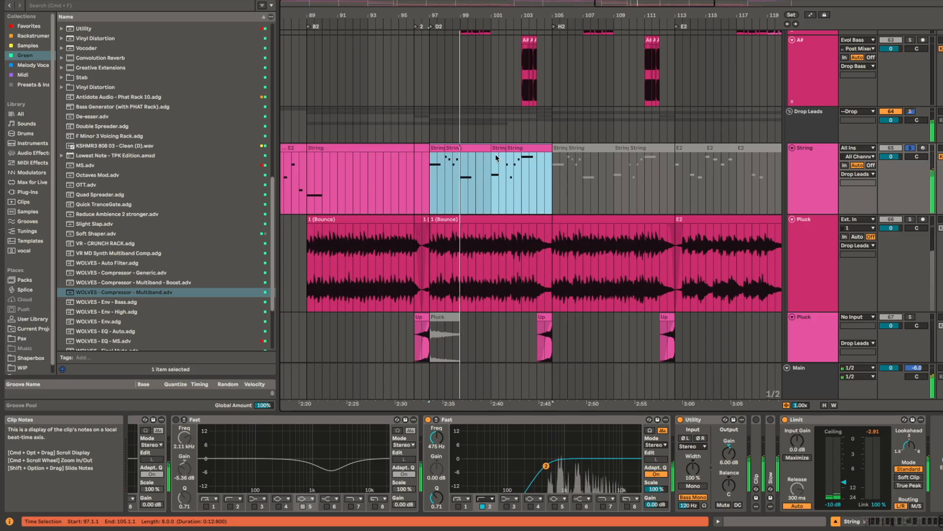
click(457, 147)
click(518, 148)
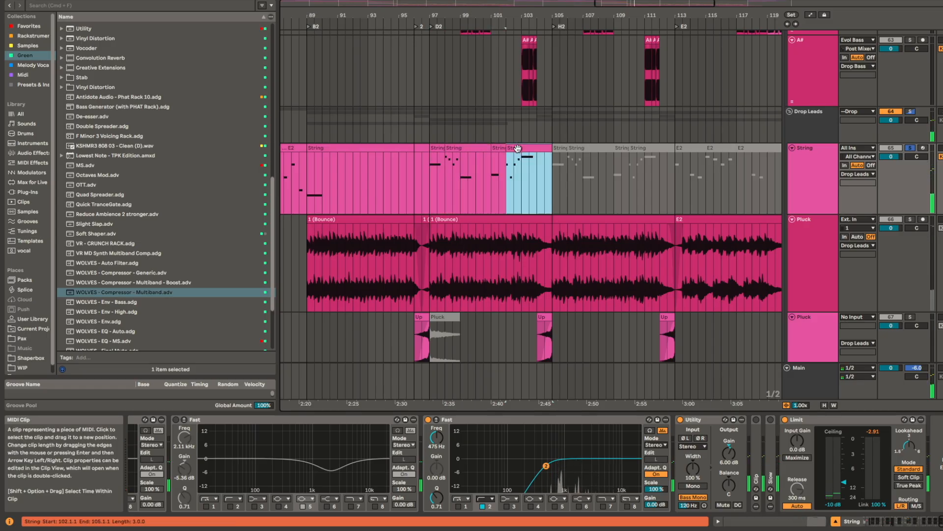
shift+click(454, 149)
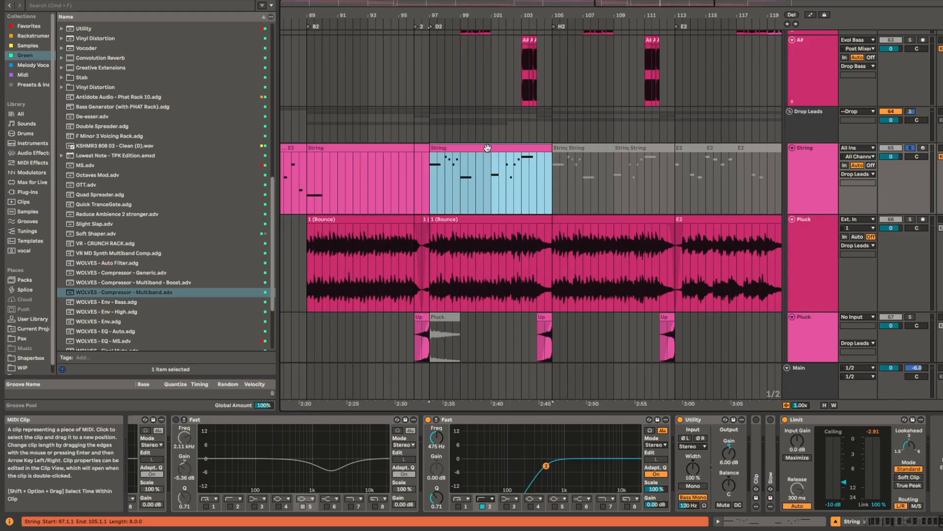
Step: Raise the String track's Utility gain to 12.8 dB during playback and reactivate its muted clips from bar 105 to bar 121
key(space)
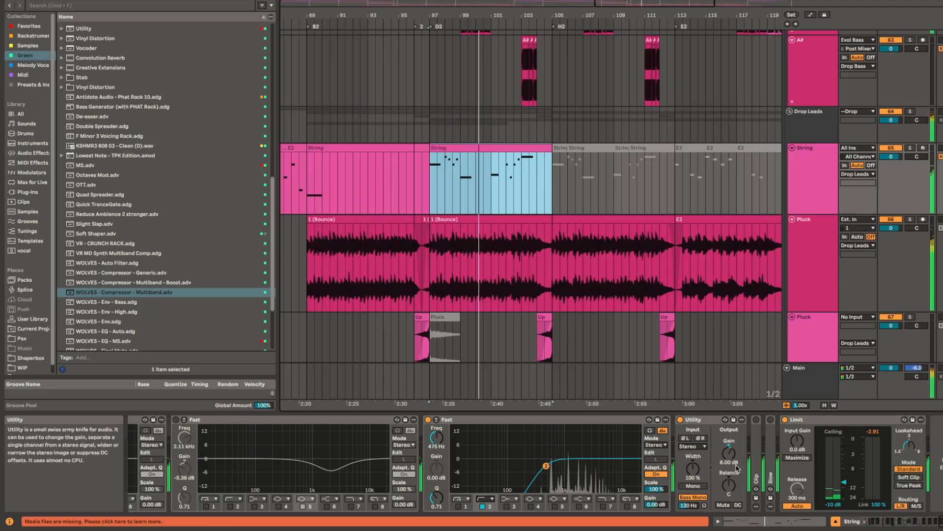
drag(729, 453, 730, 438)
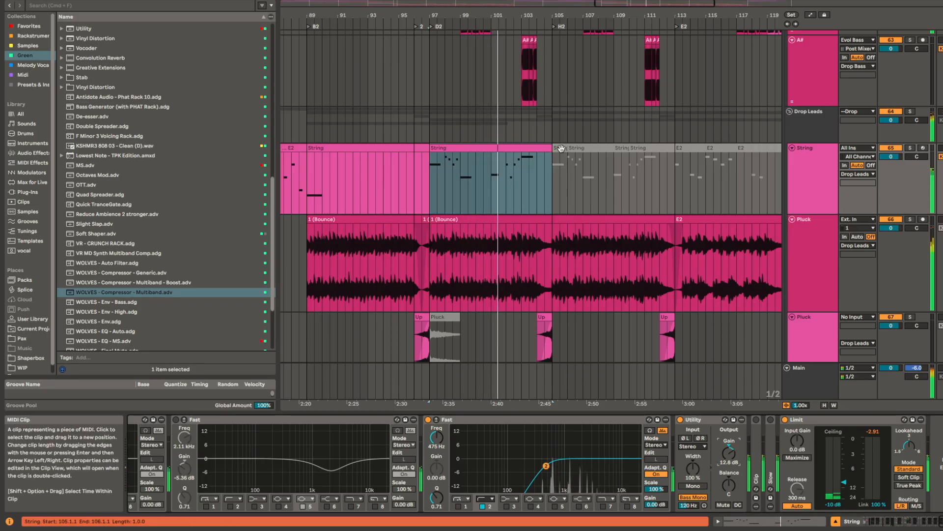
click(559, 148)
shift+click(752, 148)
key(0)
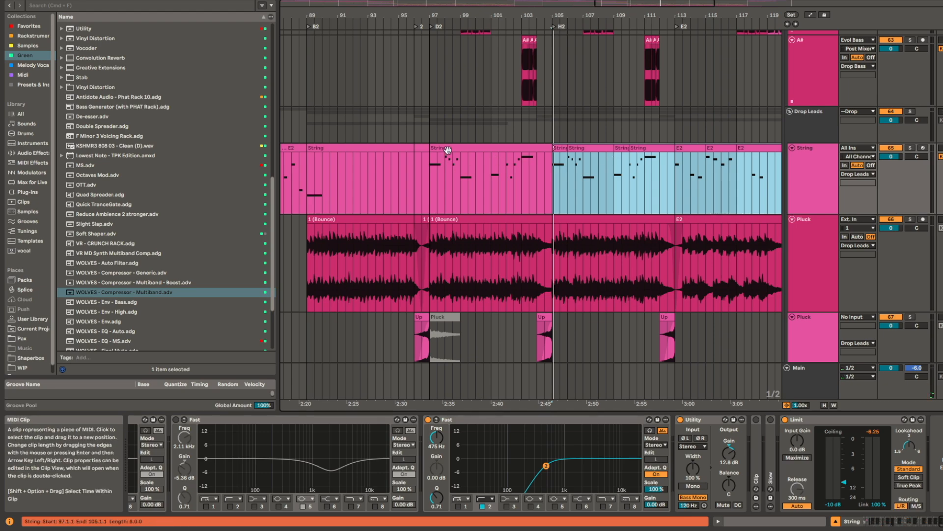
Step: Consolidate the H2 String clips from bar 105 to bar 113 into a single clip
click(447, 148)
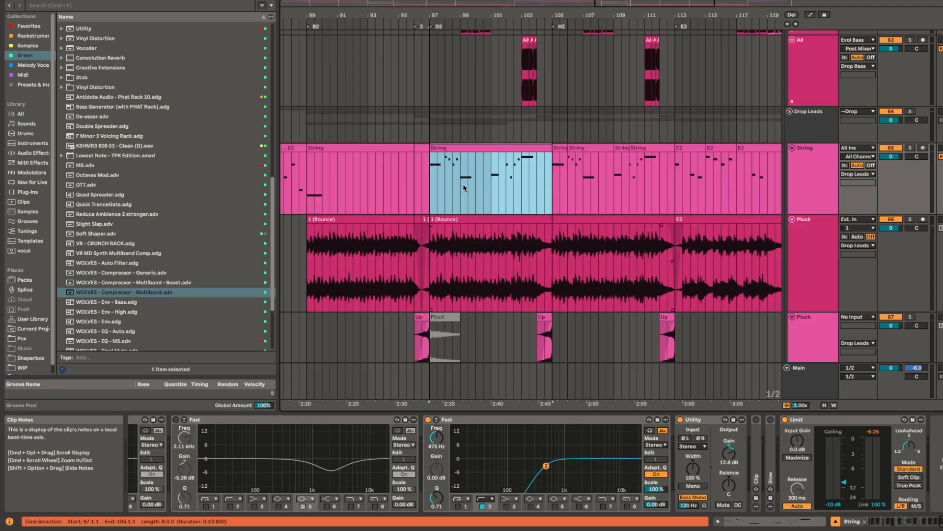
click(465, 219)
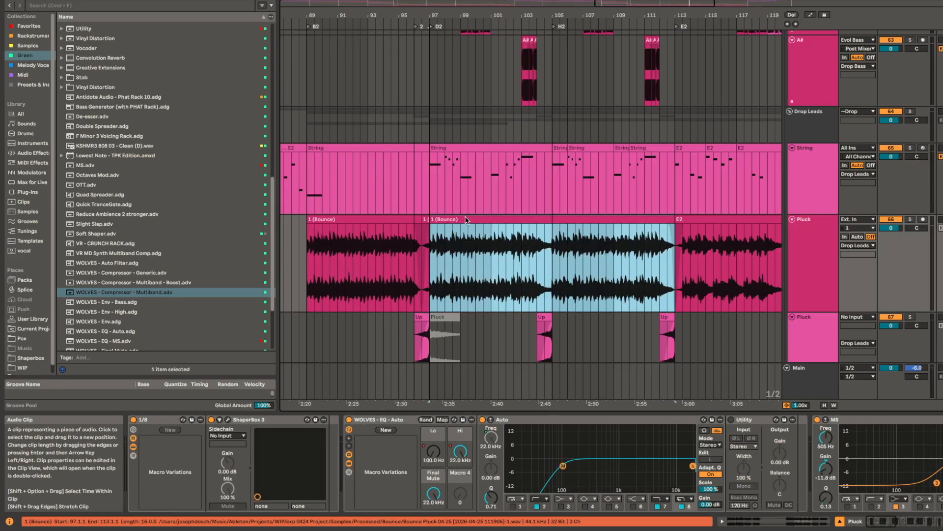
click(531, 148)
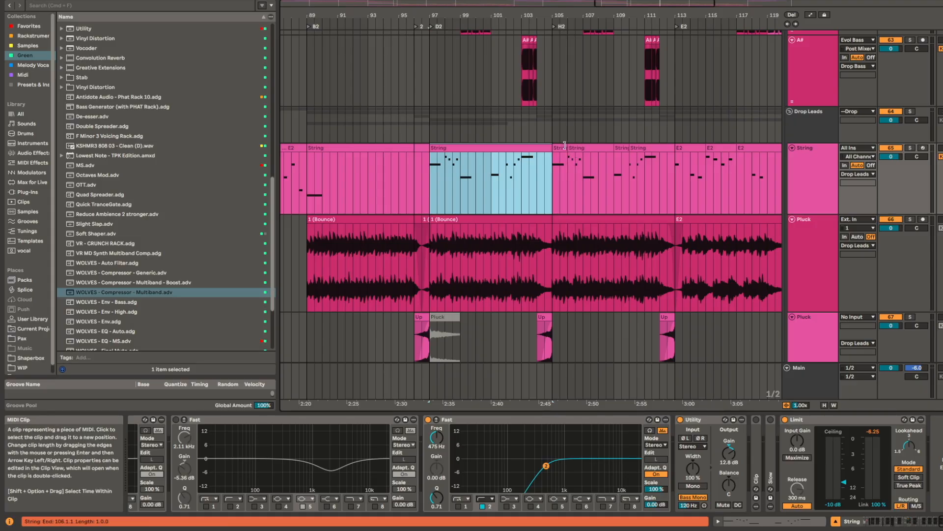
click(561, 146)
shift+click(669, 149)
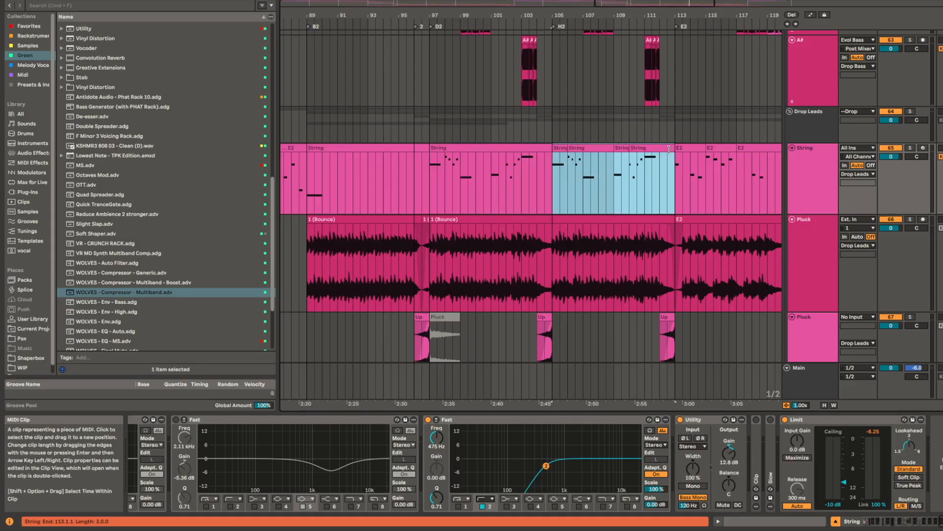
key(super+j)
drag(666, 150, 551, 155)
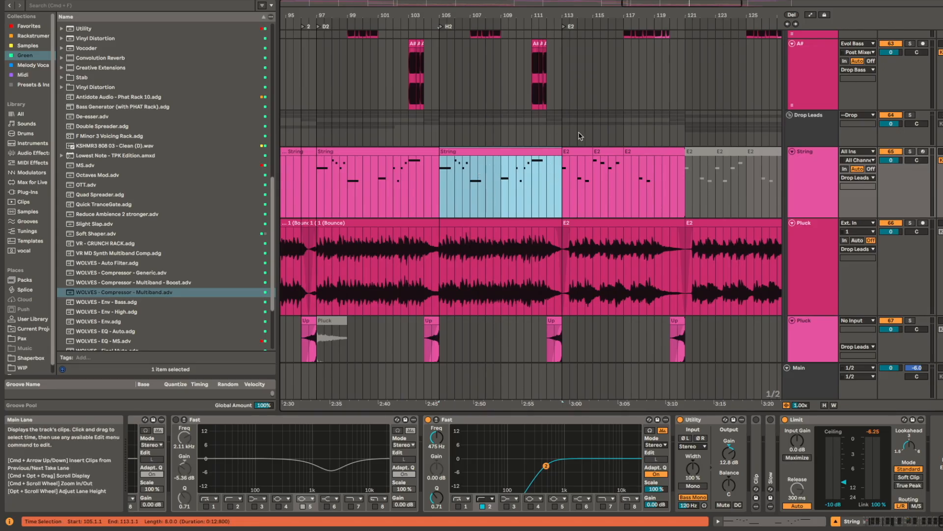
Step: Reactivate the remaining muted E2 String clips and consolidate the range from bar 113 to bar 129 into one clip
scroll(532, 192, up, 3)
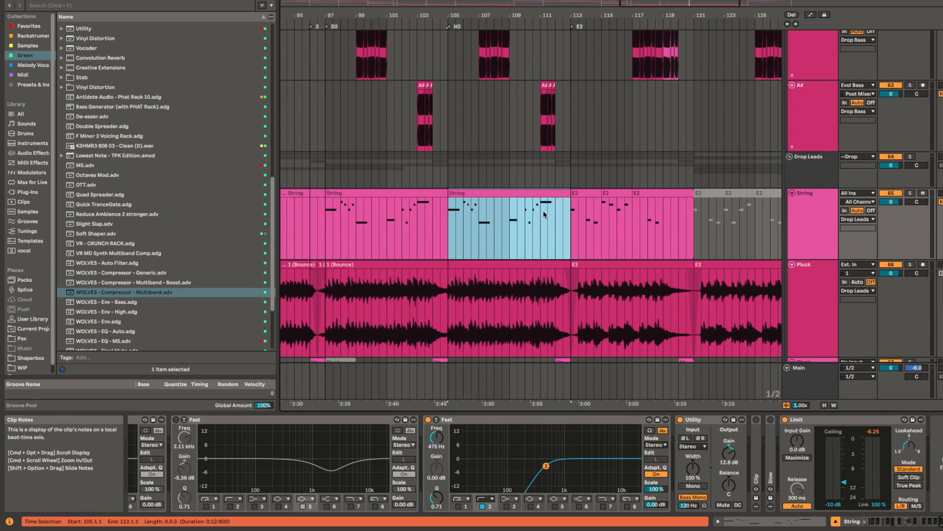
scroll(550, 236, down, 5)
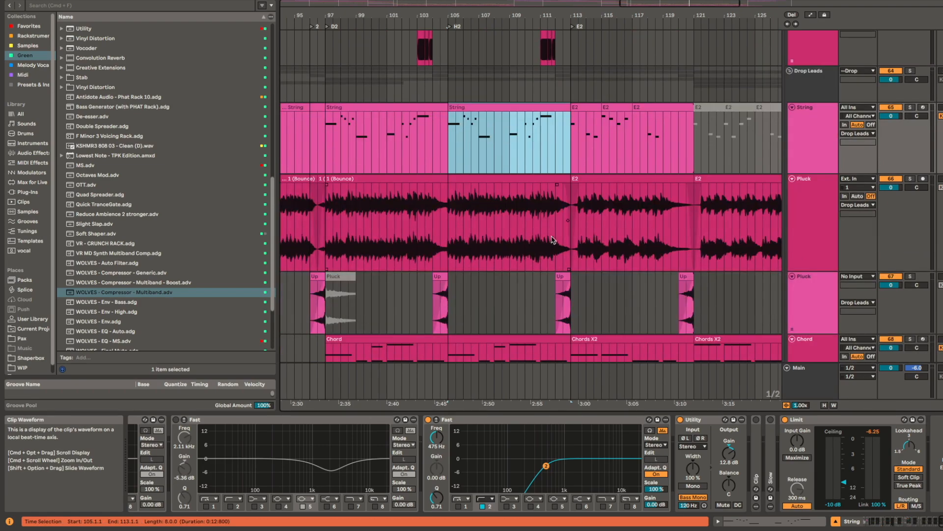
scroll(569, 213, up, 4)
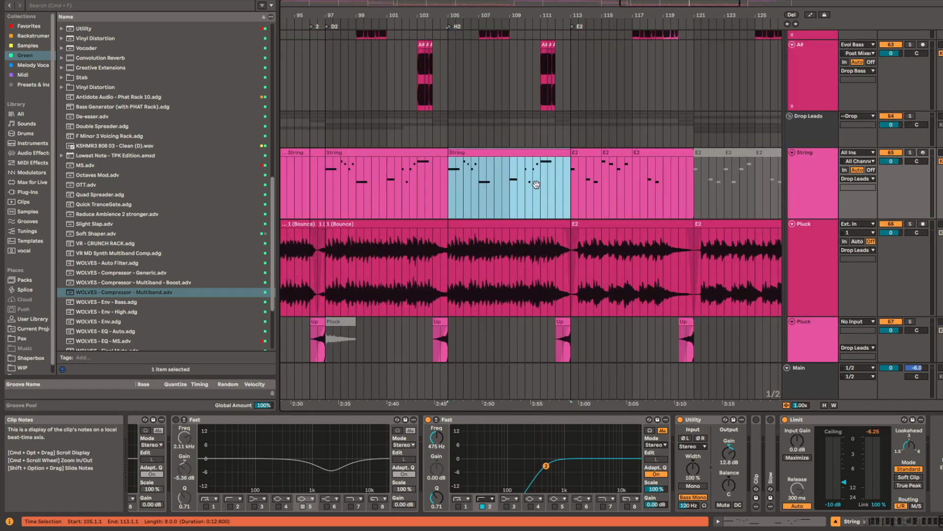
click(595, 162)
scroll(614, 158, right, 5)
shift+click(644, 155)
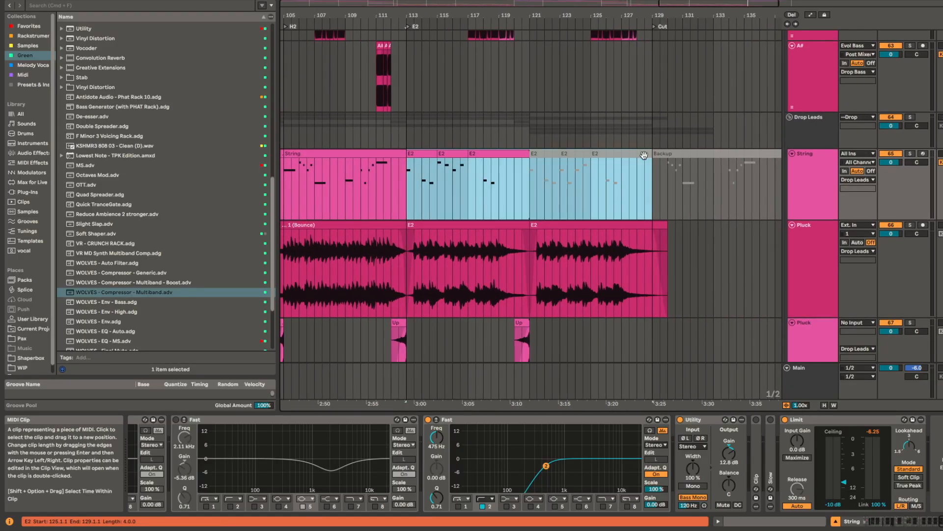
key(0)
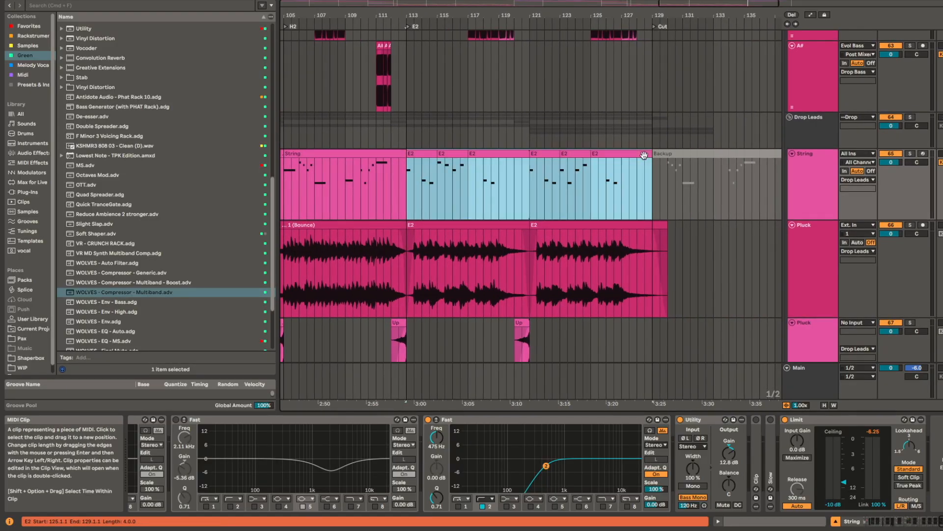
Step: Play the full arrangement from 111.1.1 to hear the String line lead into E2
click(376, 173)
key(space)
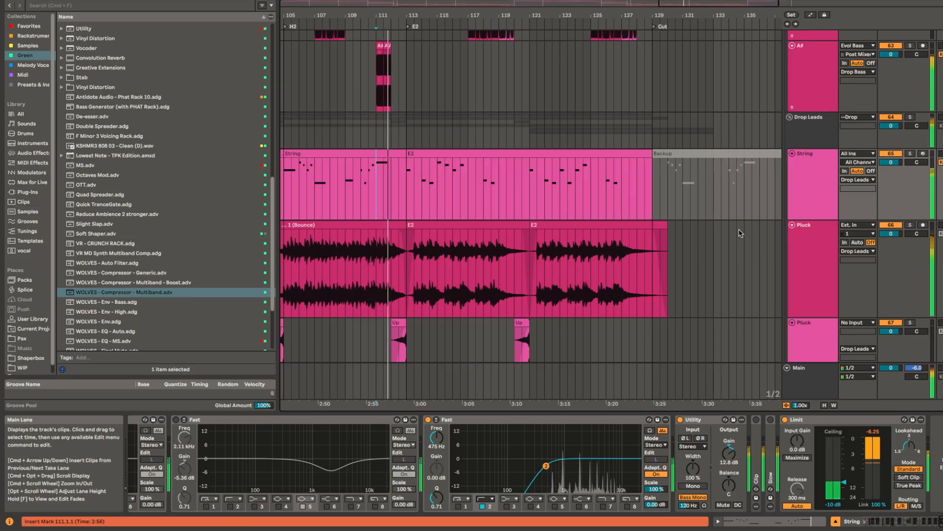
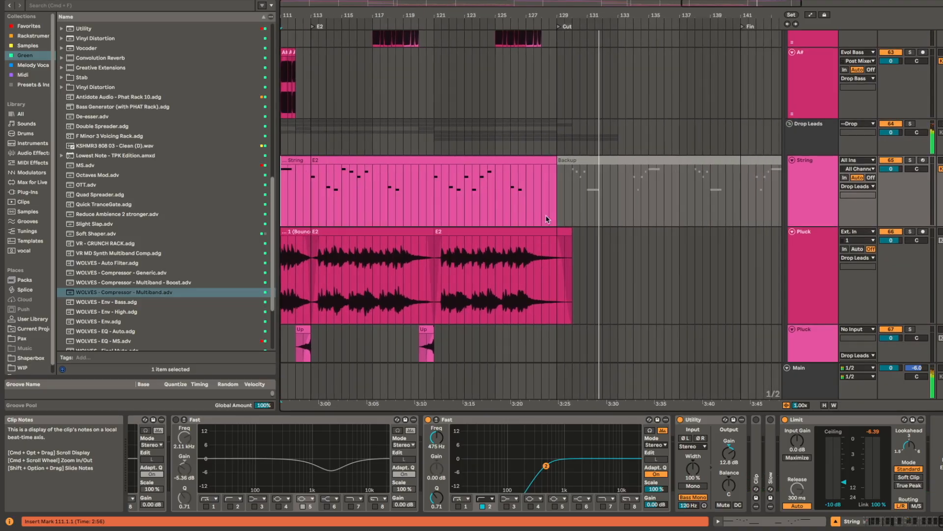
Step: Solo the Delay Flat track and play its E2 clips from 114.1.1
scroll(615, 204, up, 10)
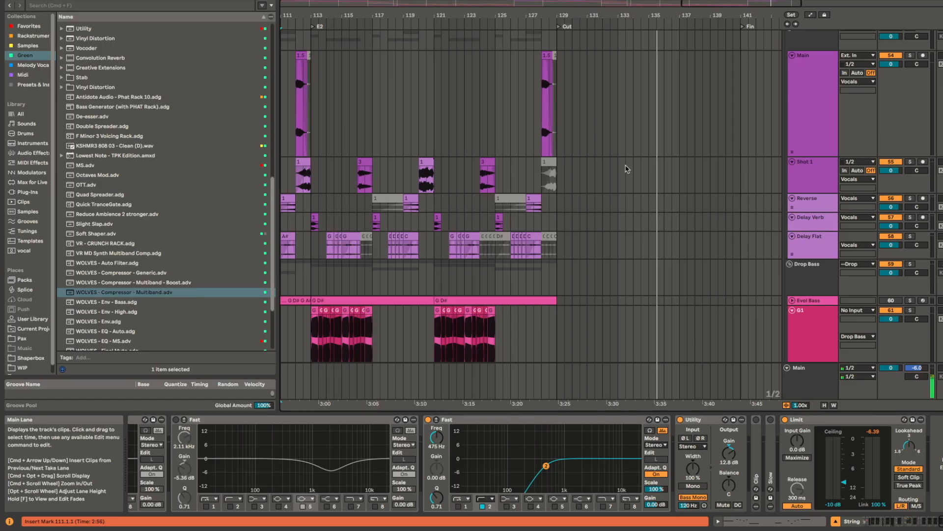
scroll(347, 251, left, 1)
scroll(348, 246, down, 1)
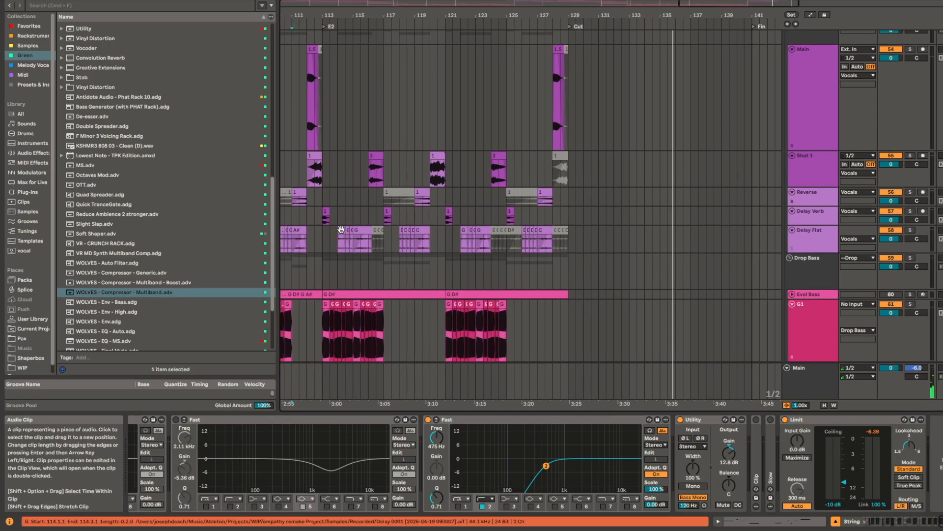
click(340, 229)
key(s)
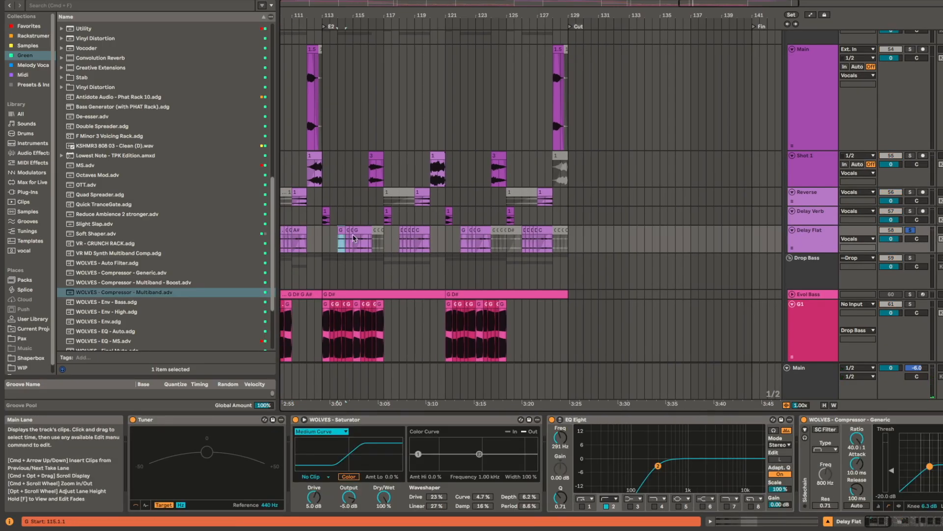
scroll(354, 239, left, 3)
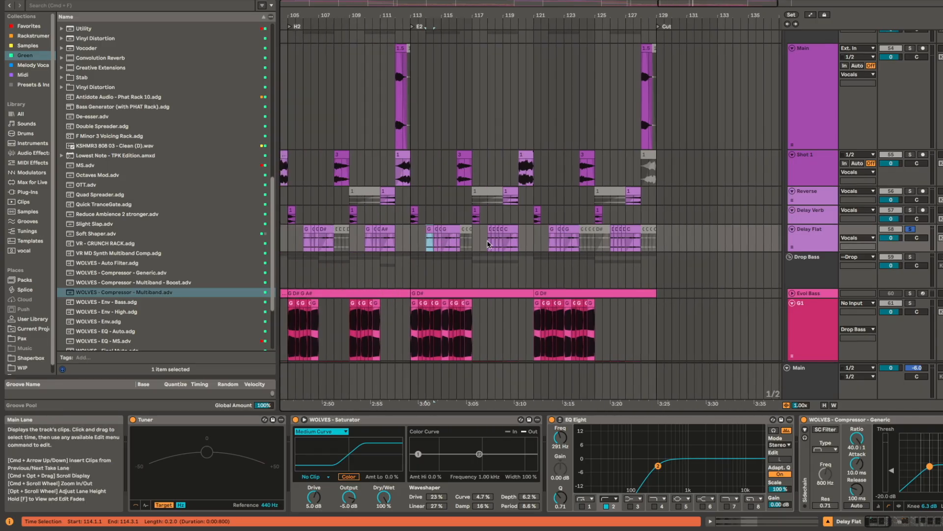
key(space)
scroll(449, 256, up, 3)
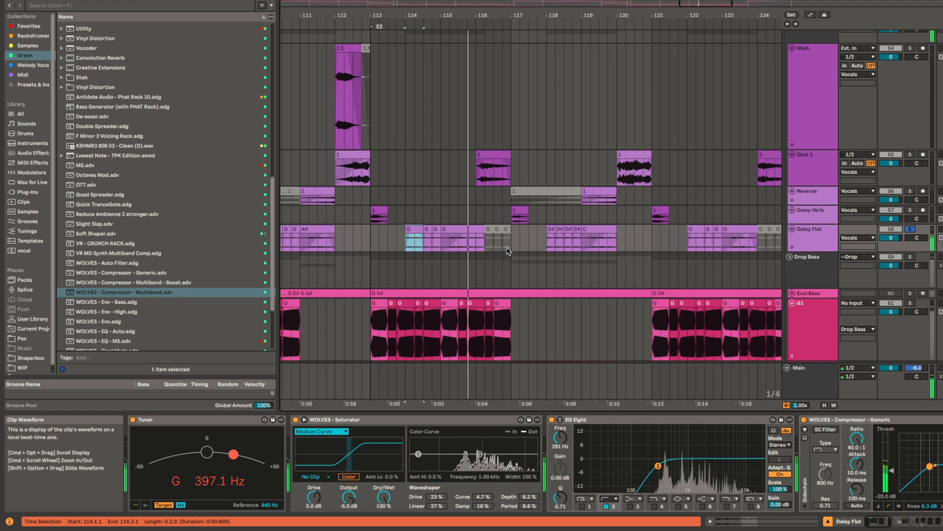
Step: Compare the Main vocal clip at bar 112 with the Delay Flat G clip at 114.1.1 and D# clip at bar 118
click(349, 47)
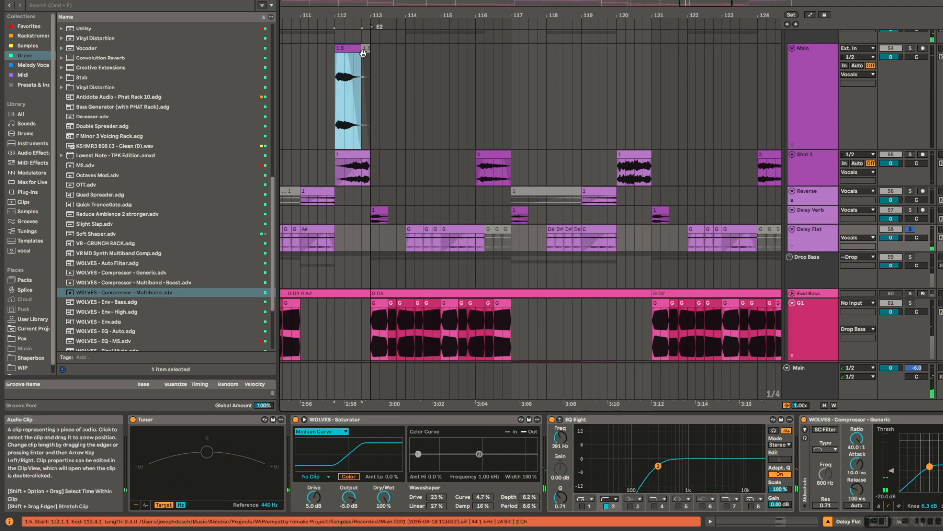
drag(406, 240, 423, 240)
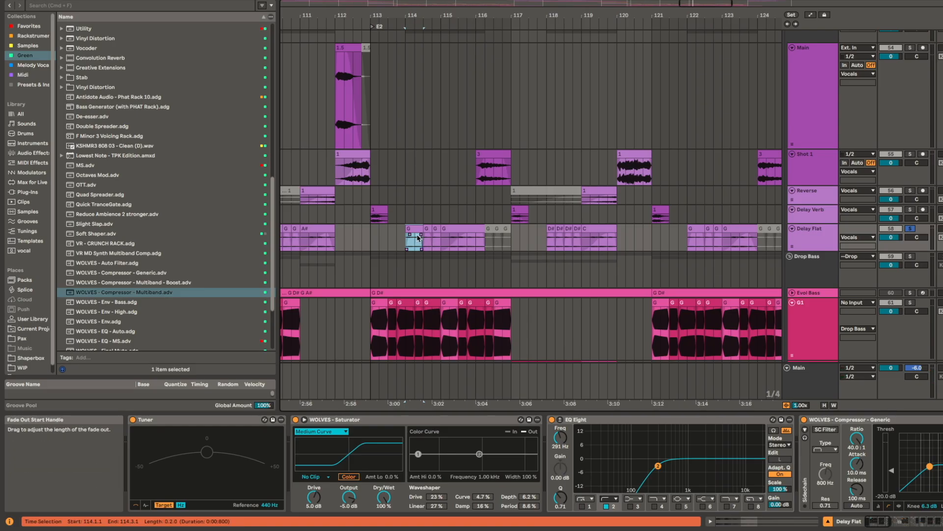
scroll(416, 241, up, 3)
scroll(627, 235, up, 4)
scroll(629, 237, up, 2)
click(640, 229)
drag(653, 244, 618, 123)
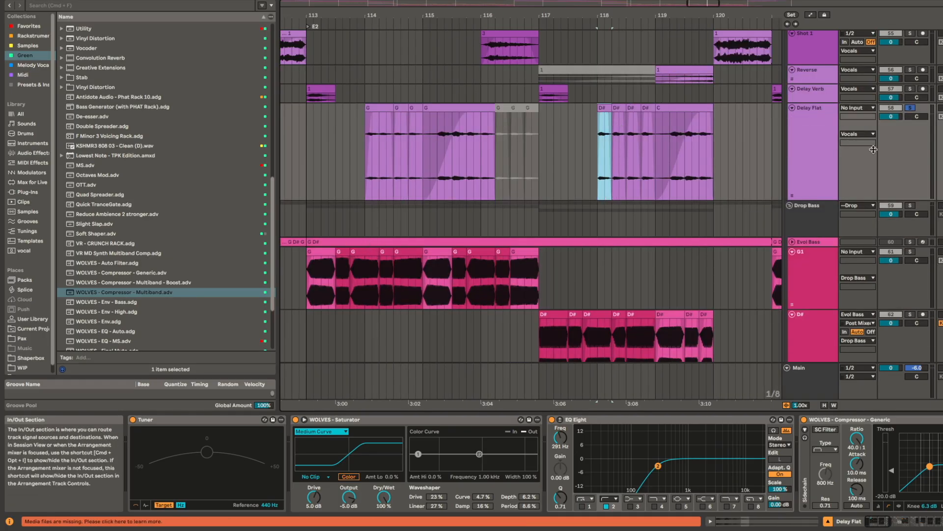
Step: Solo the G1 bass track alongside Delay Flat and play both from 113.4.1
super+click(910, 252)
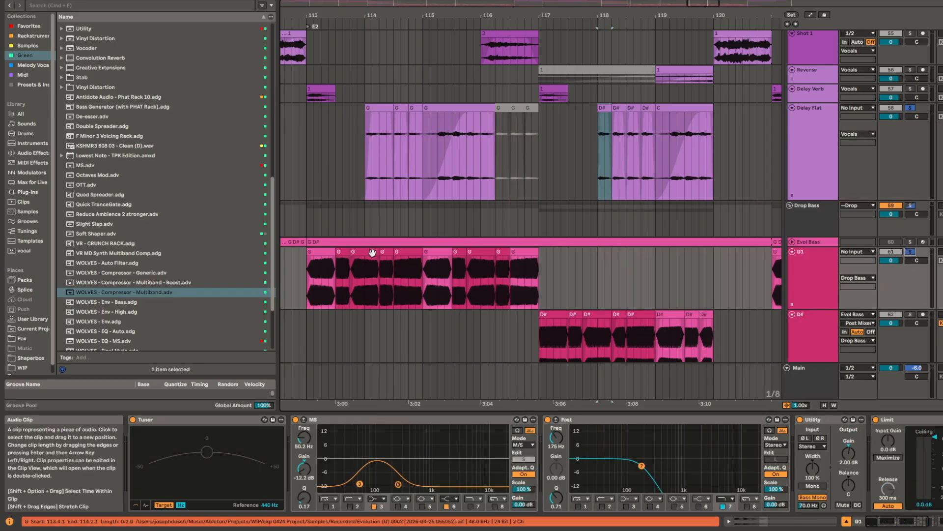
click(366, 252)
key(space)
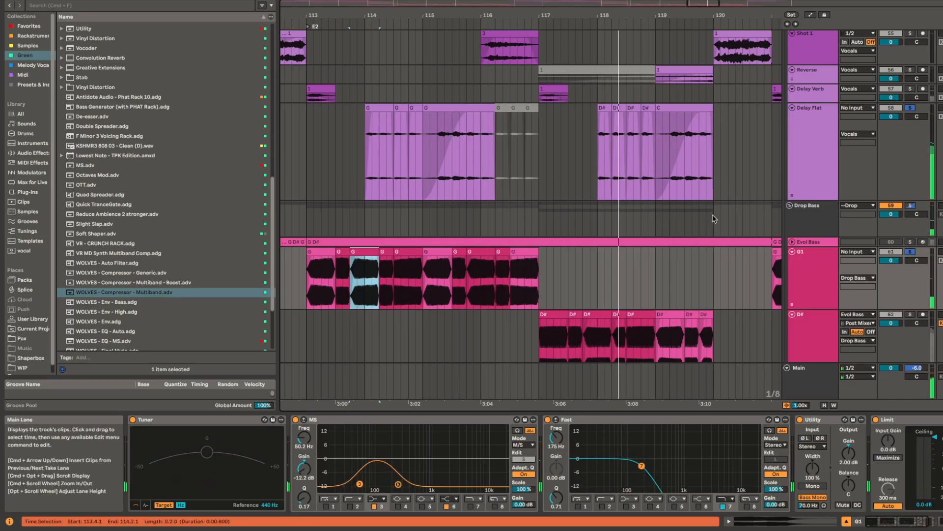
drag(701, 265, 550, 266)
drag(674, 211, 493, 246)
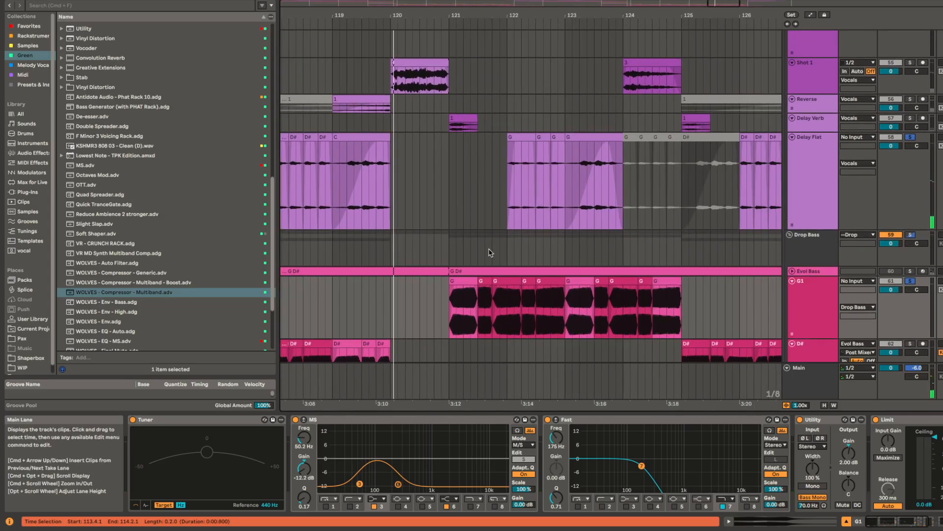
Step: Compare the Delay Flat vocal clips with the bass clips across H2 and E2, placing the insert marker at 117.1.1
scroll(493, 244, down, 5)
drag(491, 210, 565, 263)
scroll(566, 263, down, 5)
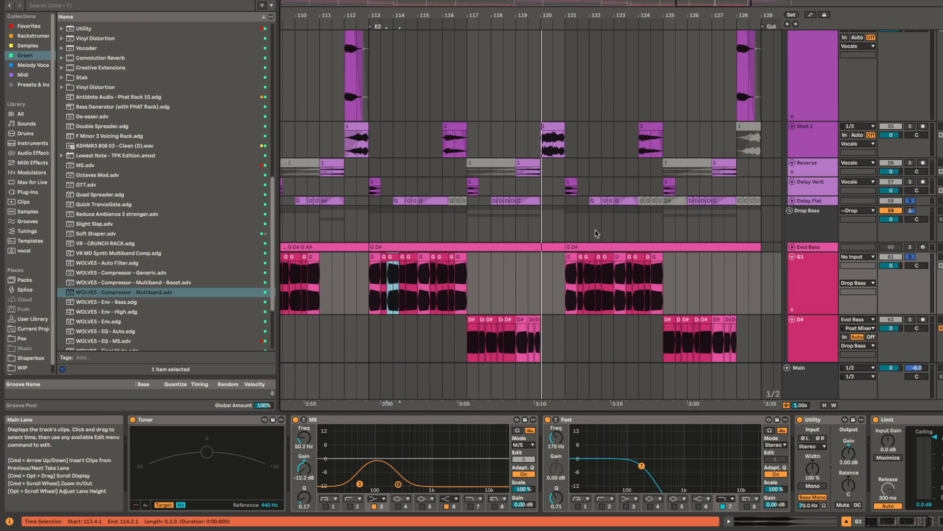
scroll(597, 234, down, 4)
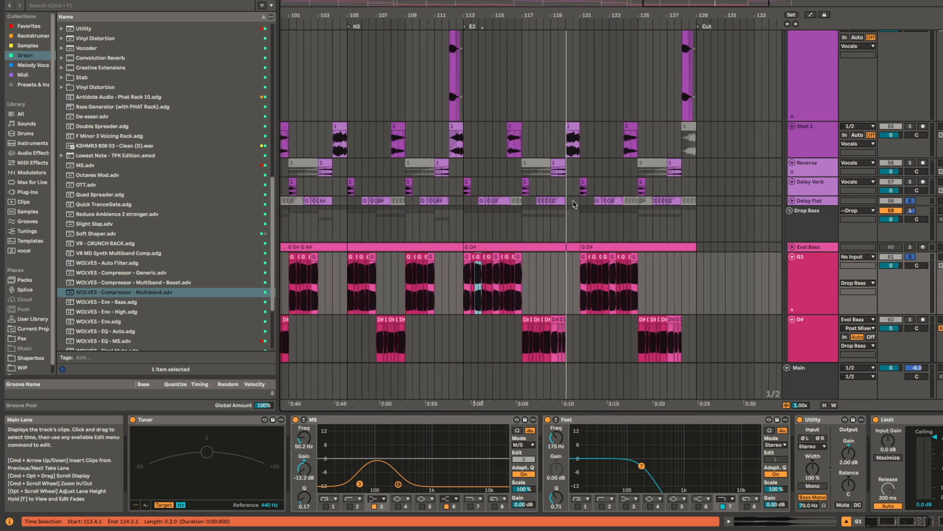
scroll(572, 204, up, 3)
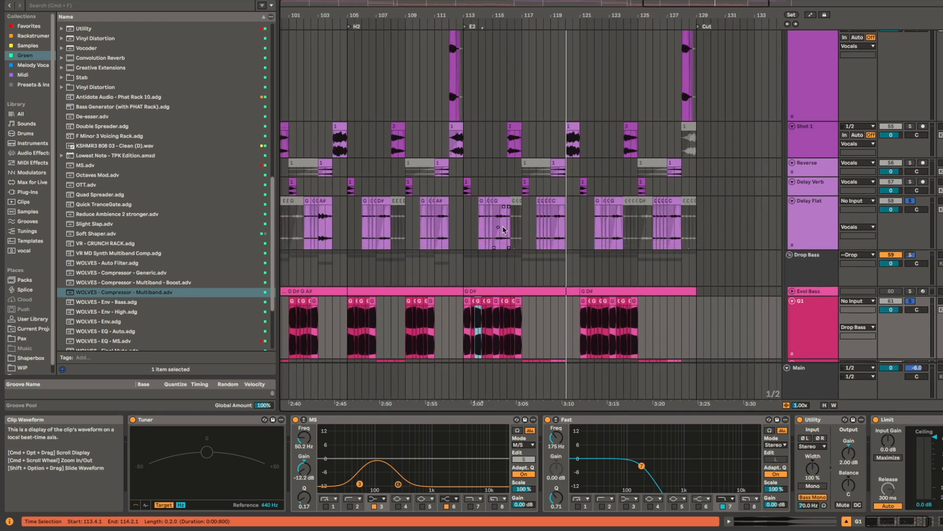
click(524, 225)
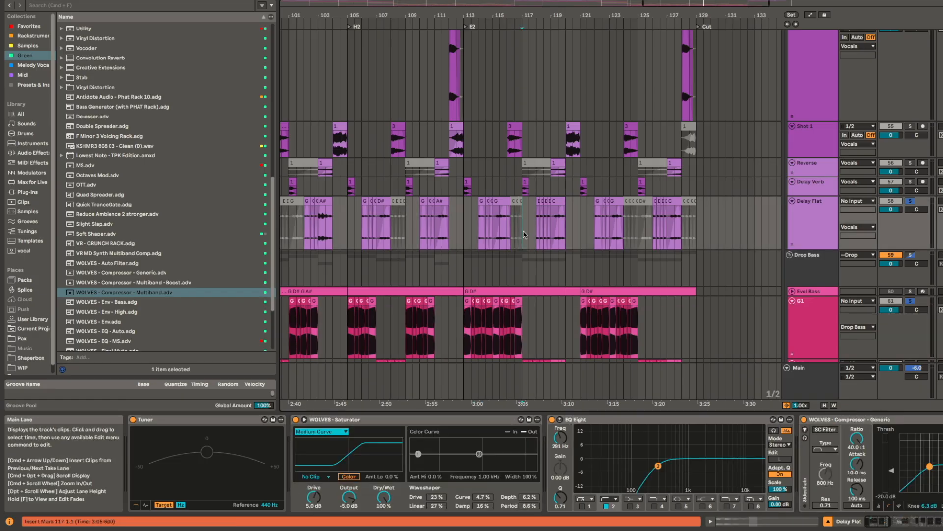
scroll(514, 225, up, 3)
scroll(565, 273, down, 10)
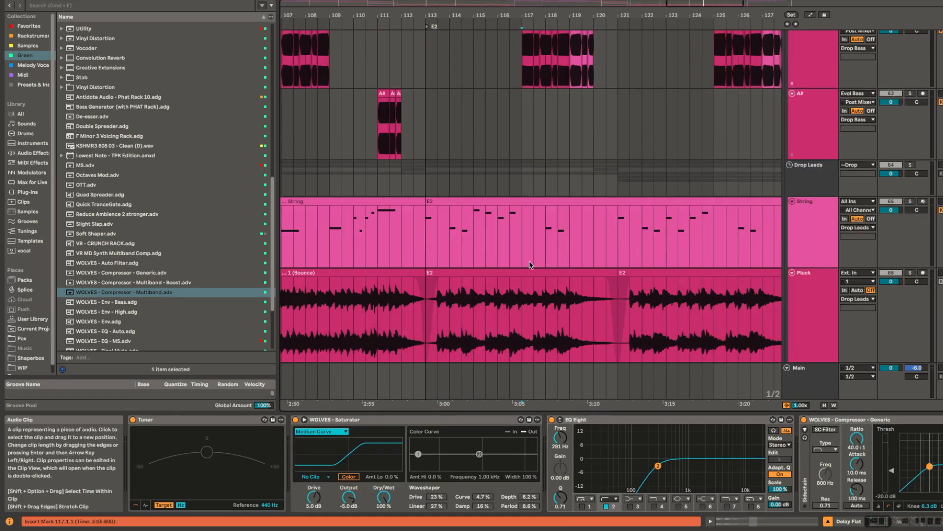
Step: Solo the String track and play its E2 clip from 113.1.1
click(490, 202)
key(space)
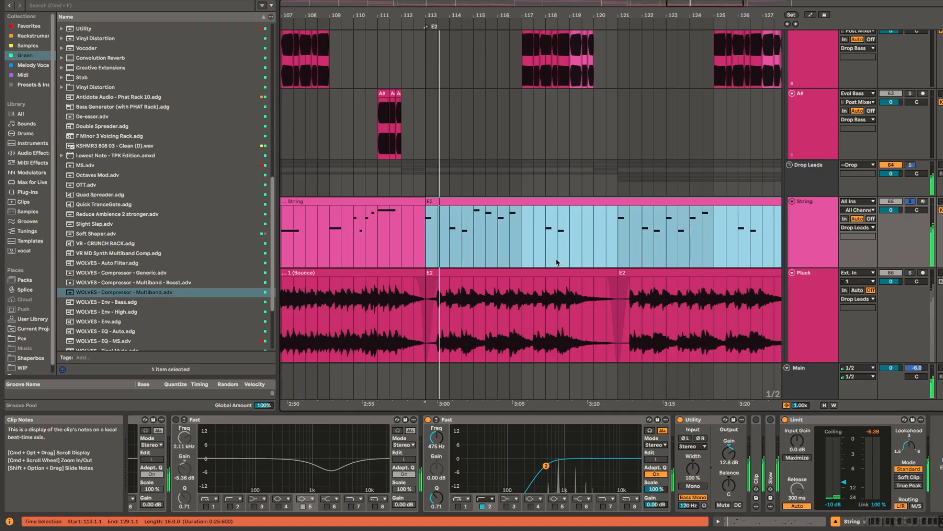
scroll(588, 249, down, 1)
scroll(587, 250, down, 4)
drag(587, 249, 521, 324)
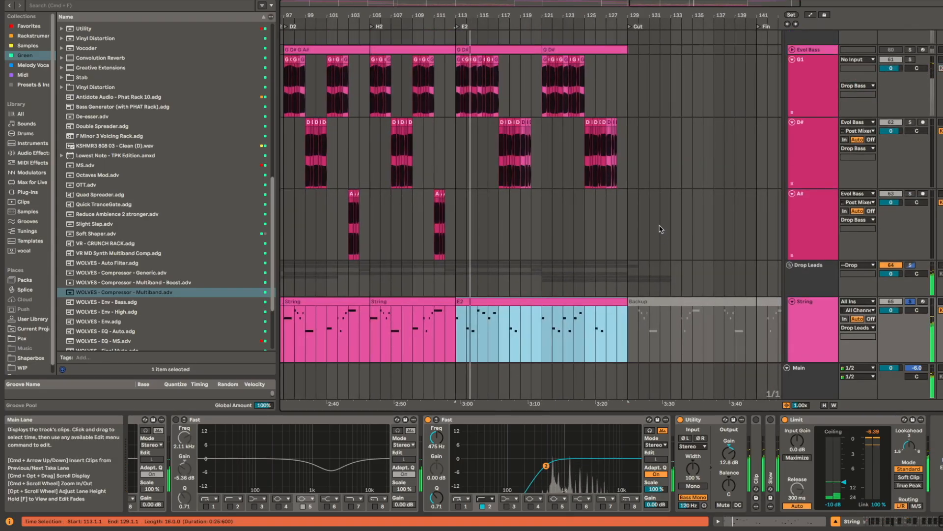
key(space)
Step: Fold the G1, D# and A# bass tracks and place the insert marker at 113.1.1 on Delay Flat
drag(661, 229, 663, 98)
key(u)
drag(662, 143, 653, 273)
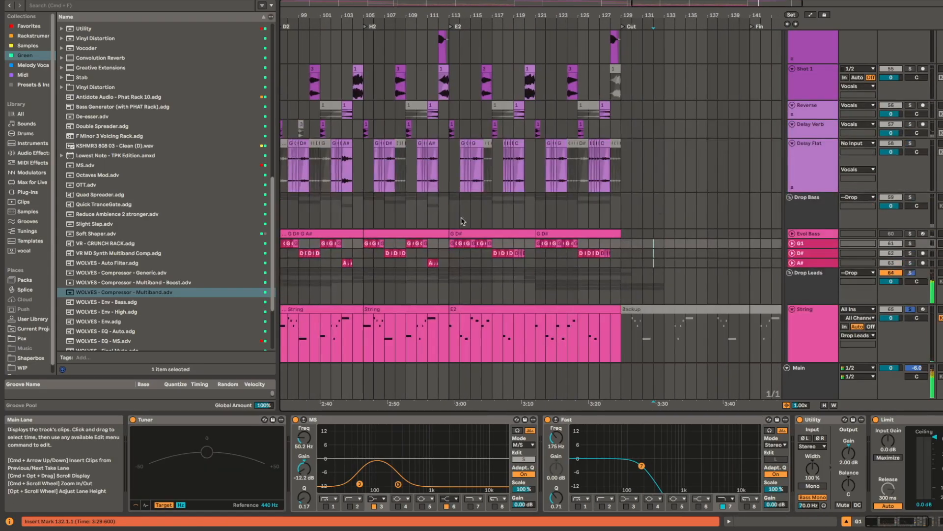
click(440, 213)
click(450, 165)
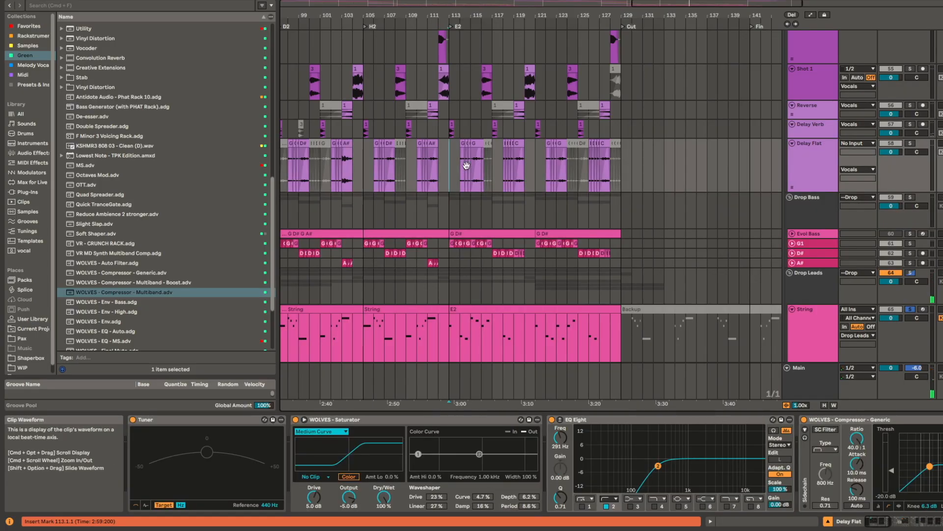
Step: Solo the Drop Drums group and play it from 125.1.1
scroll(466, 165, up, 3)
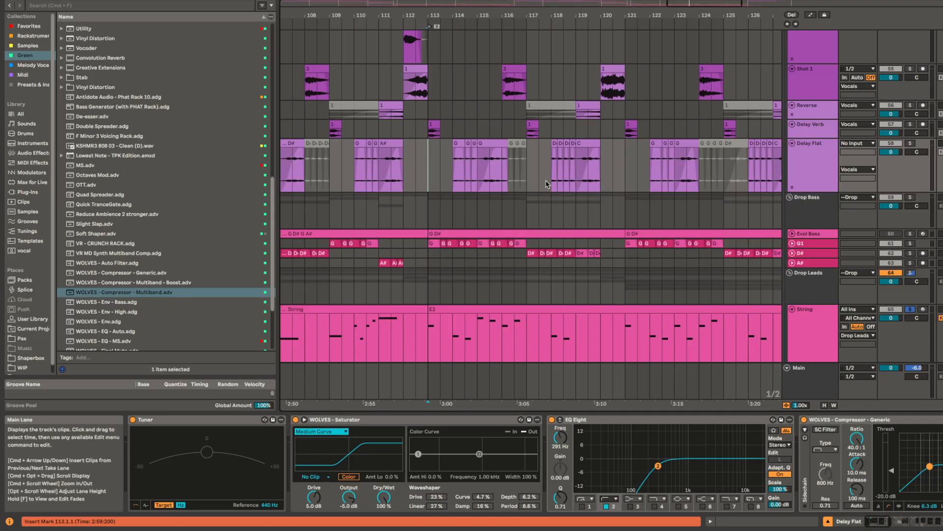
scroll(585, 204, down, 3)
scroll(585, 204, right, 3)
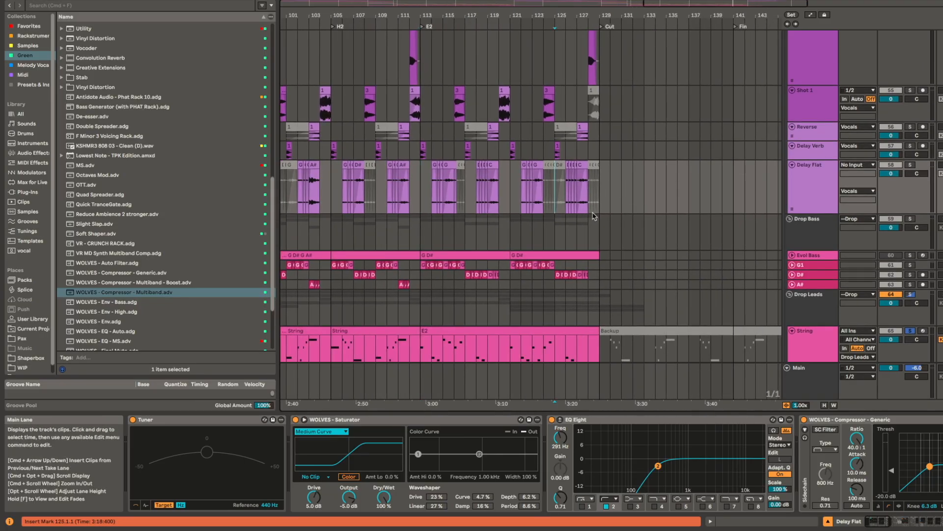
scroll(579, 188, up, 6)
scroll(578, 189, up, 10)
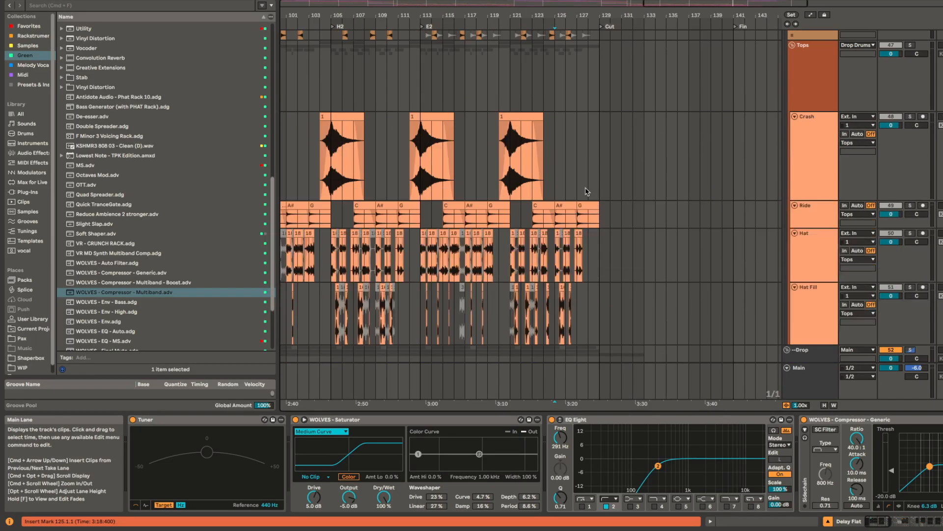
scroll(592, 332, up, 8)
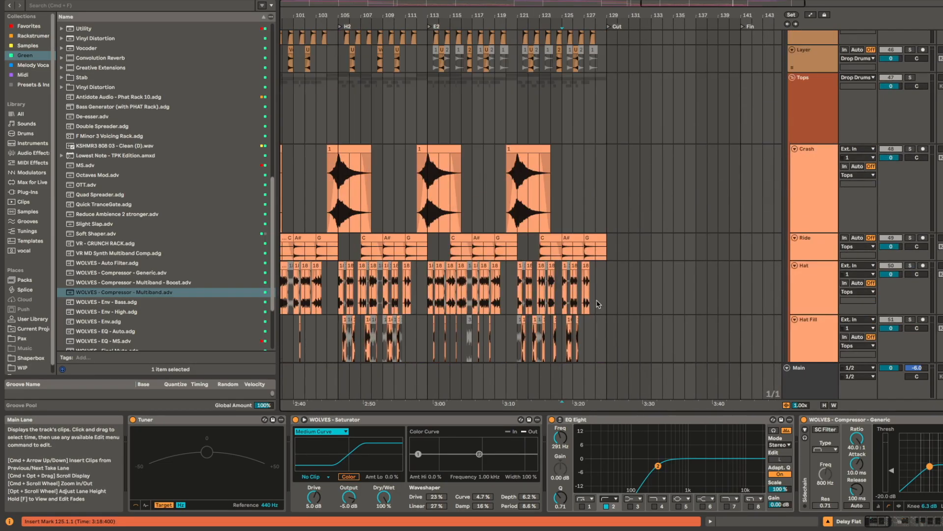
scroll(577, 216, up, 6)
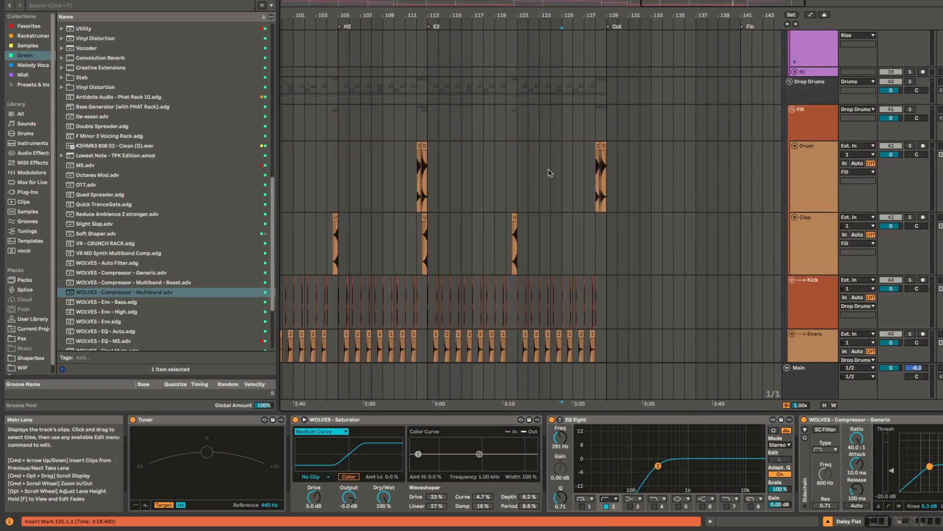
click(564, 83)
key(space)
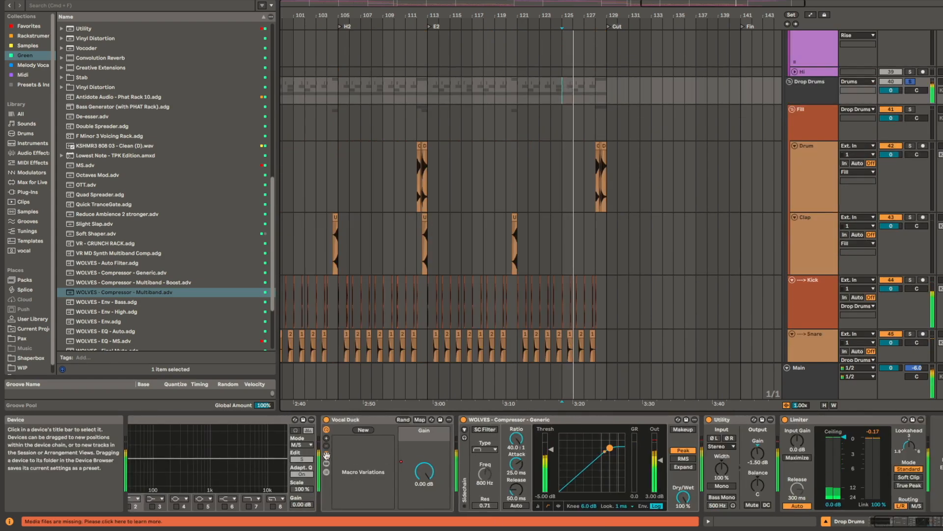
Step: Inspect the device chains of the Drop Drums, Drums, 26 Build and Tops groups
scroll(798, 151, up, 7)
scroll(798, 150, up, 10)
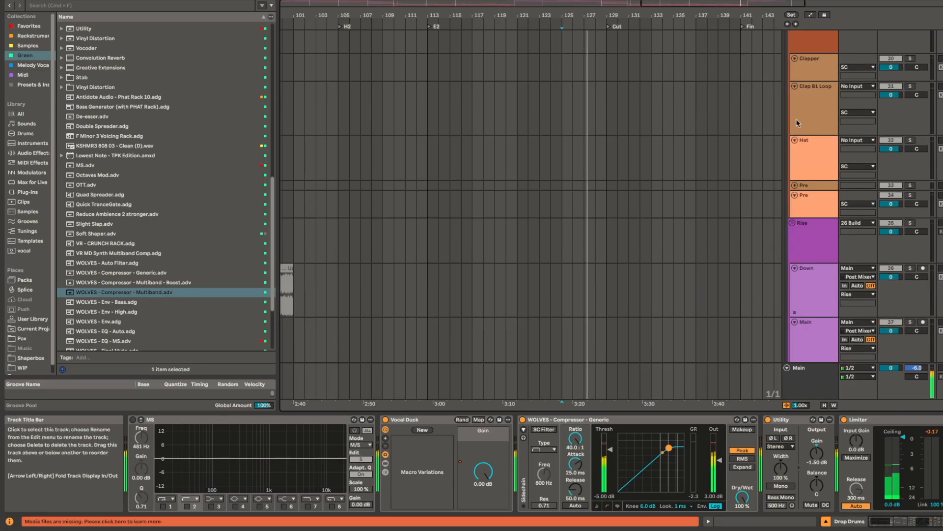
click(818, 49)
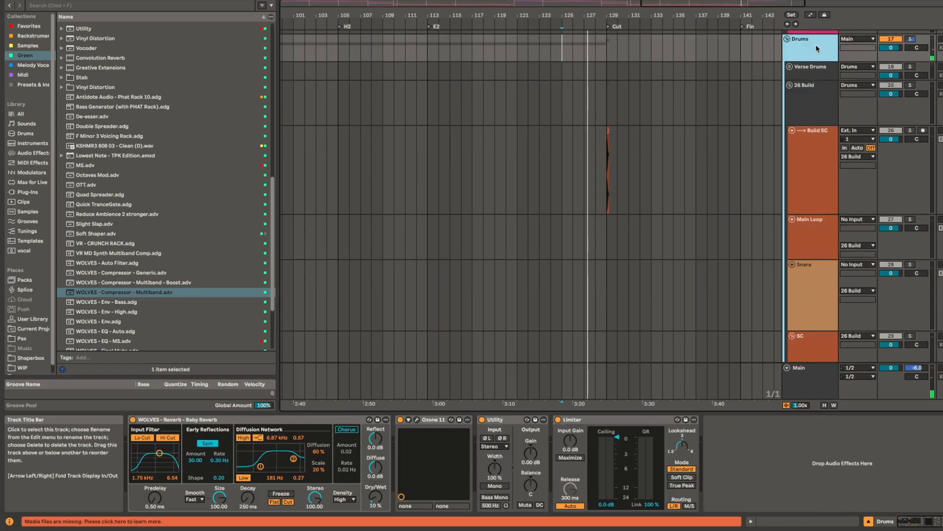
click(826, 106)
scroll(825, 118, down, 10)
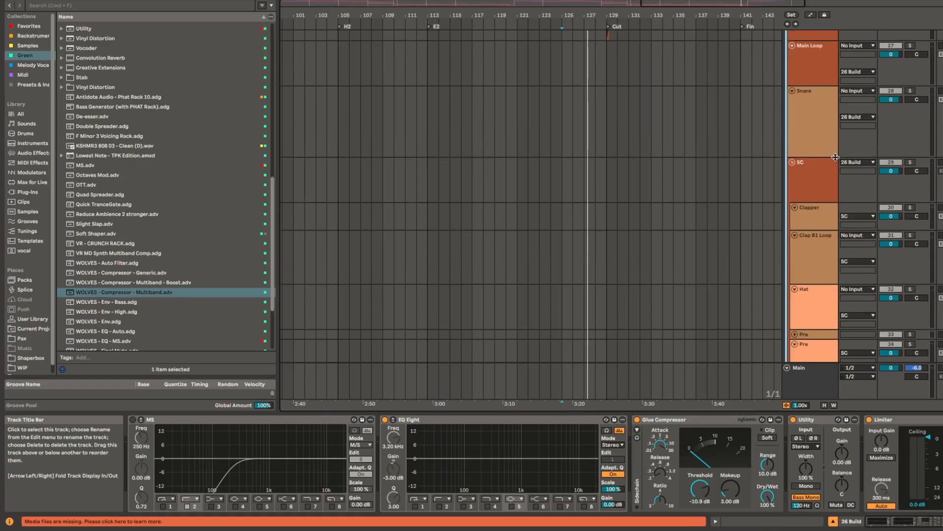
scroll(732, 329, down, 5)
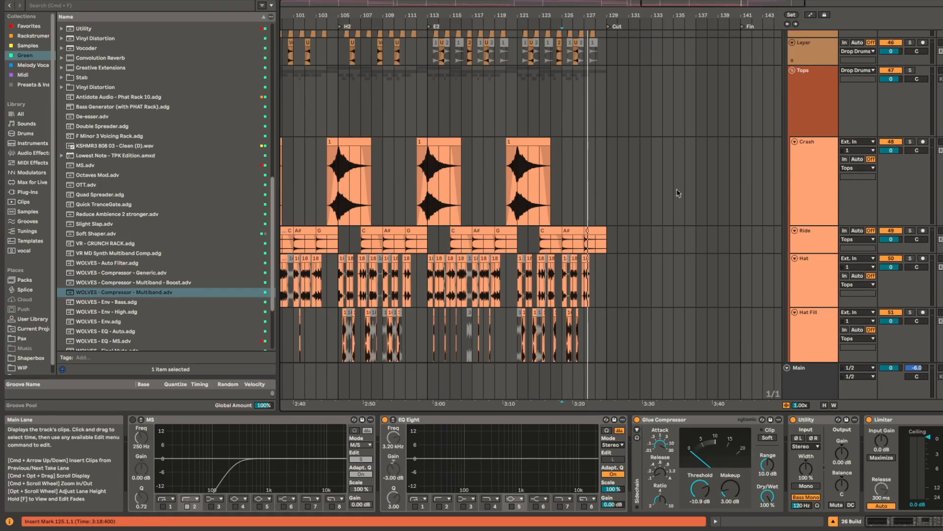
click(538, 125)
scroll(545, 197, down, 5)
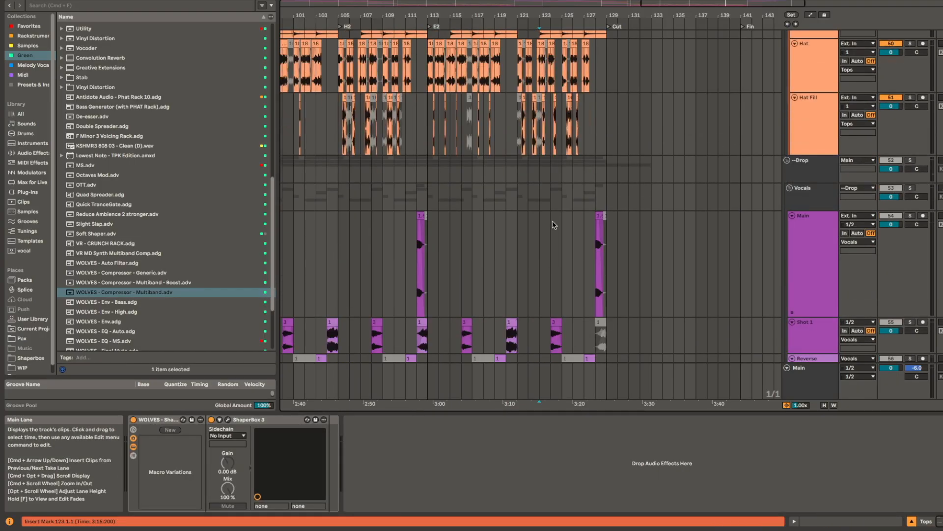
Step: Solo the Vocals group, play it from 126.1.1 and examine its WASH OUT rack's Reverb and Fast EQ
click(564, 168)
click(579, 199)
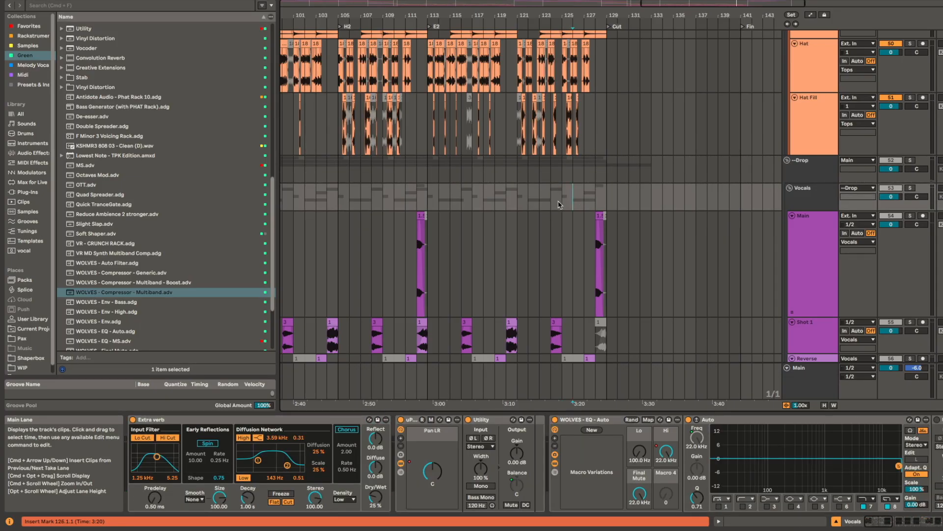
drag(853, 471, 28, 451)
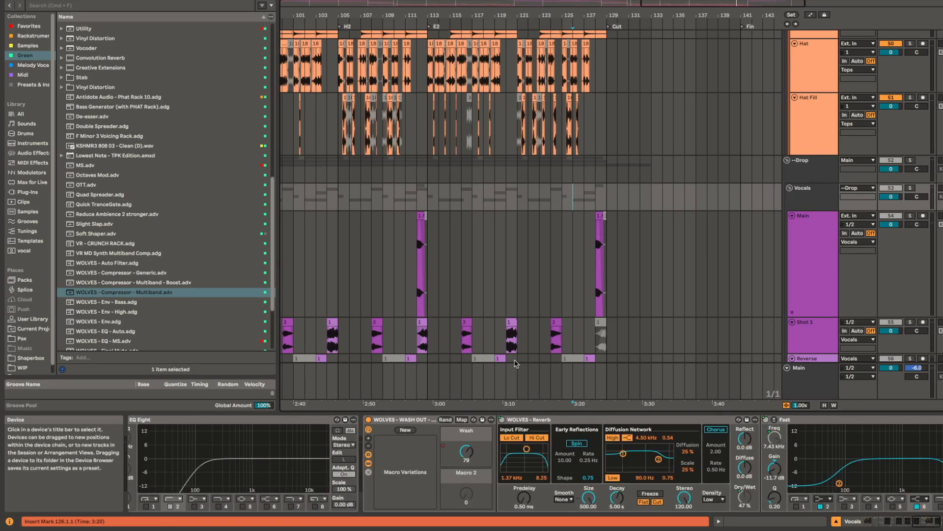
key(space)
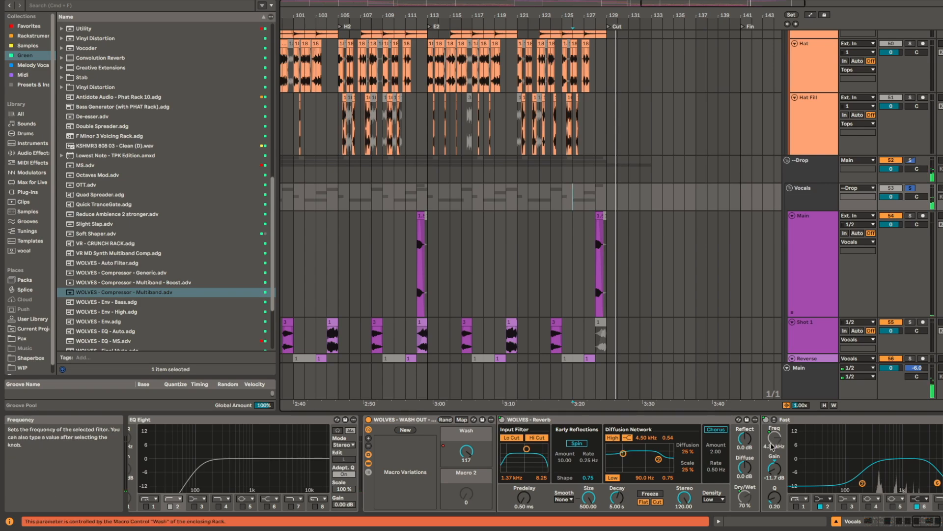
scroll(647, 488, right, 10)
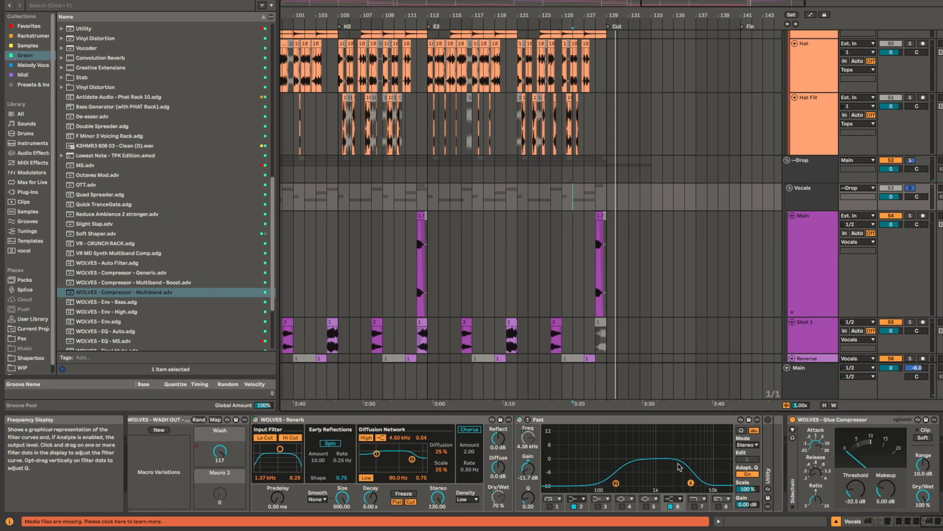
Step: Turn off the Vocals solo and play the full mix from 125.1.1, following the tracks past the Cut marker towards the ending
scroll(679, 466, right, 10)
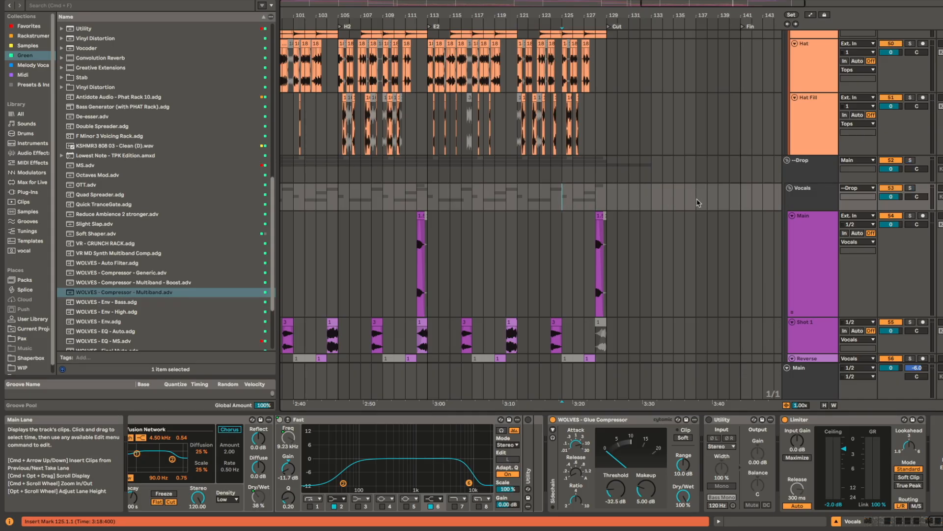
key(space)
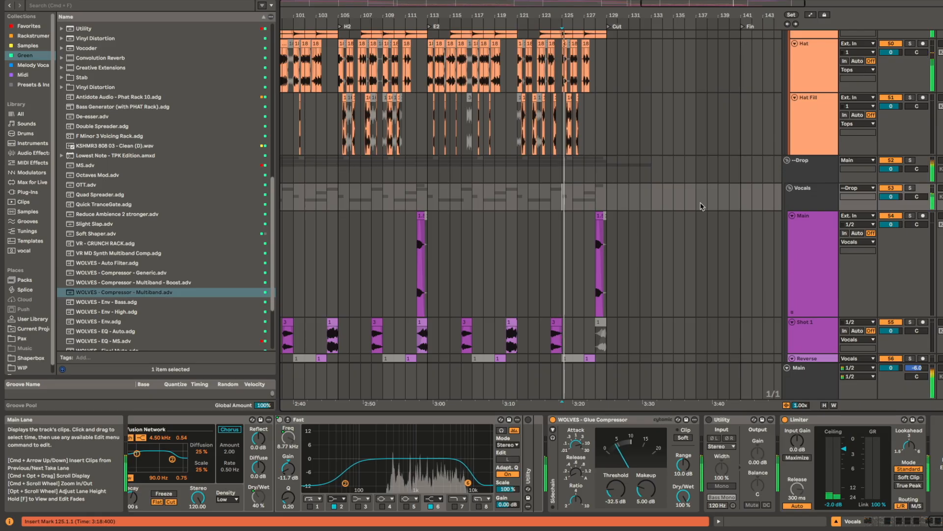
scroll(679, 214, up, 3)
scroll(663, 212, up, 15)
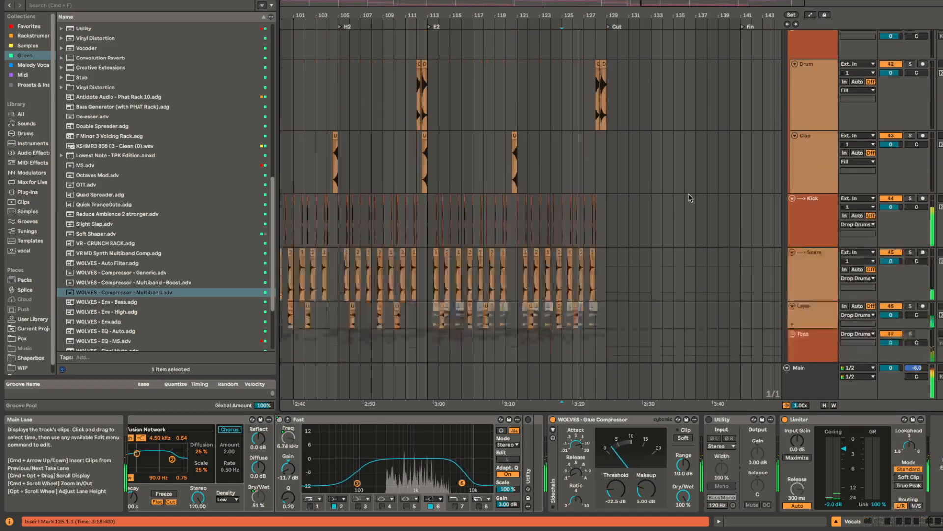
scroll(663, 206, up, 5)
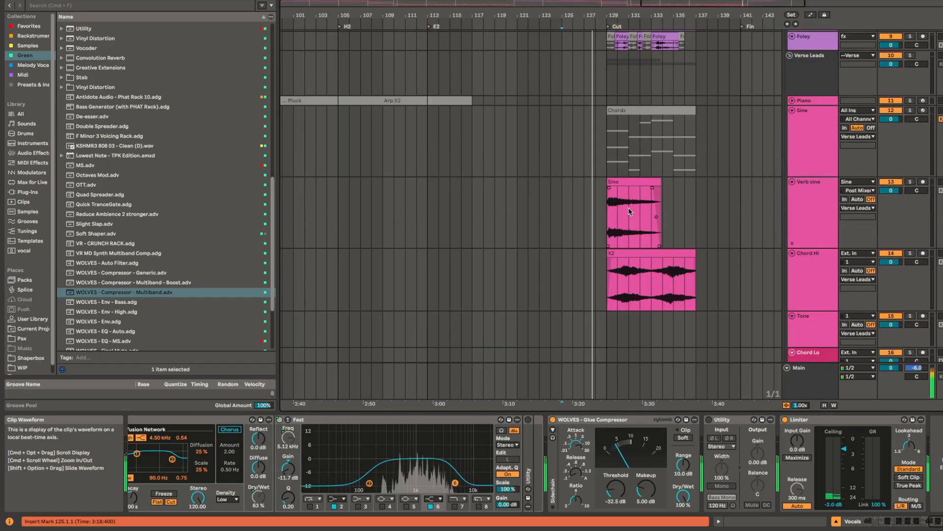
scroll(708, 221, up, 2)
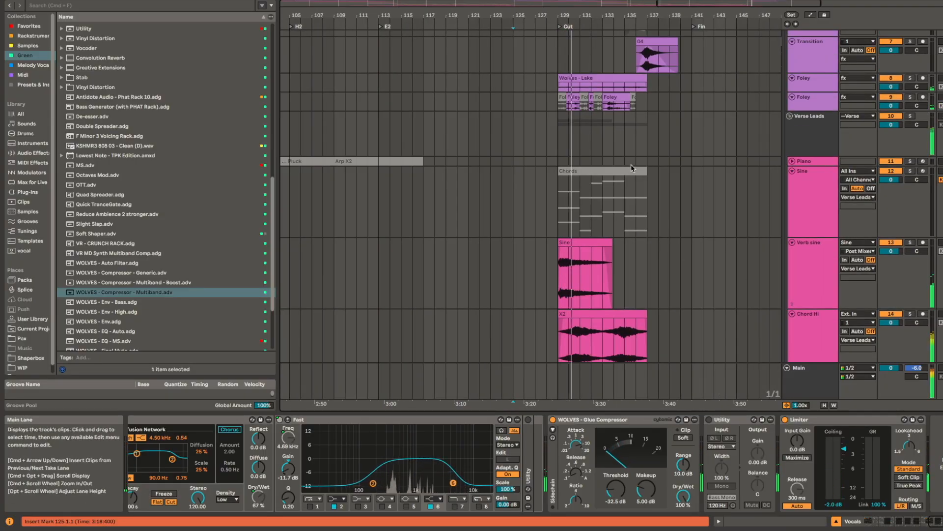
scroll(649, 172, up, 4)
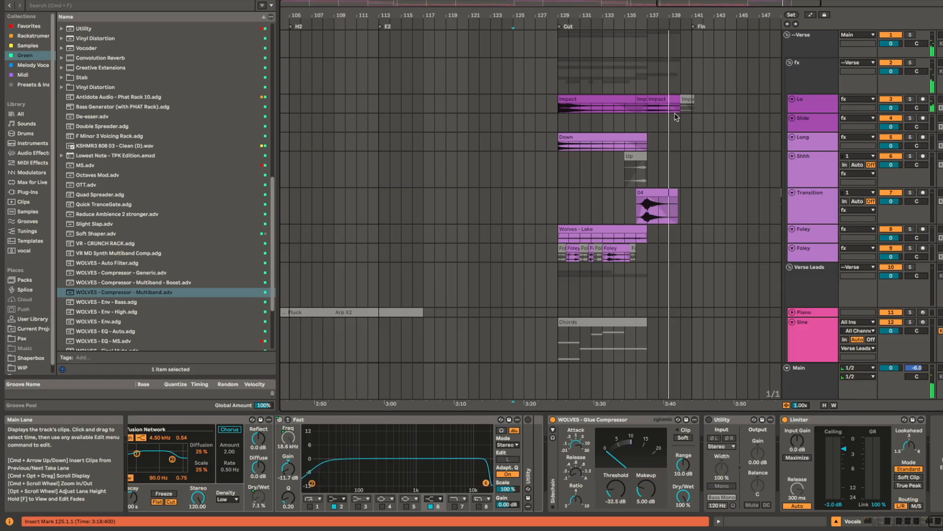
Step: Expand the Lo track, examine its Impact clips, and solo the track with the Impact clip at 137.1.1 selected
scroll(671, 108, up, 5)
scroll(671, 108, up, 5)
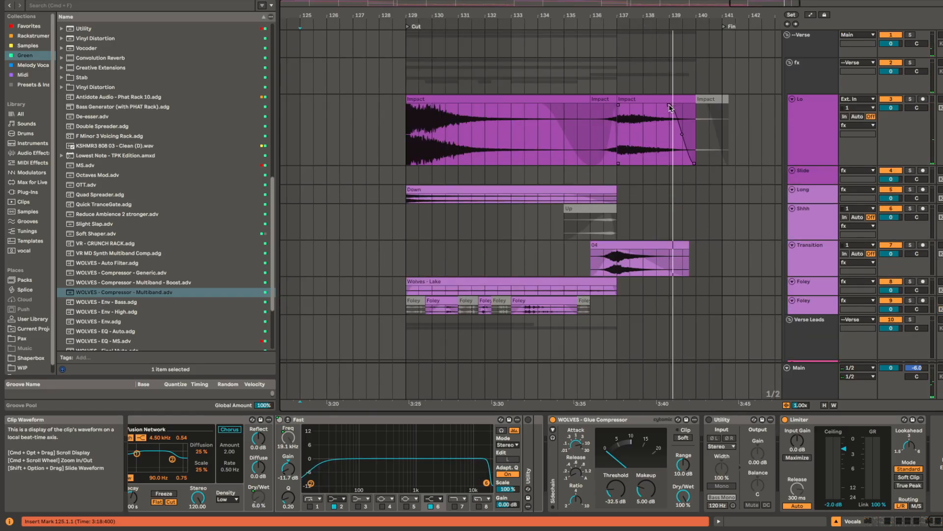
click(668, 97)
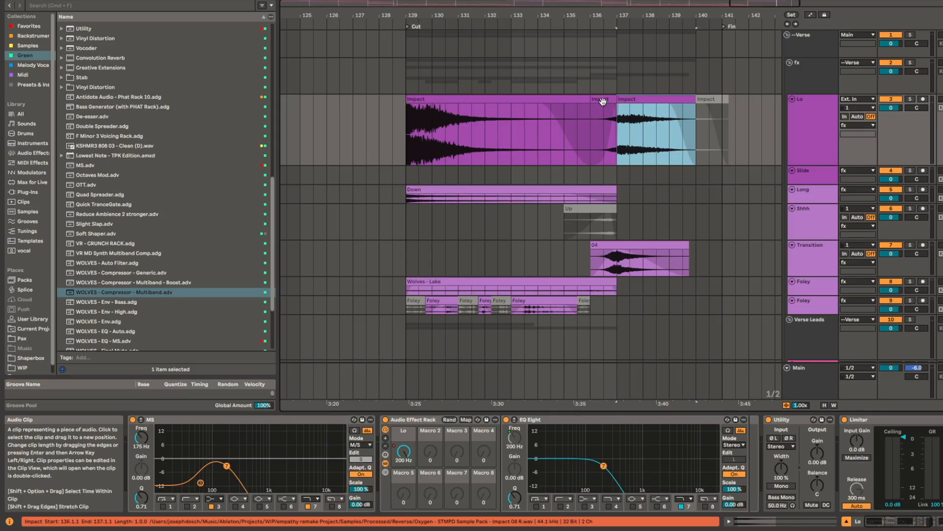
click(554, 93)
click(554, 98)
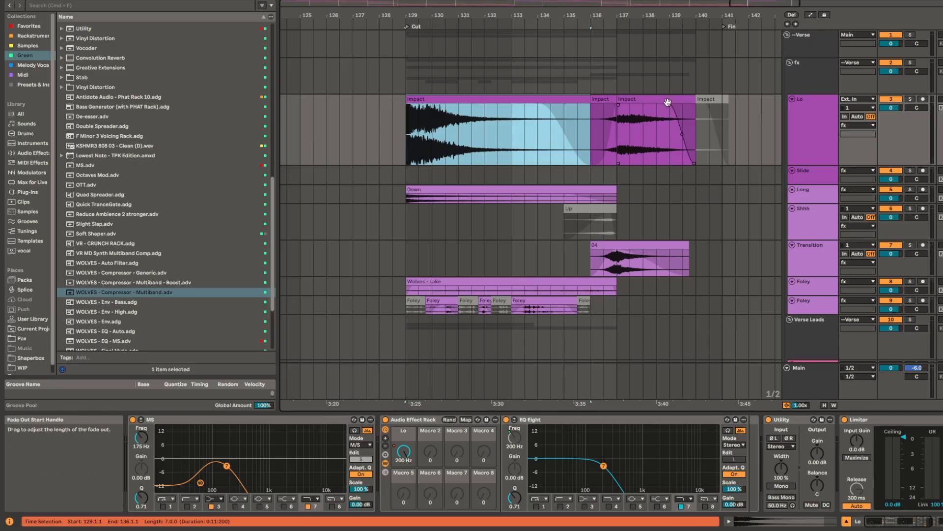
click(672, 98)
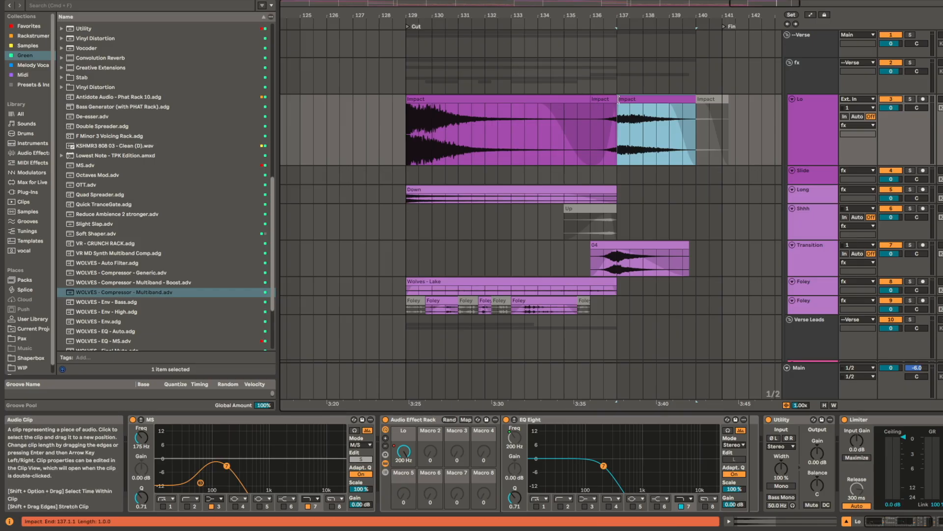
drag(661, 114, 621, 120)
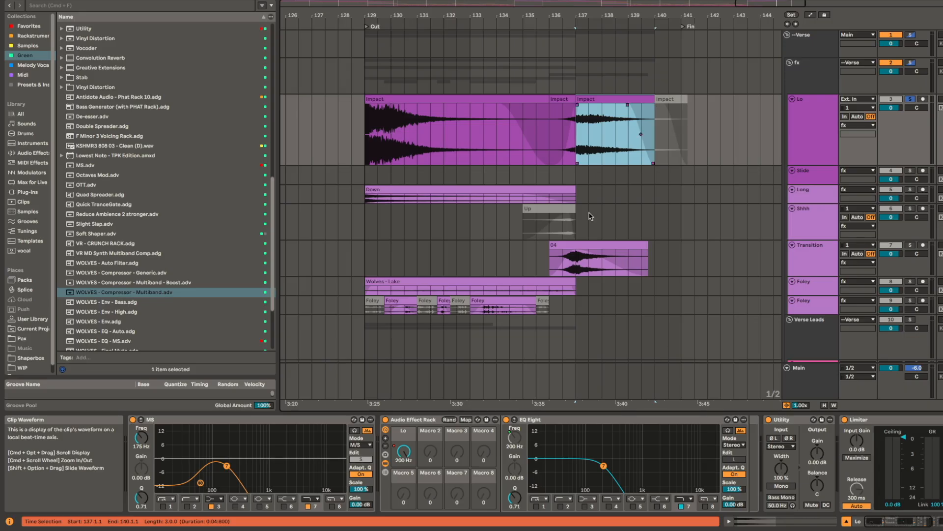
Step: Look over the verse chord clips and select the 04 crash clip on the Transition track
scroll(590, 216, down, 10)
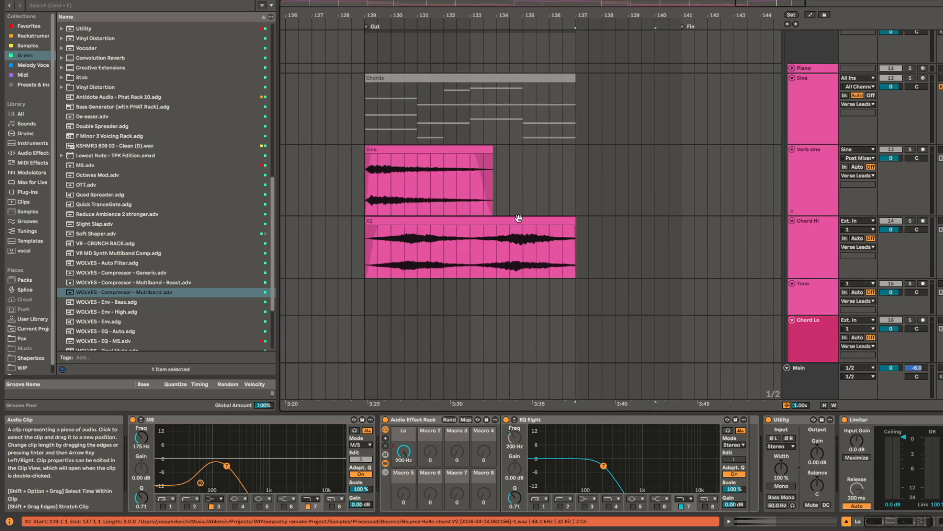
scroll(540, 197, up, 8)
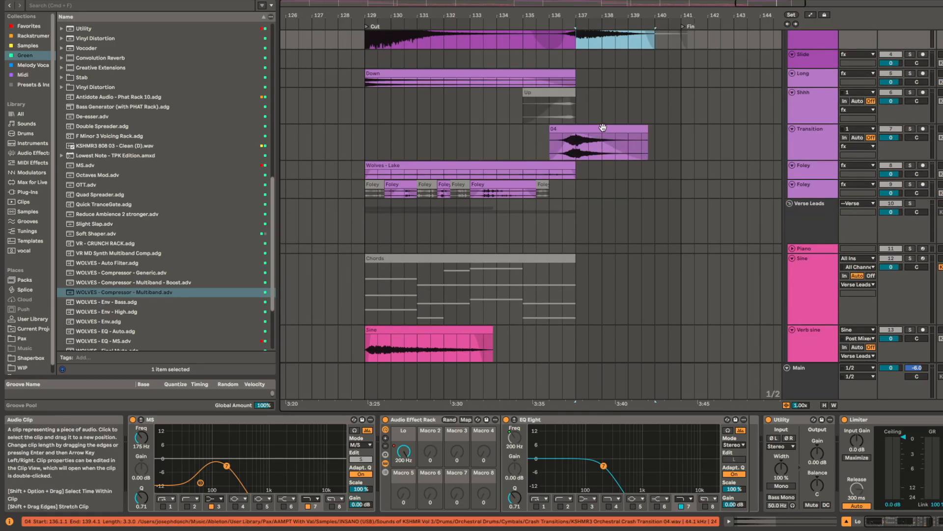
click(603, 127)
click(604, 126)
scroll(580, 148, up, 5)
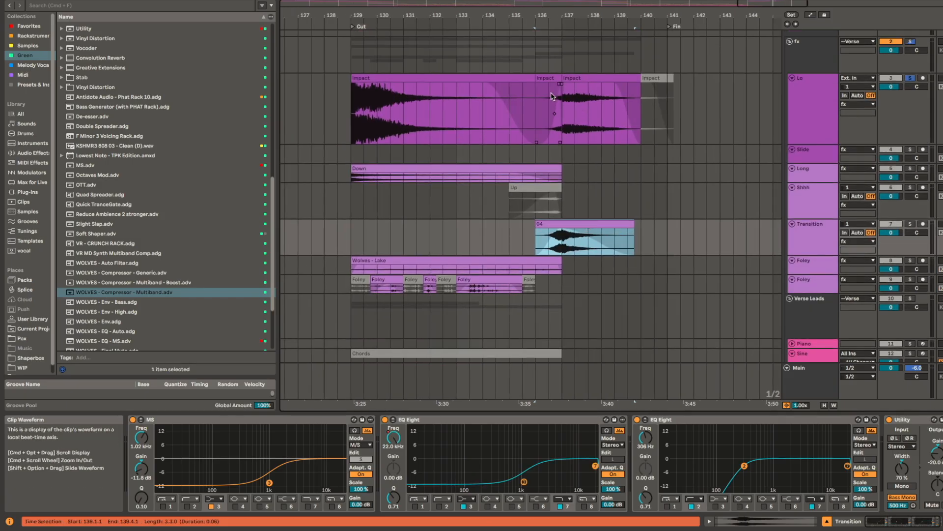
Step: Play all tracks from the reversed Impact clip at 136.1.1 on Lo into the Impact clip at 137.1.1, and stop playback
click(546, 79)
key(space)
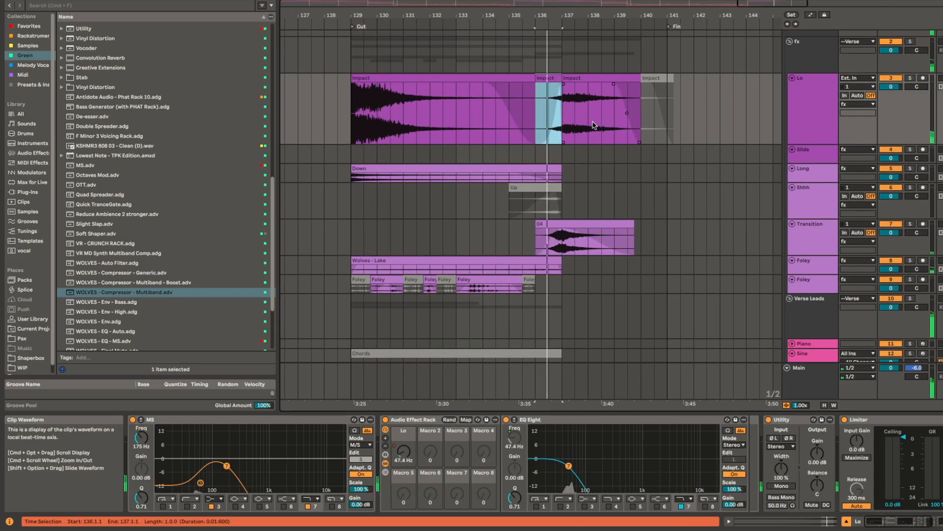
scroll(605, 111, up, 2)
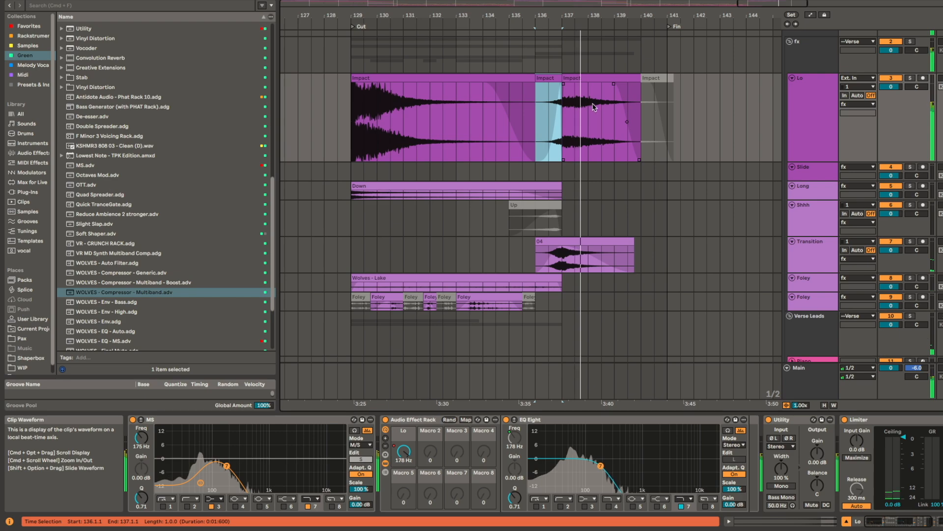
click(584, 78)
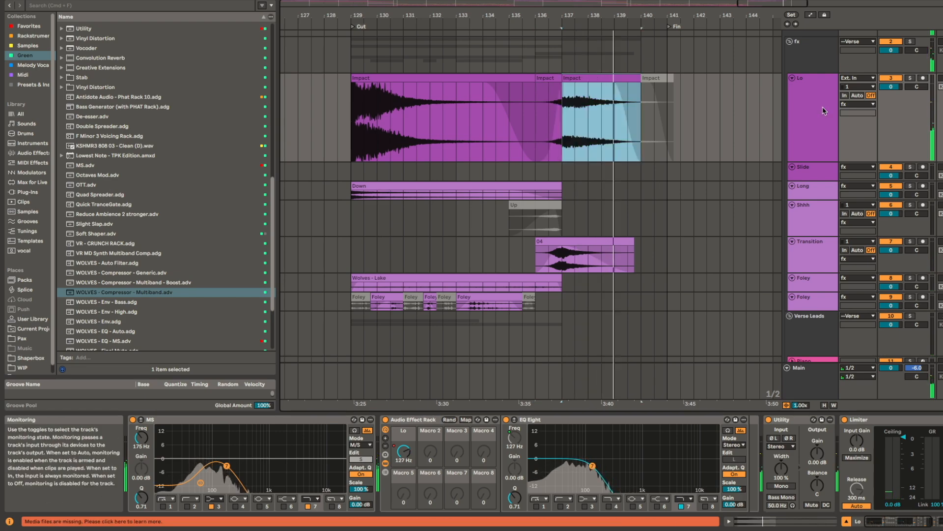
key(space)
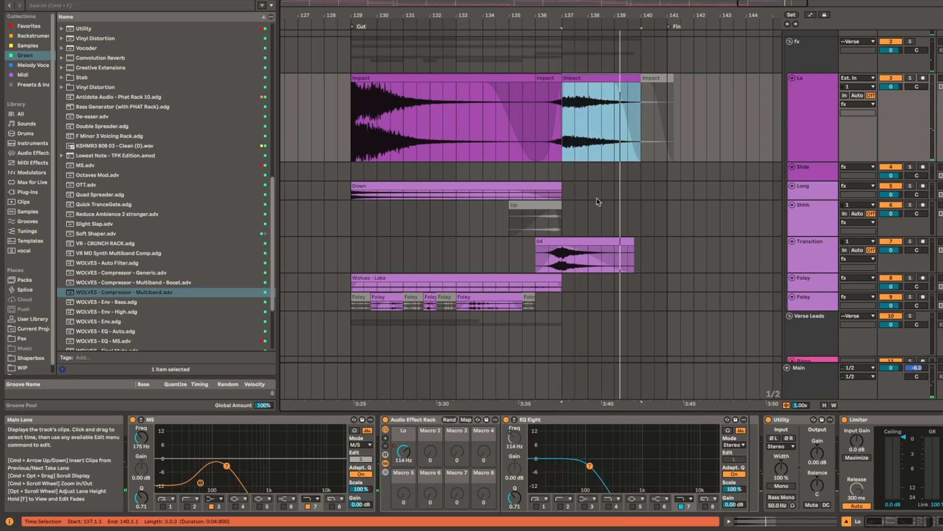
Step: Fold all the tracks of the fx group, from Lo down to Foley
scroll(603, 211, down, 5)
drag(646, 299, 637, 169)
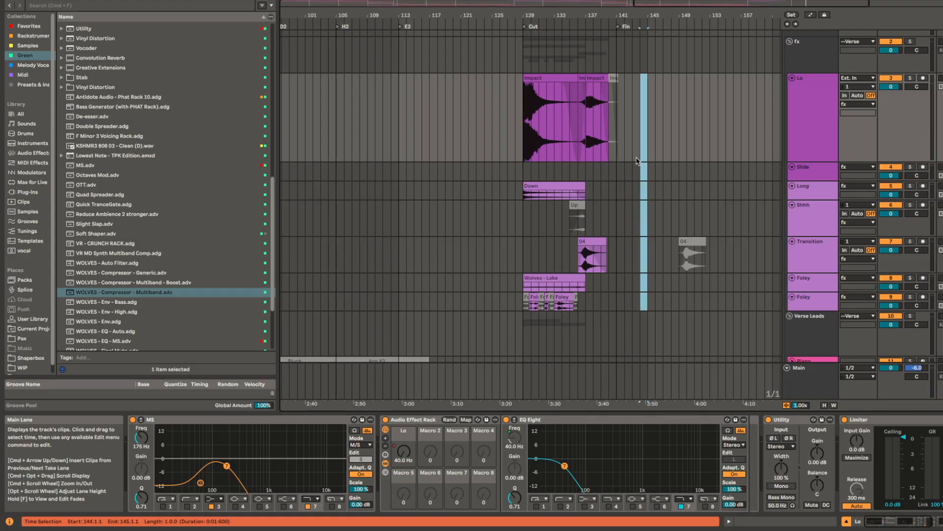
key(u)
scroll(627, 233, down, 5)
scroll(614, 246, up, 6)
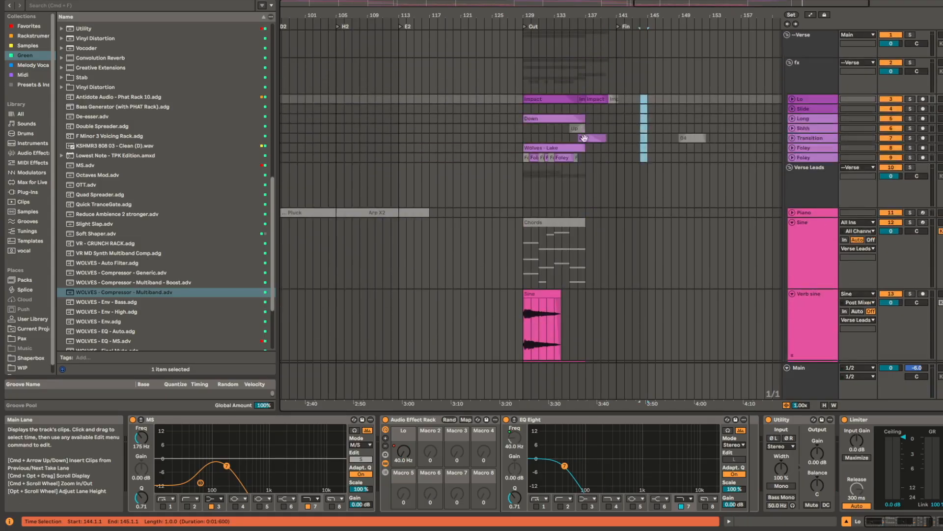
key(u)
click(598, 127)
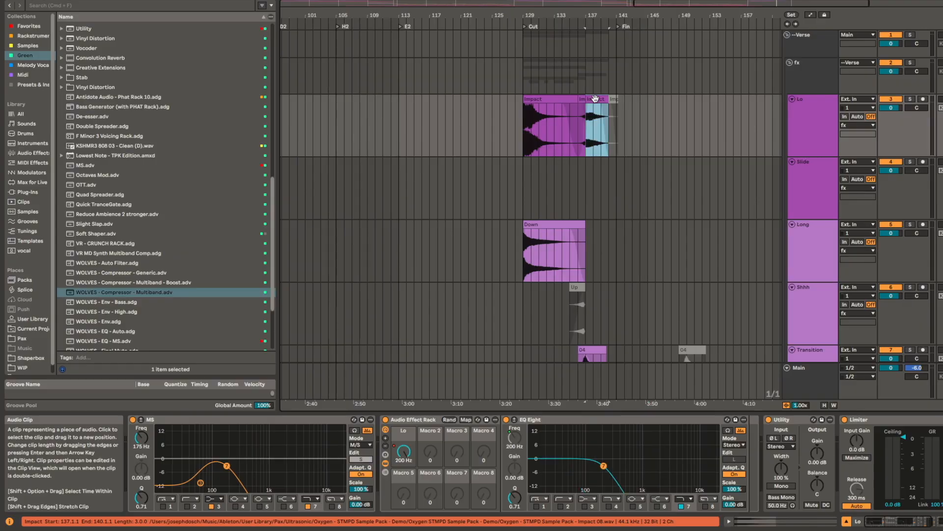
drag(659, 142, 650, 339)
key(u)
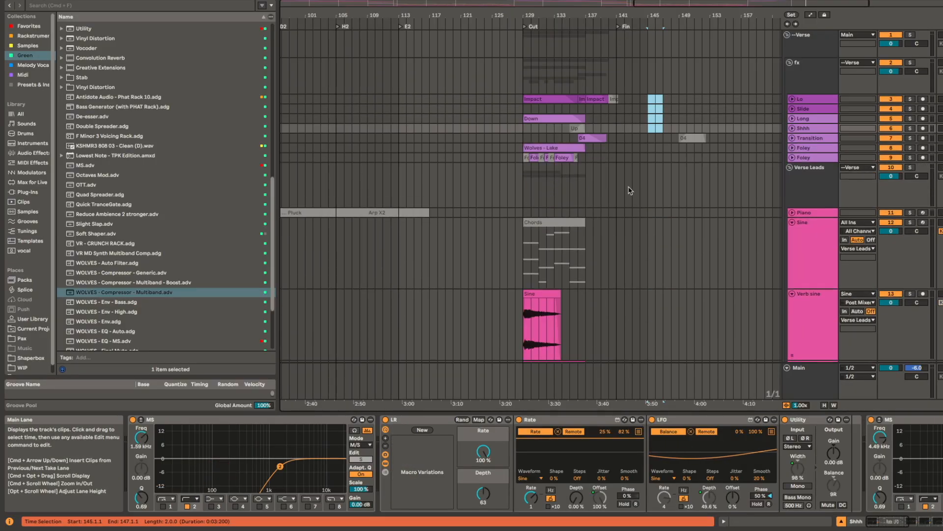
Step: Solo the Build SC track, play its hit from 129.1.1 and select that clip for a closer look
click(525, 186)
scroll(553, 203, down, 10)
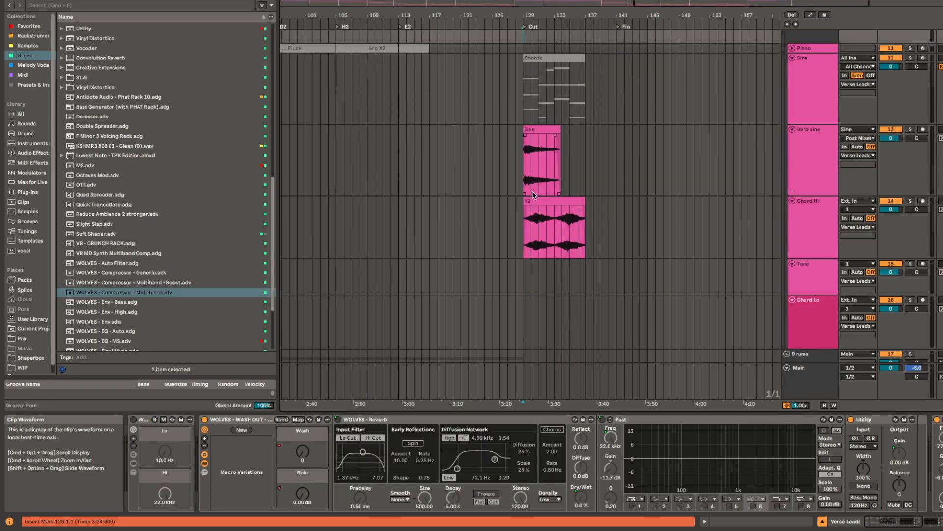
scroll(553, 203, down, 10)
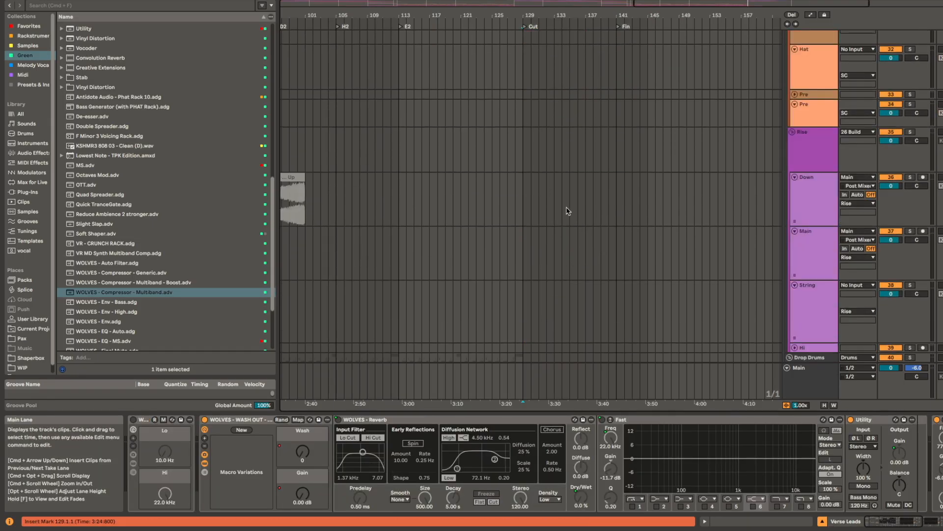
scroll(560, 197, up, 10)
scroll(506, 170, up, 5)
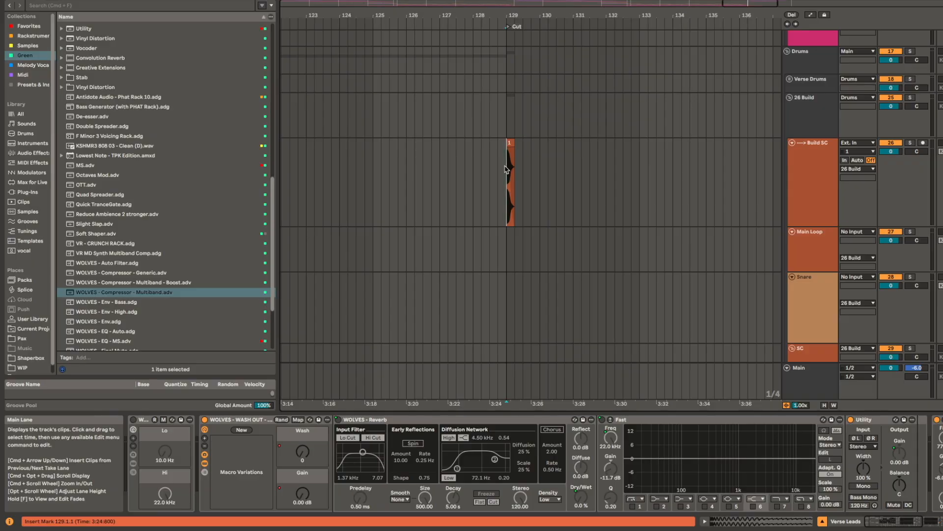
click(506, 169)
key(s)
key(space)
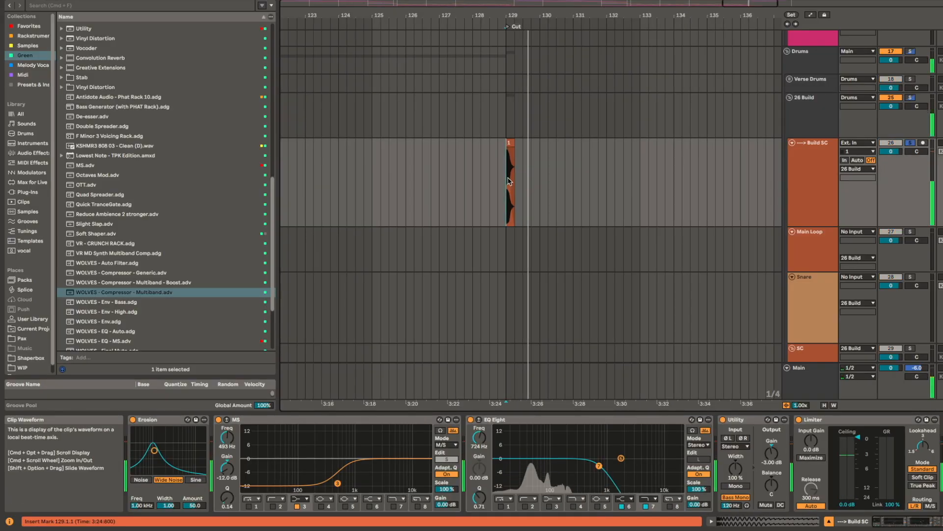
scroll(508, 170, up, 5)
click(542, 143)
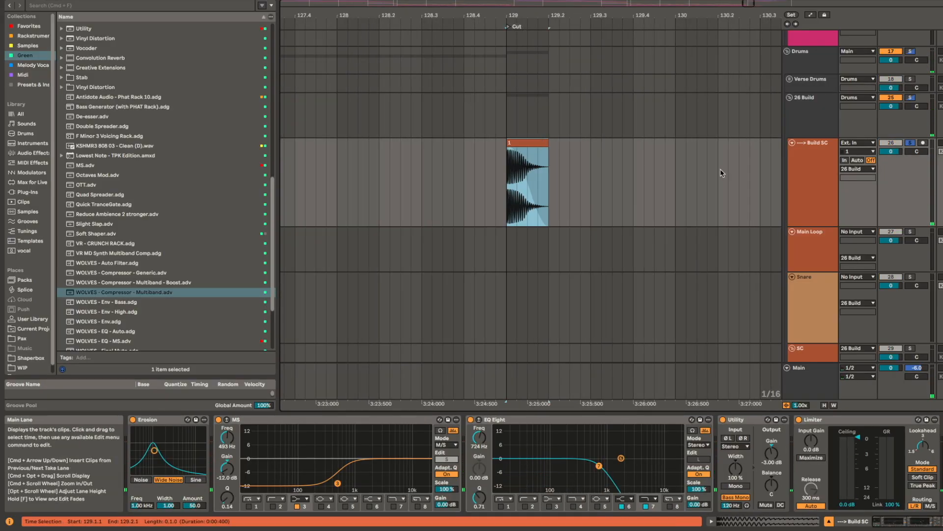
Step: Solo the Verse group in place of Build SC, with the insert marker at 129.1.1
scroll(589, 172, up, 15)
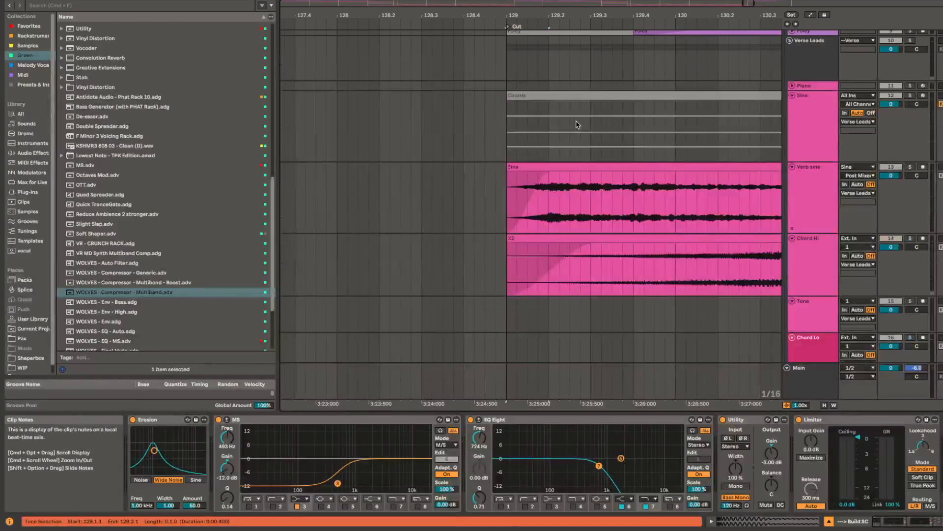
click(911, 34)
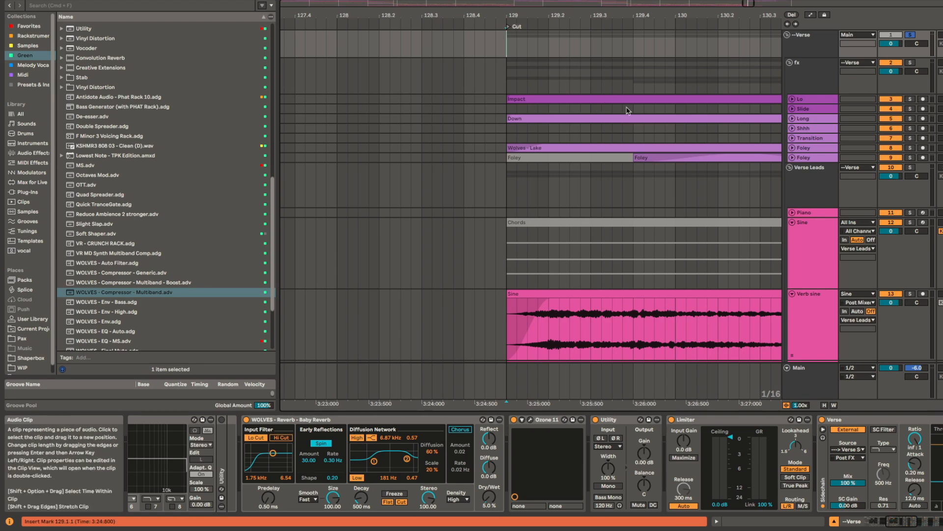
scroll(652, 297, down, 3)
scroll(652, 297, up, 3)
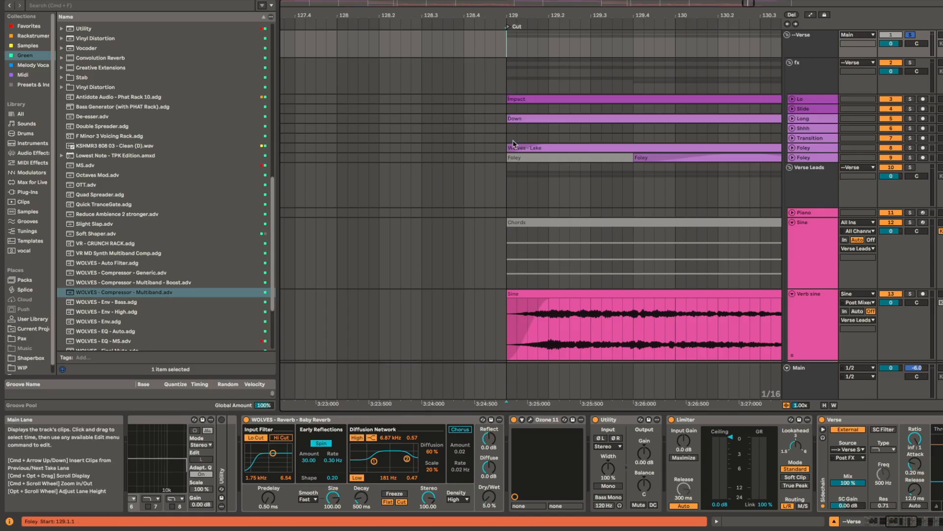
Step: Unfold the Lo, Long and Wolves - Lake Foley tracks, inspect their clip starts at 129.1.1 and select the Verse group
scroll(580, 99, up, 8)
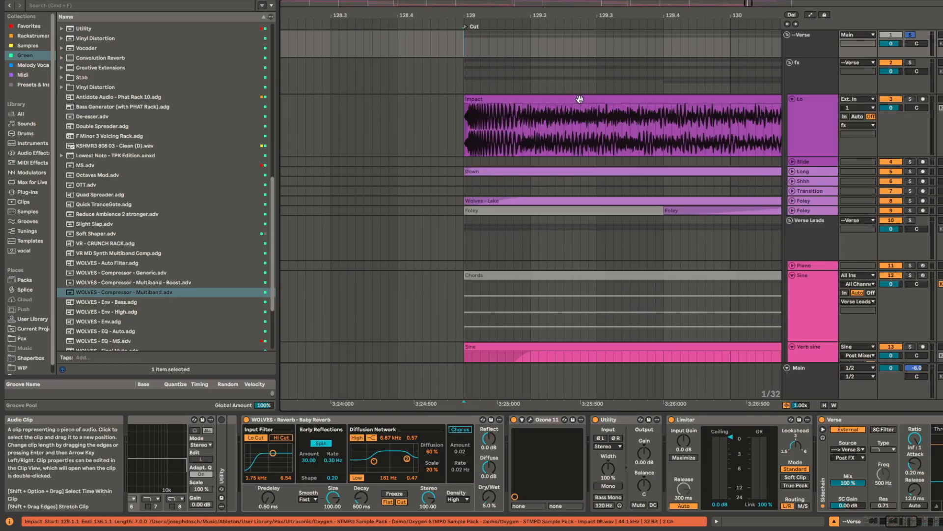
scroll(504, 199, up, 3)
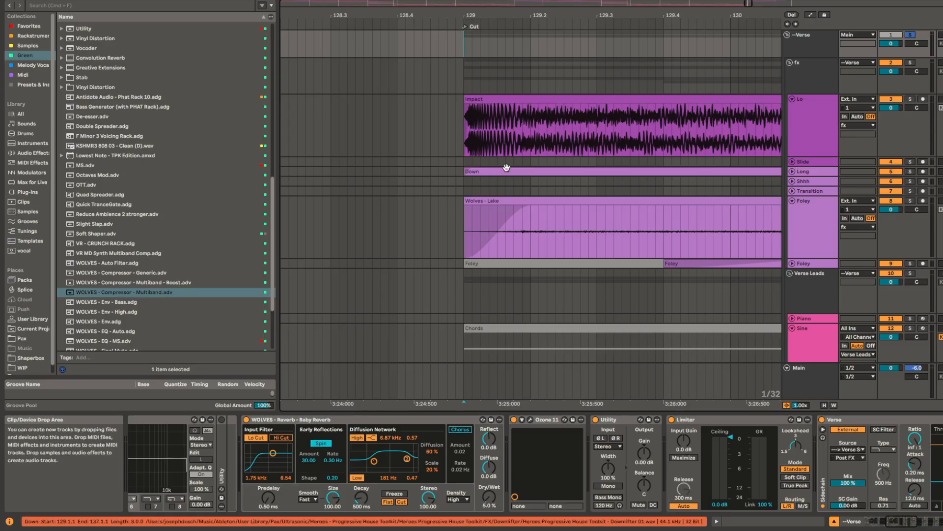
scroll(505, 170, up, 3)
scroll(462, 218, up, 5)
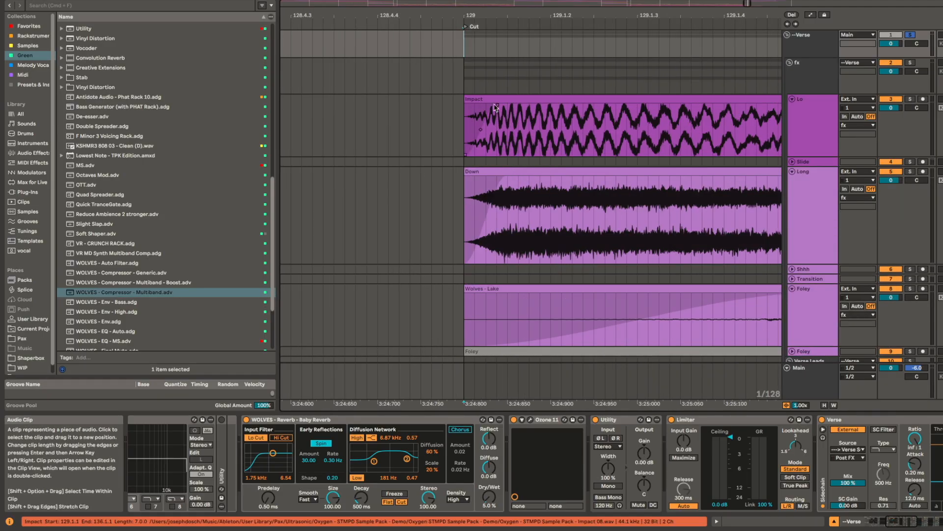
scroll(521, 290, down, 10)
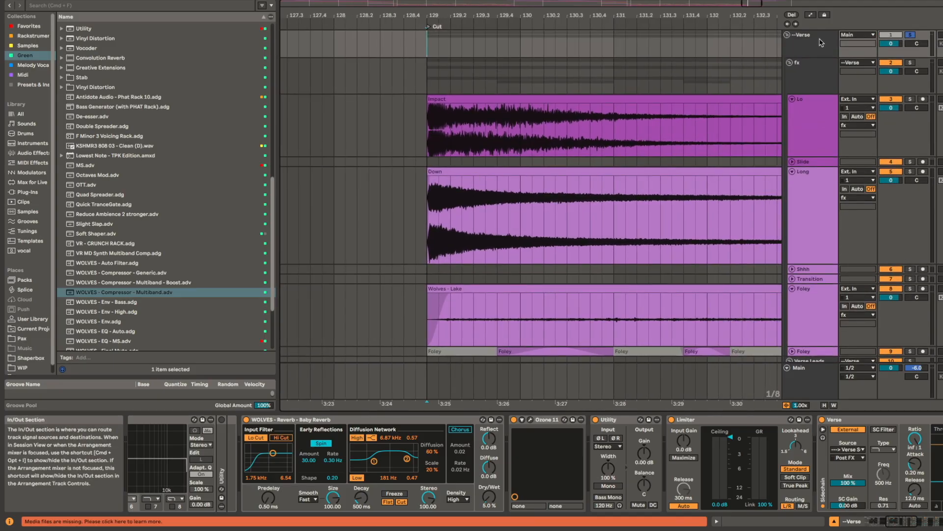
click(818, 43)
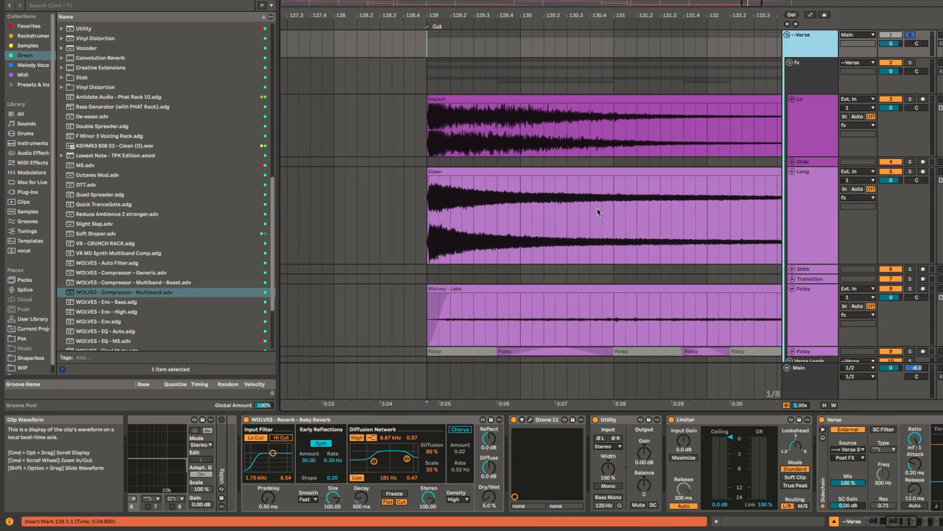
Step: Play the Cut section from 129.1.1 with the Verse group soloed, and replay it with the solo off
scroll(787, 454, right, 10)
key(space)
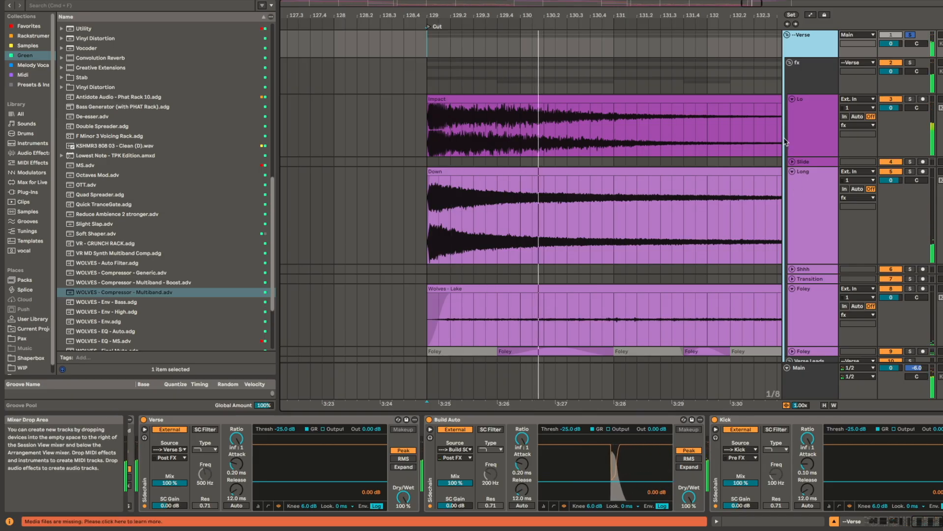
click(429, 44)
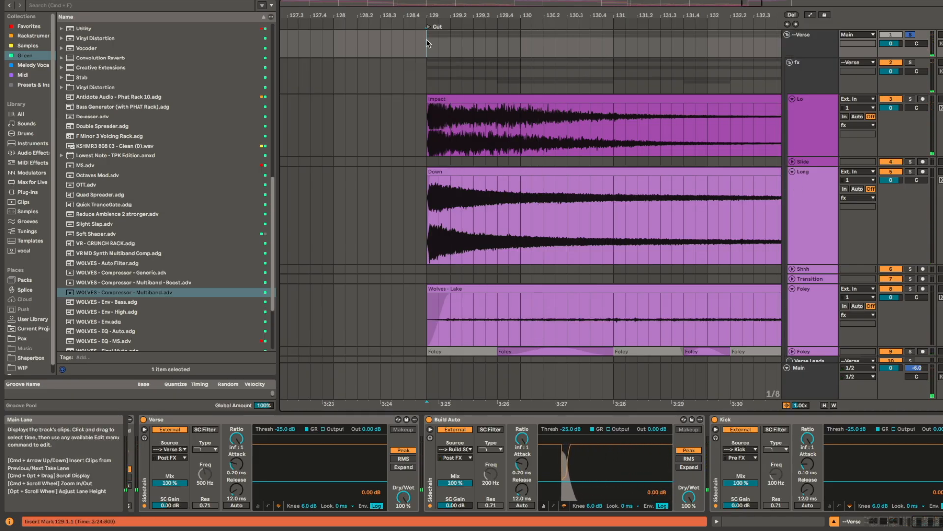
key(space)
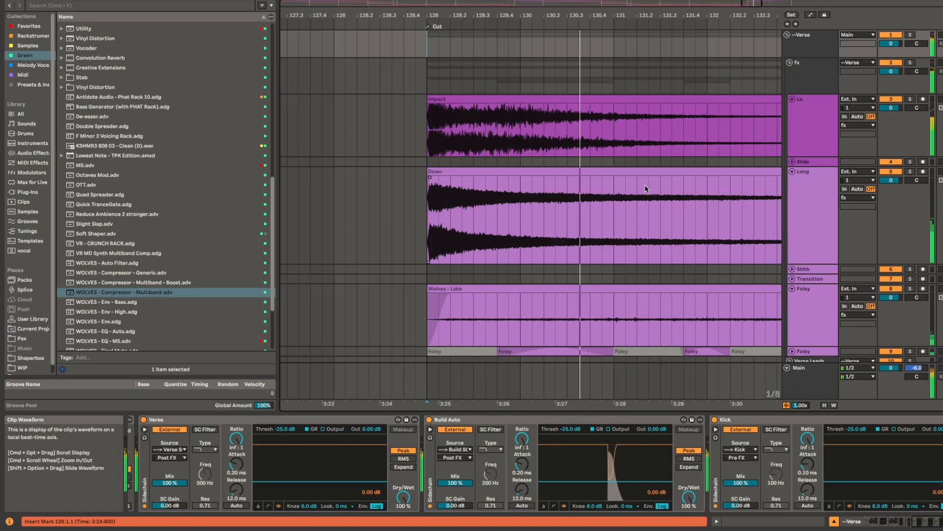
Step: Stop playback and place the insert marker at 97.1.1 on the Drop group
scroll(681, 195, down, 5)
scroll(681, 195, down, 20)
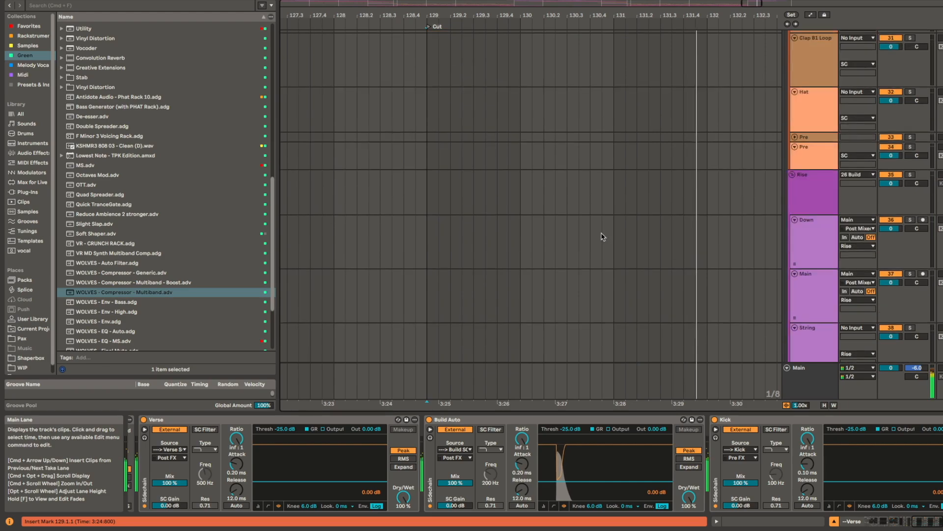
scroll(612, 221, down, 5)
scroll(565, 260, down, 10)
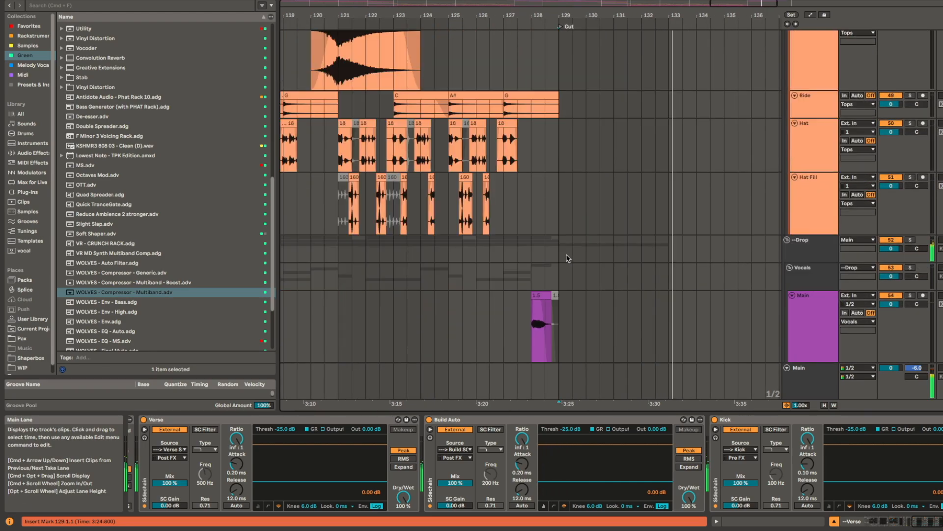
scroll(583, 262, up, 3)
scroll(589, 256, down, 5)
click(425, 250)
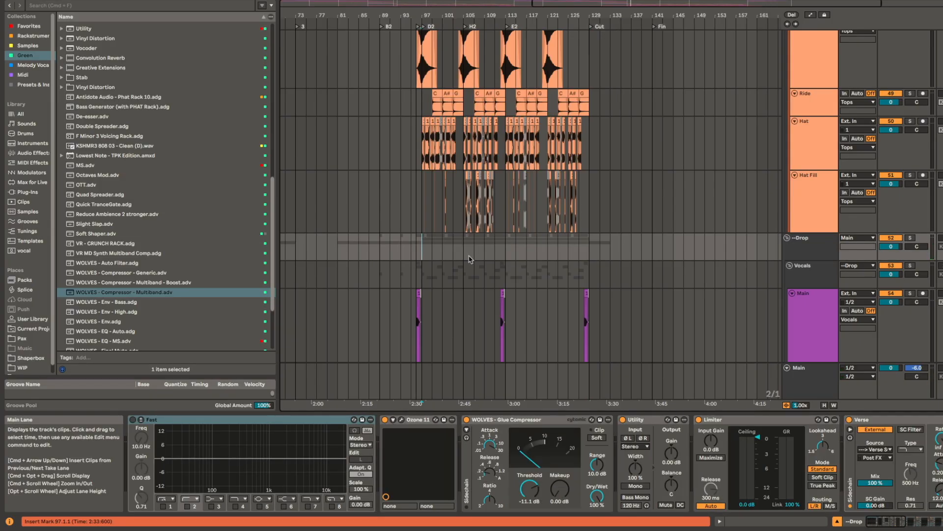
Step: Fold the Vocals, Drop Bass and Drop Leads groups inside the Drop group
scroll(620, 292, down, 3)
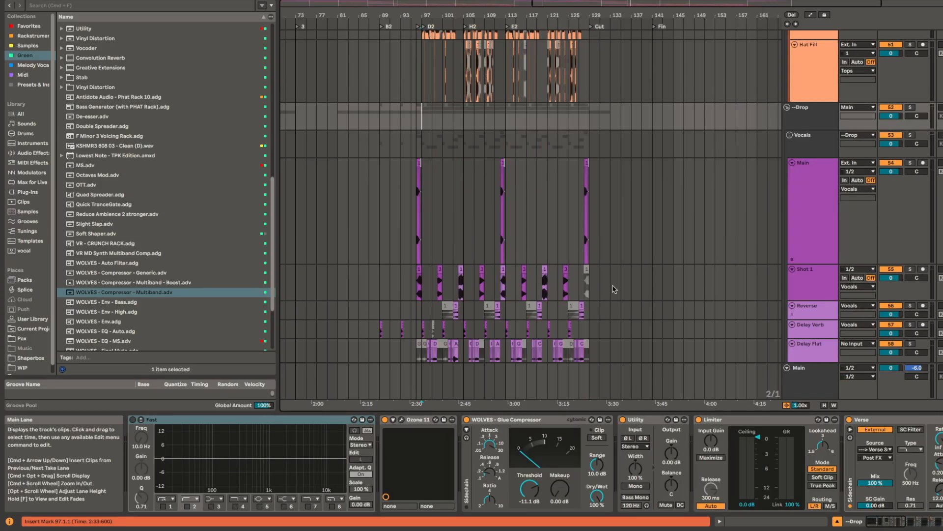
click(790, 135)
click(789, 153)
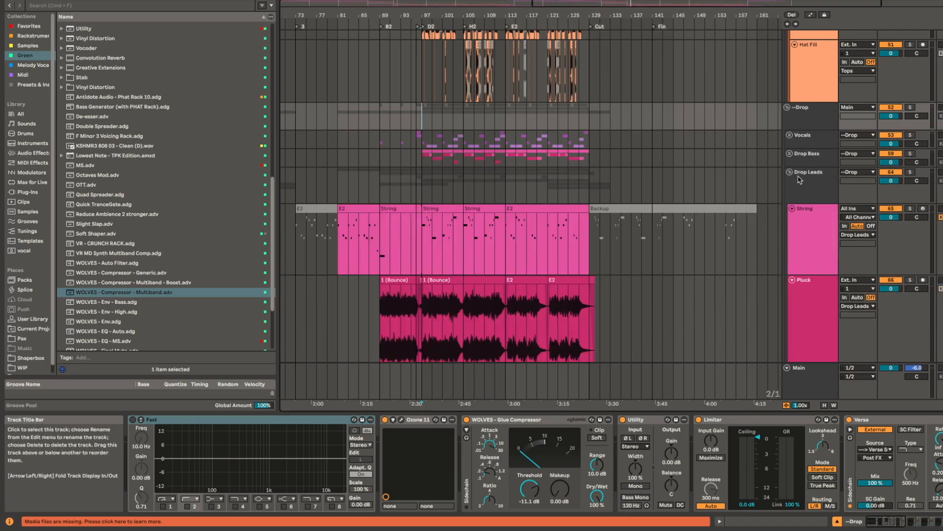
click(789, 172)
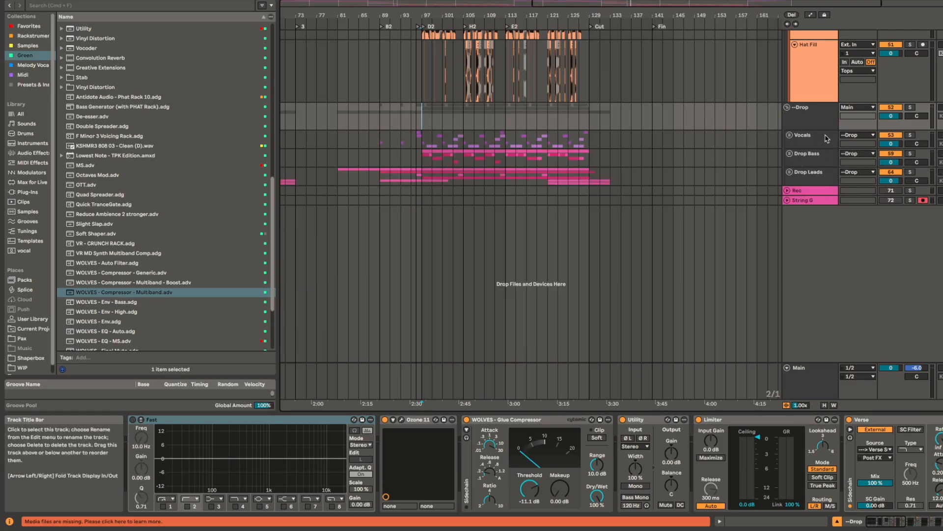
Step: Select the Vocals group, examine its Limiter and Glue Compressor, and play the drop from 97.1.1
click(813, 139)
drag(432, 497, 462, 482)
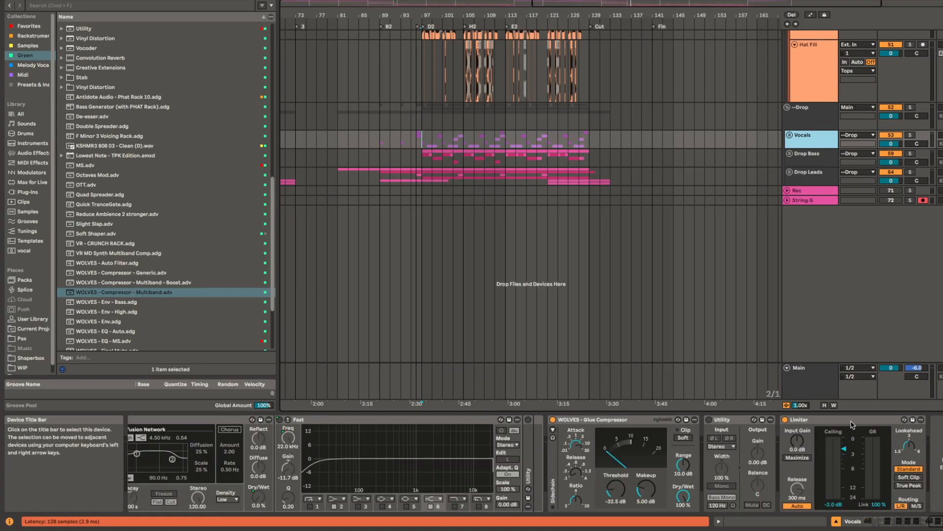
click(878, 509)
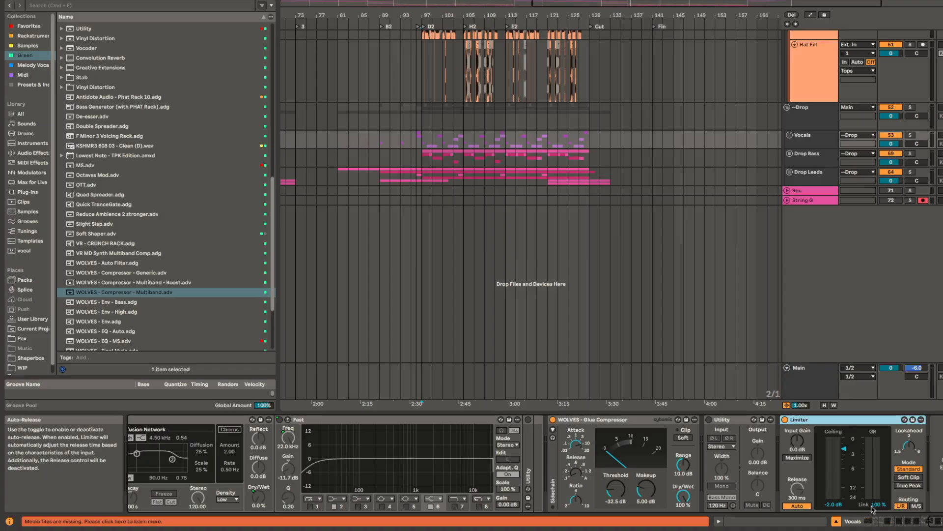
click(633, 420)
key(space)
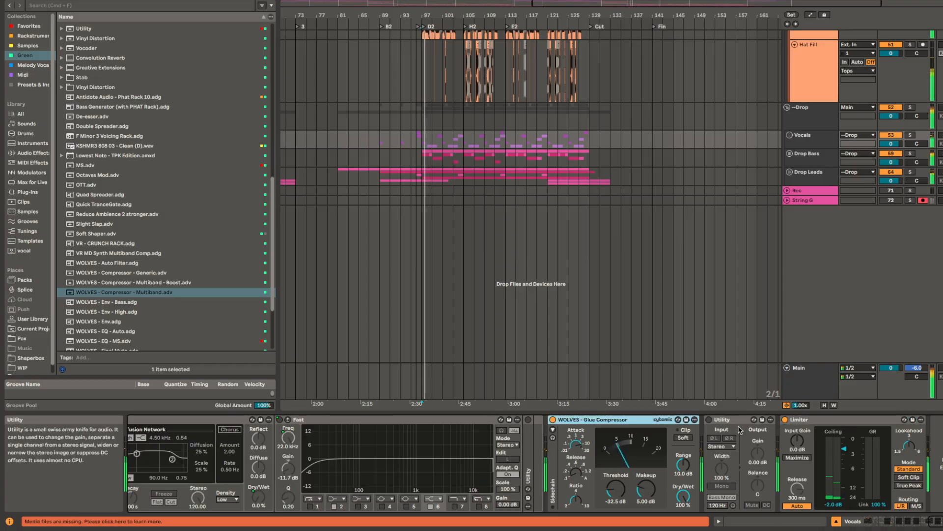
Step: Open Ozone 11 on the Drop group and show its Imager module, with the insert marker at 97.1.1
click(432, 115)
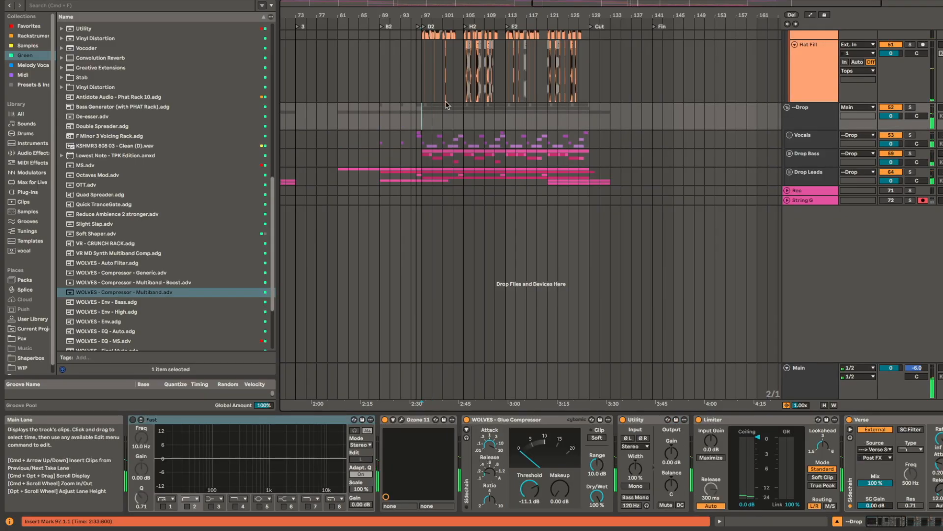
click(811, 126)
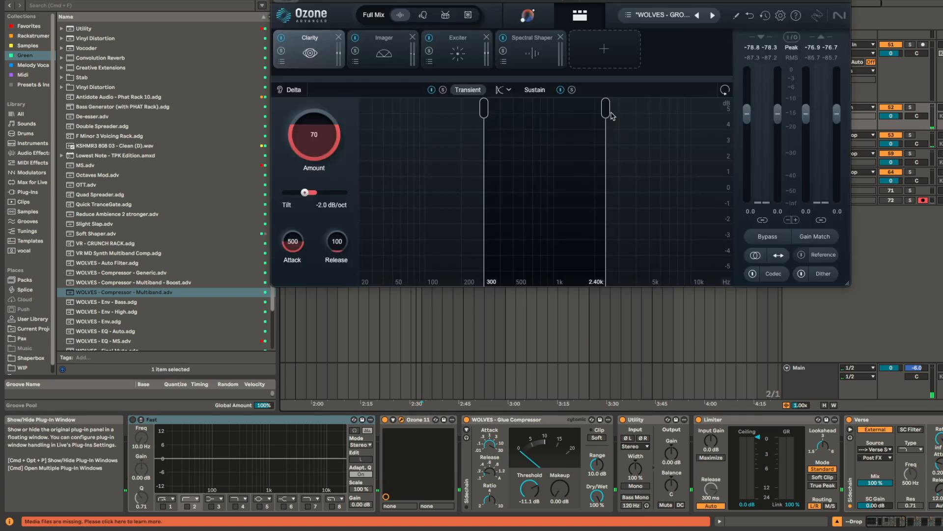
click(405, 45)
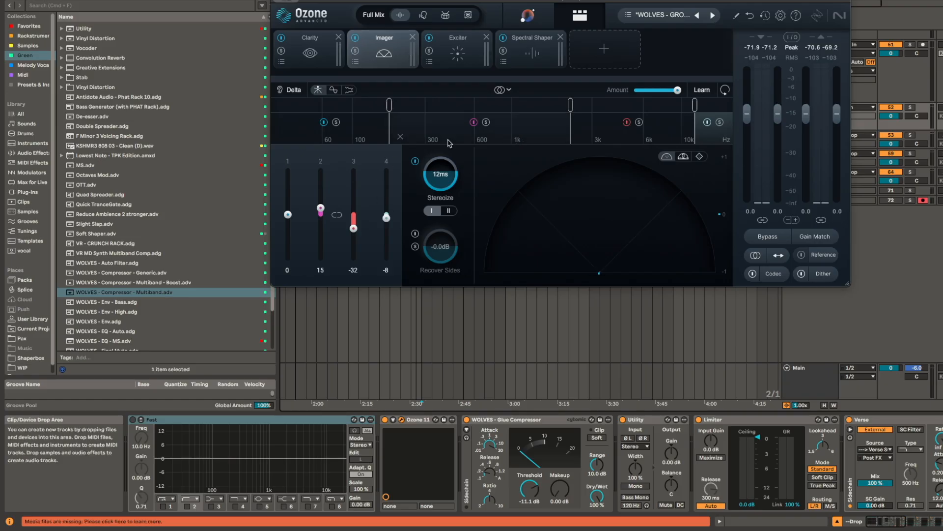
Step: Audition the Imager's third band in solo on the soloed Drop group from 97.1.1, and turn the band solo off
click(639, 123)
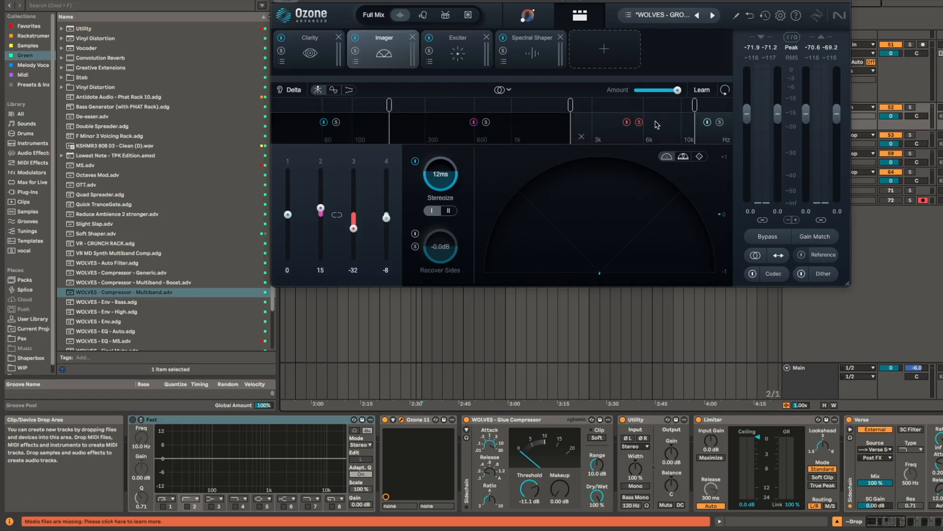
key(space)
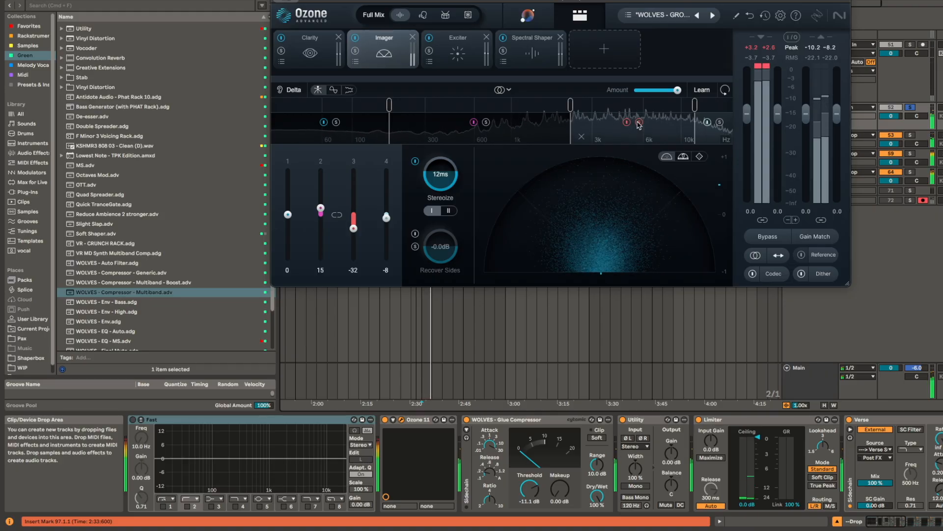
key(space)
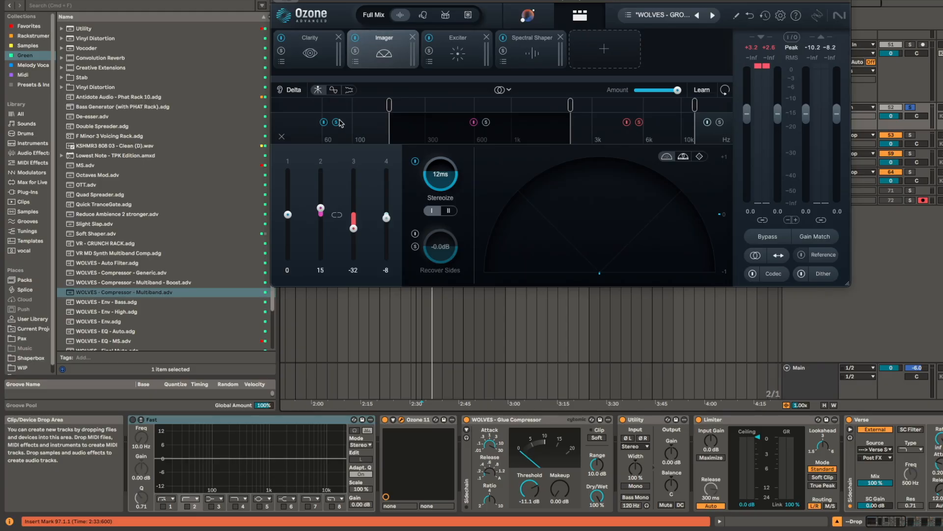
key(space)
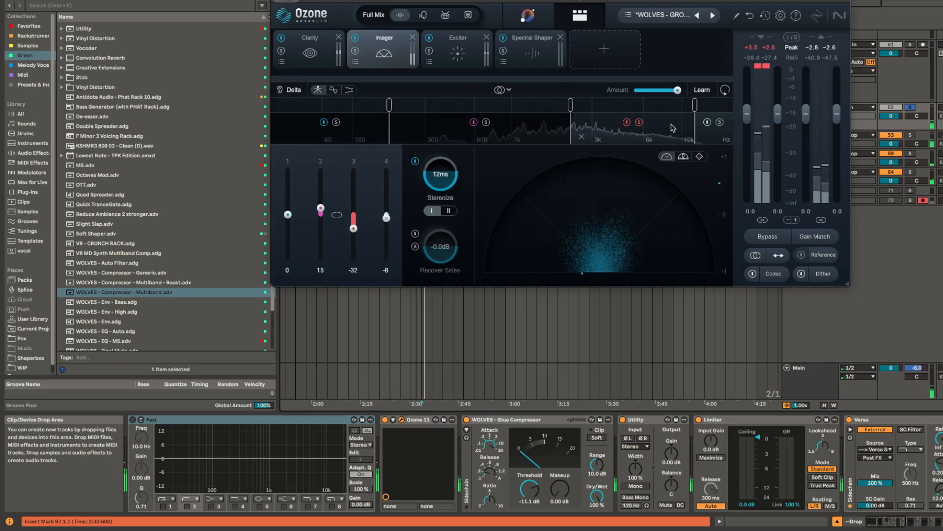
click(639, 122)
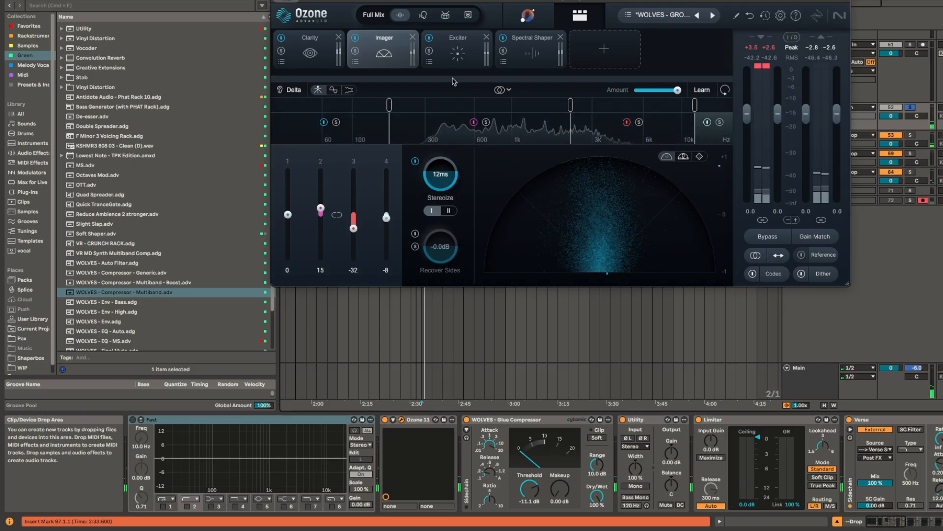
Step: Inspect the Drop group's Exciter and Spectral Shaper modules and close Ozone
click(460, 53)
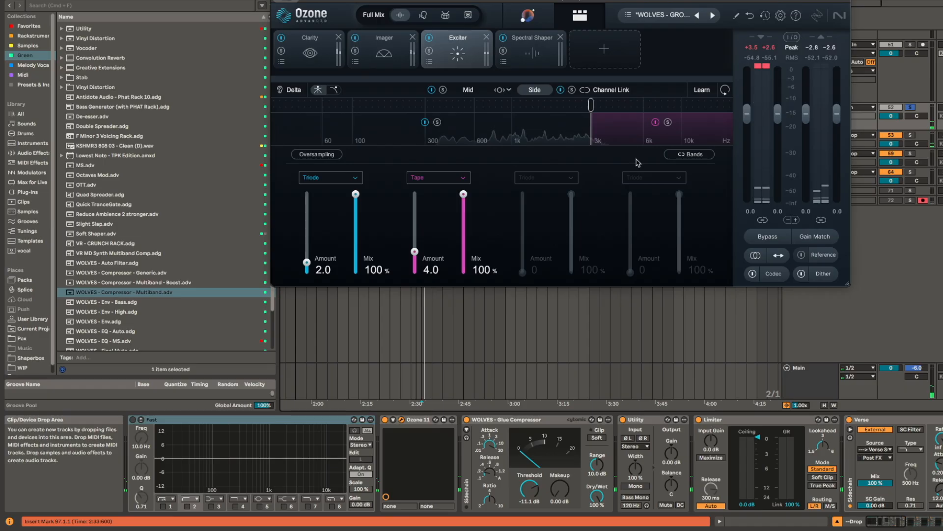
click(546, 41)
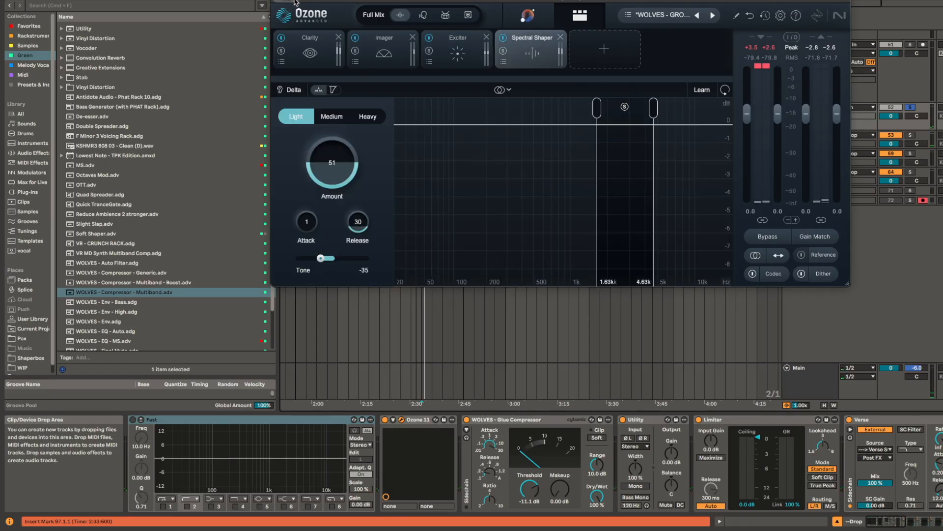
key(super+w)
Step: Fold the Drop Drums, 26 Build and Verse Drums groups, and select Verse Drums
scroll(589, 189, up, 10)
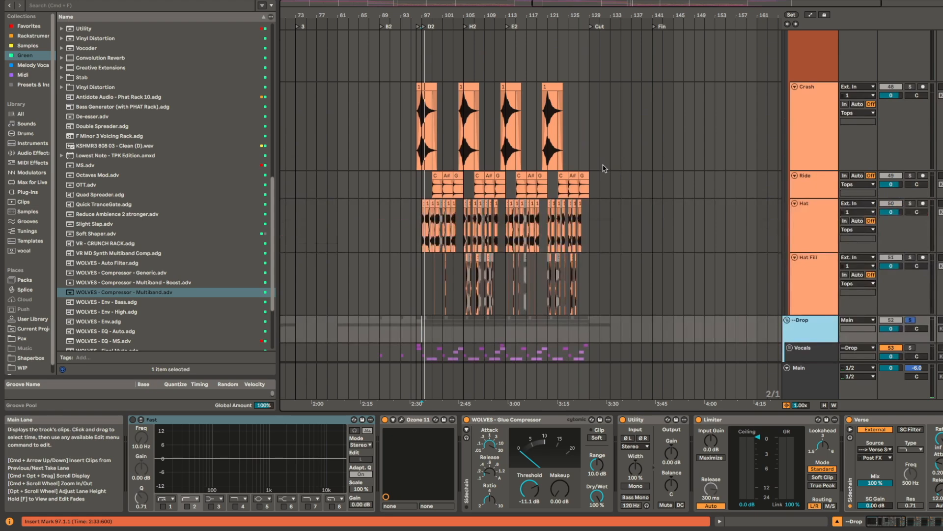
scroll(647, 289, down, 15)
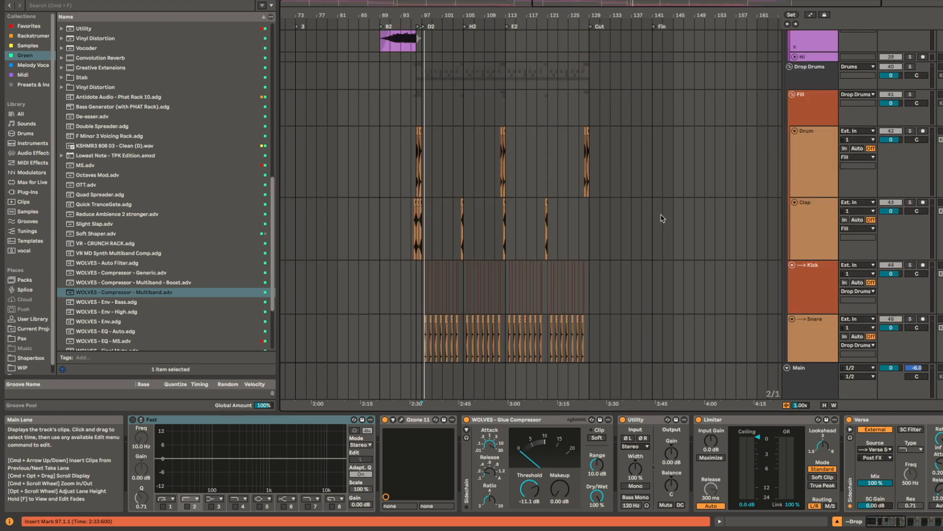
scroll(727, 77, up, 15)
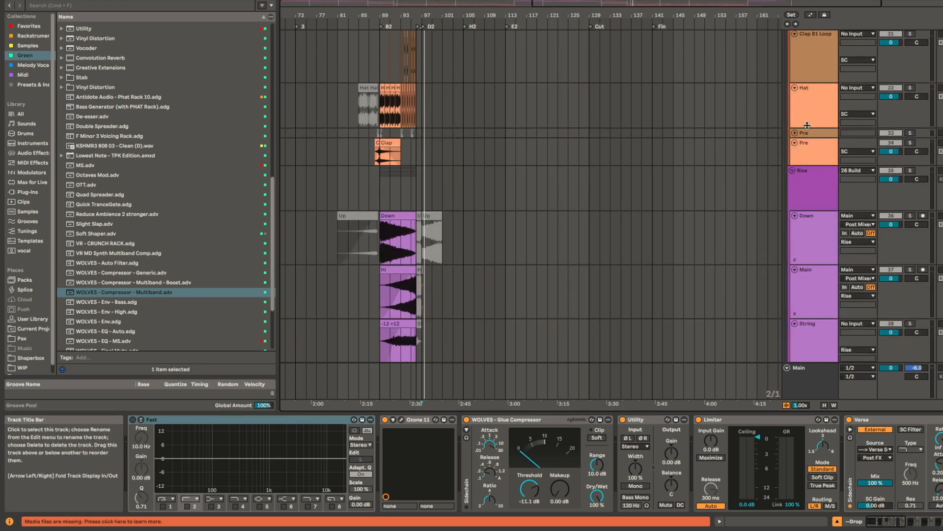
scroll(799, 144, up, 5)
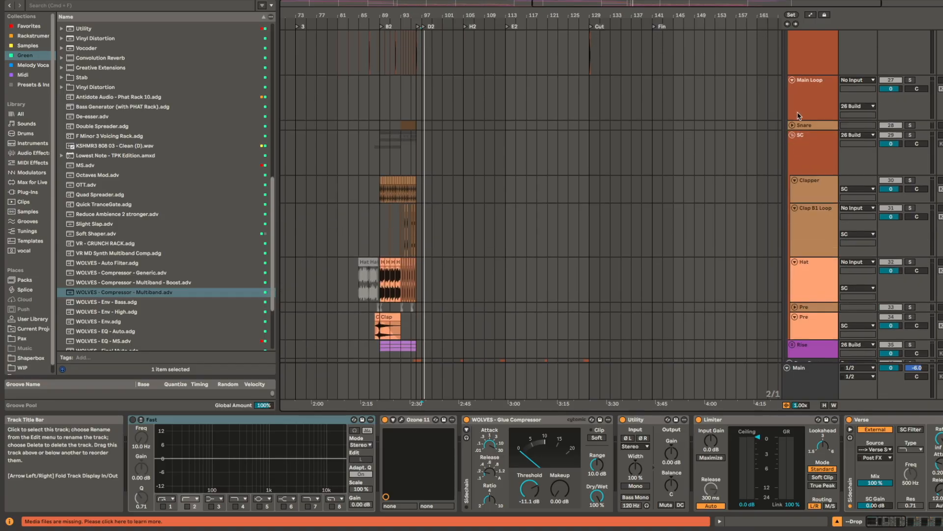
click(790, 61)
click(812, 46)
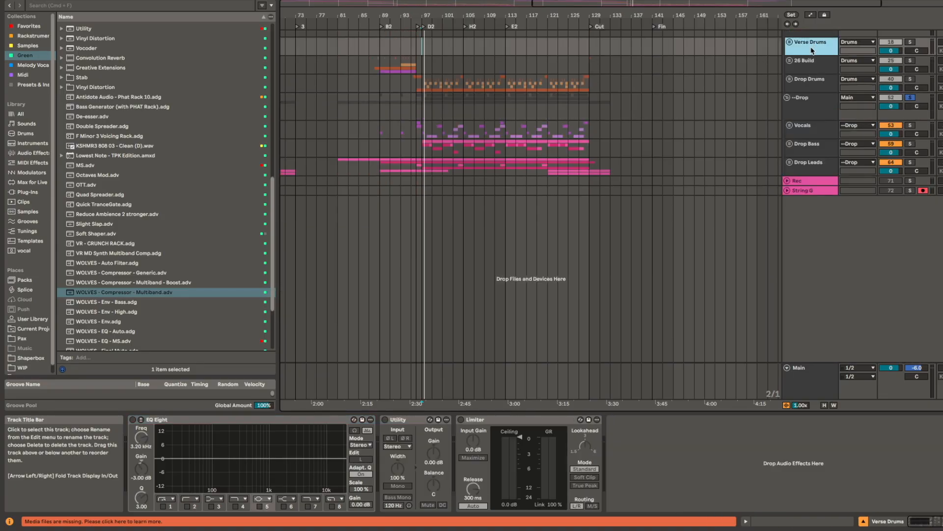
Step: Select the Drums group at 95.1.1 and inspect the Clarity, Imager and Exciter modules of its Ozone 11
scroll(492, 147, up, 4)
scroll(492, 147, left, 2)
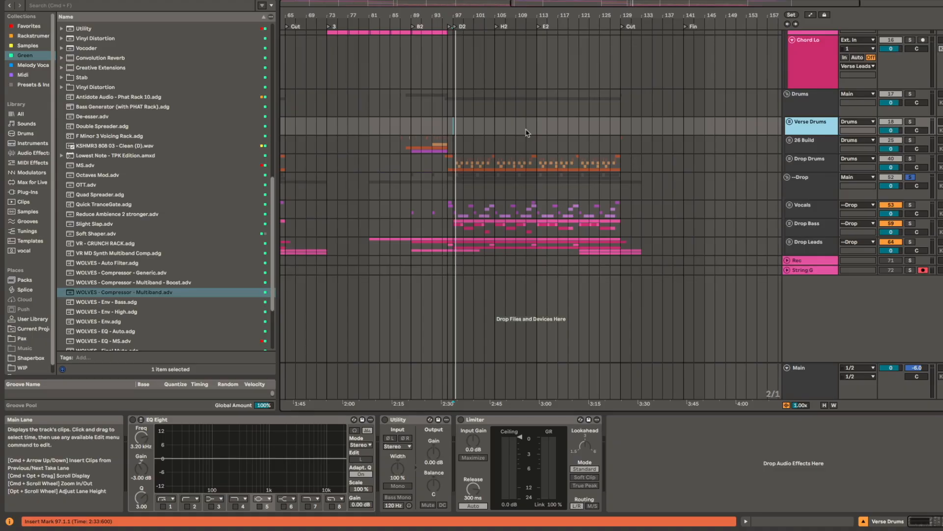
click(475, 114)
click(444, 103)
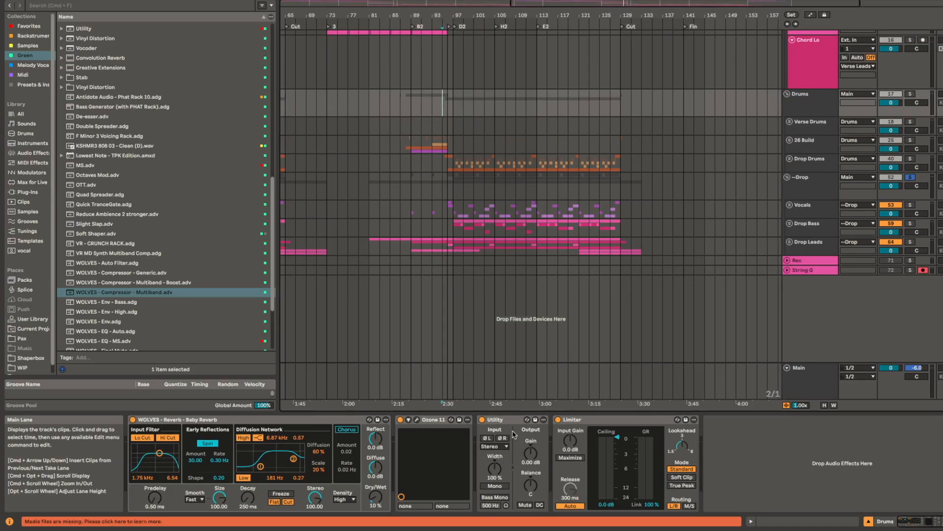
click(431, 420)
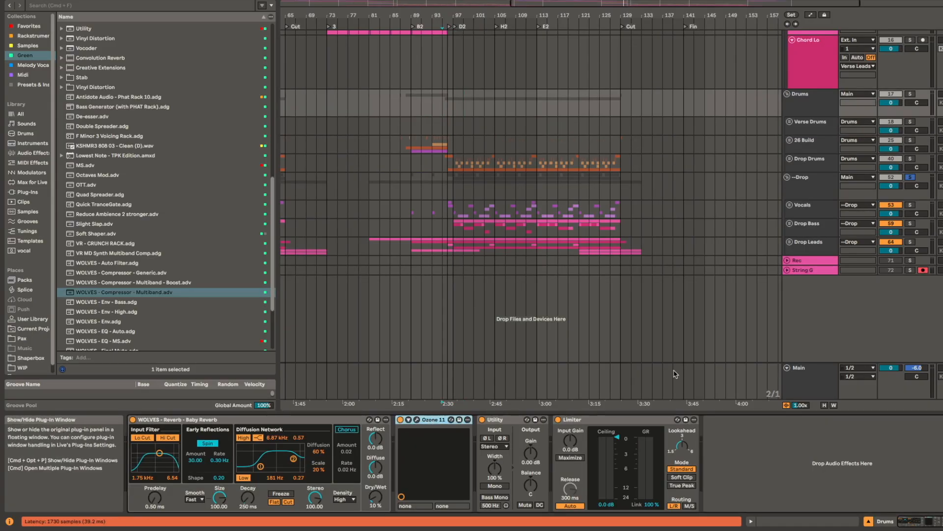
key(super+alt+p)
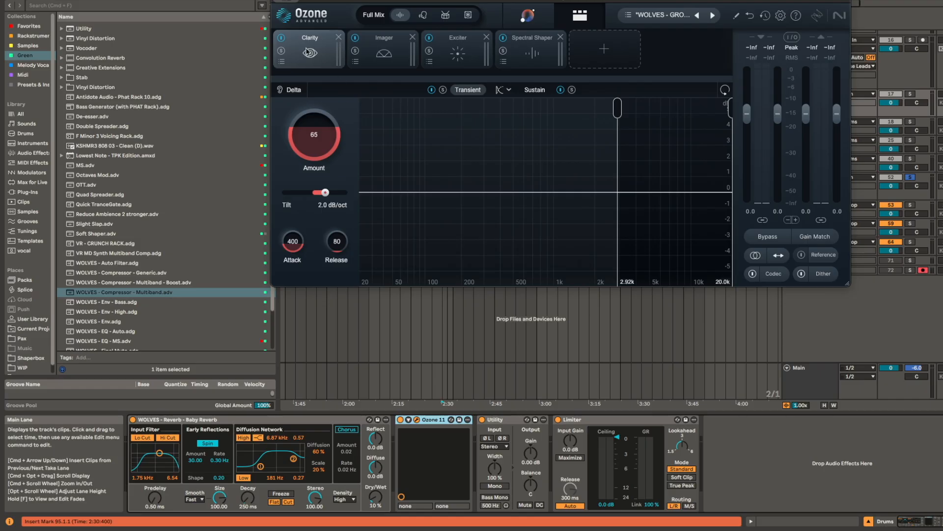
click(387, 53)
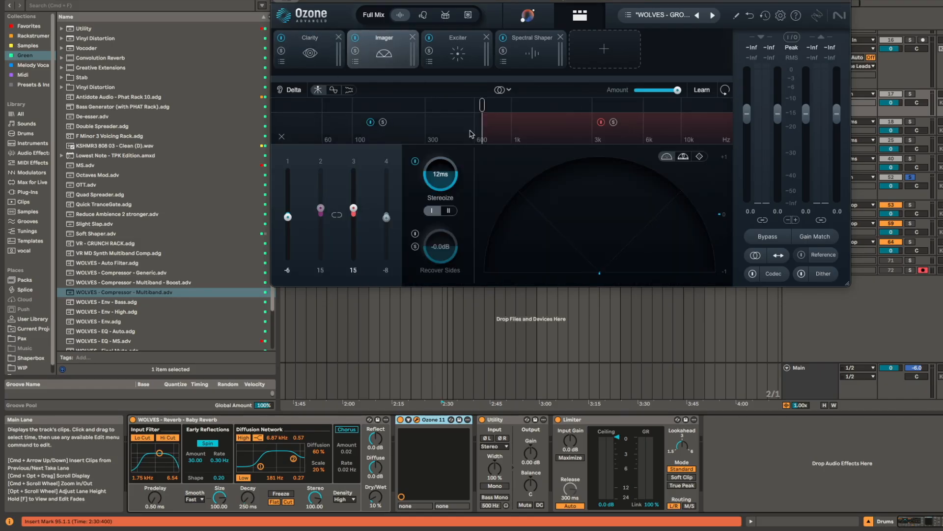
click(459, 53)
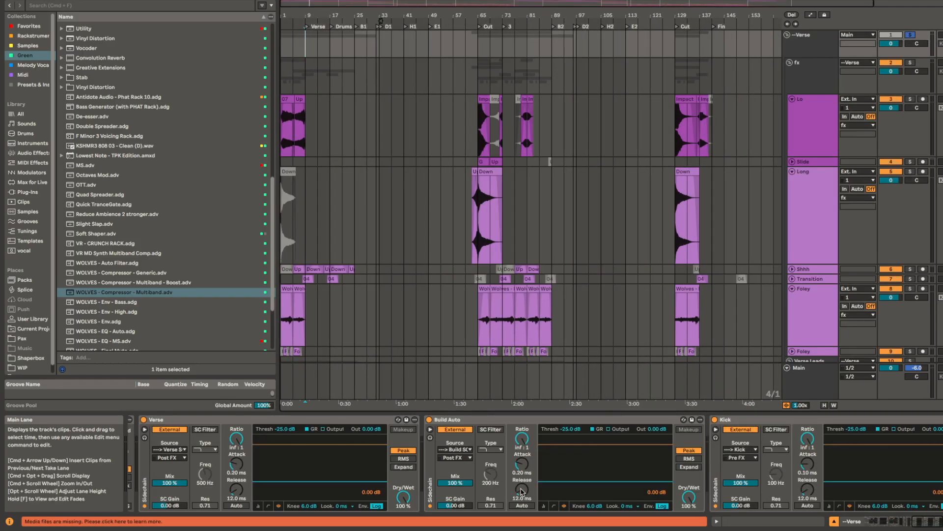
Step: Open the Verse group's Ozone 11, inspect its Clarity, Imager and Exciter modules, and close the plug-in
scroll(523, 490, left, 10)
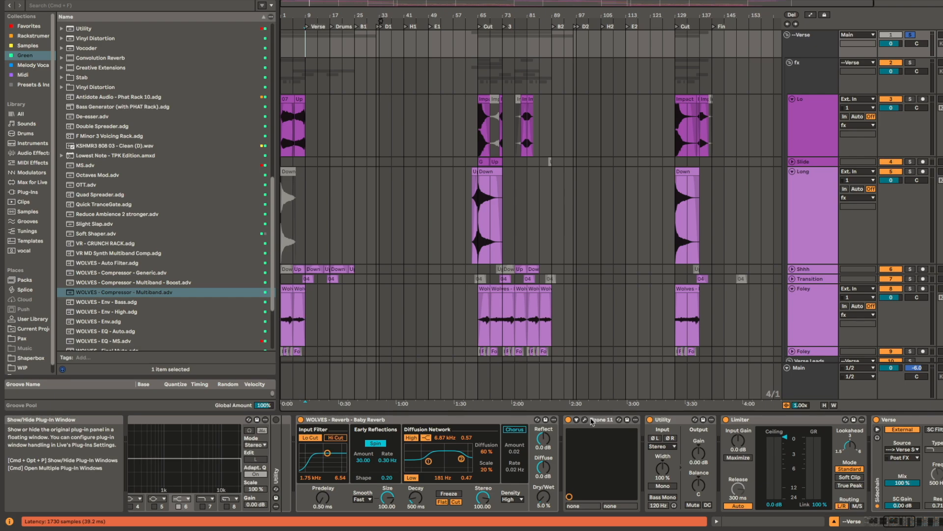
click(585, 419)
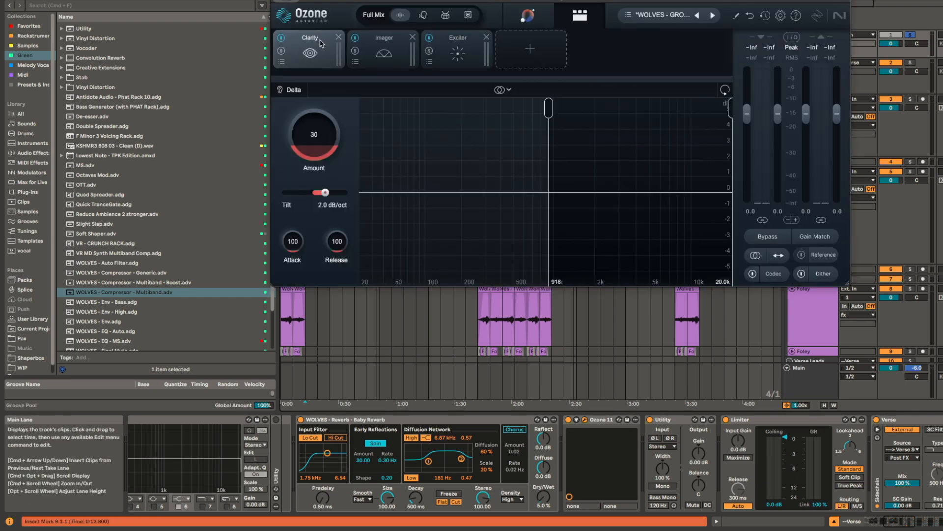
click(380, 44)
click(466, 54)
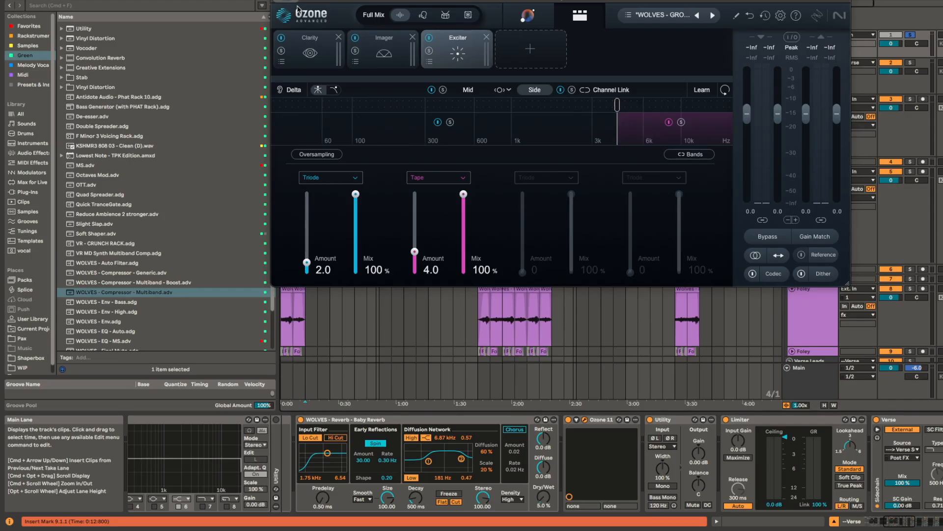
click(278, 1)
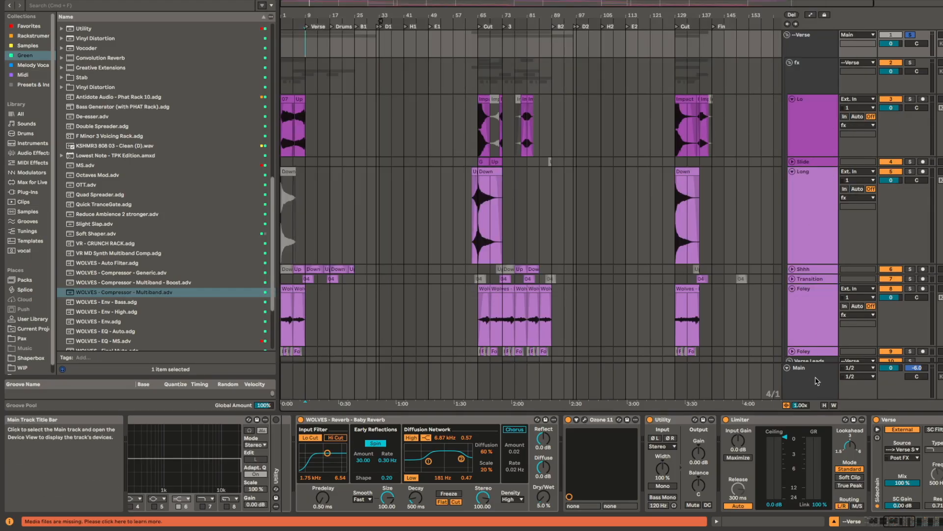
Step: Select the Main track, look along its device chain and open its Ozone 11
click(816, 380)
scroll(441, 474, left, 5)
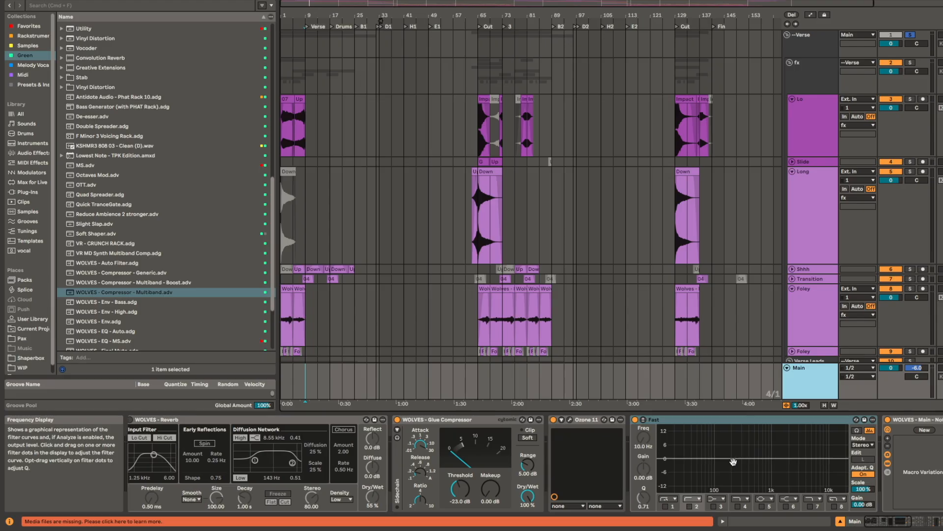
drag(639, 466, 335, 473)
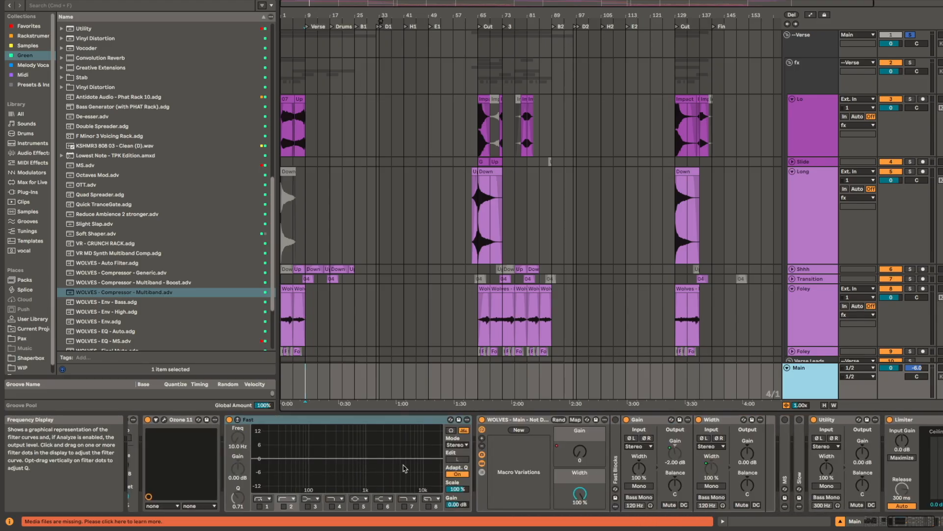
scroll(405, 469, left, 10)
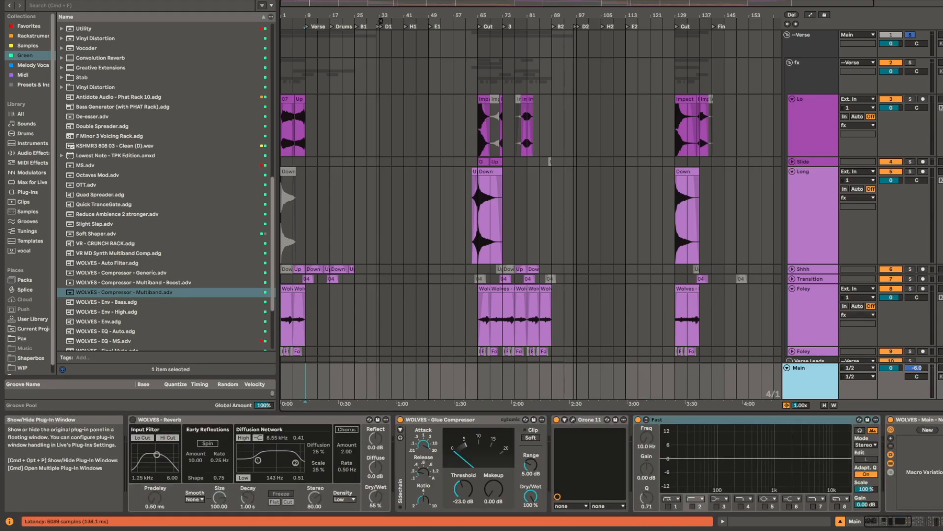
click(573, 419)
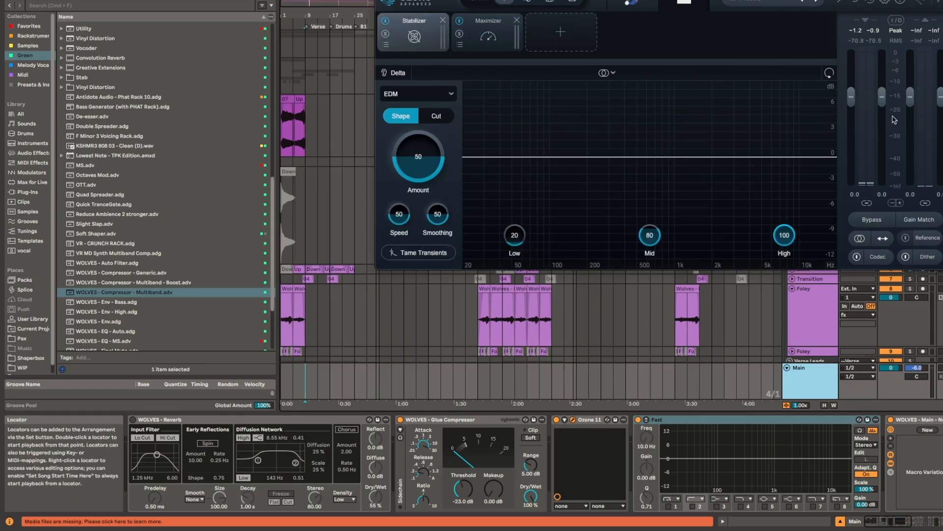
Step: Play the song from 9.1.1 to watch the Main track's Ozone Stabilizer, and move the plug-in window fully into view
key(space)
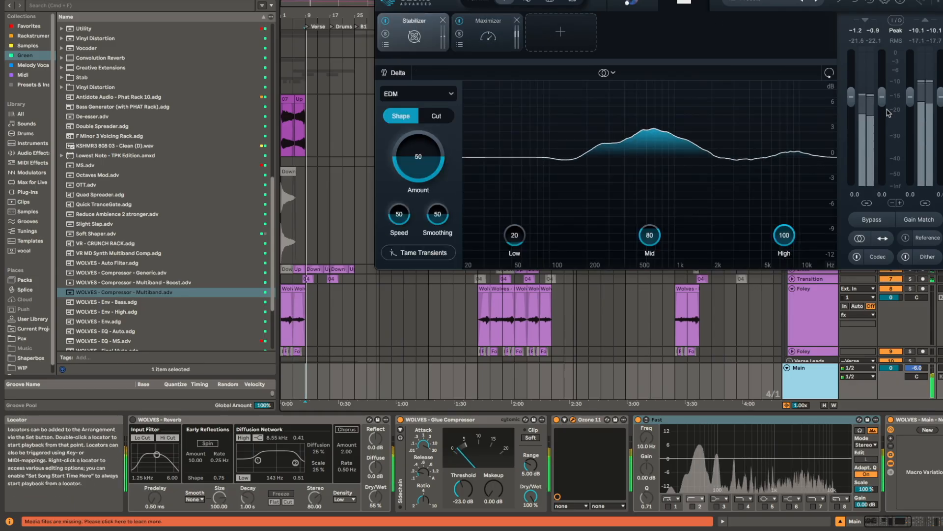
click(815, 333)
click(819, 383)
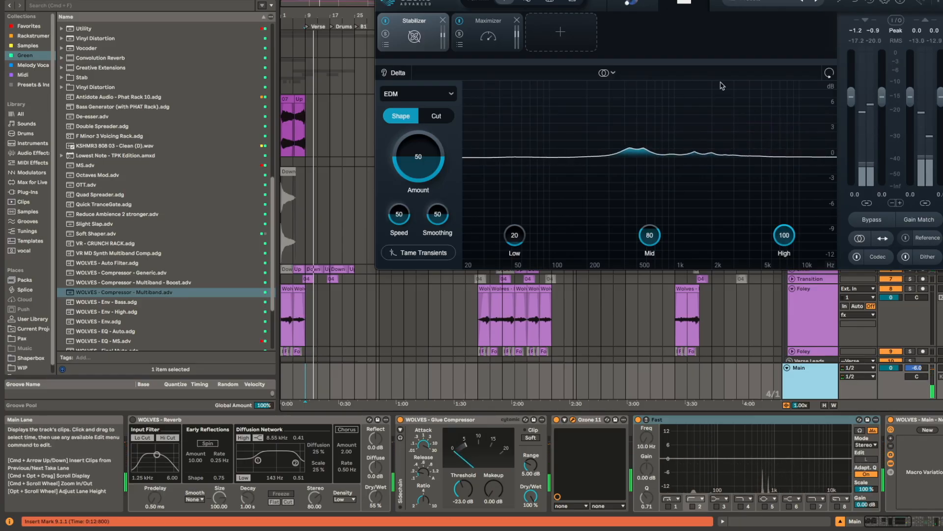
drag(842, 0, 834, 52)
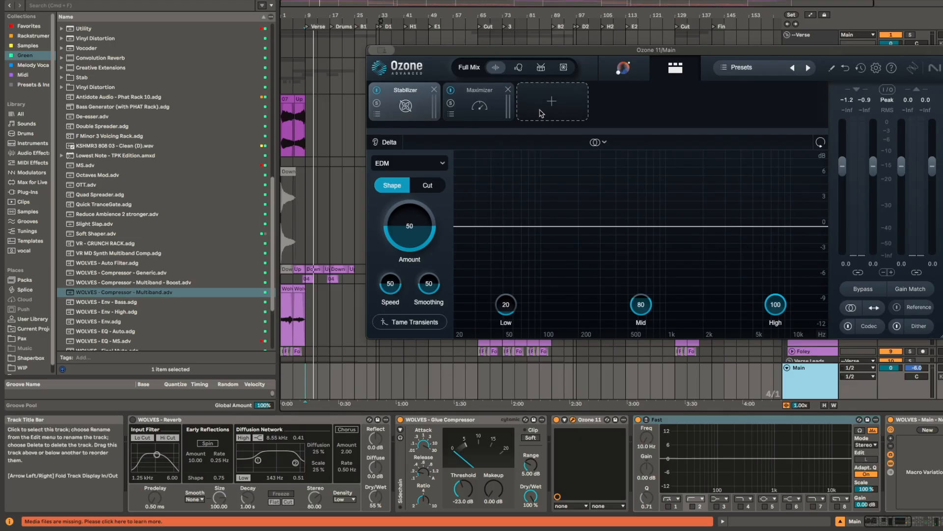
Step: Compare the Stabilizer and Maximizer modules on Main, and replay from 9.1.1 with the Stabilizer shown
click(477, 106)
click(393, 105)
click(480, 106)
click(416, 105)
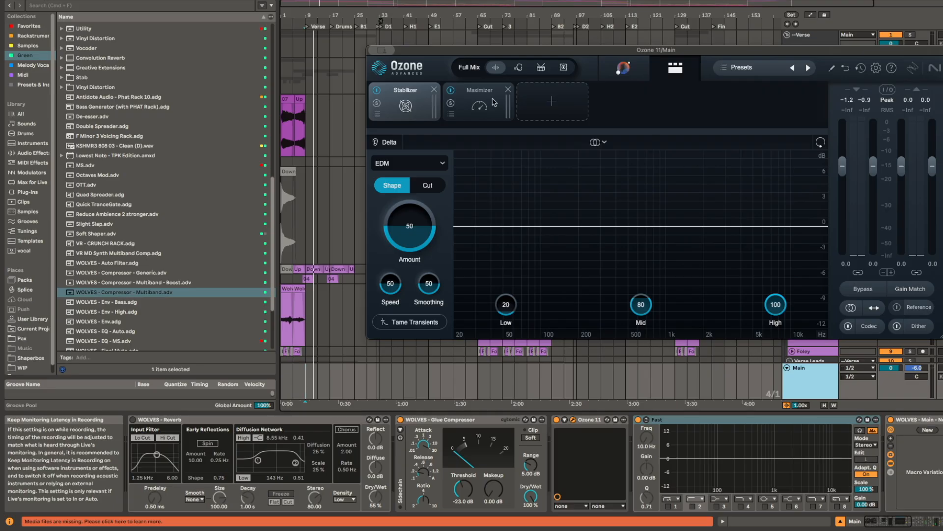
key(space)
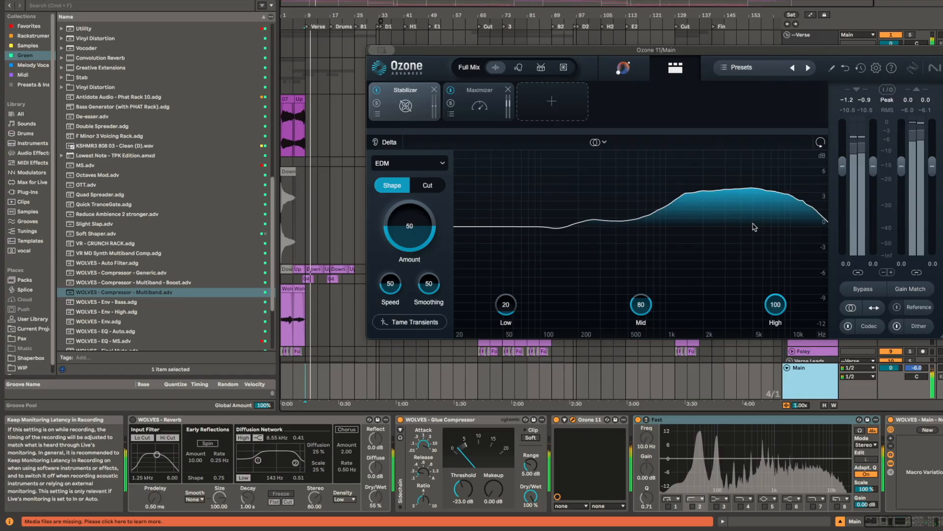
key(space)
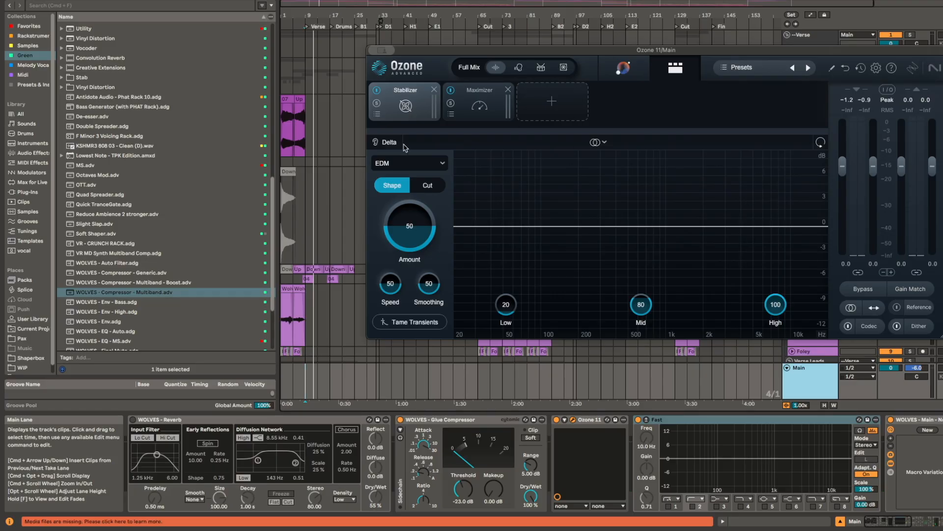
Step: Inspect the Maximizer settings of the Main track's Ozone 11 and close the plug-in window
click(484, 106)
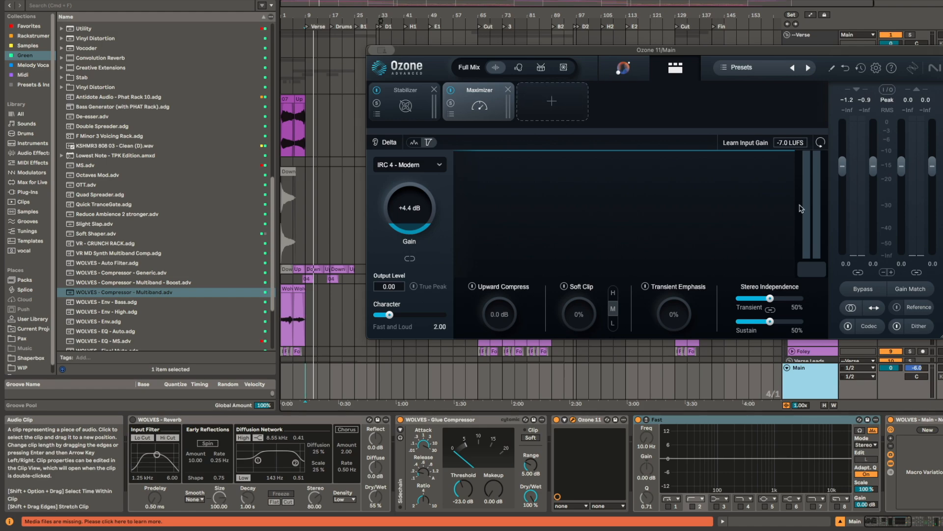
click(589, 424)
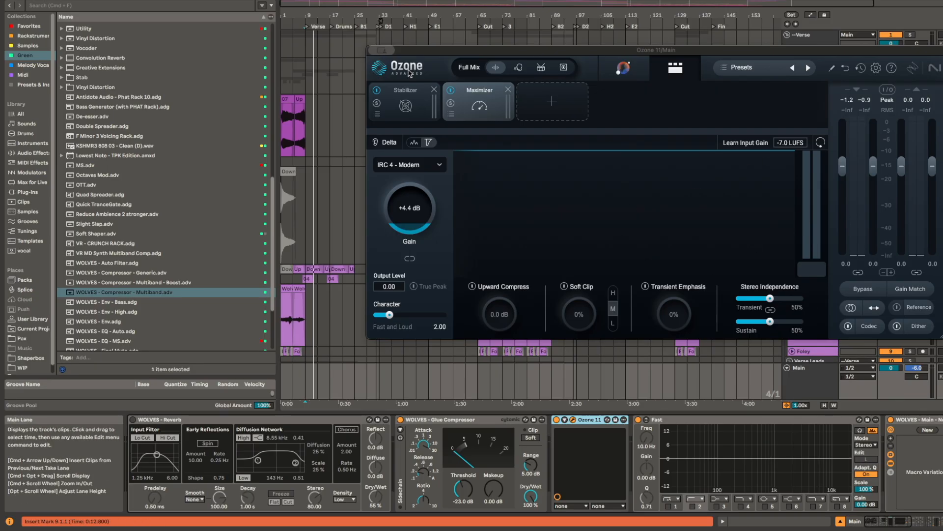
key(alt+super+p)
Step: Examine the Main track's devices after Ozone and place the insert marker on Main at 25.1.1
drag(805, 472, 311, 488)
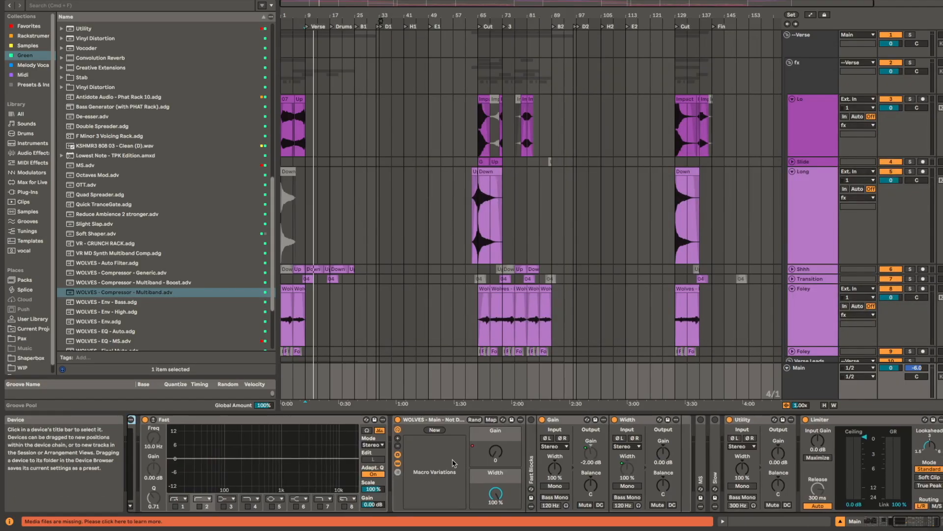
drag(459, 463, 440, 450)
click(360, 392)
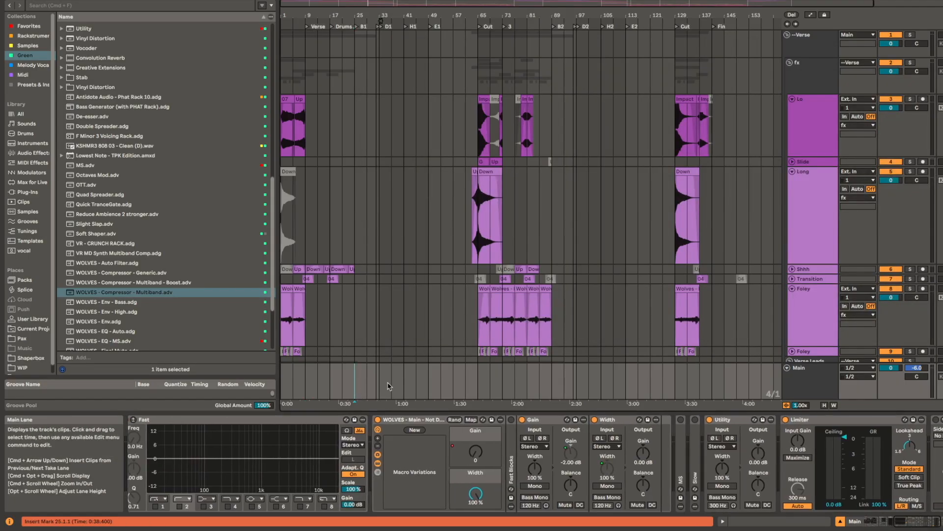
click(441, 386)
click(364, 382)
scroll(358, 390, up, 3)
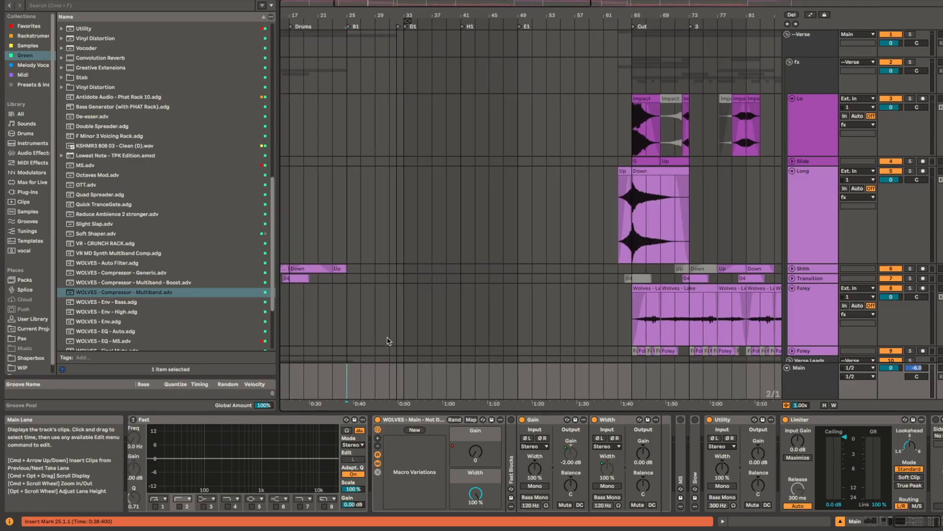
Step: Select the WOLVES - Main rack and examine its Gain and Width macros and the Utility devices inside
scroll(383, 335, down, 5)
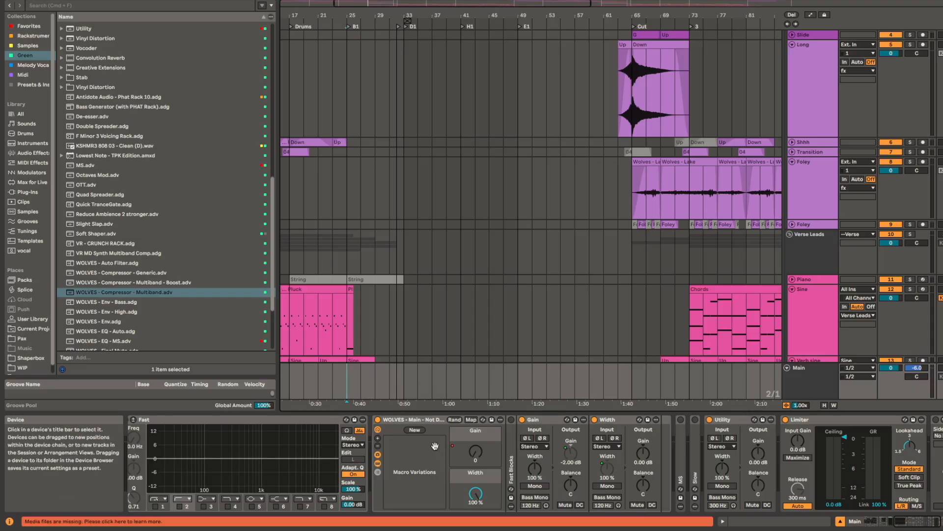
scroll(572, 443, left, 5)
scroll(575, 446, right, 5)
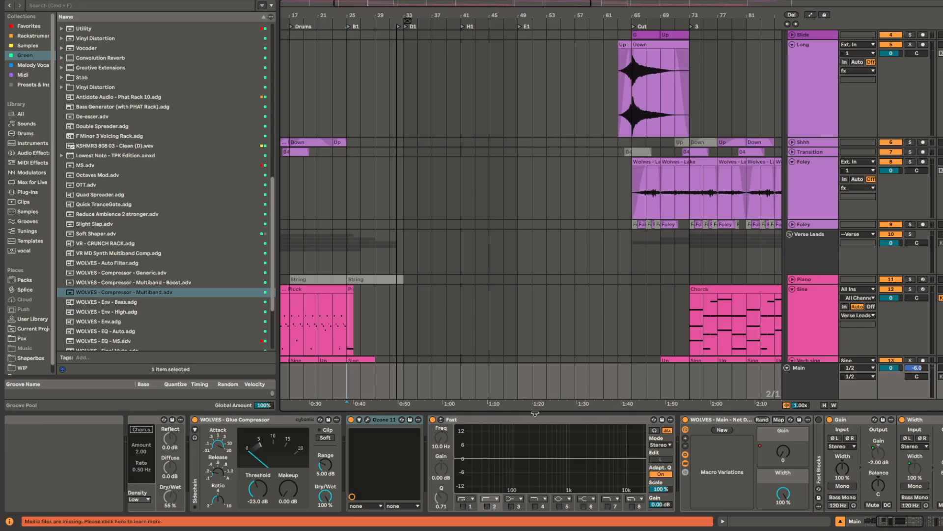
click(710, 423)
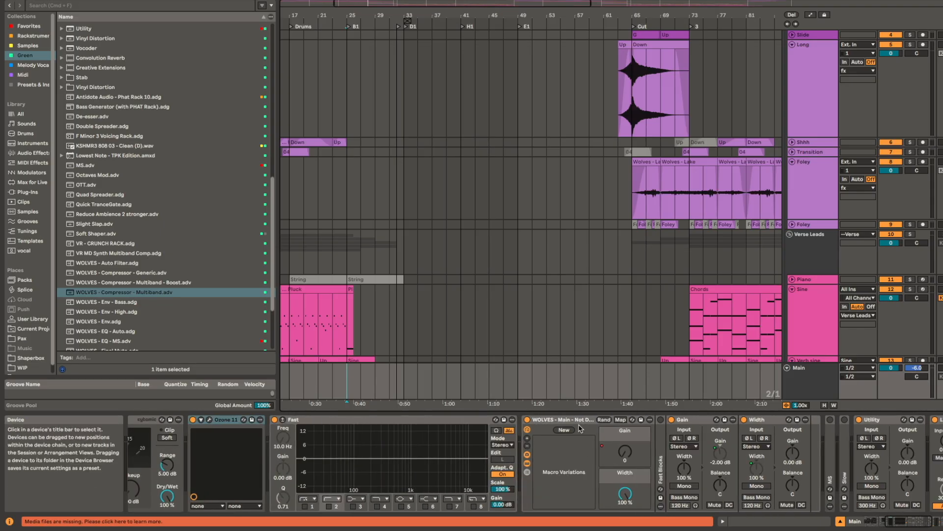
scroll(583, 429, right, 3)
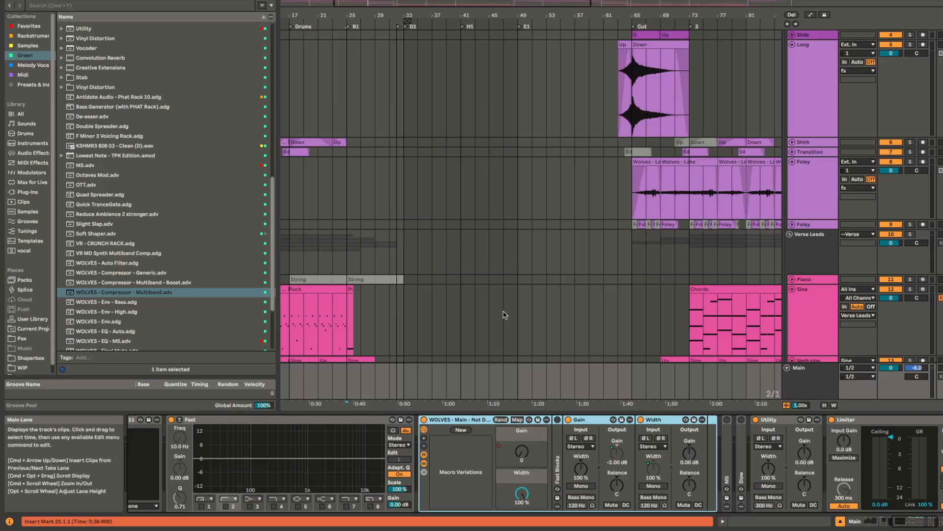
Step: Minimize the height of the Verse Leads tracks and fold the Verse Leads group
scroll(506, 314, down, 3)
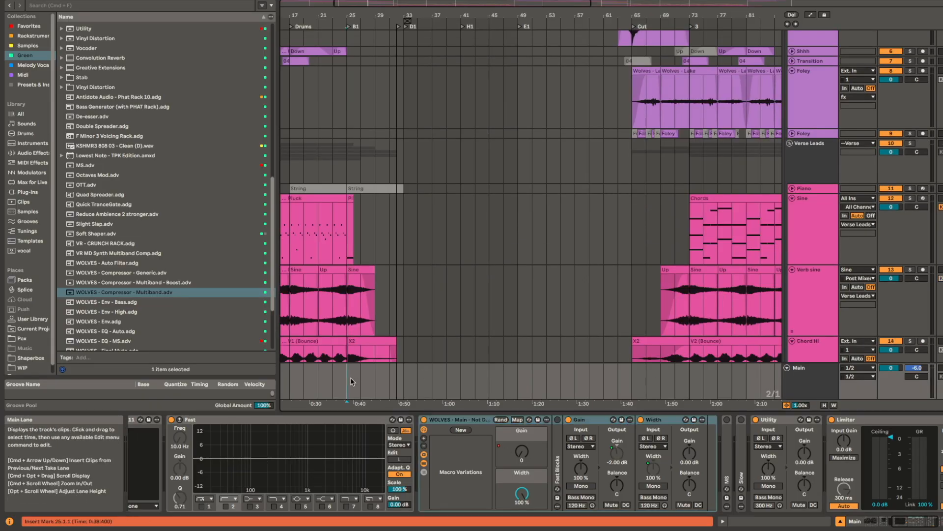
click(379, 376)
scroll(604, 315, down, 4)
scroll(610, 314, down, 4)
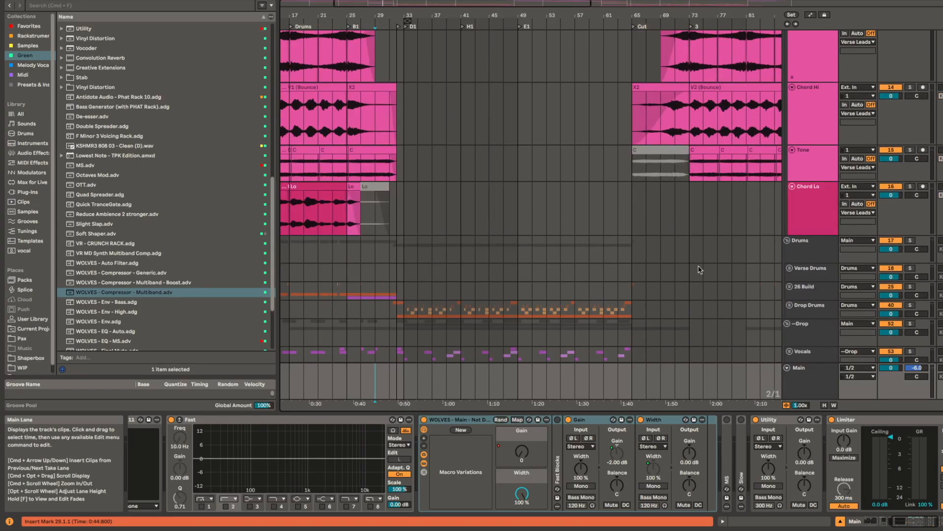
scroll(550, 262, up, 3)
click(532, 277)
drag(532, 279, 549, 74)
key(h)
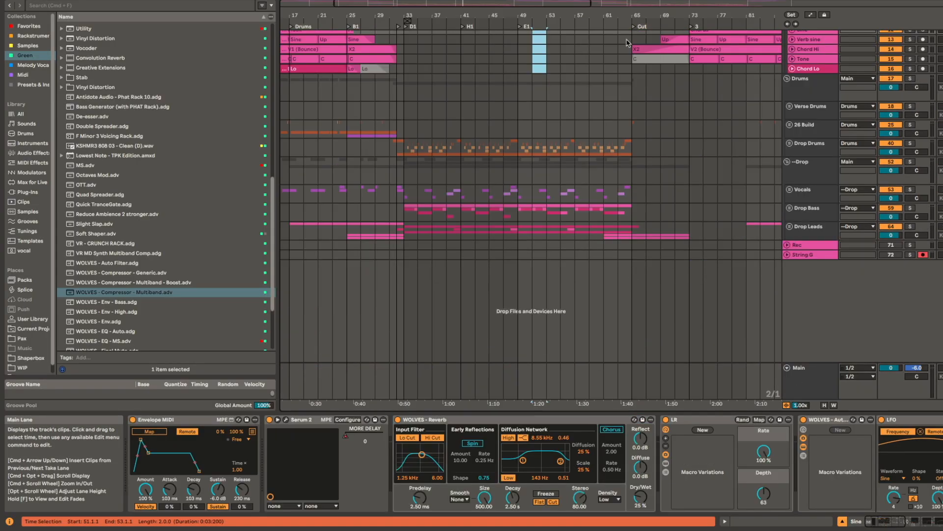
click(789, 151)
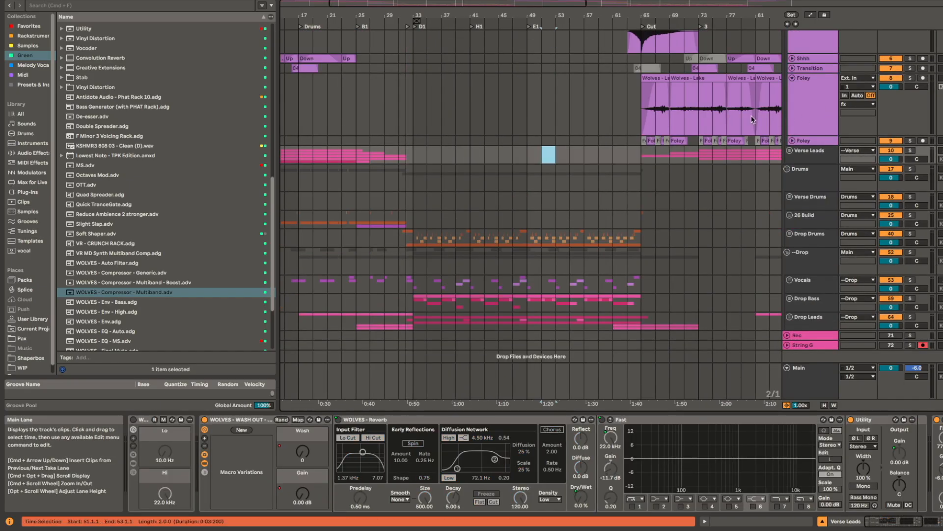
Step: Minimize the height of all the tracks in the fx group
scroll(609, 268, up, 5)
drag(607, 268, 608, 105)
key(h)
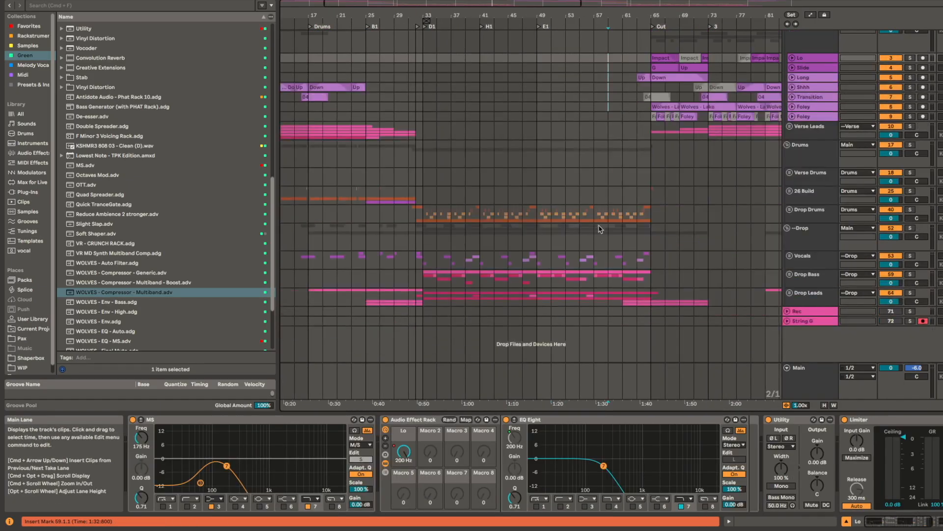
Step: Select the Drums group, fit the whole song's width in view and start playback from 89.1.1
click(424, 144)
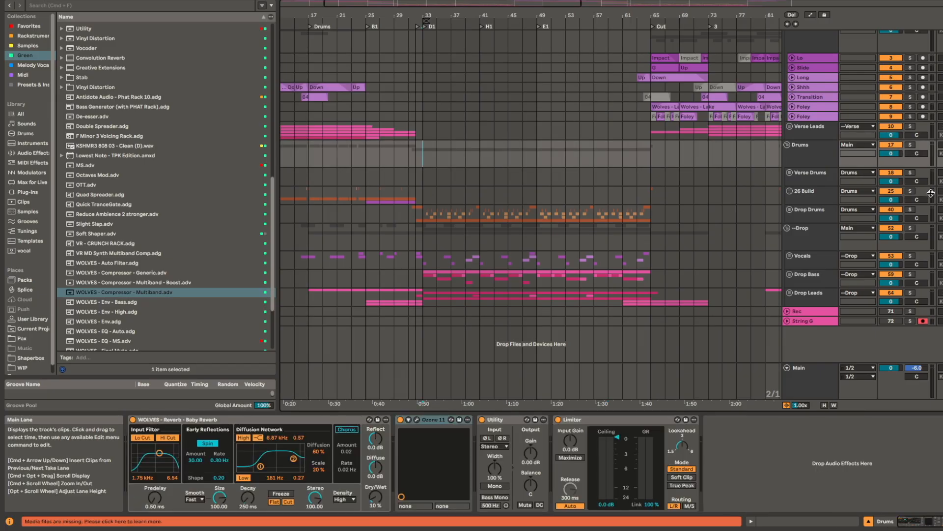
click(911, 144)
key(w)
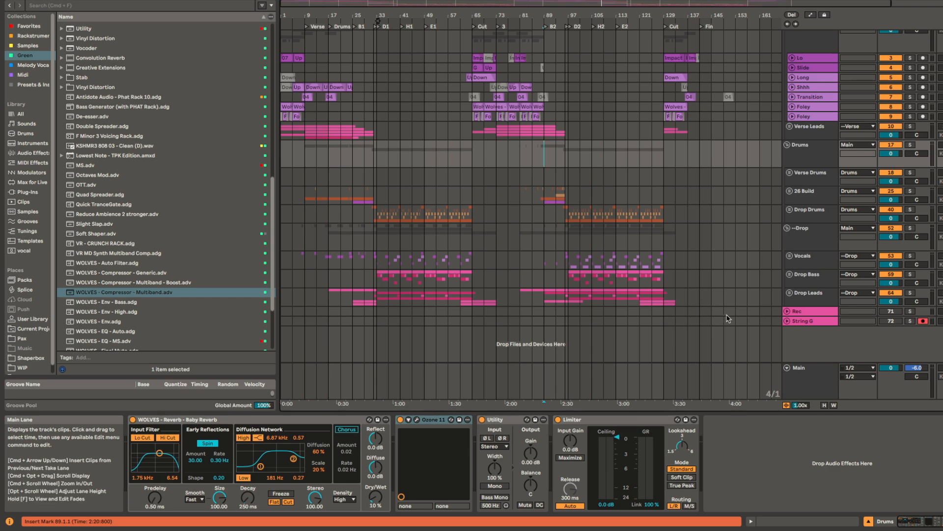
key(space)
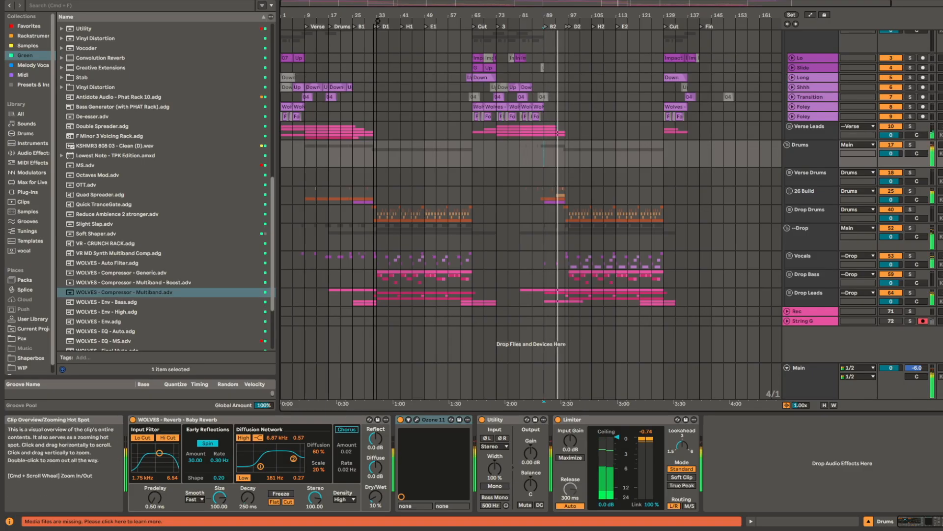
Step: Select the Main track and watch its rack and compressor while the second drop at D2 plays
scroll(560, 208, right, 2)
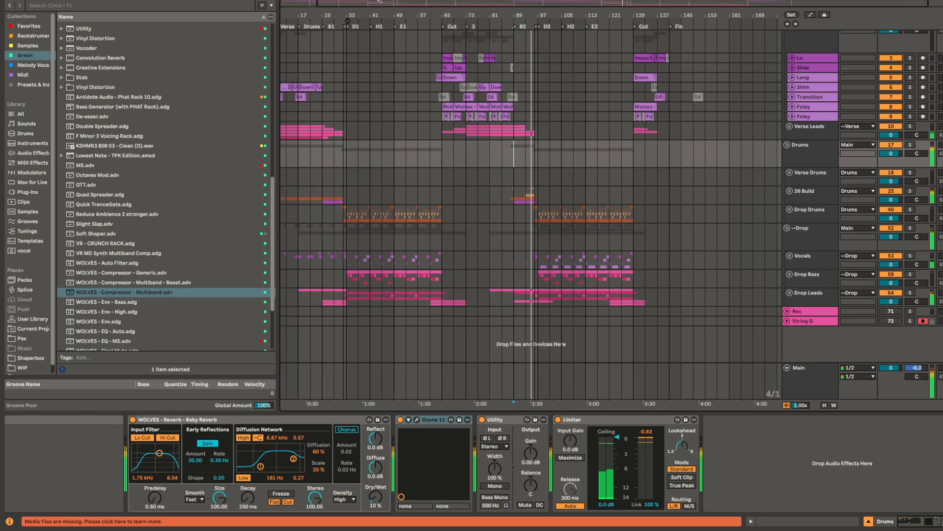
scroll(560, 209, up, 5)
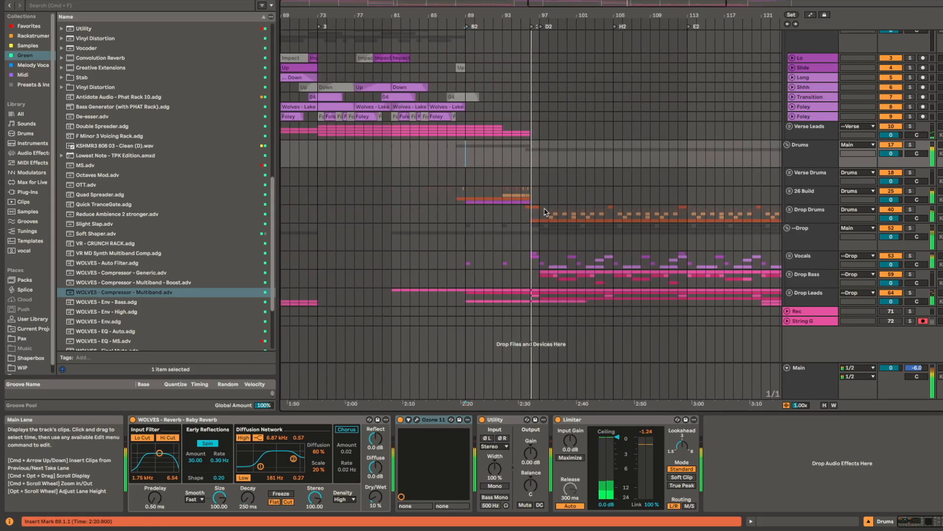
click(811, 375)
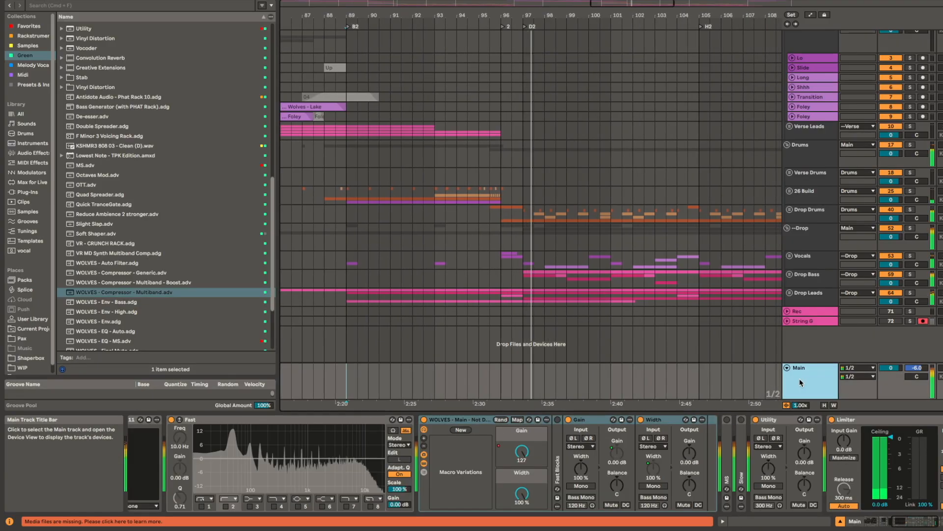
scroll(606, 454, left, 6)
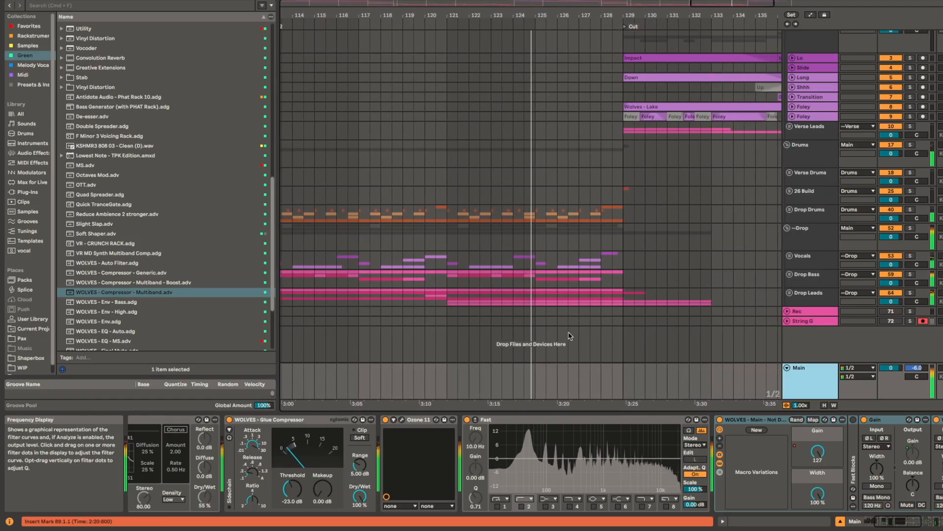
Step: Unfold the Drop Leads group and select its String track to show its devices
click(790, 293)
scroll(780, 305, down, 5)
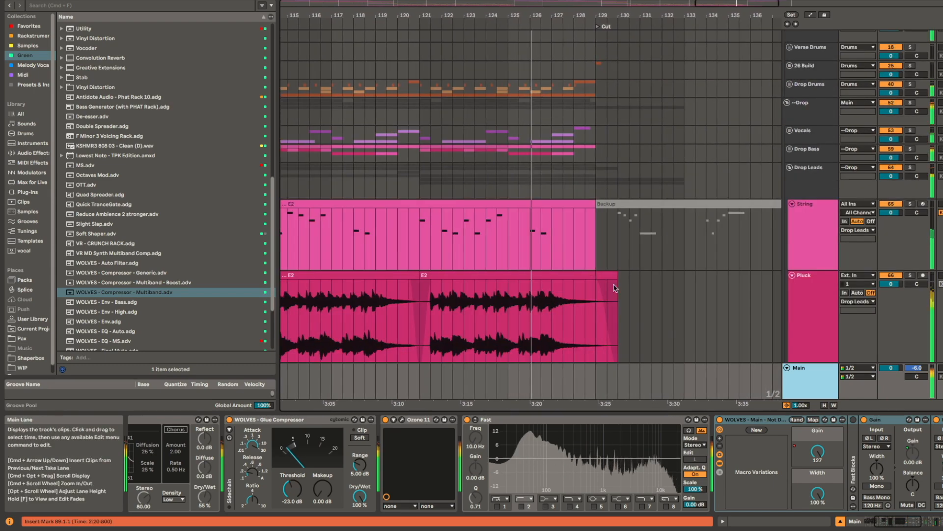
click(820, 232)
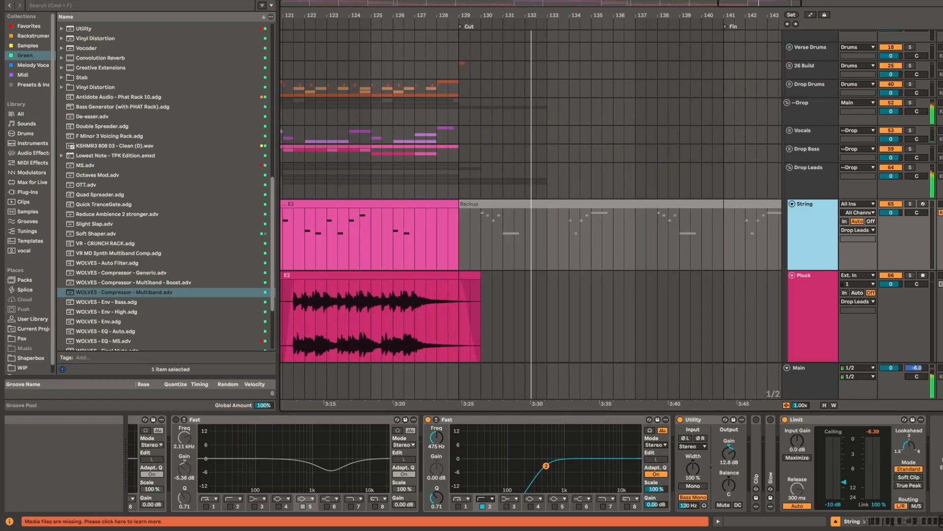
Step: Check the Main track's rack during the final Cut section, and inspect the Drop Leads group's device chain
click(834, 388)
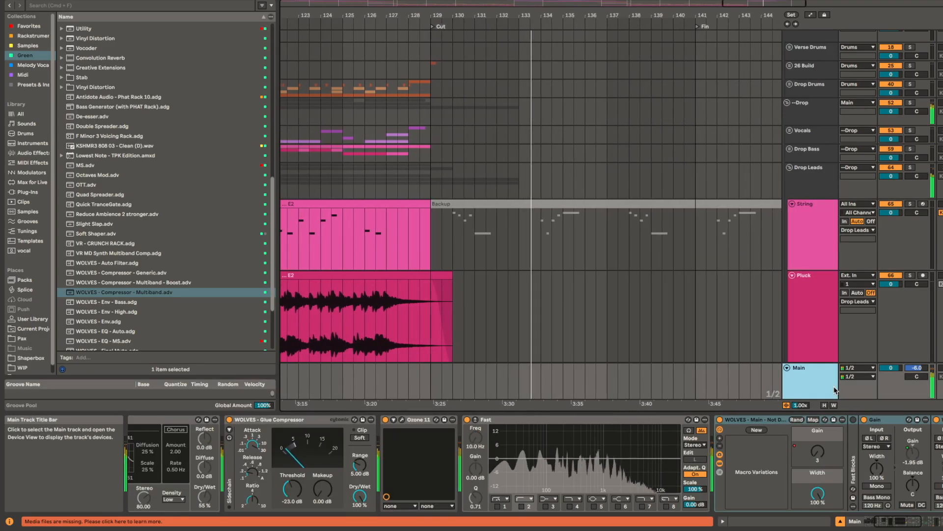
click(831, 182)
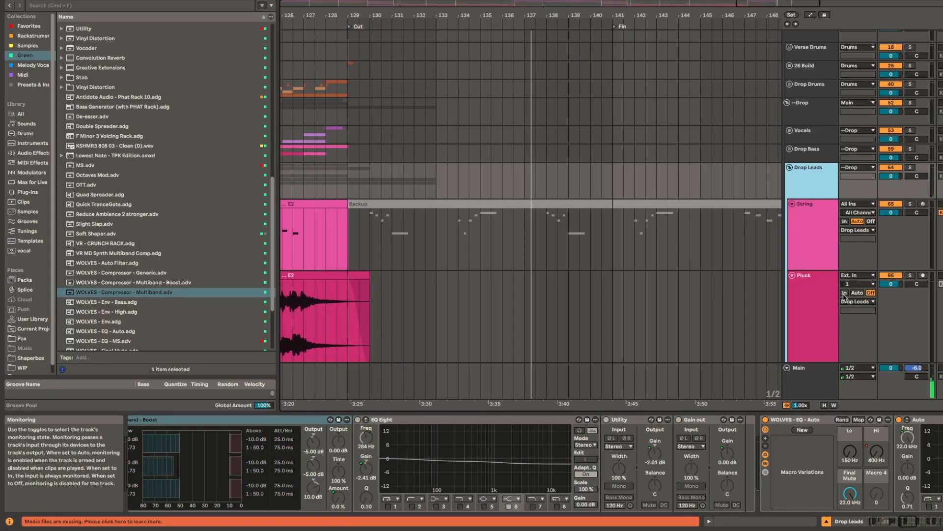
scroll(849, 479, right, 9)
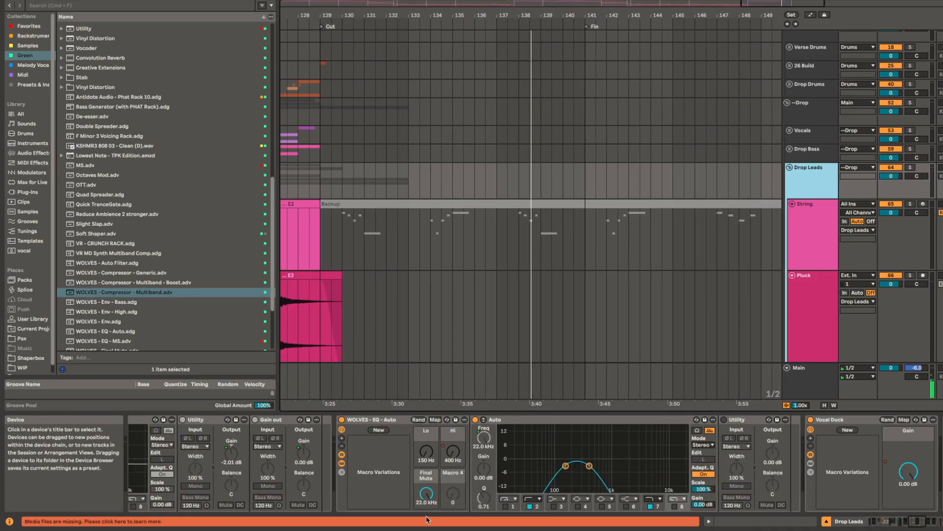